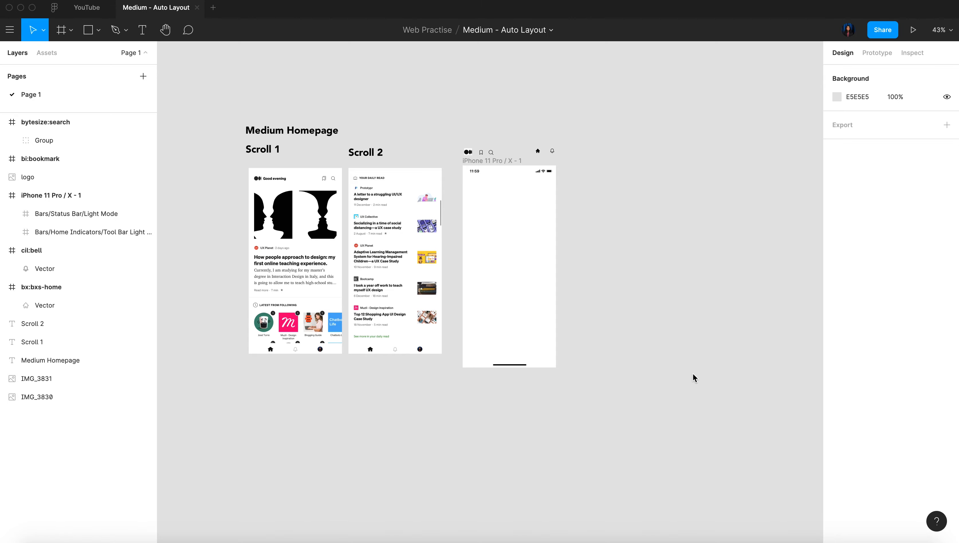
Examine the Scroll 1 and Scroll 2 Medium homepage references, the loose icons and the blank iPhone frame
{"action": "scroll", "coordinate": [279, 433], "scroll_direction": "up", "scroll_amount": 5}
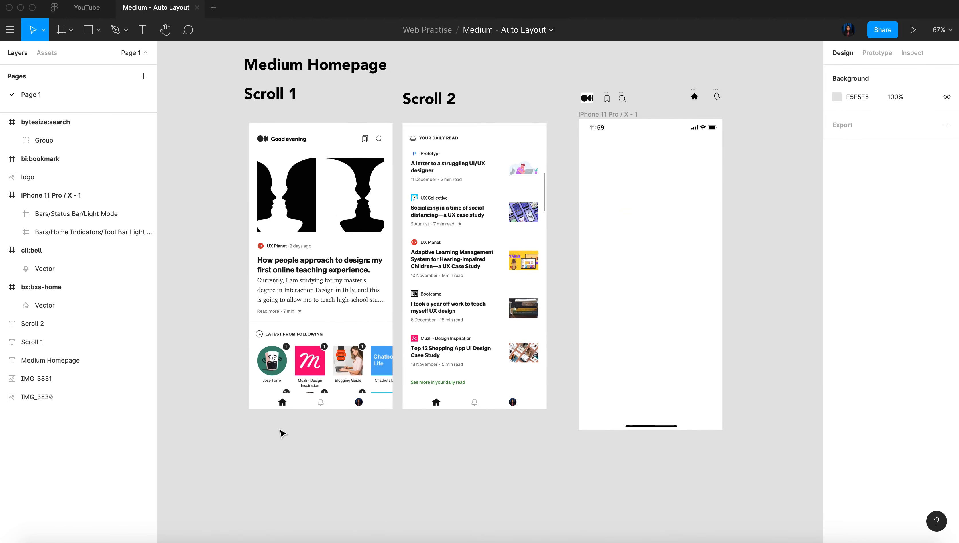
{"action": "scroll", "coordinate": [241, 210], "scroll_direction": "up", "scroll_amount": 5}
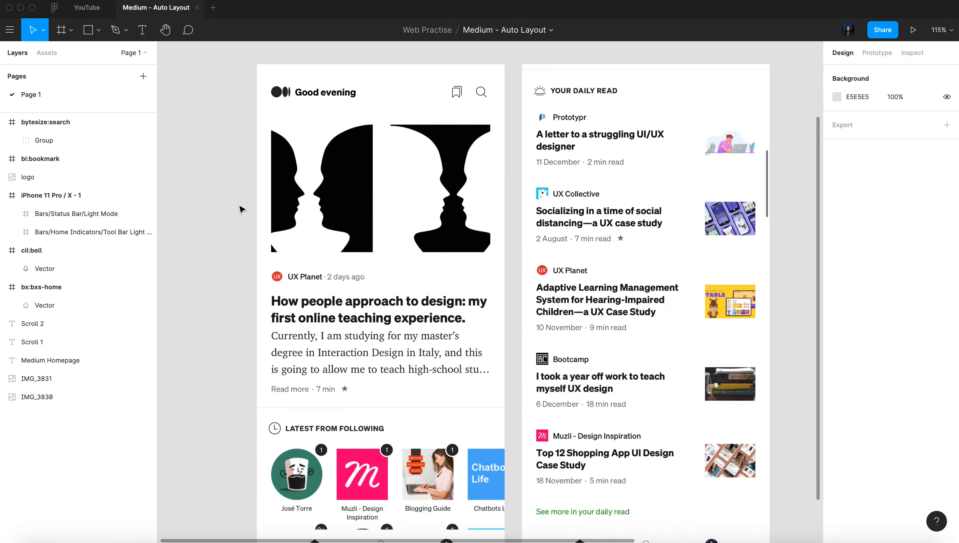
{"action": "scroll", "coordinate": [241, 210], "scroll_direction": "down", "scroll_amount": 1}
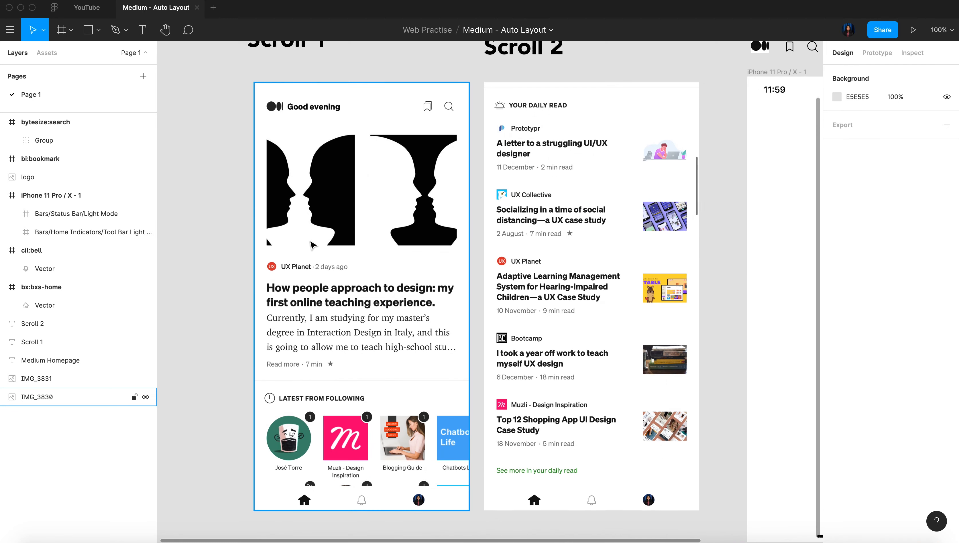
{"action": "scroll", "coordinate": [337, 382], "scroll_direction": "up", "scroll_amount": 2}
{"action": "scroll", "coordinate": [336, 382], "scroll_direction": "right", "scroll_amount": 2}
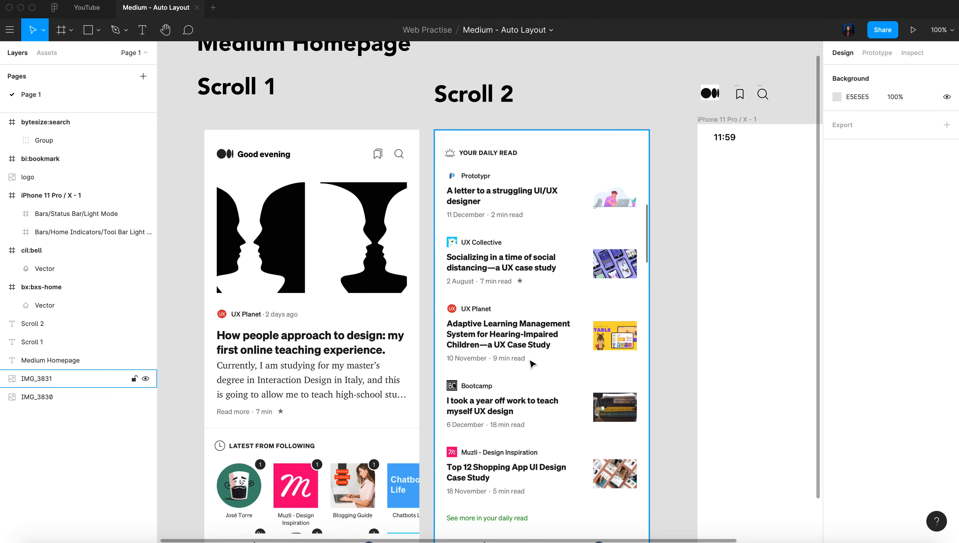
{"action": "scroll", "coordinate": [531, 365], "scroll_direction": "right", "scroll_amount": 3}
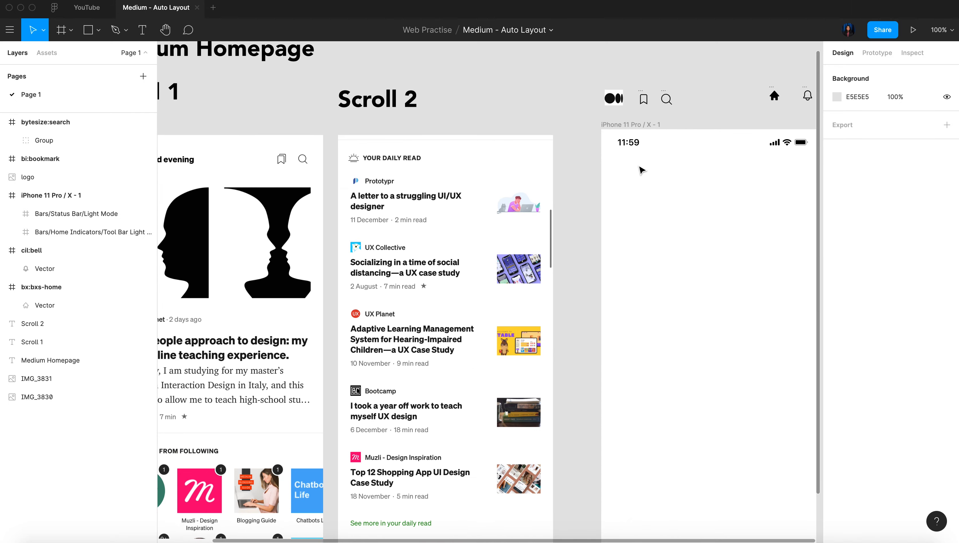
{"action": "scroll", "coordinate": [642, 171], "scroll_direction": "right", "scroll_amount": 4}
{"action": "scroll", "coordinate": [643, 171], "scroll_direction": "up", "scroll_amount": 2}
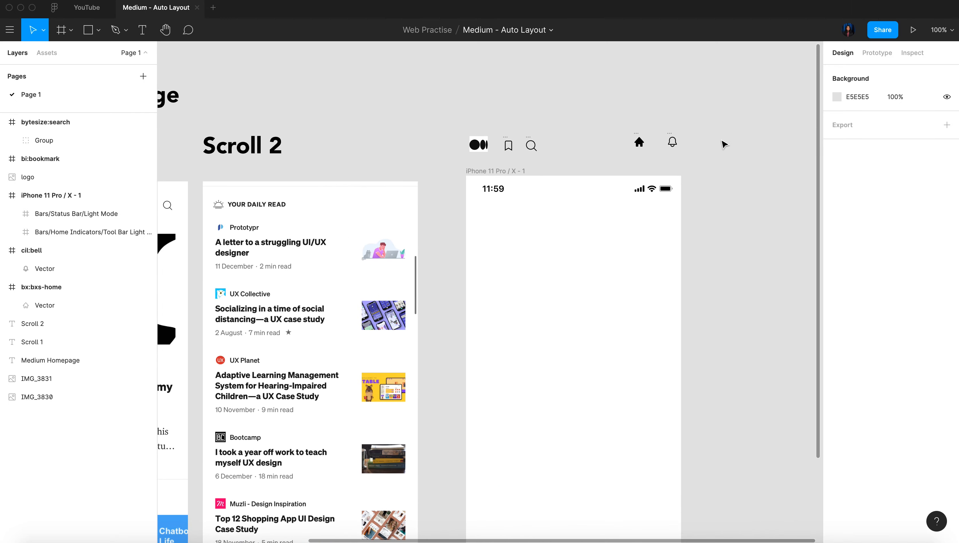
{"action": "scroll", "coordinate": [722, 141], "scroll_direction": "down", "scroll_amount": 4}
{"action": "scroll", "coordinate": [722, 141], "scroll_direction": "left", "scroll_amount": 2}
{"action": "scroll", "coordinate": [722, 142], "scroll_direction": "down", "scroll_amount": 1}
{"action": "scroll", "coordinate": [343, 155], "scroll_direction": "up", "scroll_amount": 2}
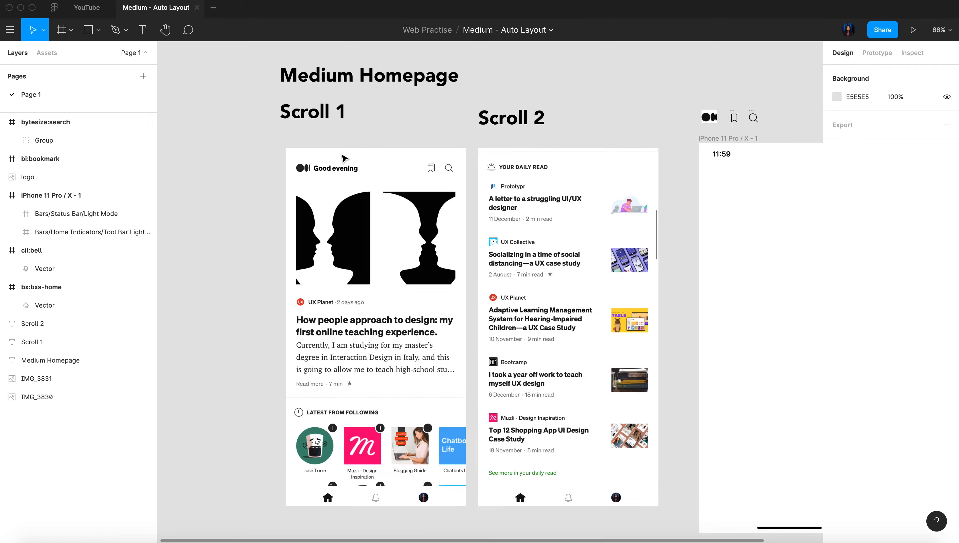
{"action": "scroll", "coordinate": [342, 157], "scroll_direction": "up", "scroll_amount": 3}
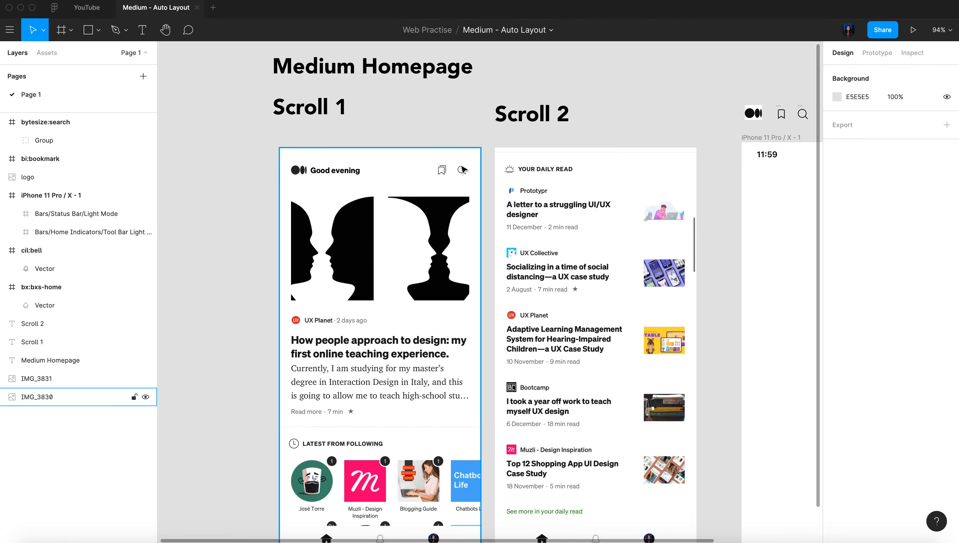
{"action": "scroll", "coordinate": [323, 179], "scroll_direction": "down", "scroll_amount": 3}
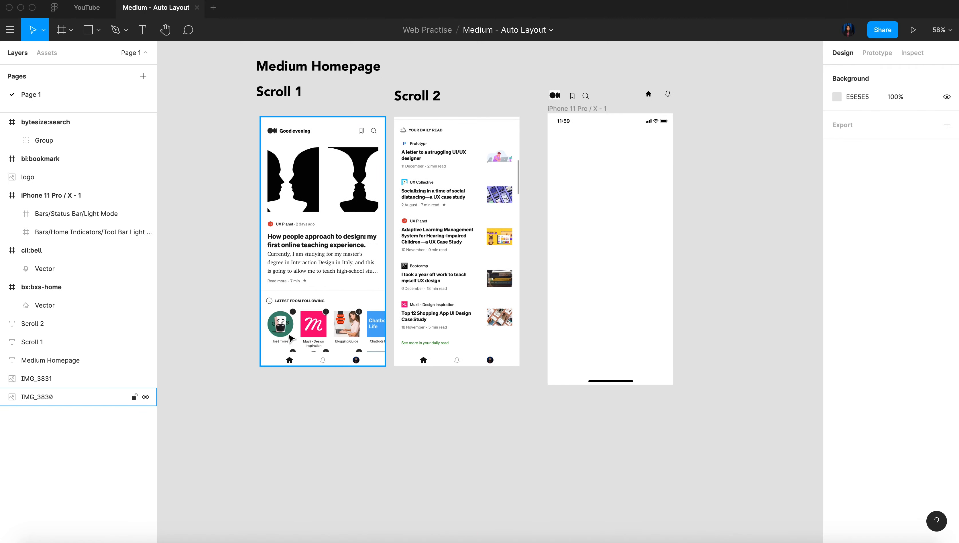
{"action": "scroll", "coordinate": [291, 338], "scroll_direction": "up", "scroll_amount": 4}
{"action": "scroll", "coordinate": [417, 383], "scroll_direction": "up", "scroll_amount": 2}
{"action": "scroll", "coordinate": [417, 383], "scroll_direction": "right", "scroll_amount": 2}
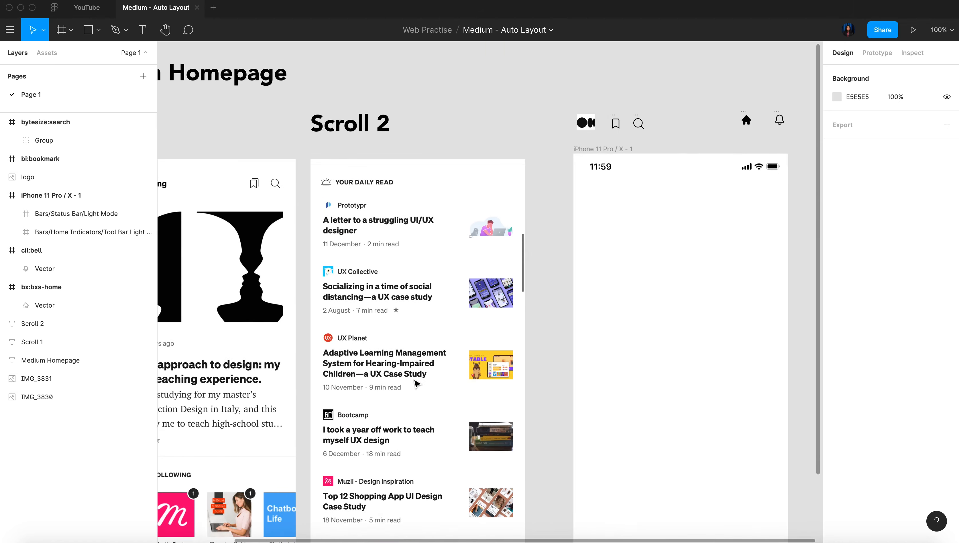
{"action": "scroll", "coordinate": [417, 383], "scroll_direction": "right", "scroll_amount": 3}
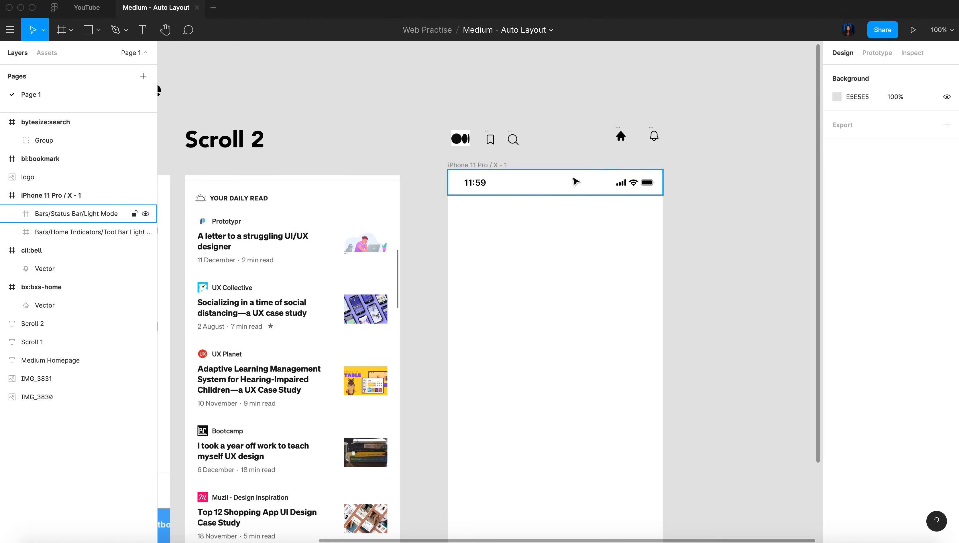
Inspect the status bar and the home indicator inside the iPhone 11 Pro / X - 1 frame
{"action": "left_click", "coordinate": [575, 182]}
{"action": "scroll", "coordinate": [576, 182], "scroll_direction": "down", "scroll_amount": 1}
{"action": "scroll", "coordinate": [574, 183], "scroll_direction": "down", "scroll_amount": 6}
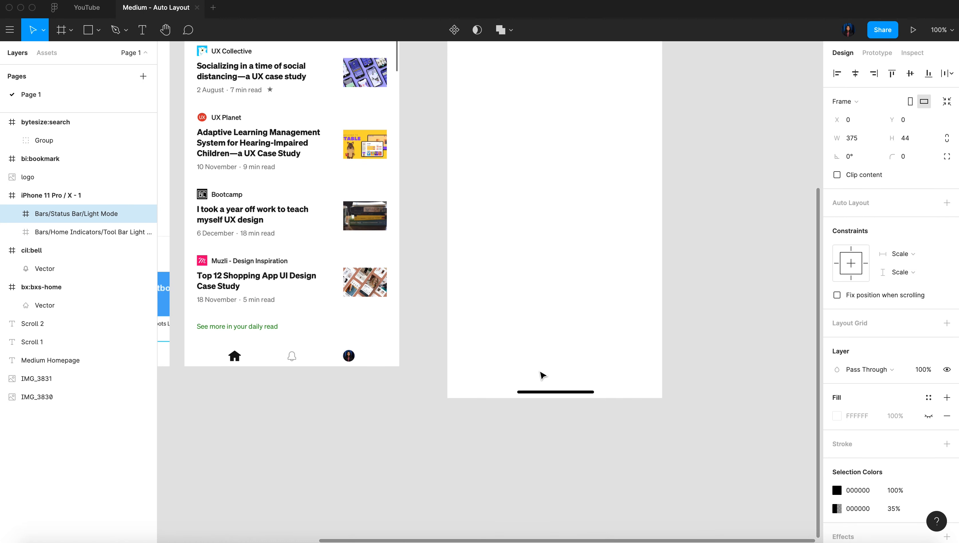
{"action": "left_click", "coordinate": [551, 392]}
{"action": "scroll", "coordinate": [552, 391], "scroll_direction": "down", "scroll_amount": 5}
{"action": "scroll", "coordinate": [552, 392], "scroll_direction": "up", "scroll_amount": 1}
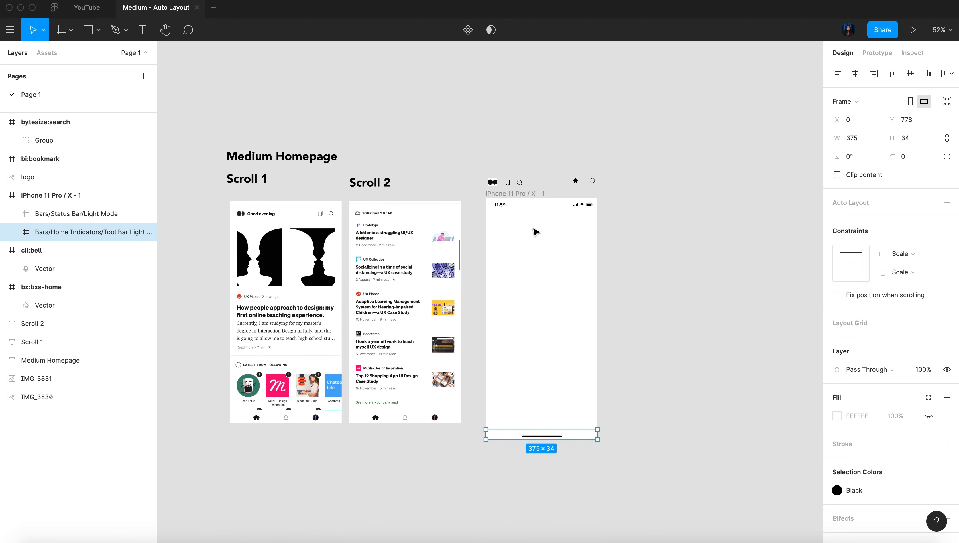
{"action": "scroll", "coordinate": [535, 232], "scroll_direction": "up", "scroll_amount": 5}
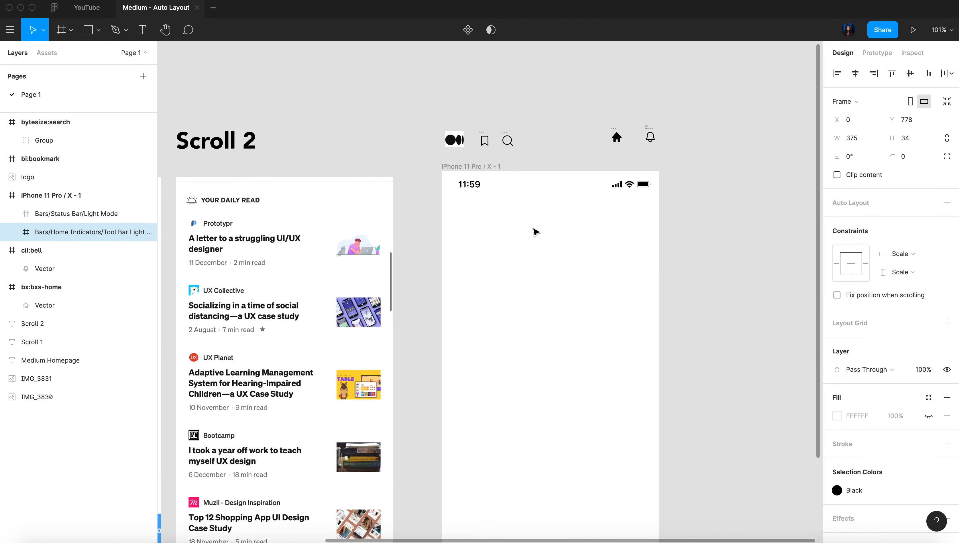
Move the logo, bookmark and search icons together into the iPhone frame, below the status bar
{"action": "scroll", "coordinate": [504, 229], "scroll_direction": "left", "scroll_amount": 7}
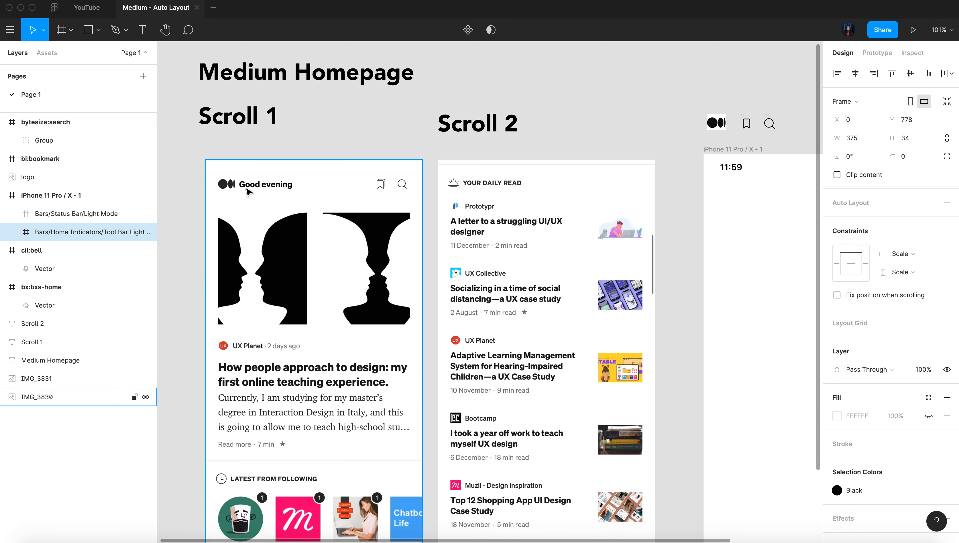
{"action": "scroll", "coordinate": [299, 192], "scroll_direction": "right", "scroll_amount": 5}
{"action": "scroll", "coordinate": [299, 192], "scroll_direction": "left", "scroll_amount": 4}
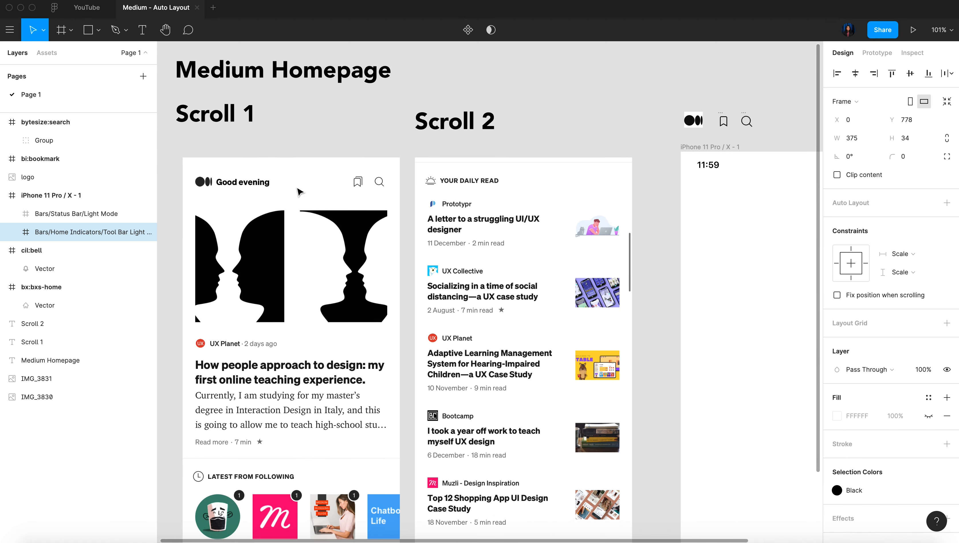
{"action": "scroll", "coordinate": [300, 192], "scroll_direction": "right", "scroll_amount": 5}
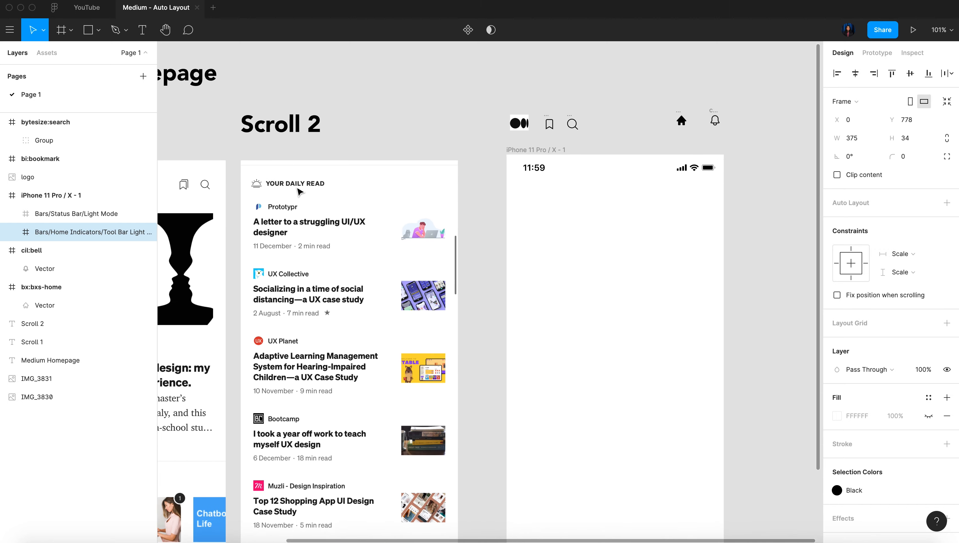
{"action": "scroll", "coordinate": [551, 122], "scroll_direction": "up", "scroll_amount": 5}
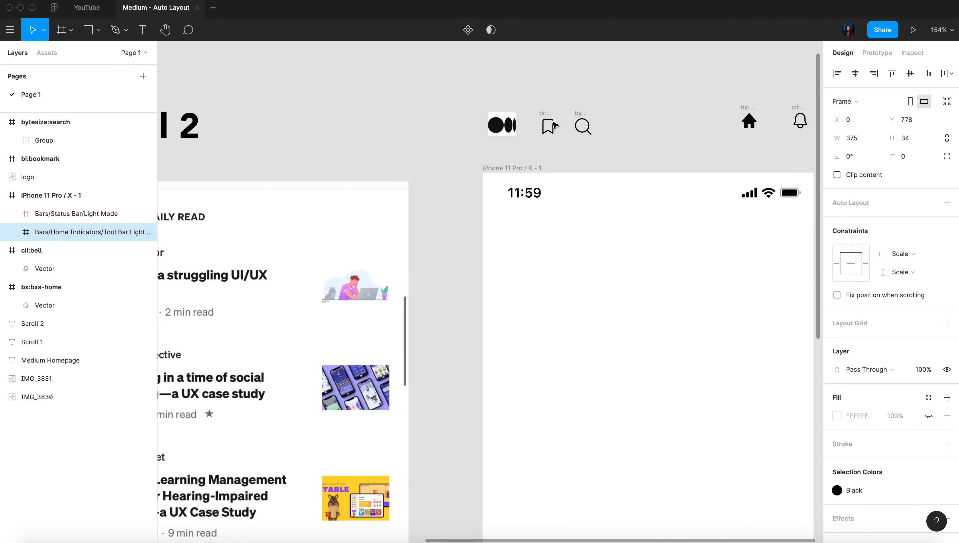
{"action": "left_click", "coordinate": [538, 104]}
{"action": "left_click_drag", "start_coordinate": [539, 104], "coordinate": [615, 147]}
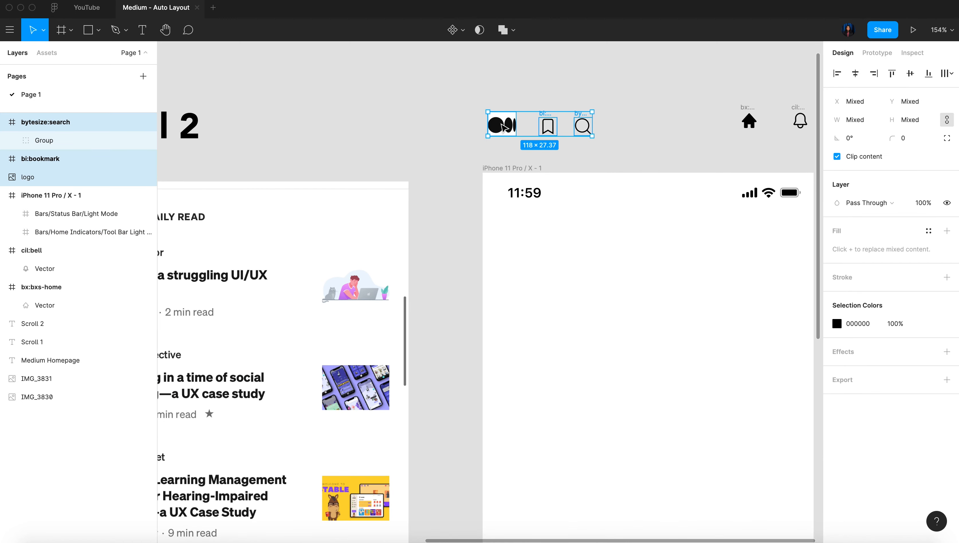
{"action": "left_click_drag", "start_coordinate": [503, 127], "coordinate": [533, 270]}
Separate the bookmark and search icons from the logo by moving both to the right along the header row
{"action": "scroll", "coordinate": [532, 270], "scroll_direction": "up", "scroll_amount": 8}
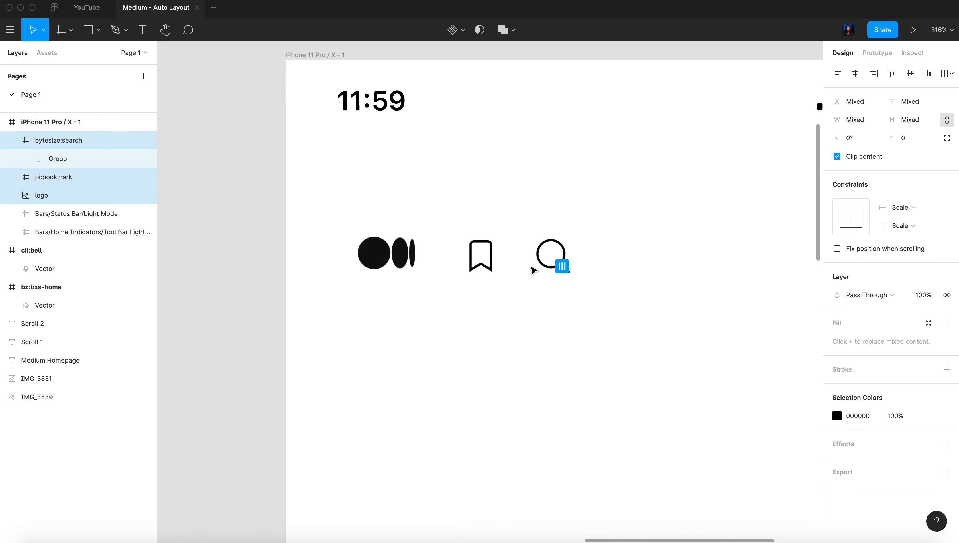
{"action": "left_click", "coordinate": [545, 284]}
{"action": "left_click_drag", "start_coordinate": [413, 212], "coordinate": [588, 266]}
{"action": "scroll", "coordinate": [587, 263], "scroll_direction": "down", "scroll_amount": 4}
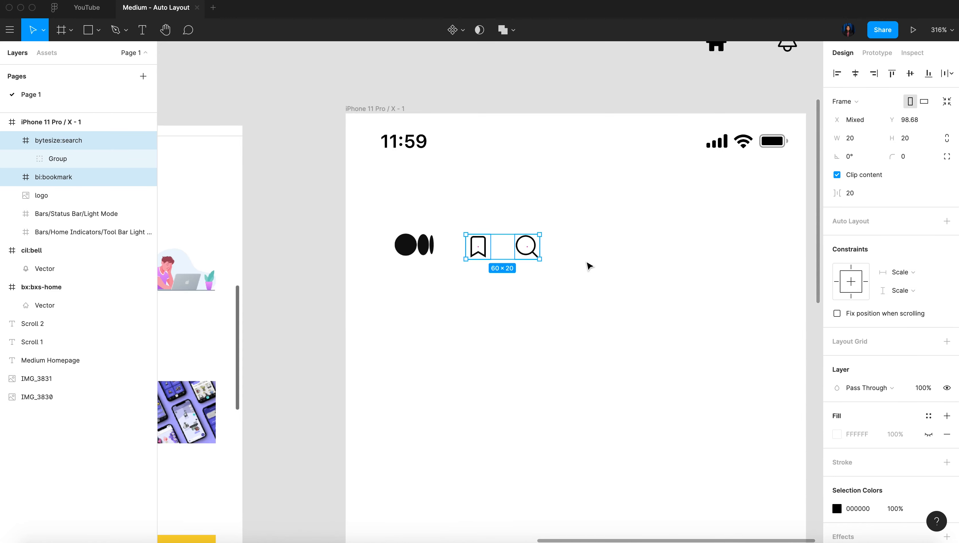
{"action": "left_click_drag", "start_coordinate": [485, 242], "coordinate": [601, 247]}
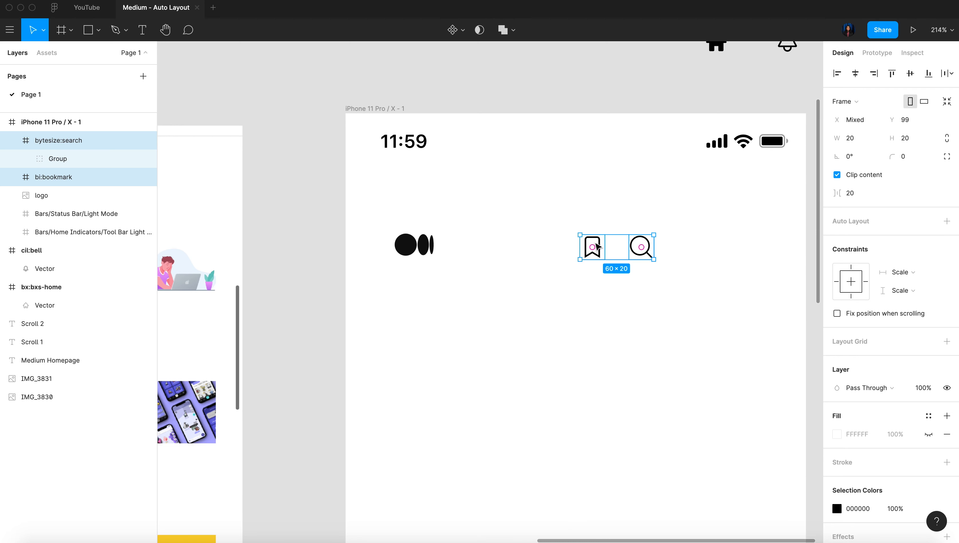
Add the header text "Good morning" next to the logo in the iPhone frame
{"action": "key", "text": "t"}
{"action": "left_click", "coordinate": [453, 241]}
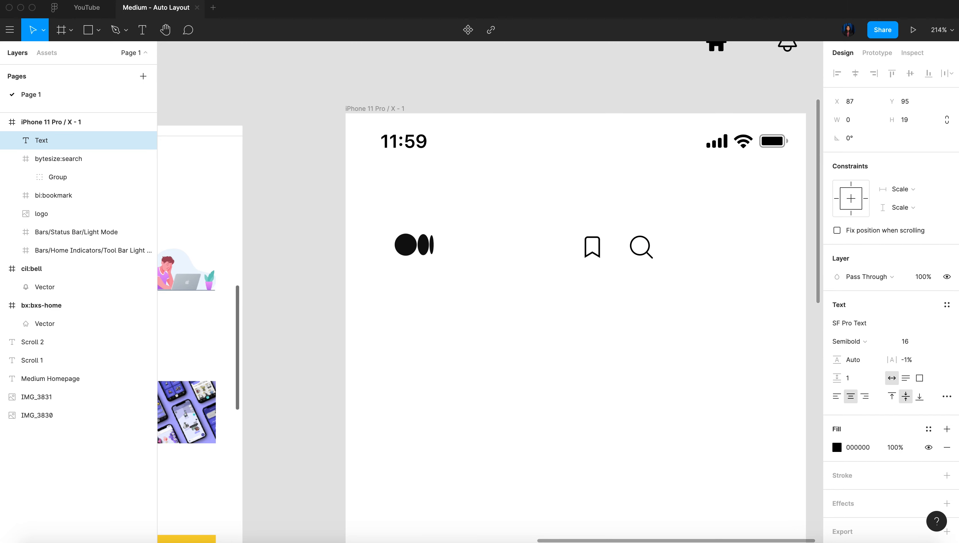
{"action": "type", "text": "GGo"}
{"action": "key", "text": "BackSpace"}
{"action": "key", "text": "BackSpace"}
{"action": "type", "text": "ood"}
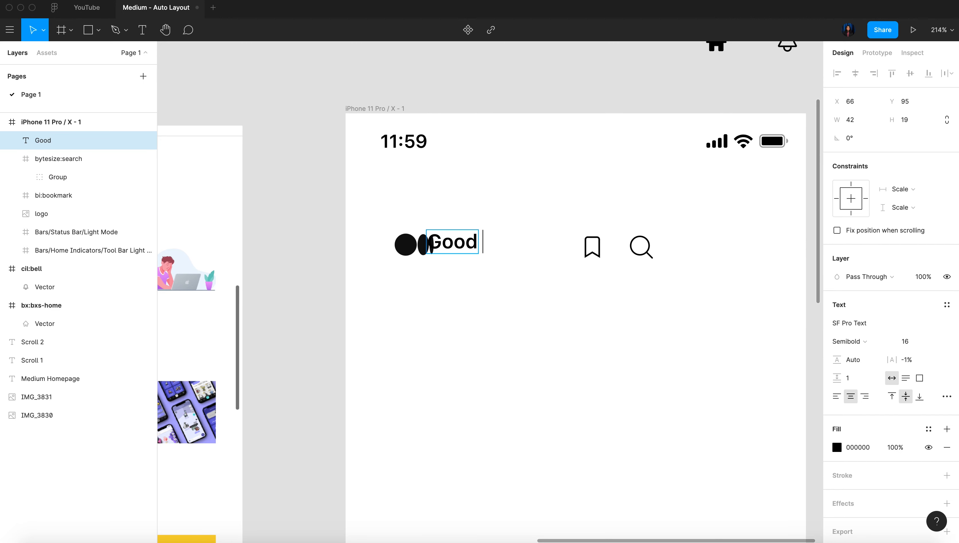
{"action": "type", "text": " morning"}
{"action": "left_click", "coordinate": [511, 310]}
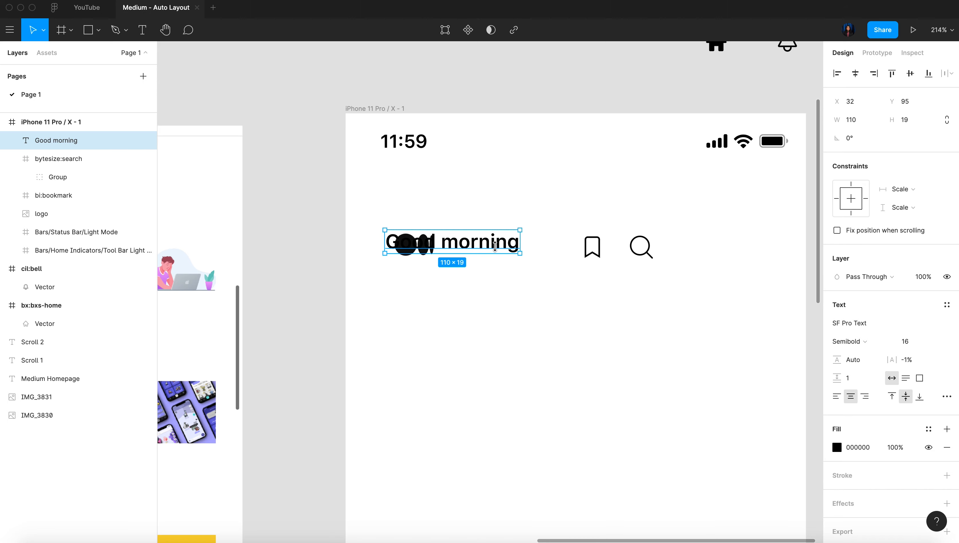
Move the bookmark and search icons near the frame's right edge and place the "Good morning" text directly beside the logo
{"action": "left_click_drag", "start_coordinate": [552, 206], "coordinate": [673, 277]}
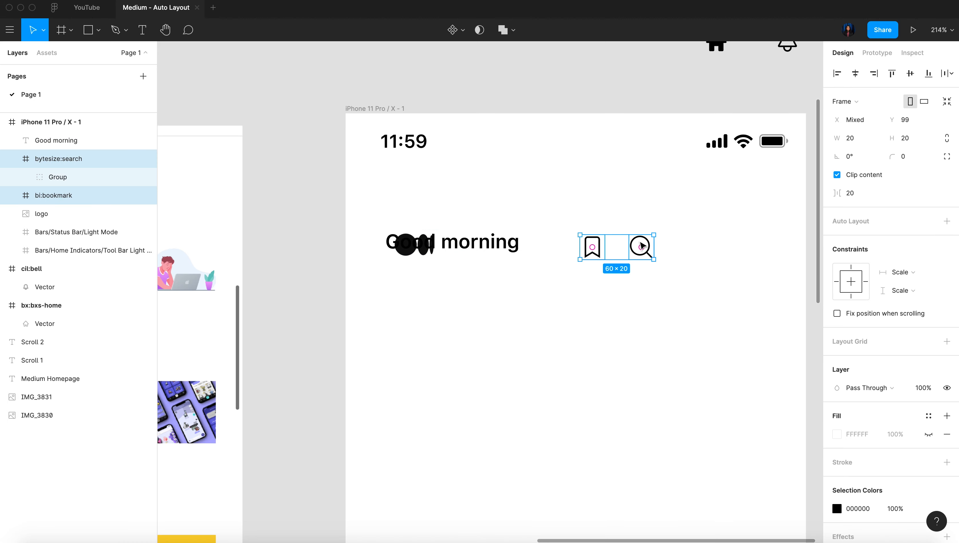
{"action": "left_click_drag", "start_coordinate": [640, 248], "coordinate": [745, 248]}
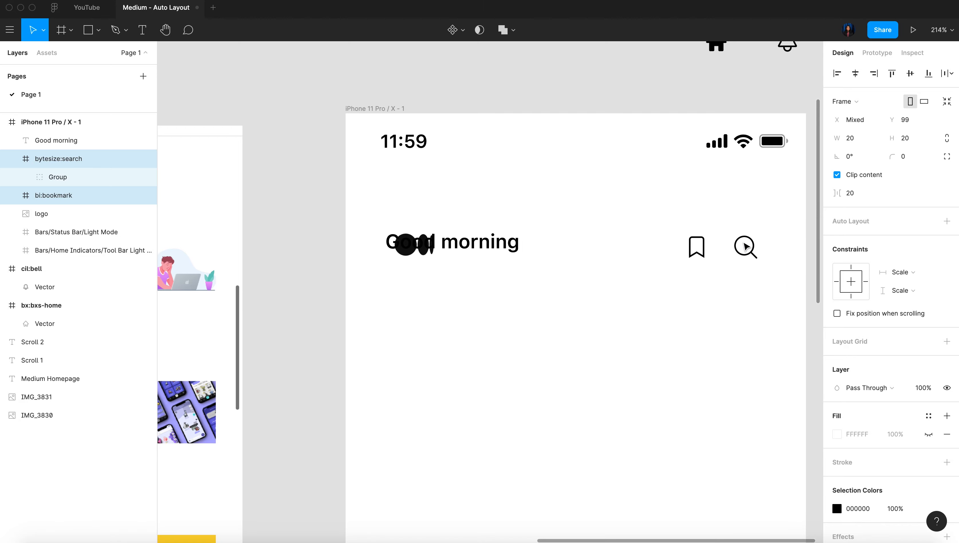
{"action": "left_click", "coordinate": [487, 245]}
{"action": "left_click_drag", "start_coordinate": [486, 245], "coordinate": [530, 244]}
Set the "Good morning" text to the Open Sans font in ExtraBold weight
{"action": "scroll", "coordinate": [530, 244], "scroll_direction": "down", "scroll_amount": 5}
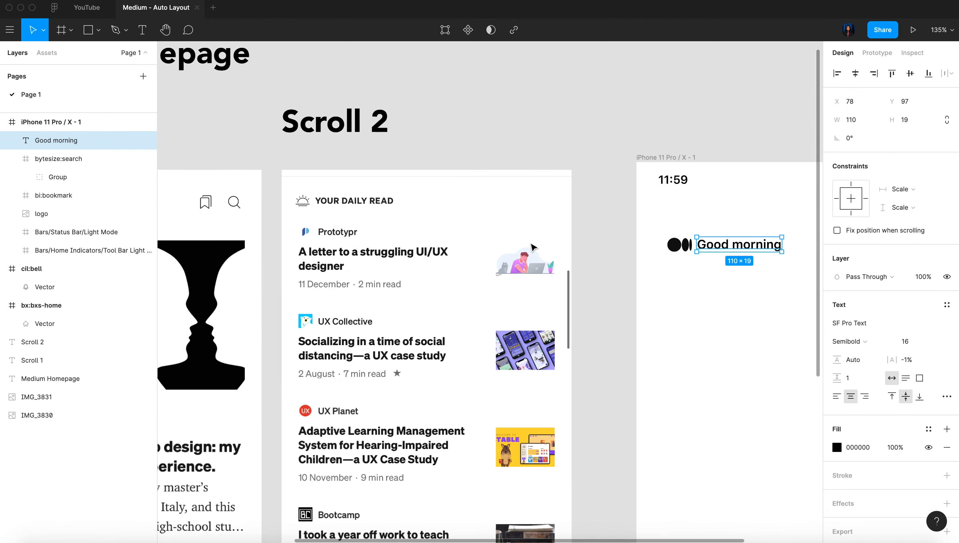
{"action": "scroll", "coordinate": [532, 246], "scroll_direction": "left", "scroll_amount": 3}
{"action": "scroll", "coordinate": [532, 246], "scroll_direction": "down", "scroll_amount": 5}
{"action": "scroll", "coordinate": [532, 246], "scroll_direction": "up", "scroll_amount": 4}
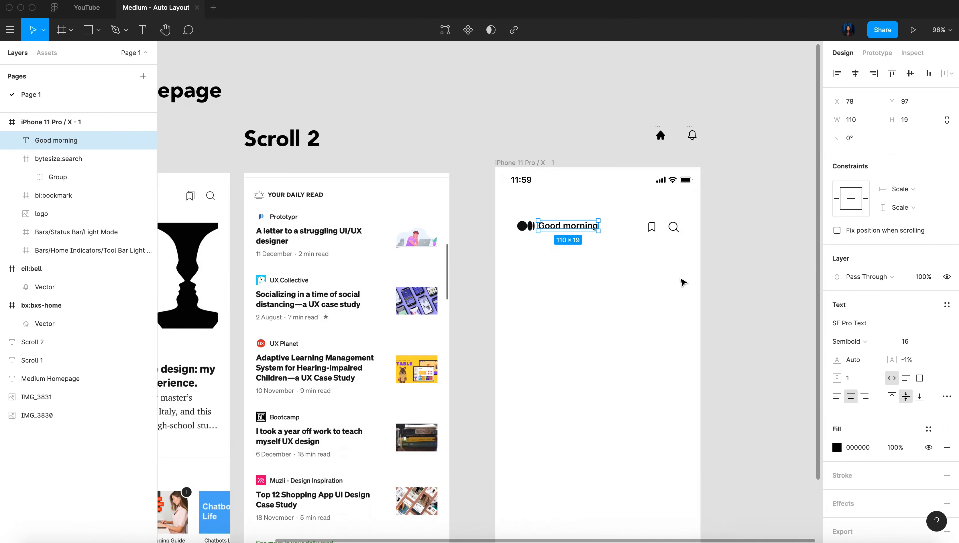
{"action": "left_click", "coordinate": [873, 326]}
{"action": "type", "text": "open sans"}
{"action": "key", "text": "Return"}
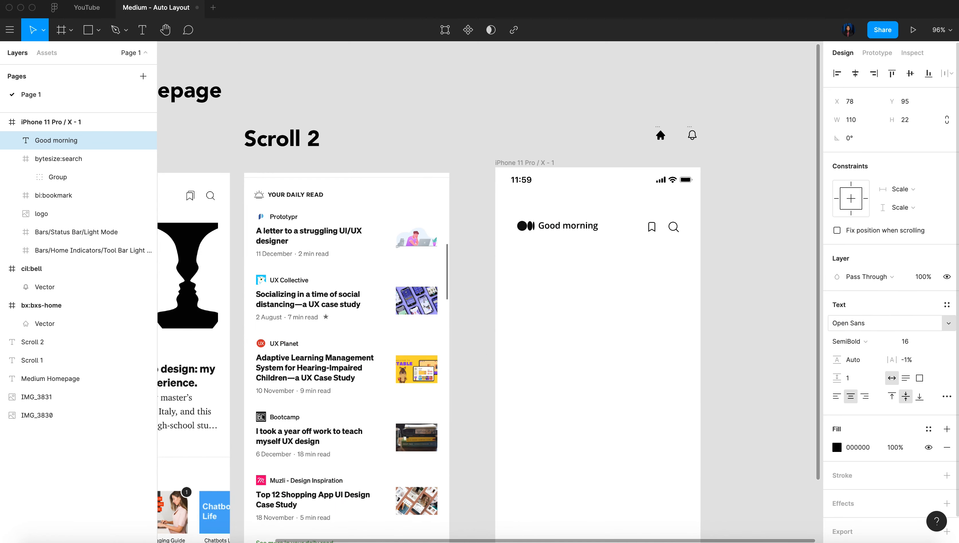
{"action": "scroll", "coordinate": [608, 263], "scroll_direction": "up", "scroll_amount": 5}
{"action": "left_click", "coordinate": [850, 341]}
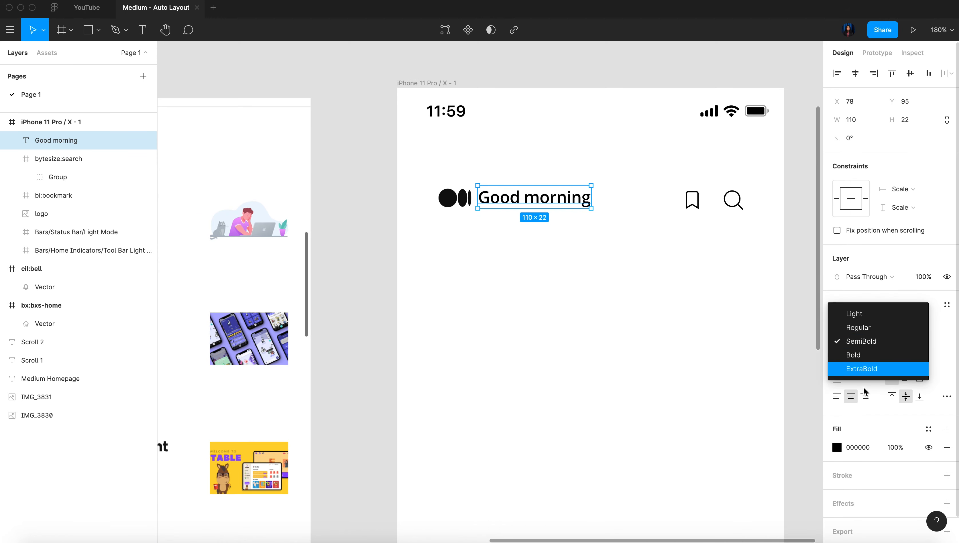
{"action": "left_click", "coordinate": [864, 374]}
Compare the header with the Scroll 1 reference and shift the "Good morning" text right to X 83, leaving a gap after the logo
{"action": "scroll", "coordinate": [652, 329], "scroll_direction": "down", "scroll_amount": 5}
{"action": "scroll", "coordinate": [653, 330], "scroll_direction": "left", "scroll_amount": 5}
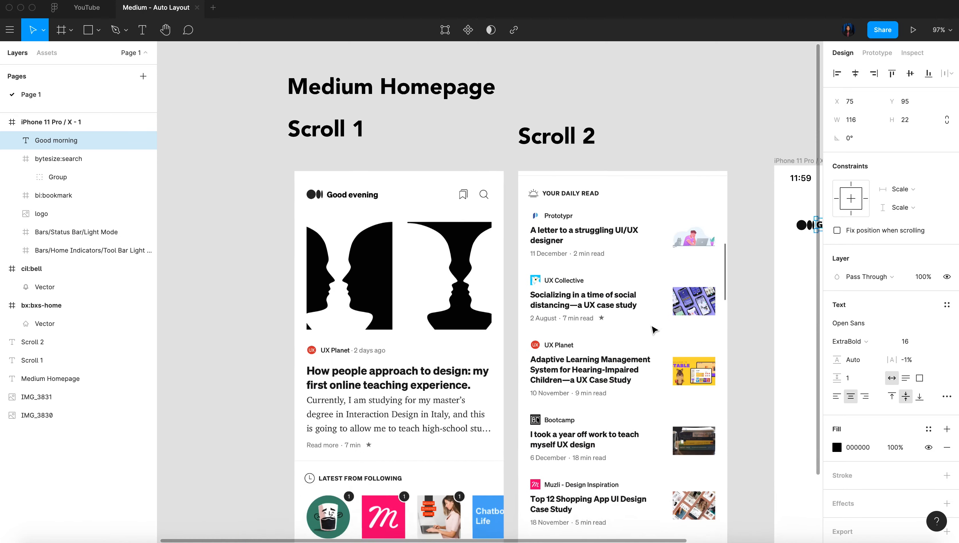
{"action": "scroll", "coordinate": [653, 329], "scroll_direction": "right", "scroll_amount": 5}
{"action": "scroll", "coordinate": [477, 265], "scroll_direction": "up", "scroll_amount": 3}
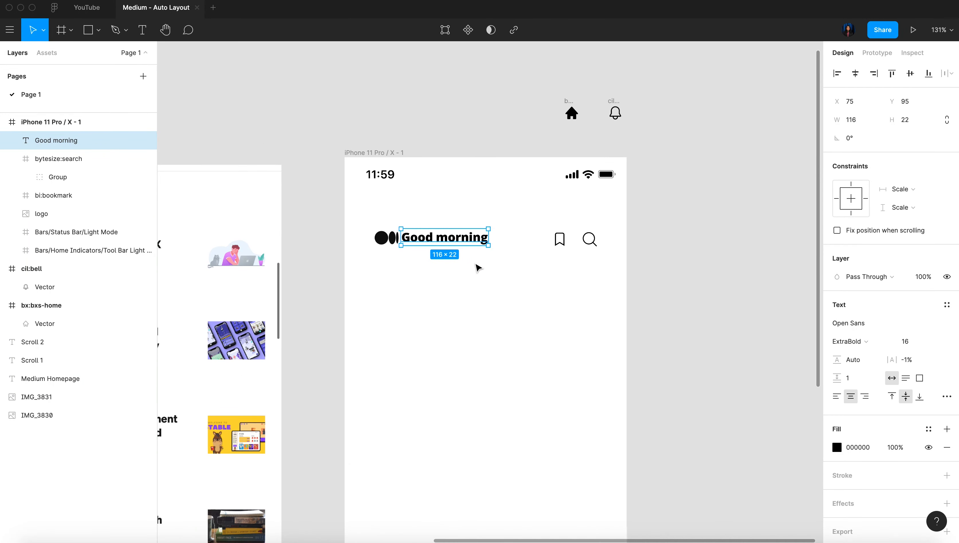
{"action": "double_click", "coordinate": [464, 231]}
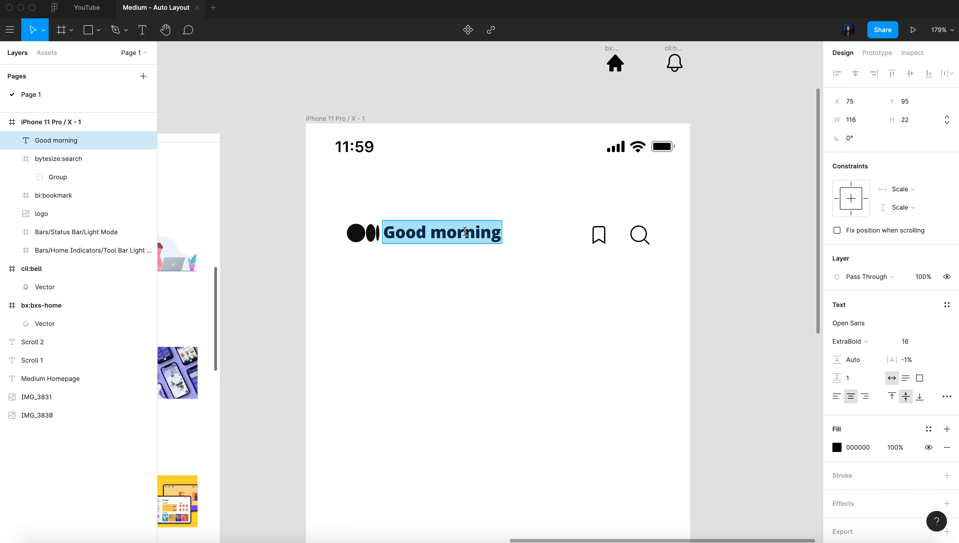
{"action": "left_click", "coordinate": [398, 296]}
{"action": "left_click_drag", "start_coordinate": [405, 233], "coordinate": [414, 236]}
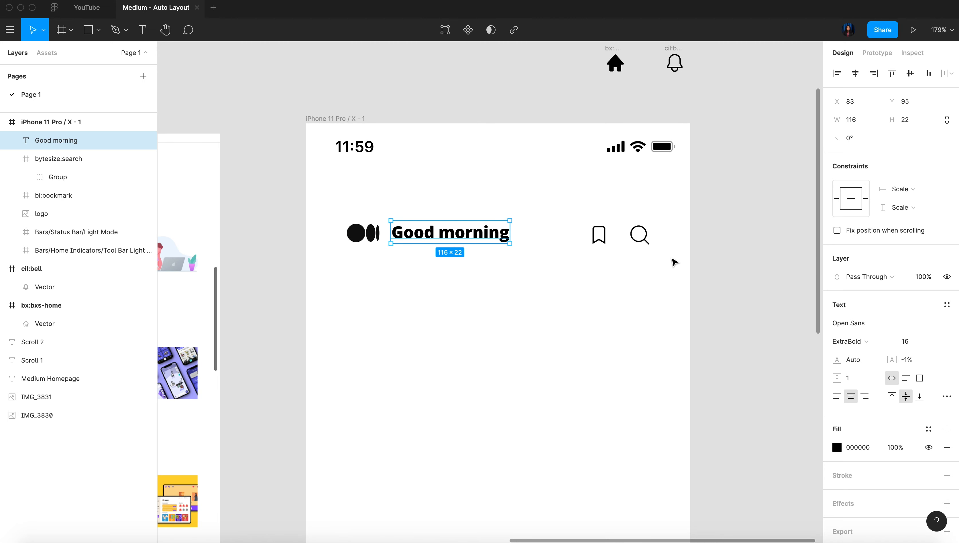
Combine the header's logo, "Good morning" text, bookmark icon and search icon into one horizontal auto layout
{"action": "left_click", "coordinate": [637, 233]}
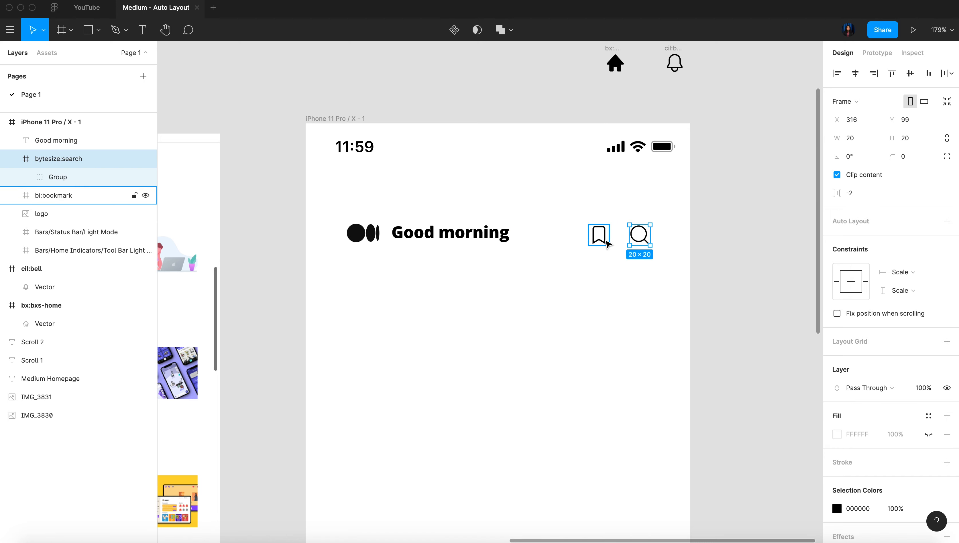
{"action": "left_click", "coordinate": [606, 241]}
{"action": "left_click", "coordinate": [461, 231]}
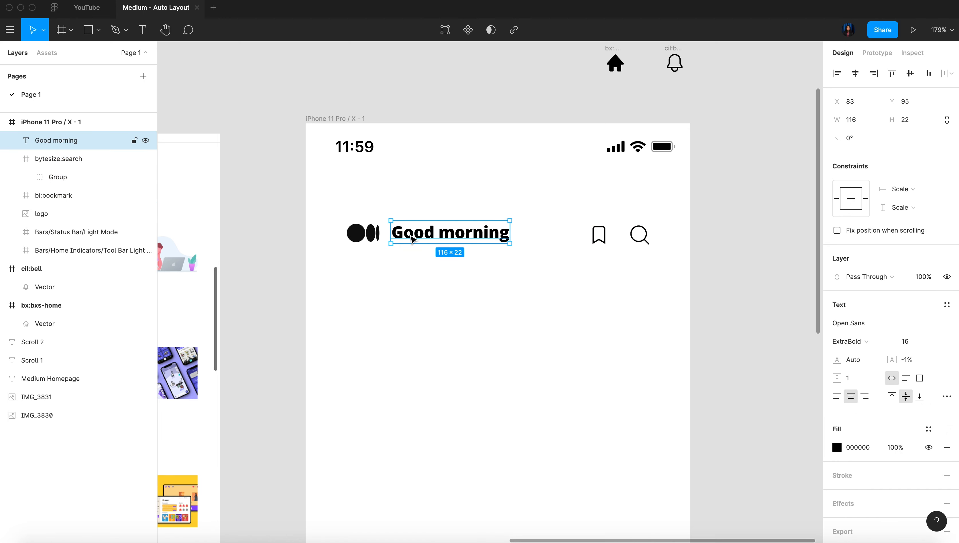
{"action": "left_click", "coordinate": [359, 242]}
{"action": "left_click_drag", "start_coordinate": [337, 206], "coordinate": [666, 275]}
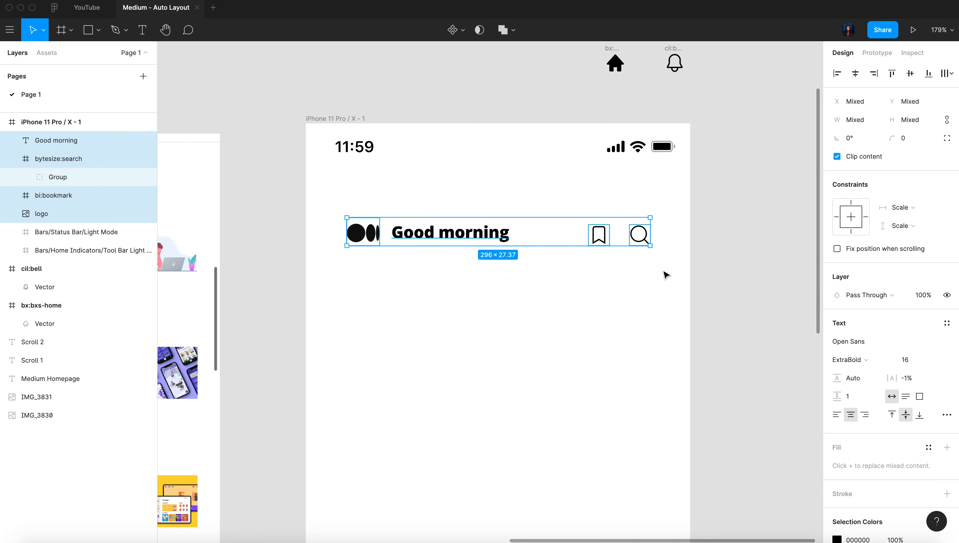
{"action": "key", "text": "shift+a"}
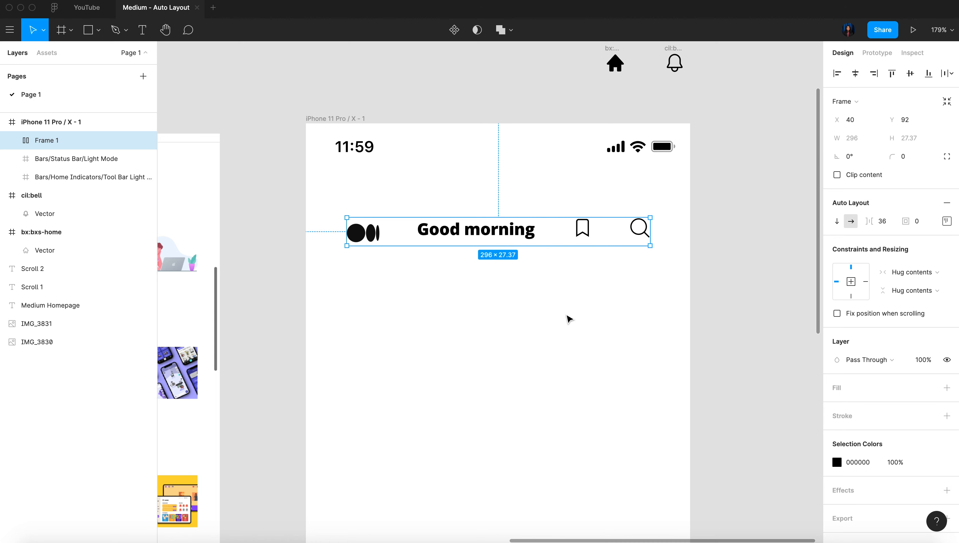
Set the header auto layout's alignment to center so its items line up vertically
{"action": "left_click", "coordinate": [946, 220]}
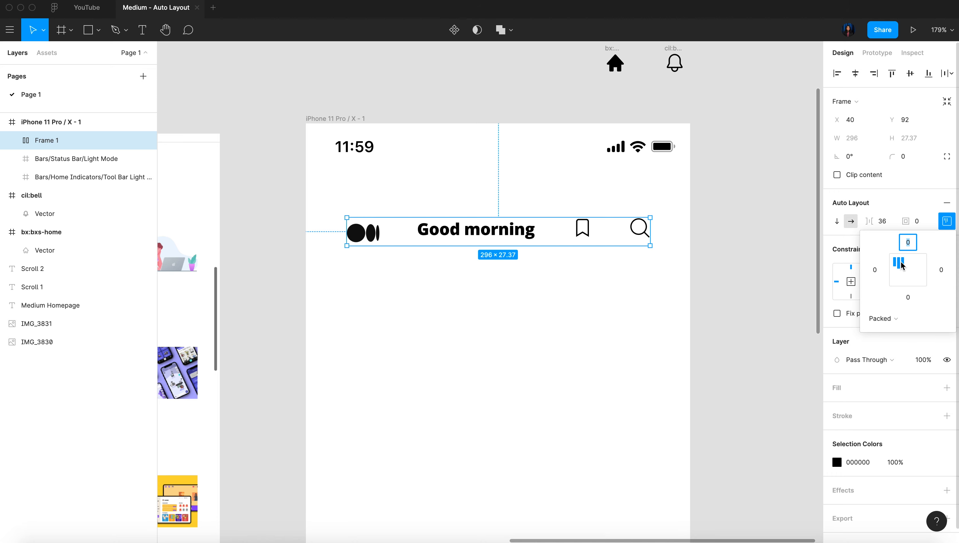
{"action": "left_click", "coordinate": [908, 270]}
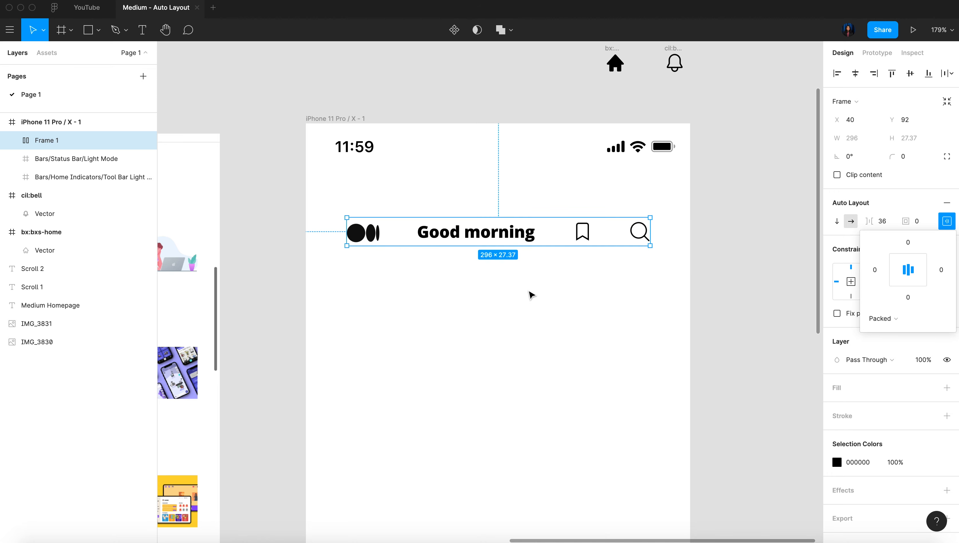
{"action": "left_click", "coordinate": [572, 303]}
Examine the Scroll 1 reference header and compare its logo, text and icon spacing with the iPhone frame's header
{"action": "scroll", "coordinate": [572, 303], "scroll_direction": "down", "scroll_amount": 3}
{"action": "scroll", "coordinate": [573, 303], "scroll_direction": "left", "scroll_amount": 5}
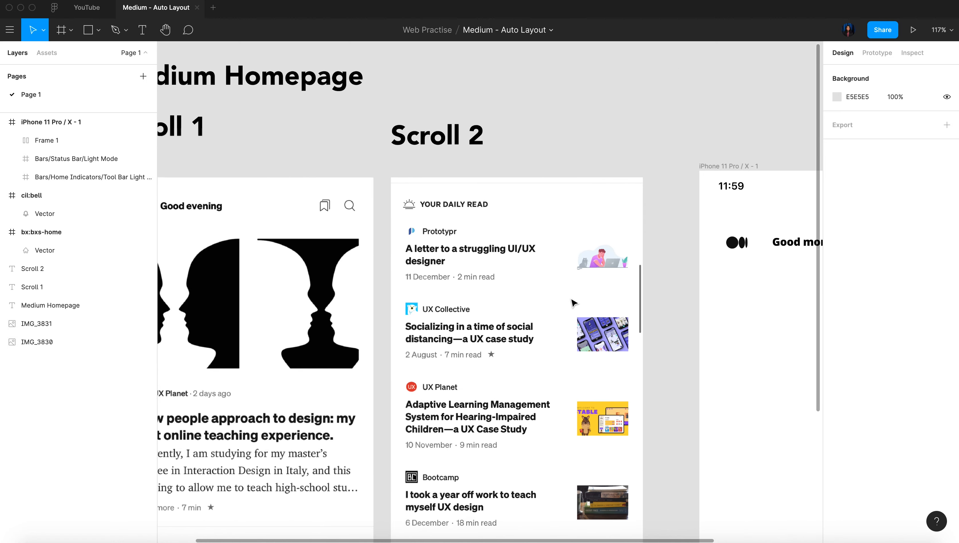
{"action": "scroll", "coordinate": [574, 303], "scroll_direction": "left", "scroll_amount": 5}
{"action": "scroll", "coordinate": [505, 191], "scroll_direction": "up", "scroll_amount": 5}
{"action": "scroll", "coordinate": [356, 209], "scroll_direction": "right", "scroll_amount": 3}
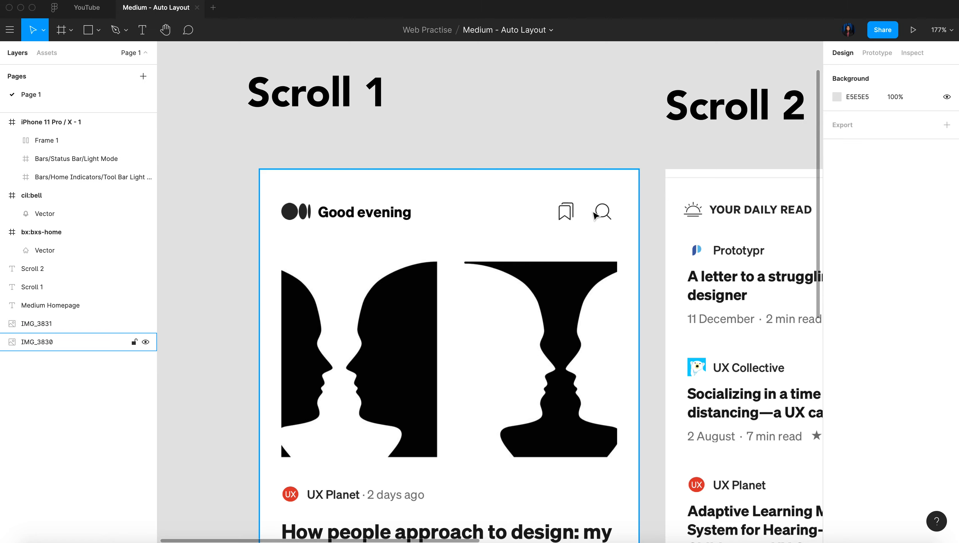
{"action": "scroll", "coordinate": [593, 212], "scroll_direction": "down", "scroll_amount": 5}
{"action": "scroll", "coordinate": [593, 212], "scroll_direction": "right", "scroll_amount": 8}
{"action": "scroll", "coordinate": [596, 215], "scroll_direction": "right", "scroll_amount": 5}
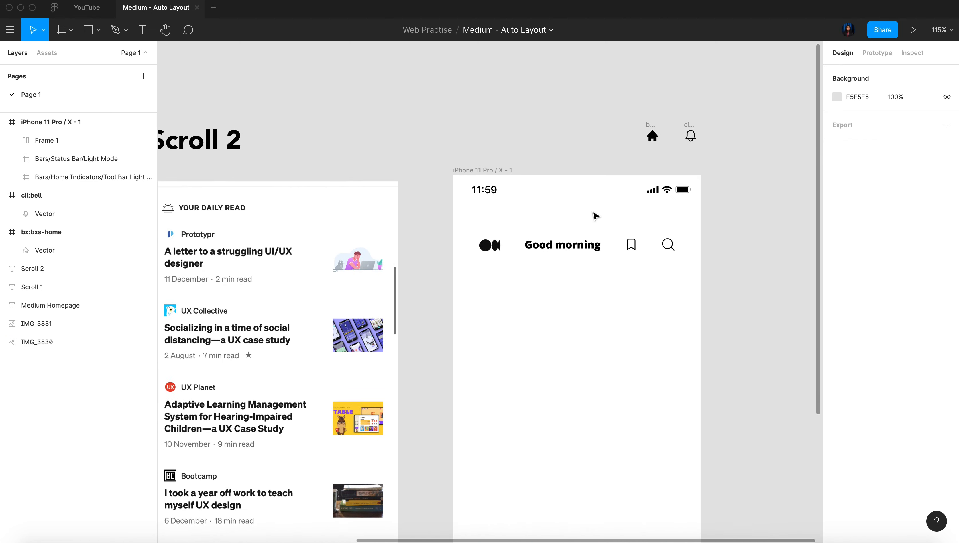
{"action": "scroll", "coordinate": [565, 216], "scroll_direction": "up", "scroll_amount": 4}
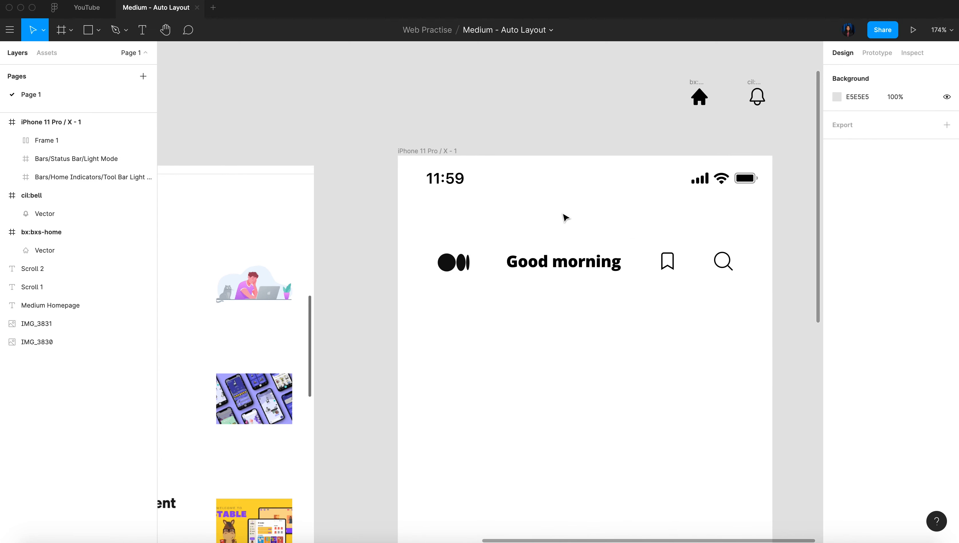
Wrap the "Good morning" text and the logo in their own auto layout nested inside the header
{"action": "left_click", "coordinate": [634, 267]}
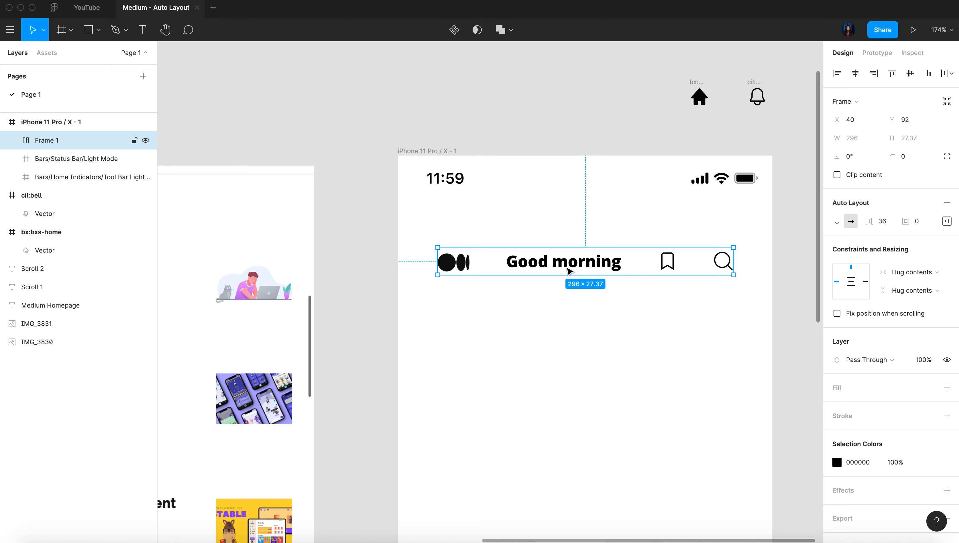
{"action": "left_click", "coordinate": [546, 266]}
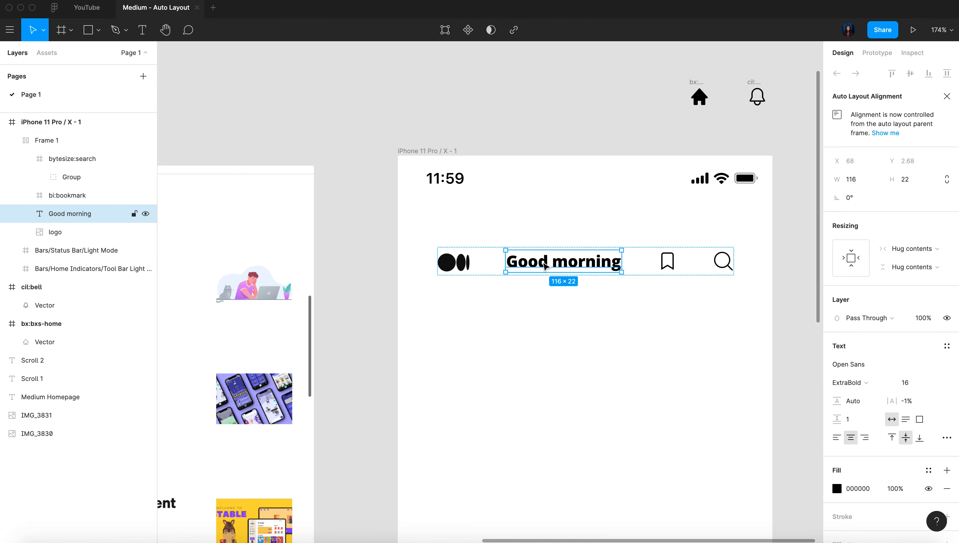
{"action": "left_click", "coordinate": [466, 265], "text": "shift"}
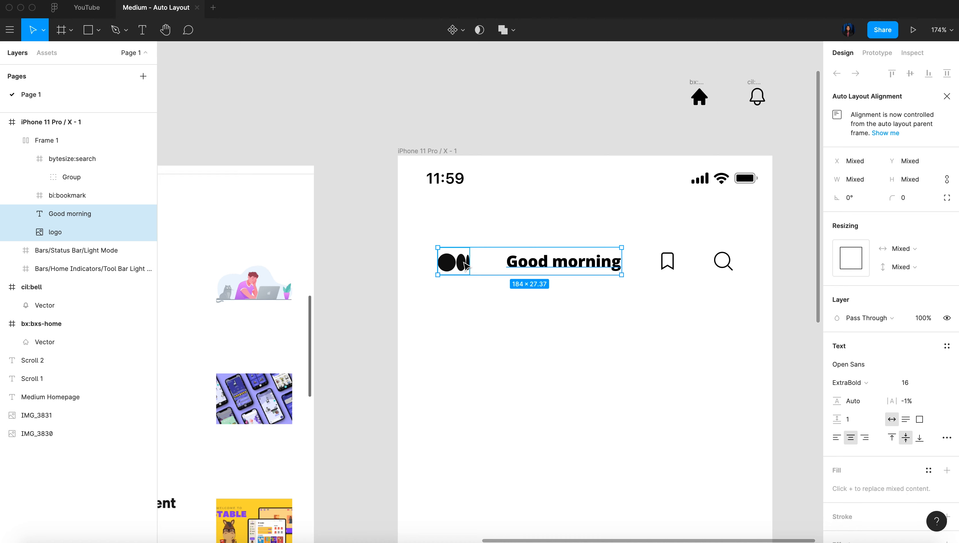
{"action": "key", "text": "shift+a"}
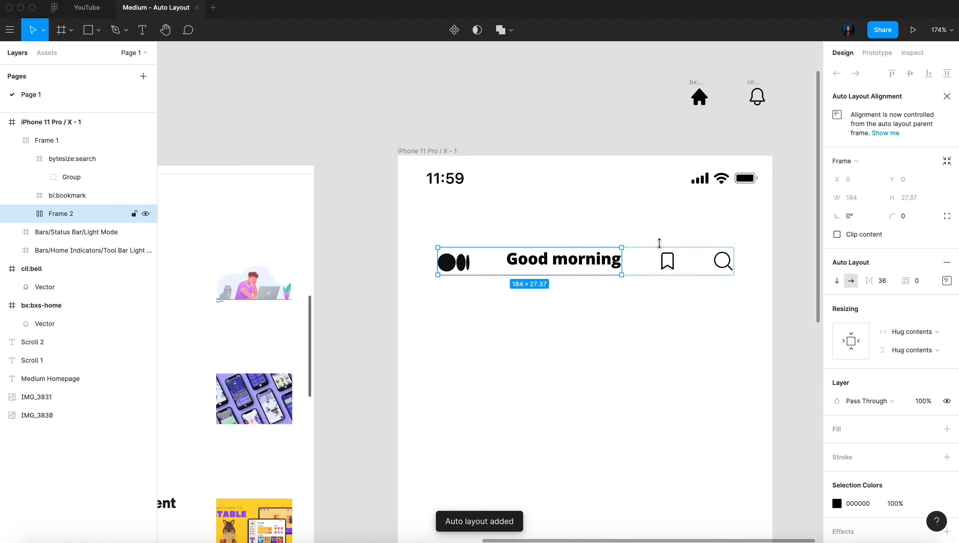
Center-align the items in the nested logo-and-text auto layout and reduce the spacing between them
{"action": "left_click", "coordinate": [948, 283]}
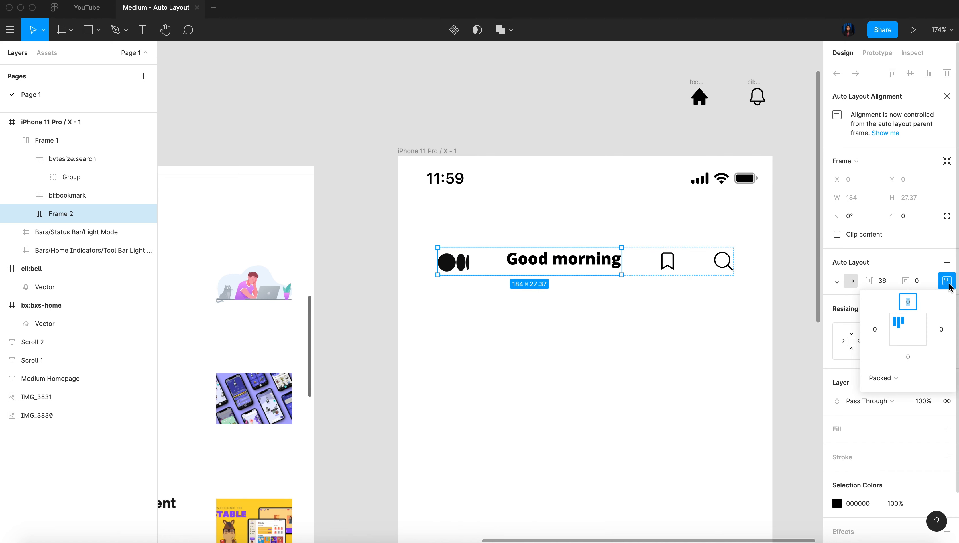
{"action": "left_click", "coordinate": [909, 332]}
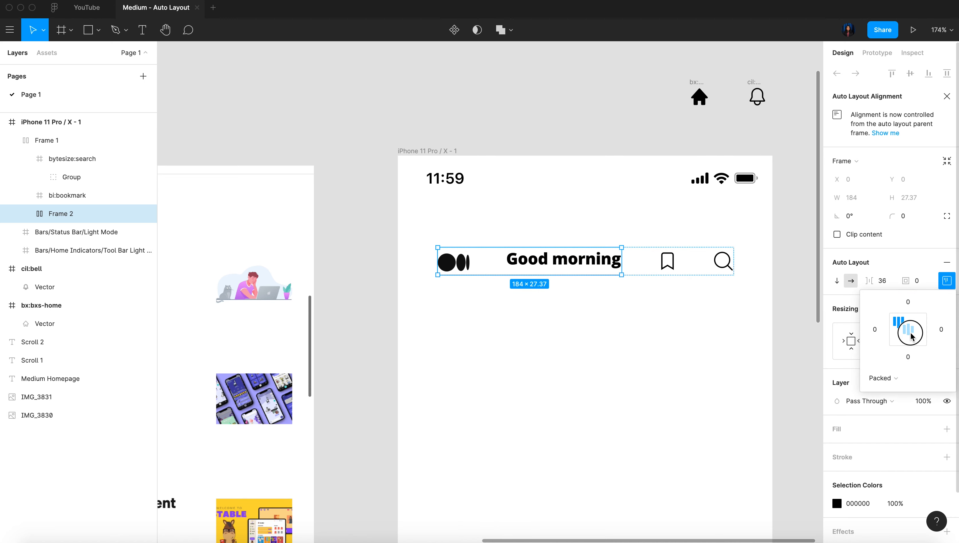
{"action": "left_click", "coordinate": [891, 285]}
{"action": "type", "text": "1"}
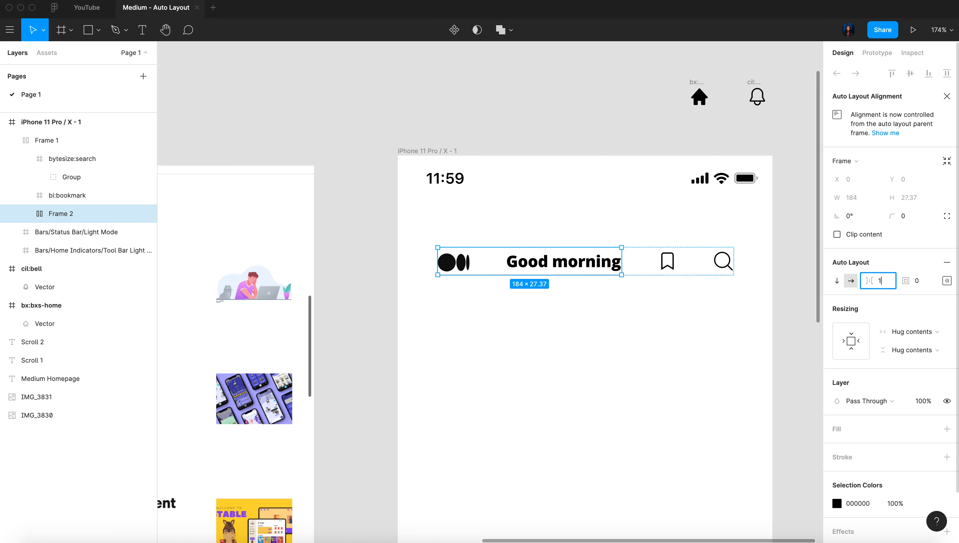
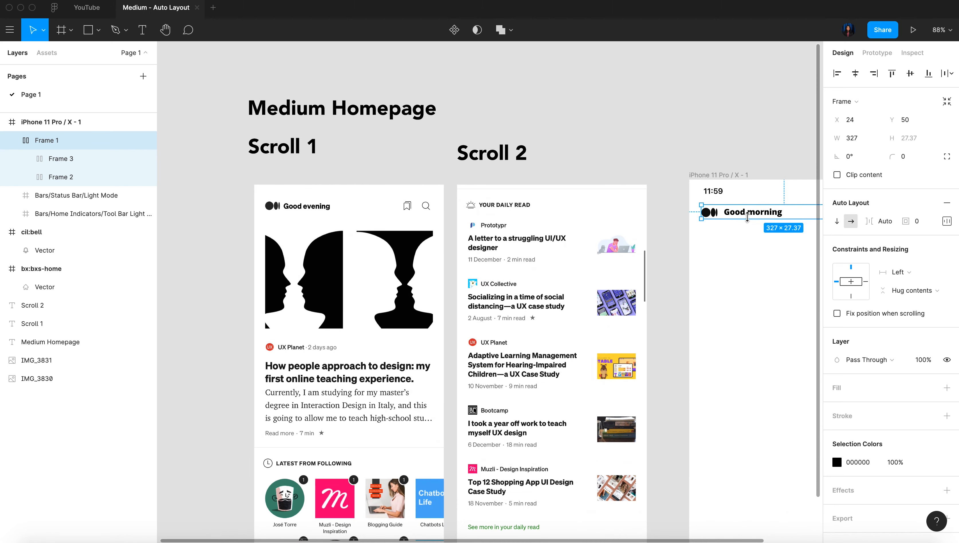
Draw a rectangle about 330 × 248 below the header of the iPhone frame as the article image placeholder
{"action": "scroll", "coordinate": [749, 219], "scroll_direction": "right", "scroll_amount": 5}
{"action": "scroll", "coordinate": [748, 220], "scroll_direction": "left", "scroll_amount": 3}
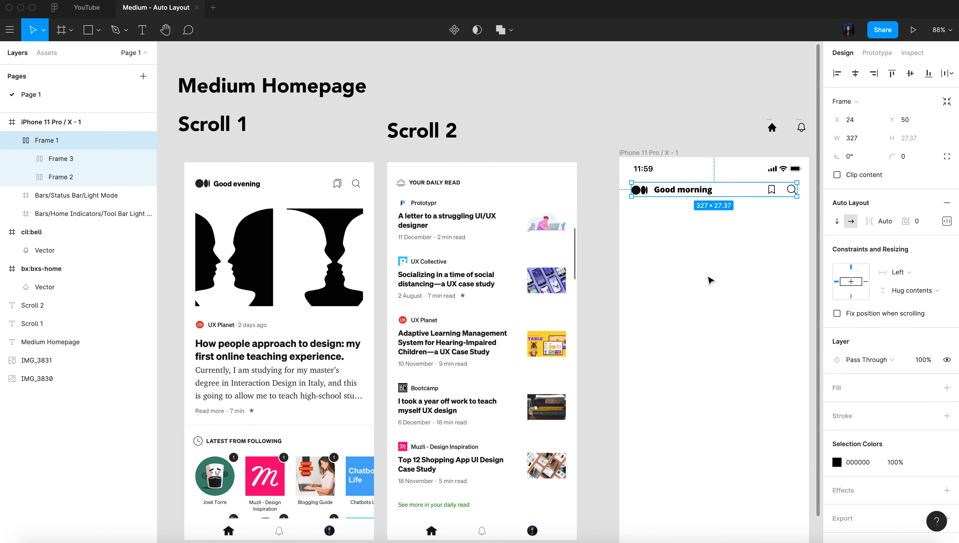
{"action": "left_click", "coordinate": [659, 117]}
{"action": "scroll", "coordinate": [716, 270], "scroll_direction": "up", "scroll_amount": 5}
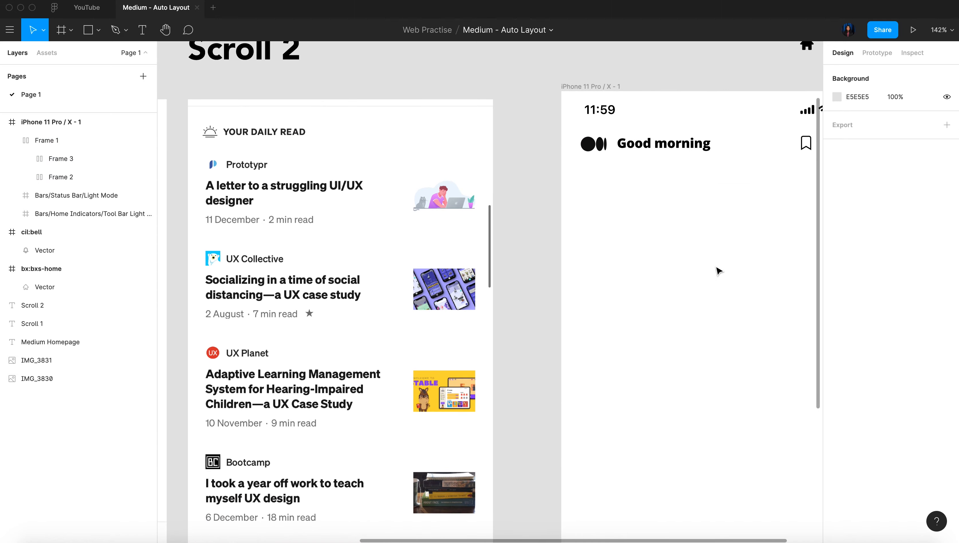
{"action": "scroll", "coordinate": [718, 270], "scroll_direction": "down", "scroll_amount": 3}
{"action": "scroll", "coordinate": [718, 270], "scroll_direction": "left", "scroll_amount": 5}
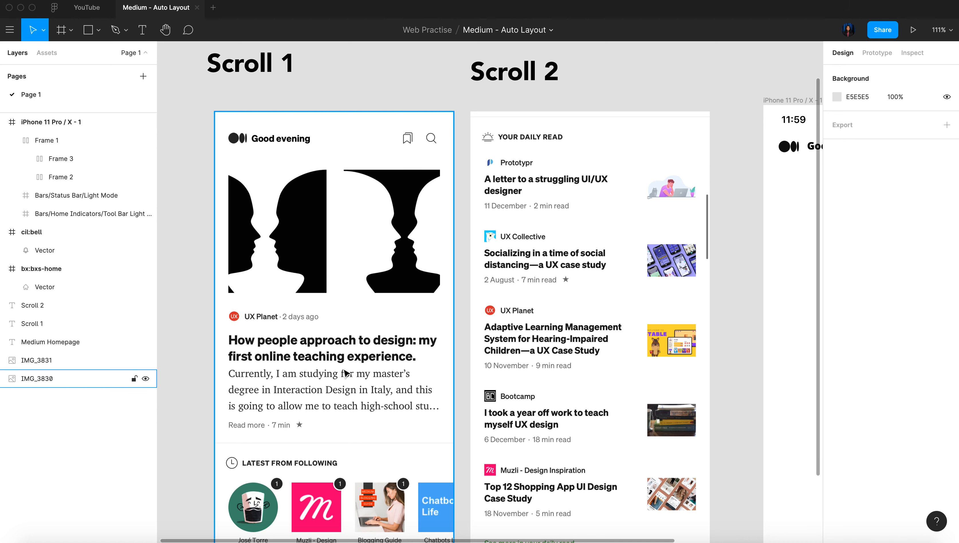
{"action": "scroll", "coordinate": [345, 372], "scroll_direction": "right", "scroll_amount": 10}
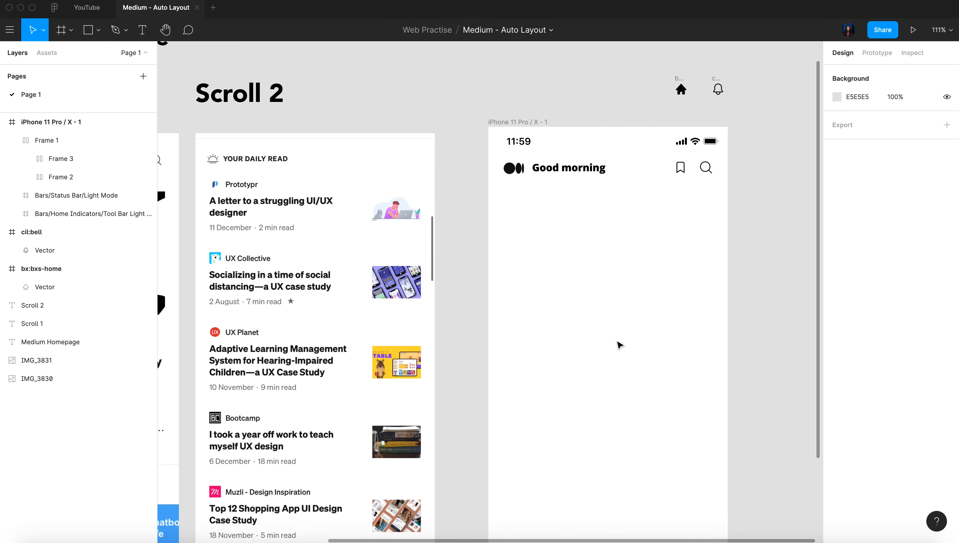
{"action": "key", "text": "r"}
{"action": "left_click_drag", "start_coordinate": [505, 187], "coordinate": [716, 347]}
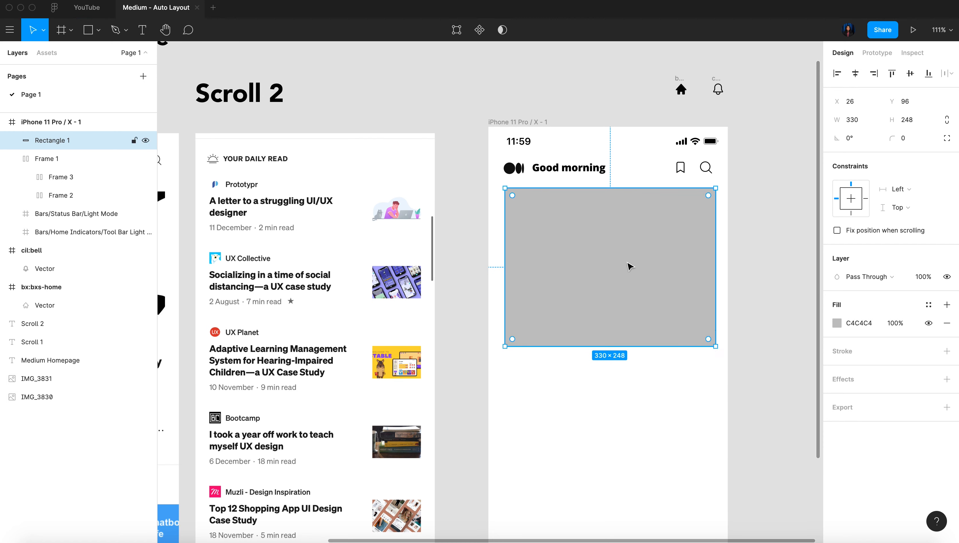
Fill the placeholder rectangle with a photo of hands at a mixing console using the Unsplash plugin
{"action": "right_click", "coordinate": [630, 266]}
{"action": "mouse_move", "coordinate": [669, 433]}
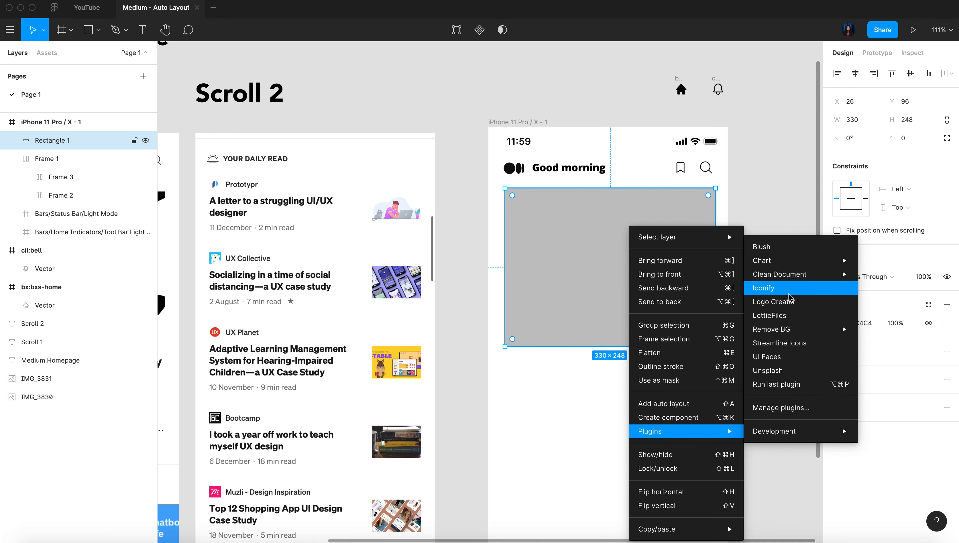
{"action": "left_click", "coordinate": [783, 372]}
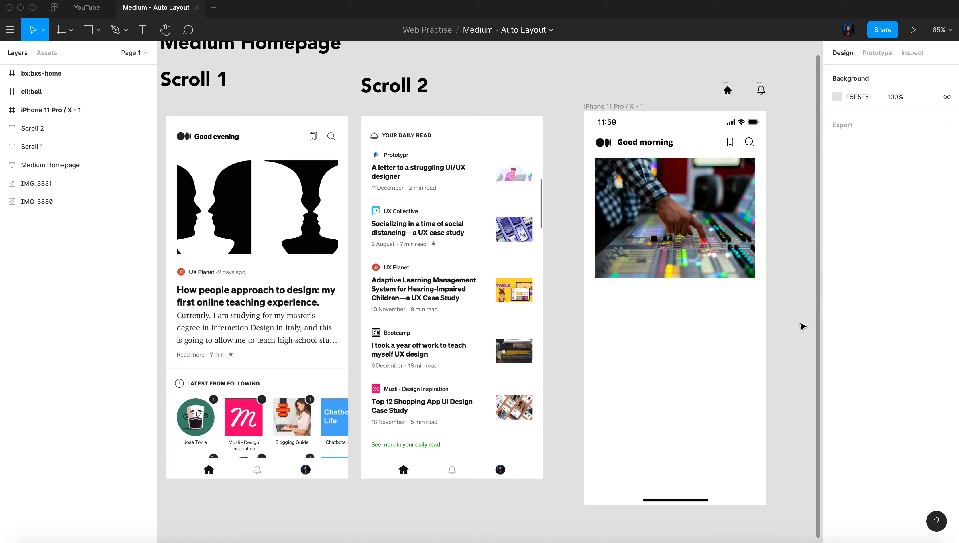
{"action": "scroll", "coordinate": [744, 222], "scroll_direction": "up", "scroll_amount": 3}
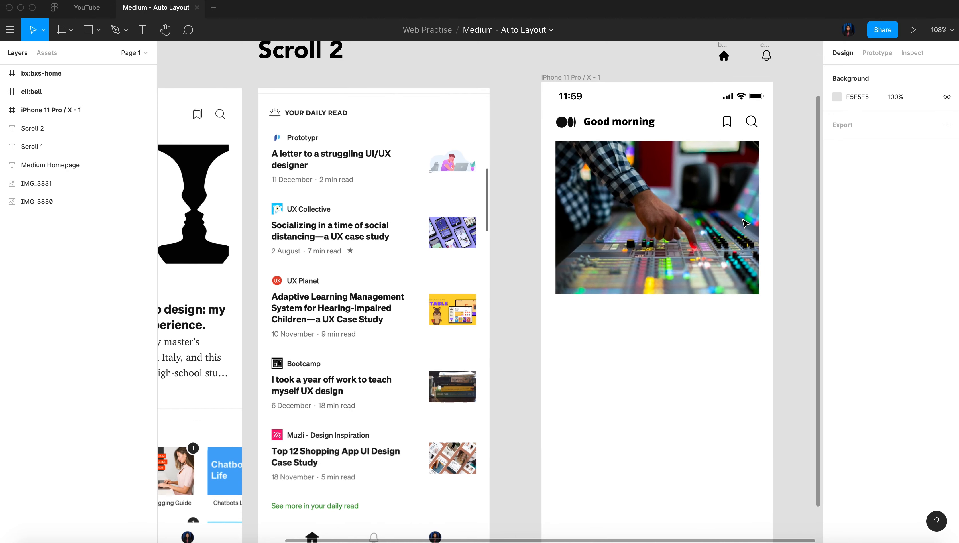
Wrap the gray circle, "UX Planet" and "2 days ago" below the photo in one horizontal auto layout
{"action": "scroll", "coordinate": [744, 223], "scroll_direction": "down", "scroll_amount": 5}
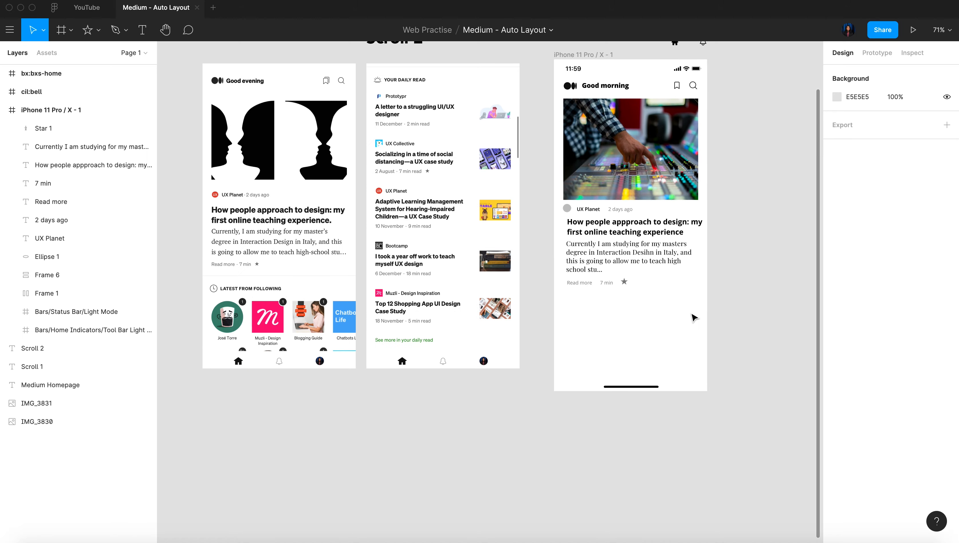
{"action": "scroll", "coordinate": [704, 252], "scroll_direction": "up", "scroll_amount": 3}
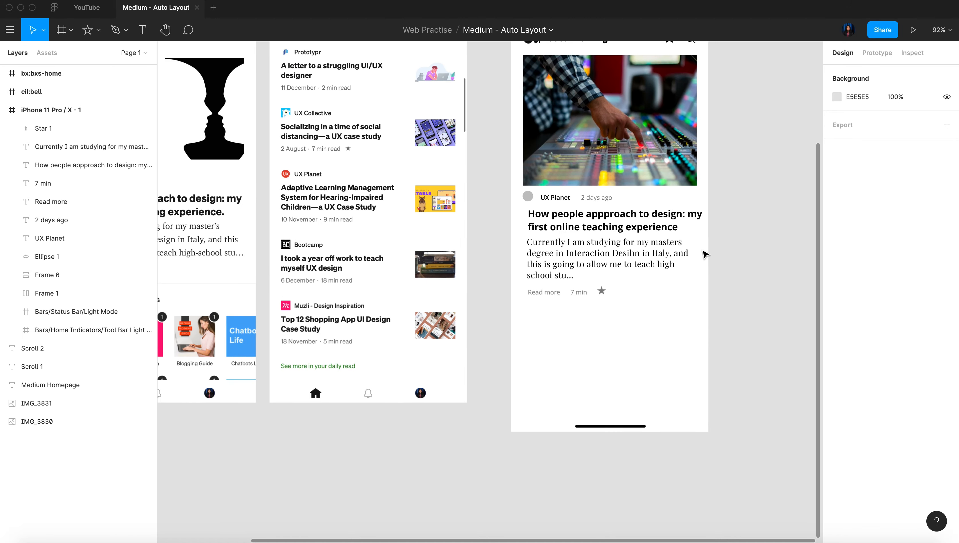
{"action": "scroll", "coordinate": [282, 175], "scroll_direction": "left", "scroll_amount": 3}
{"action": "scroll", "coordinate": [282, 175], "scroll_direction": "up", "scroll_amount": 2}
{"action": "scroll", "coordinate": [282, 178], "scroll_direction": "right", "scroll_amount": 5}
{"action": "scroll", "coordinate": [282, 178], "scroll_direction": "down", "scroll_amount": 1}
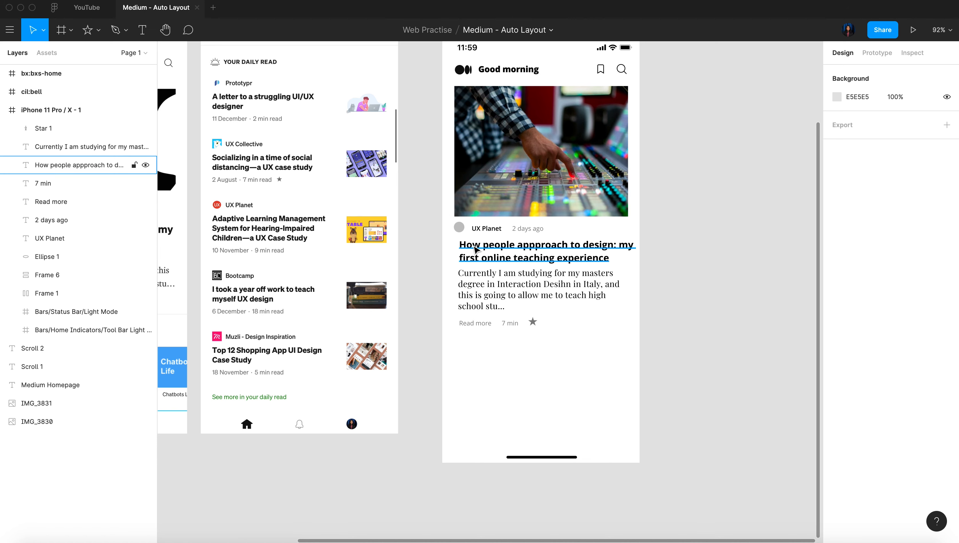
{"action": "scroll", "coordinate": [475, 246], "scroll_direction": "up", "scroll_amount": 5}
{"action": "left_click", "coordinate": [453, 217]}
{"action": "left_click", "coordinate": [476, 220], "text": "shift"}
{"action": "left_click", "coordinate": [556, 222], "text": "shift"}
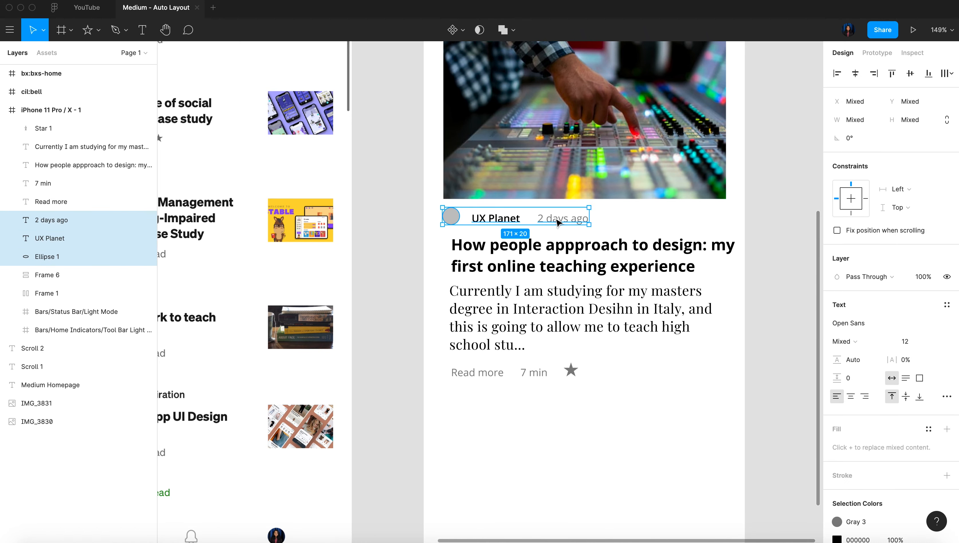
{"action": "key", "text": "shift+a"}
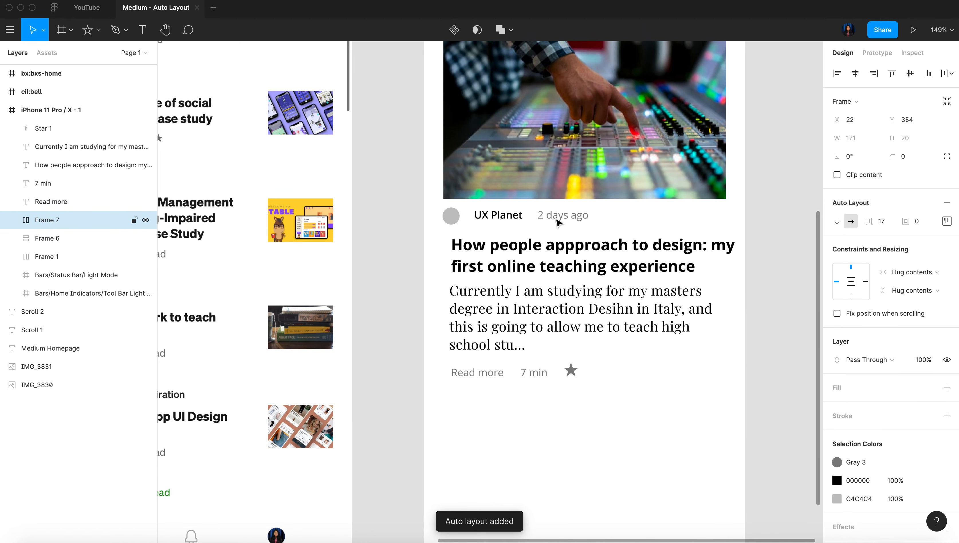
Center-align the items in the "UX Planet" row's auto layout and set their spacing to 8
{"action": "left_click", "coordinate": [948, 225]}
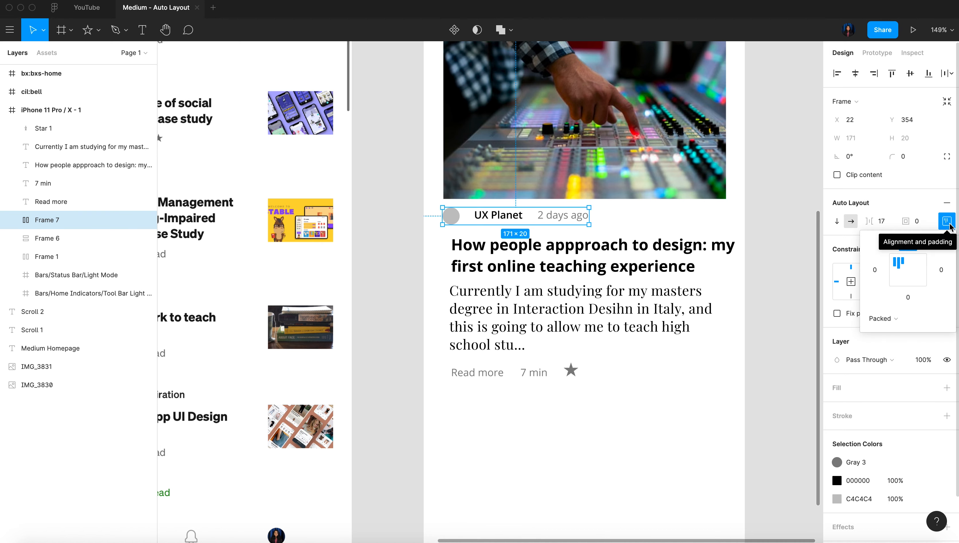
{"action": "left_click", "coordinate": [908, 270]}
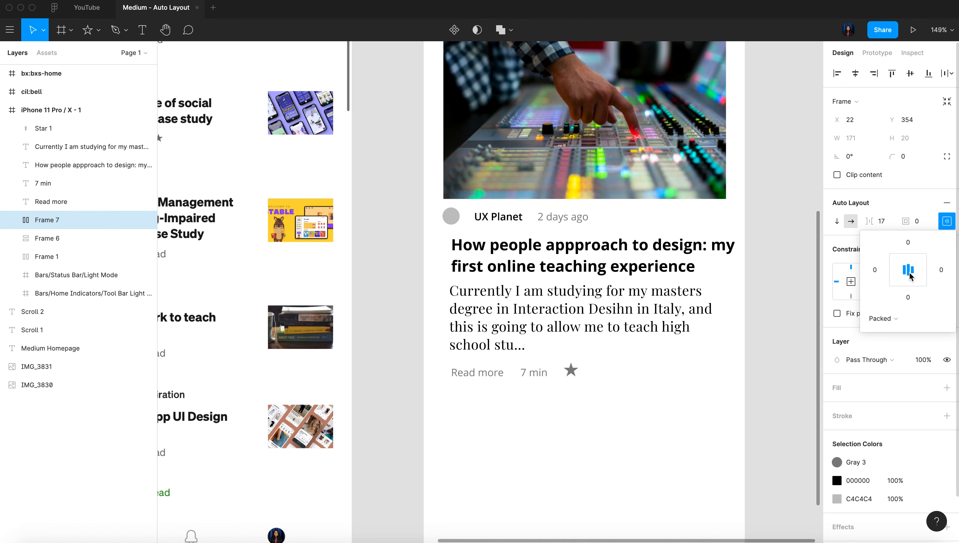
{"action": "left_click", "coordinate": [891, 226]}
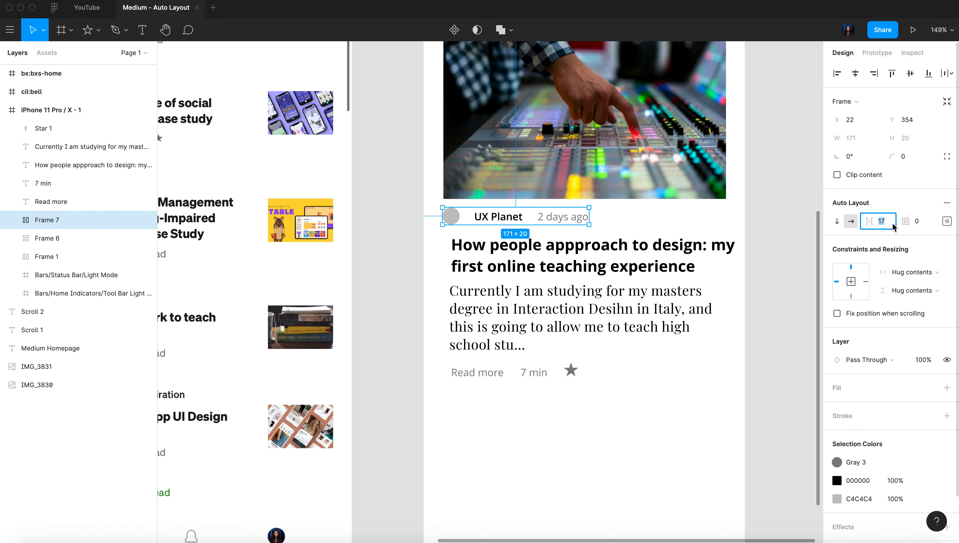
{"action": "key", "text": "Down"}
{"action": "key", "text": "Down"}
{"action": "key", "text": "Down"}
{"action": "key", "text": "Down"}
{"action": "key", "text": "Down"}
{"action": "key", "text": "Down"}
{"action": "key", "text": "Down"}
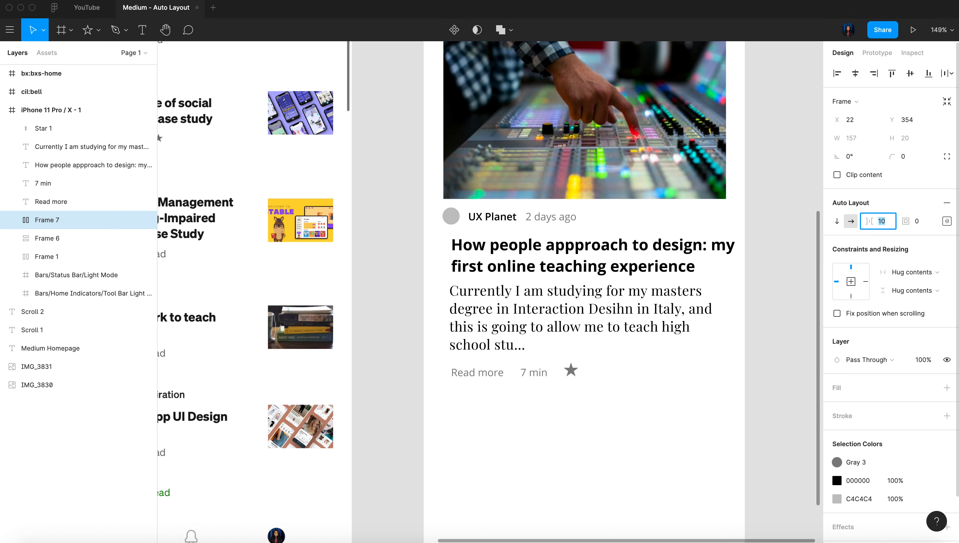
{"action": "key", "text": "Down"}
{"action": "key", "text": "Down"}
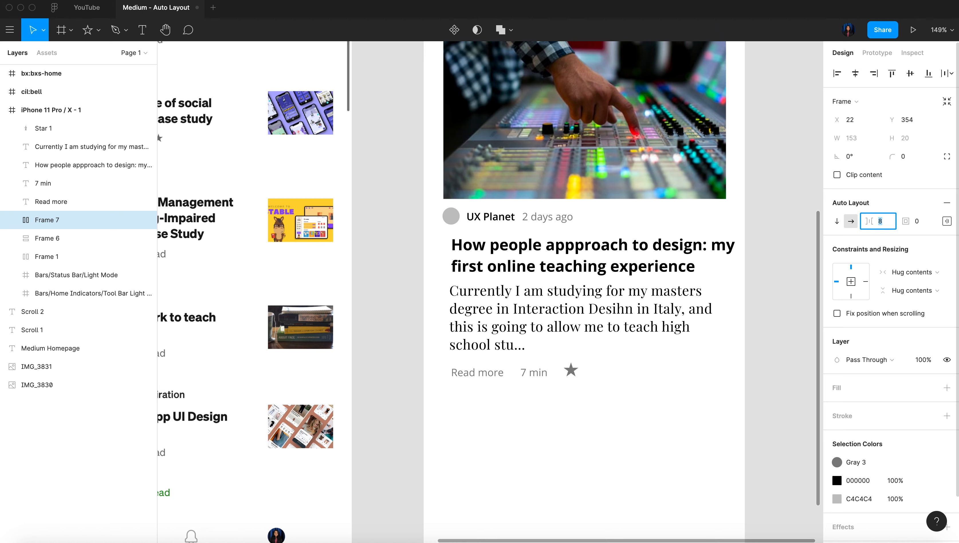
Wrap "Read more", "7 min" and the star below the article text in their own horizontal auto layout
{"action": "left_click", "coordinate": [593, 245]}
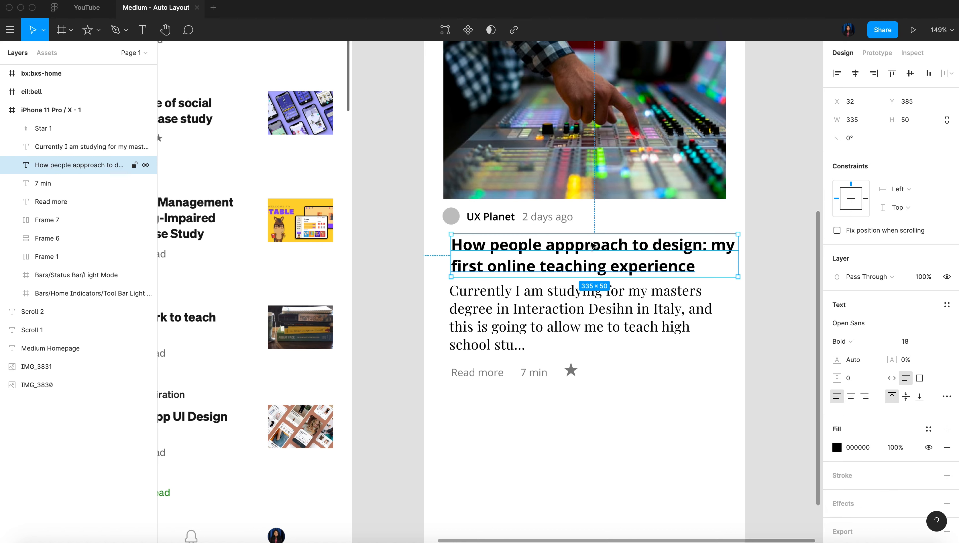
{"action": "left_click", "coordinate": [502, 323]}
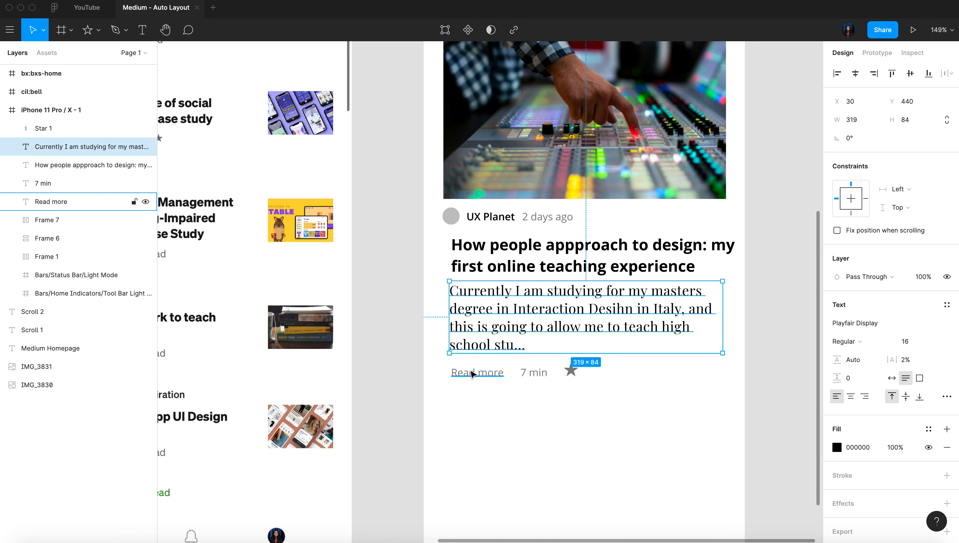
{"action": "left_click_drag", "start_coordinate": [614, 398], "coordinate": [448, 368]}
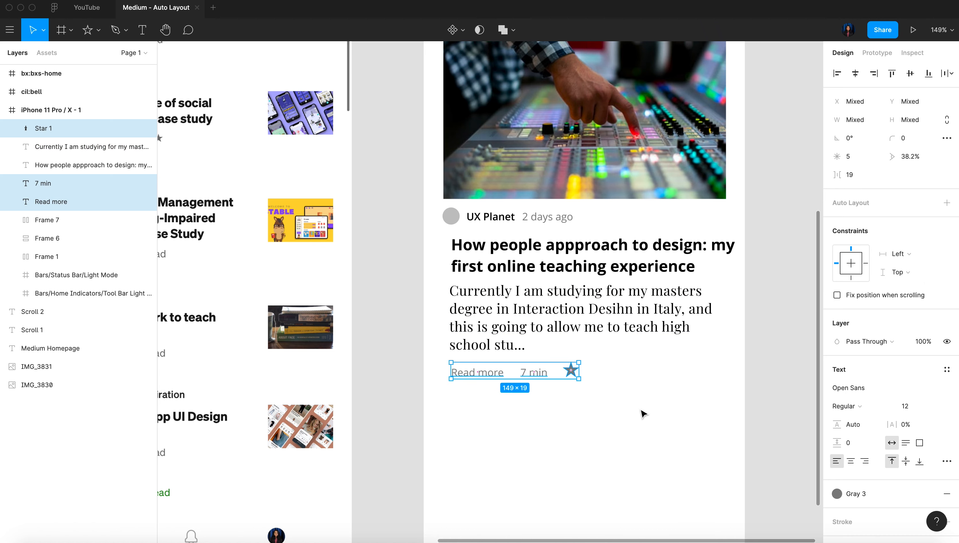
{"action": "key", "text": "shift+a"}
Center-align the items in the "Read more" row's auto layout and set their spacing to 8
{"action": "left_click", "coordinate": [946, 239]}
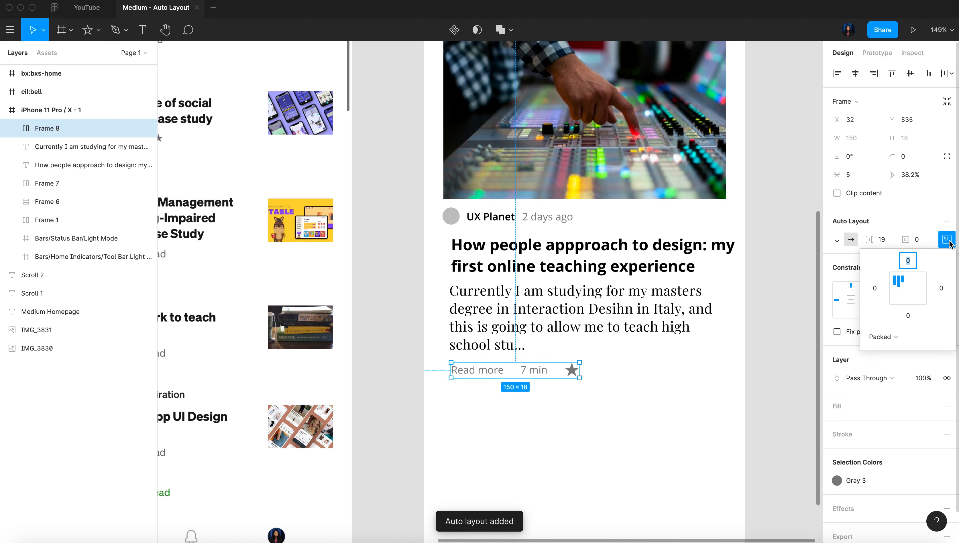
{"action": "left_click", "coordinate": [908, 290]}
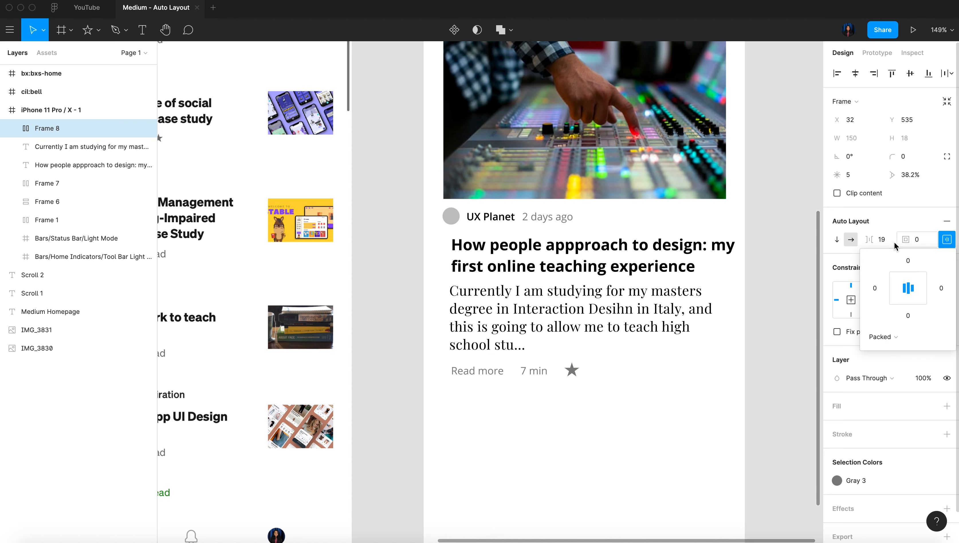
{"action": "left_click", "coordinate": [882, 240]}
{"action": "key", "text": "Down"}
{"action": "key", "text": "Down"}
{"action": "key", "text": "Down"}
{"action": "key", "text": "Down"}
{"action": "key", "text": "Down"}
{"action": "key", "text": "Down"}
{"action": "key", "text": "Down"}
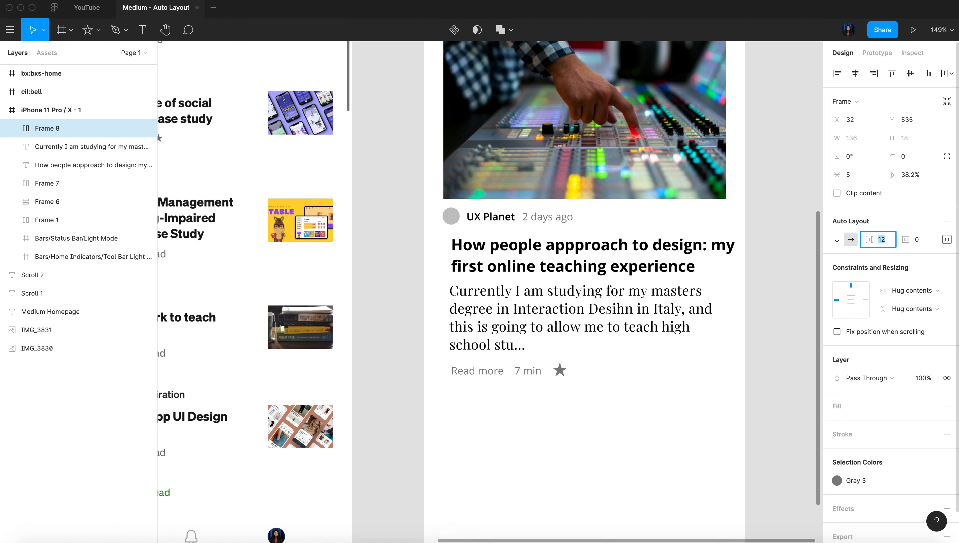
{"action": "key", "text": "Down"}
{"action": "key", "text": "Down"}
{"action": "key", "text": "Down"}
{"action": "key", "text": "Down"}
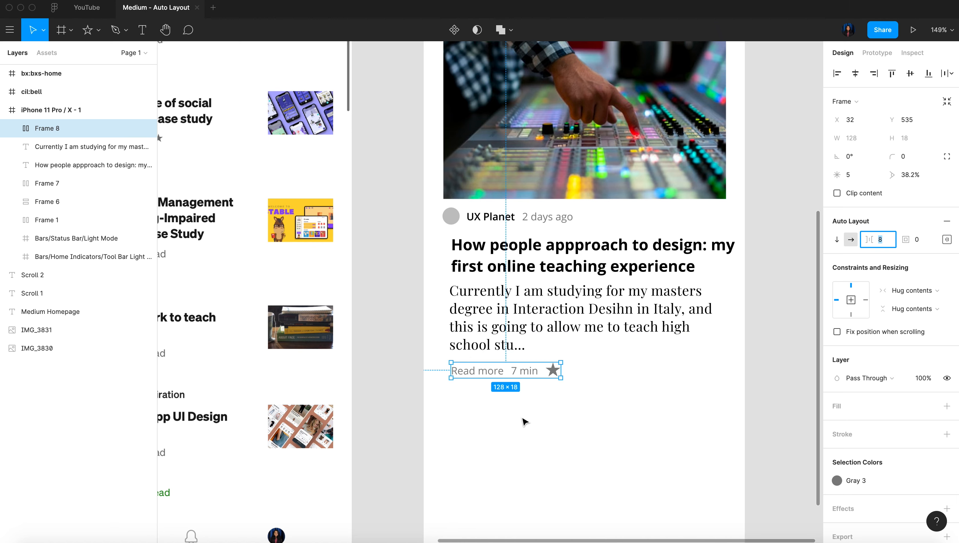
{"action": "left_click", "coordinate": [544, 428]}
Combine the photo, "UX Planet" row, headline, description and "Read more" row into one vertical auto layout
{"action": "scroll", "coordinate": [543, 428], "scroll_direction": "down", "scroll_amount": 3, "text": "ctrl"}
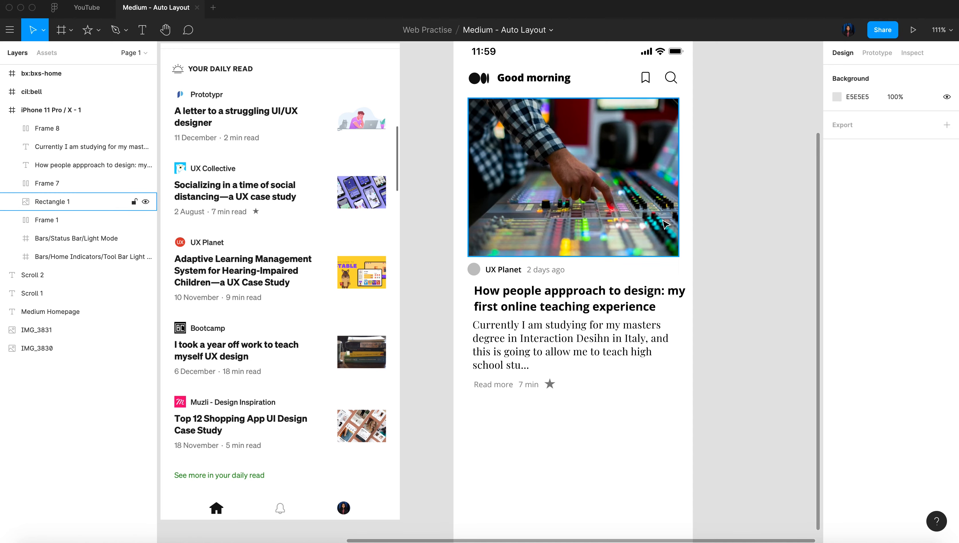
{"action": "left_click", "coordinate": [559, 158]}
{"action": "left_click", "coordinate": [514, 263], "text": "shift"}
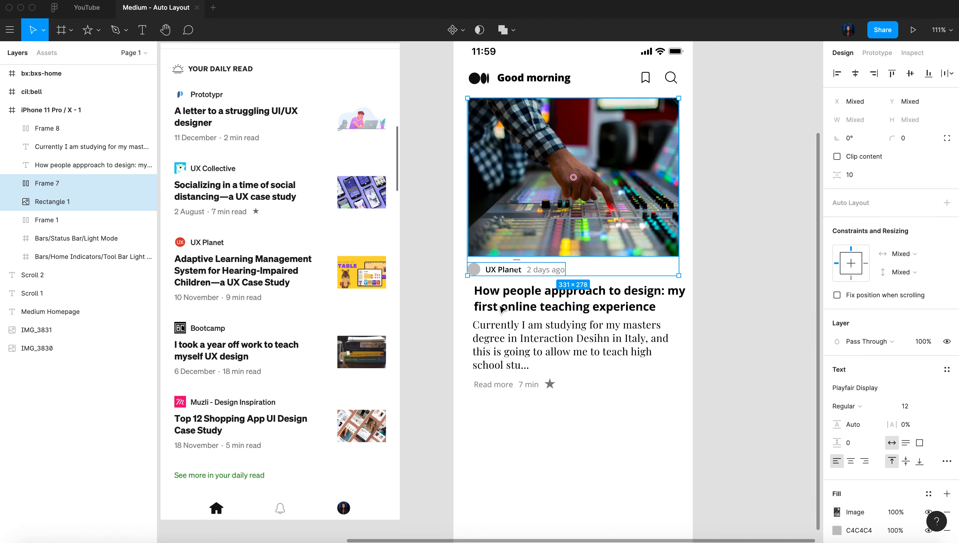
{"action": "left_click", "coordinate": [506, 300], "text": "shift"}
{"action": "left_click", "coordinate": [496, 341], "text": "shift"}
{"action": "left_click", "coordinate": [495, 386], "text": "shift"}
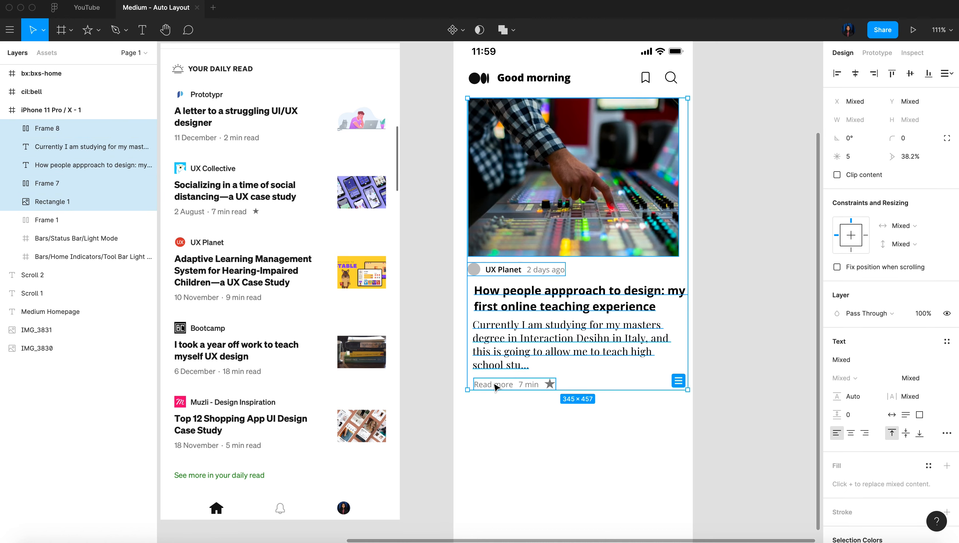
{"action": "key", "text": "shift+a"}
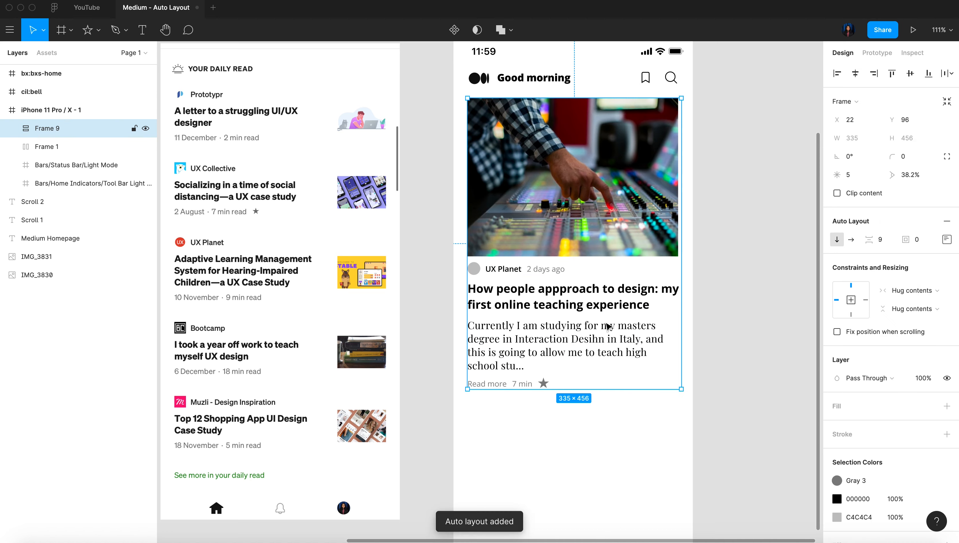
Widen the article photo to about 336 and shift the article auto layout to about X 20
{"action": "left_click", "coordinate": [675, 207]}
{"action": "left_click_drag", "start_coordinate": [680, 201], "coordinate": [683, 200]}
{"action": "left_click_drag", "start_coordinate": [624, 228], "coordinate": [622, 229]}
{"action": "left_click", "coordinate": [708, 339]}
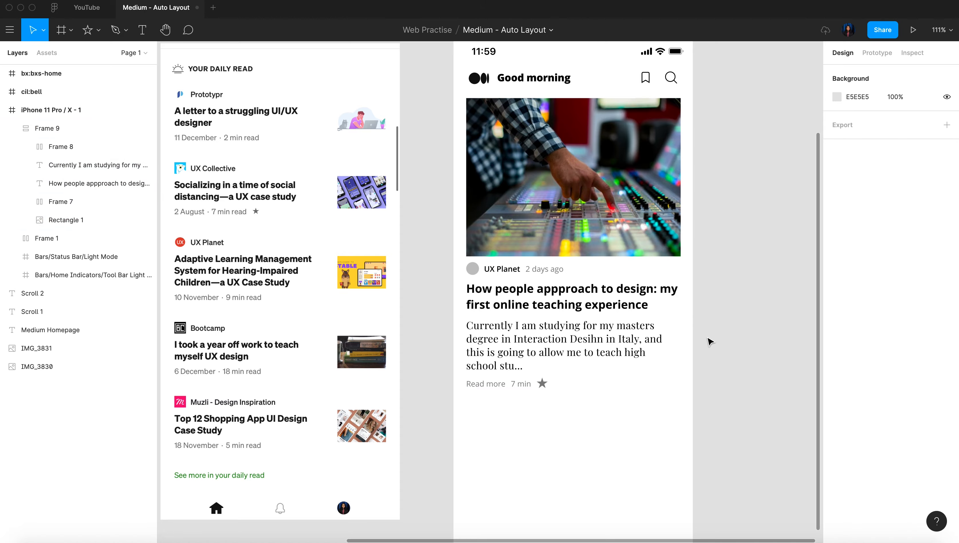
Try stretching the article auto layout to about 489 wide to test how its contents resize
{"action": "scroll", "coordinate": [710, 341], "scroll_direction": "down", "scroll_amount": 5}
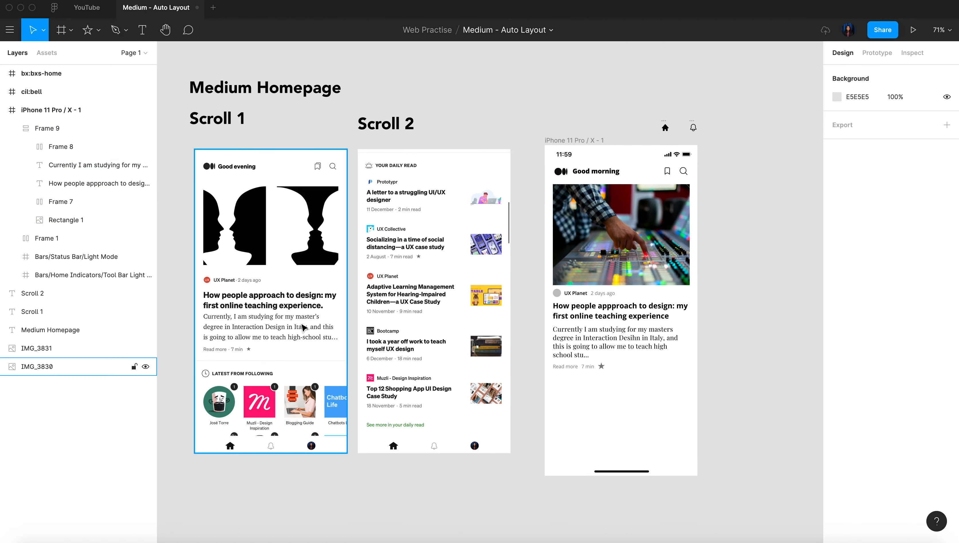
{"action": "scroll", "coordinate": [296, 314], "scroll_direction": "up", "scroll_amount": 5}
{"action": "scroll", "coordinate": [296, 314], "scroll_direction": "left", "scroll_amount": 2}
{"action": "scroll", "coordinate": [296, 314], "scroll_direction": "right", "scroll_amount": 8}
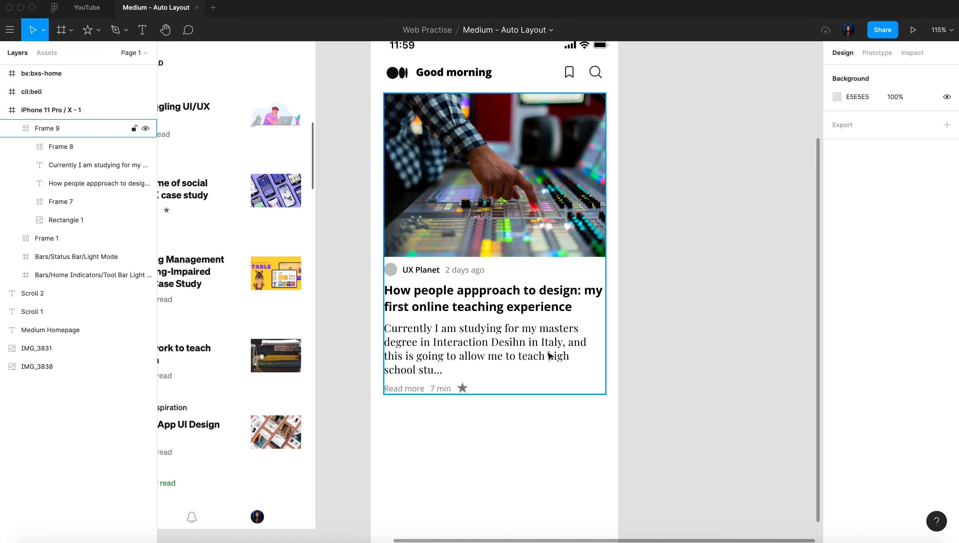
{"action": "left_click", "coordinate": [604, 284]}
{"action": "left_click_drag", "start_coordinate": [603, 246], "coordinate": [705, 246]}
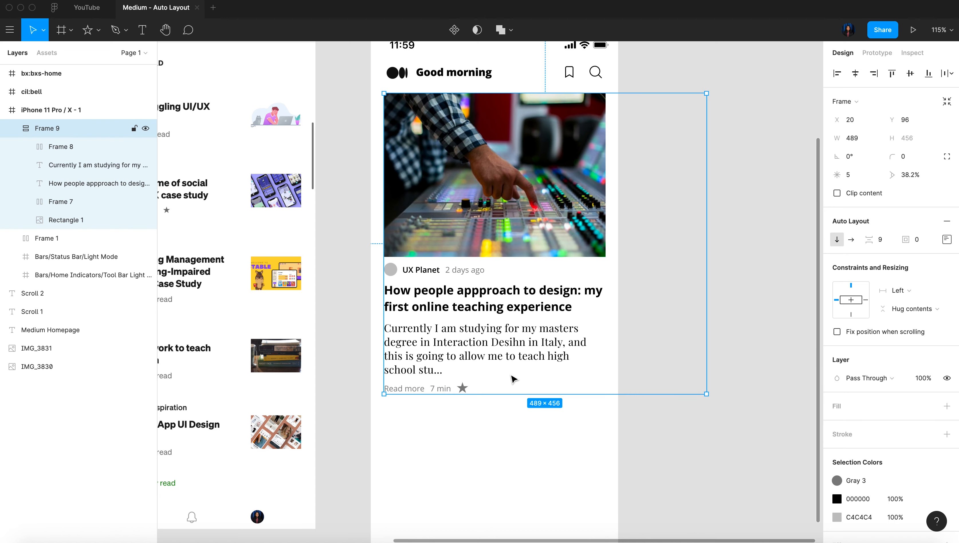
{"action": "key", "text": "super+z"}
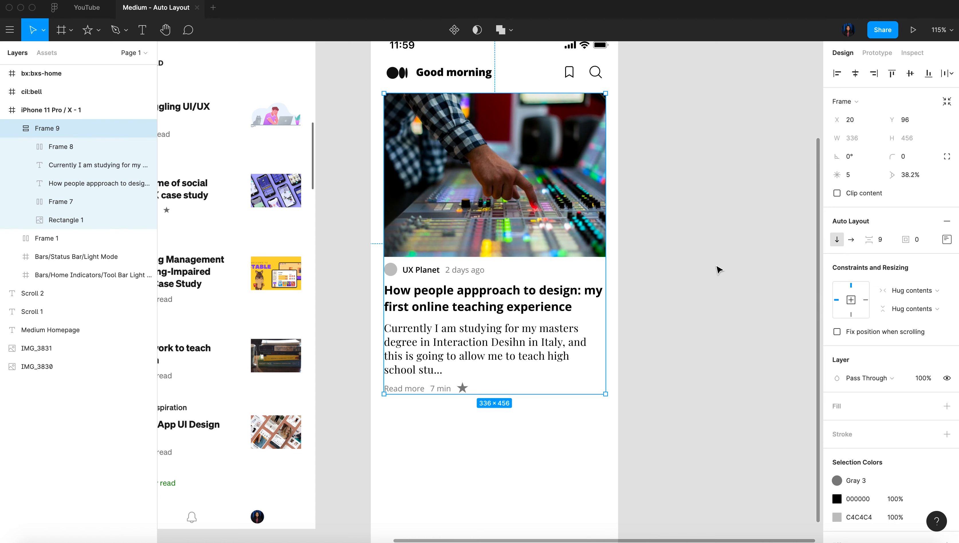
Set the article photo's horizontal resizing to Fill container
{"action": "left_click", "coordinate": [554, 174]}
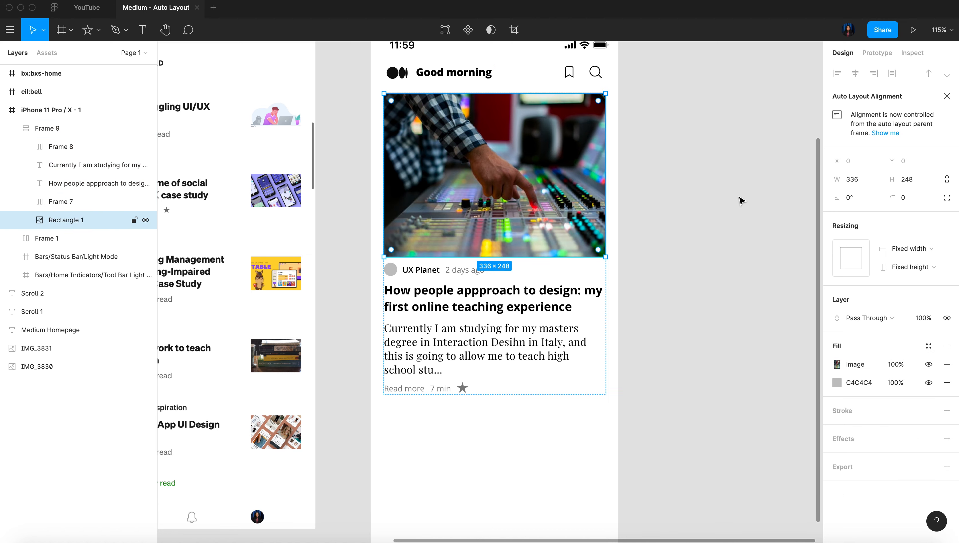
{"action": "left_click", "coordinate": [911, 258]}
{"action": "left_click", "coordinate": [910, 266]}
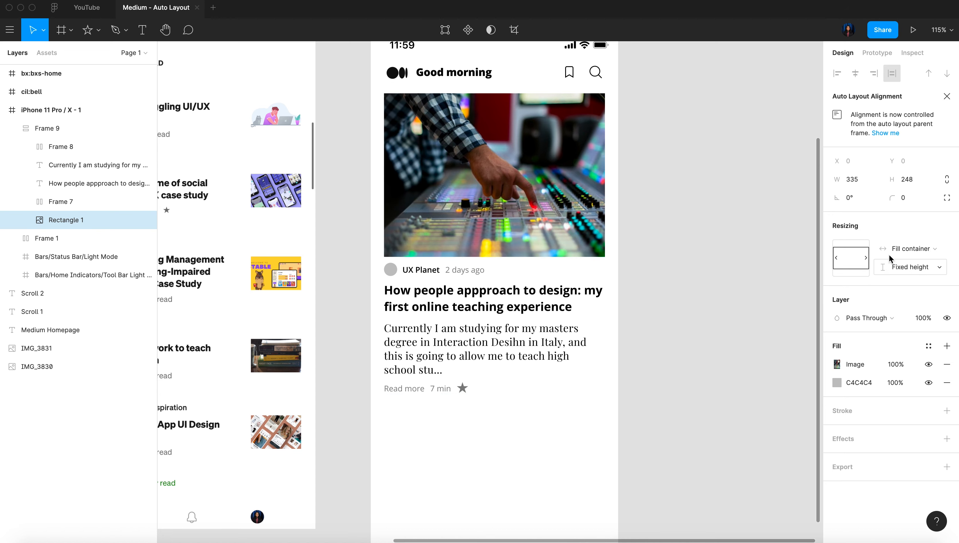
{"action": "left_click", "coordinate": [685, 269]}
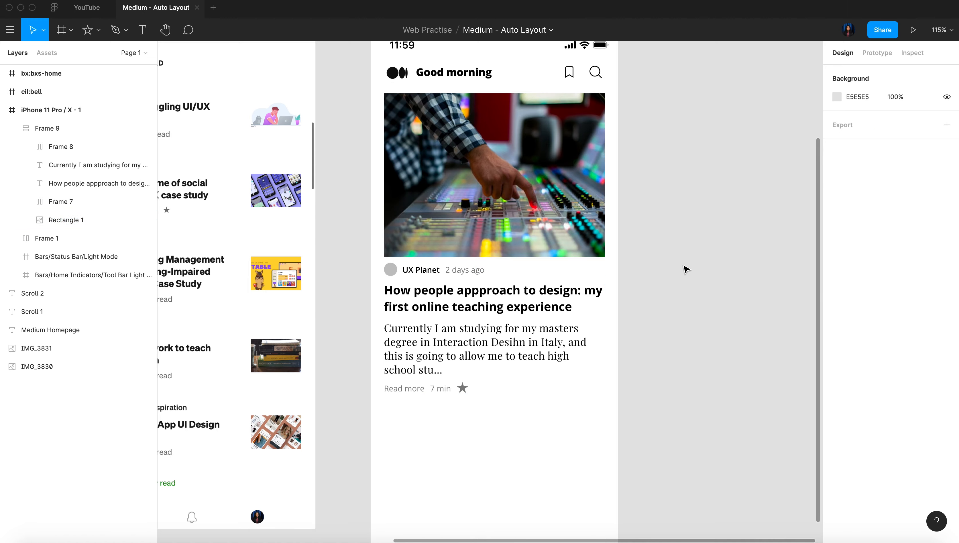
Try stretching the article auto layout to about 382 wide and moving it outside the phone frame
{"action": "left_click", "coordinate": [604, 212]}
{"action": "left_click_drag", "start_coordinate": [607, 212], "coordinate": [636, 201]}
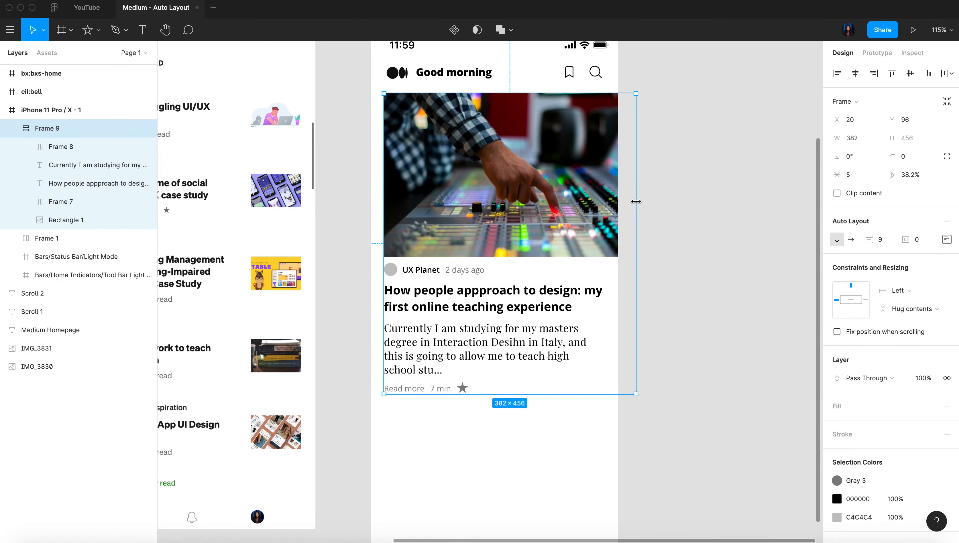
{"action": "left_click_drag", "start_coordinate": [477, 171], "coordinate": [721, 165]}
{"action": "scroll", "coordinate": [721, 165], "scroll_direction": "right", "scroll_amount": 10}
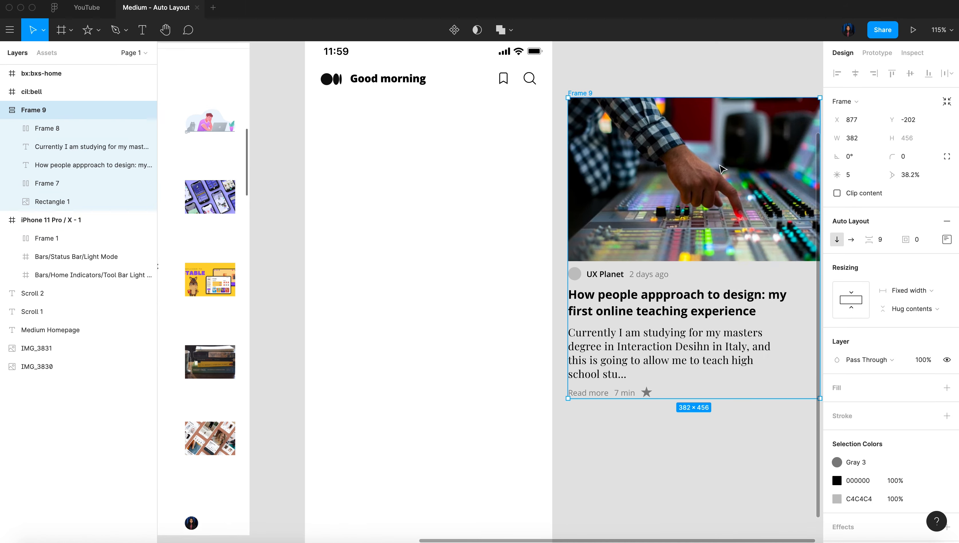
{"action": "mouse_move", "coordinate": [646, 201]}
{"action": "left_mouse_down"}
{"action": "mouse_move", "coordinate": [727, 200]}
{"action": "mouse_move", "coordinate": [660, 196]}
{"action": "left_mouse_up"}
{"action": "key", "text": "ctrl+z"}
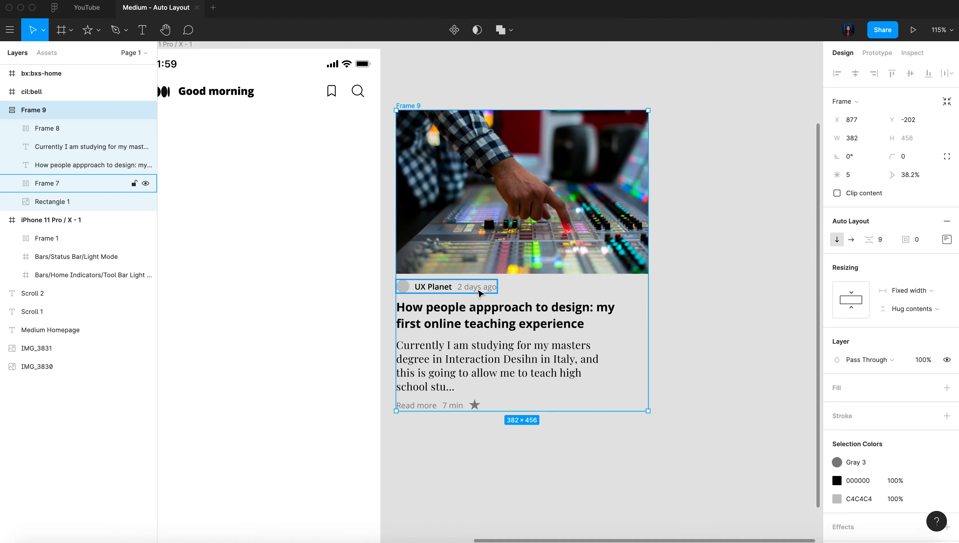
{"action": "key", "text": "ctrl+z"}
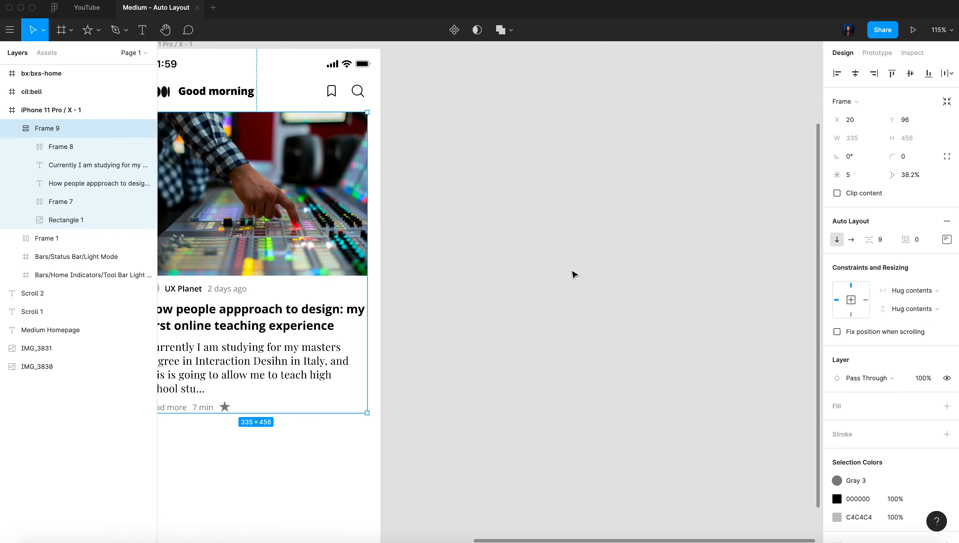
Set the article headline's horizontal resizing to Fill container
{"action": "scroll", "coordinate": [571, 274], "scroll_direction": "left", "scroll_amount": 5}
{"action": "scroll", "coordinate": [382, 318], "scroll_direction": "up", "scroll_amount": 3}
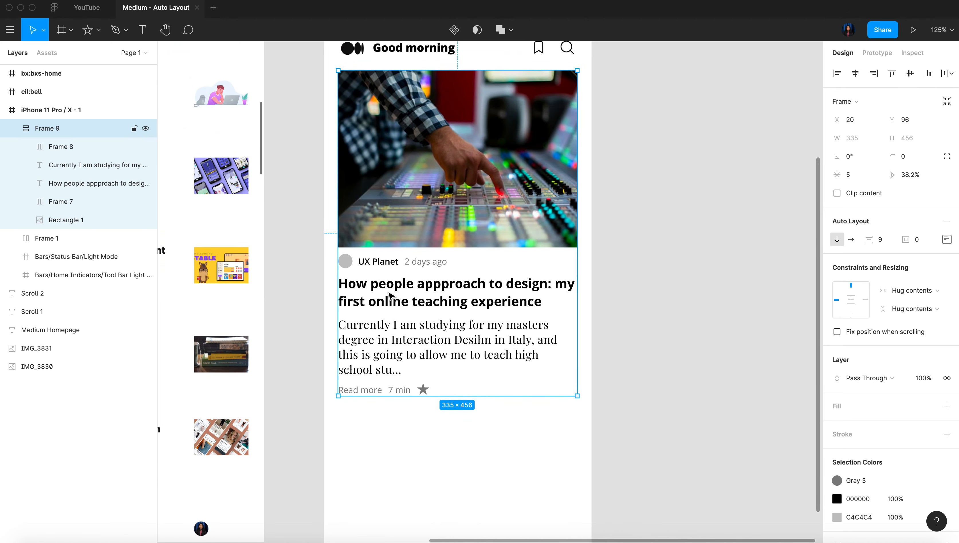
{"action": "double_click", "coordinate": [411, 303]}
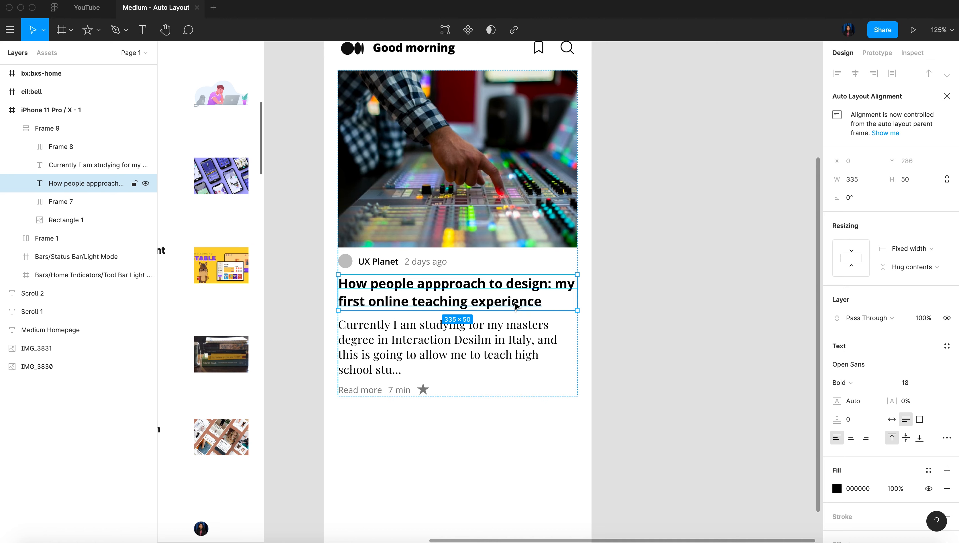
{"action": "left_click", "coordinate": [910, 249]}
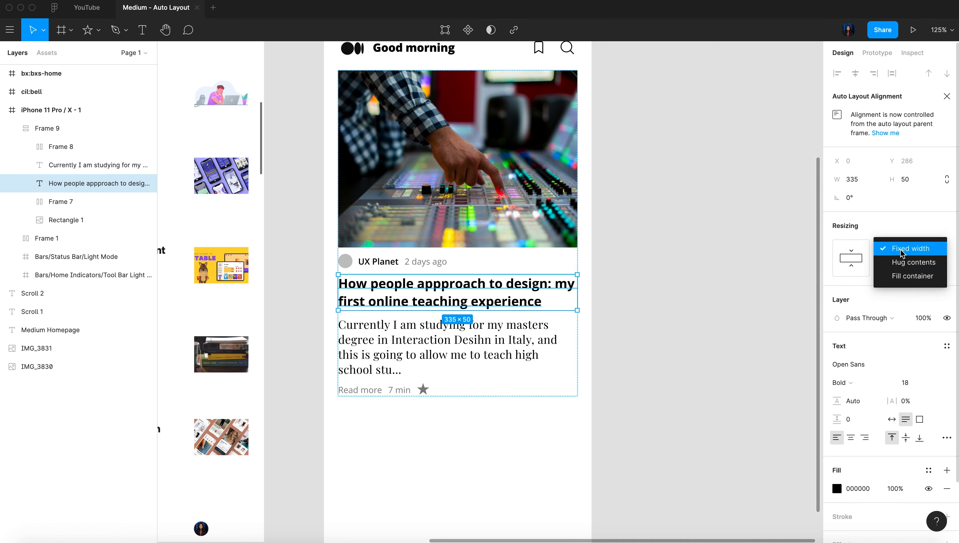
{"action": "left_click", "coordinate": [900, 276]}
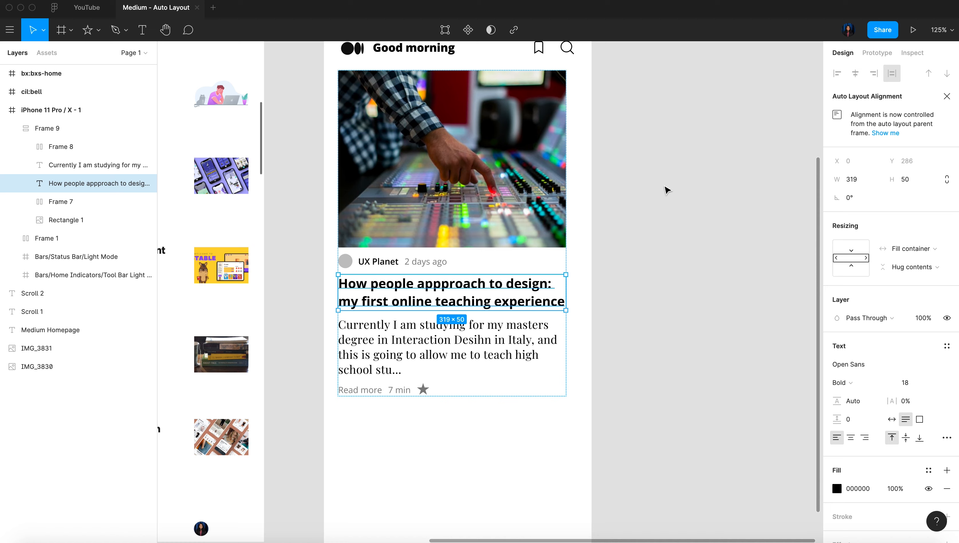
{"action": "left_click", "coordinate": [556, 196]}
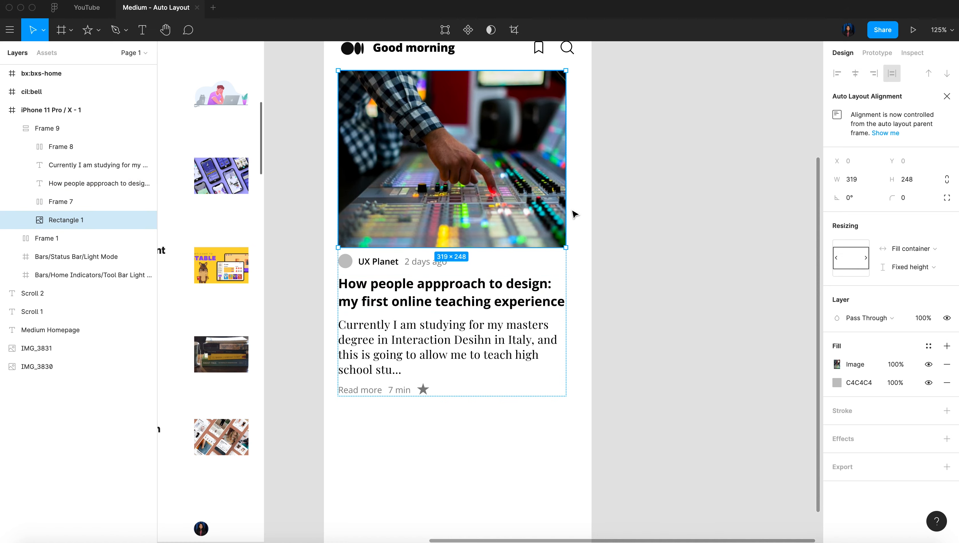
{"action": "left_click", "coordinate": [687, 309]}
Move the article auto layout onto the empty canvas beside the phone frame and test its resizing, leaving it about 331 wide
{"action": "left_click", "coordinate": [533, 322]}
{"action": "left_click_drag", "start_coordinate": [570, 278], "coordinate": [606, 268]}
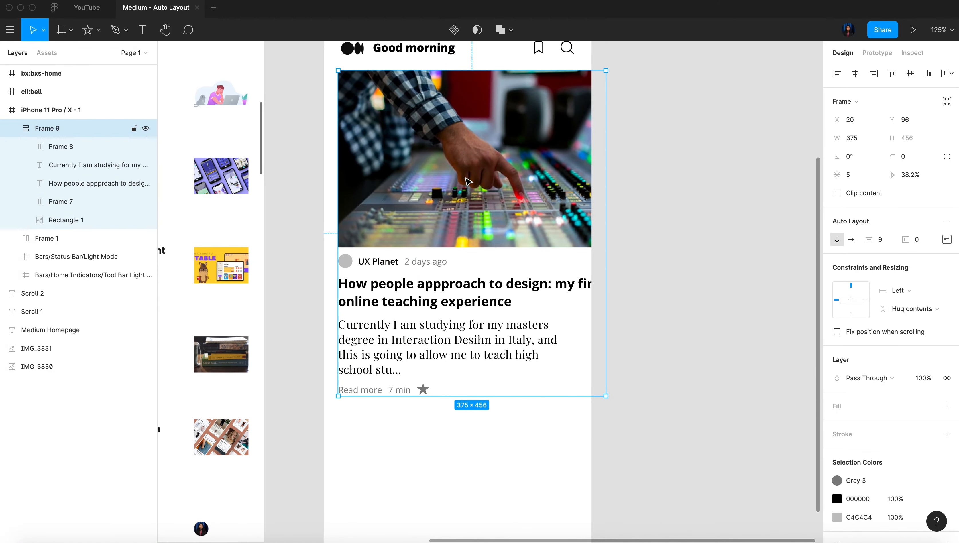
{"action": "left_click_drag", "start_coordinate": [436, 171], "coordinate": [705, 169]}
{"action": "scroll", "coordinate": [705, 168], "scroll_direction": "right", "scroll_amount": 5}
{"action": "scroll", "coordinate": [706, 168], "scroll_direction": "right", "scroll_amount": 1}
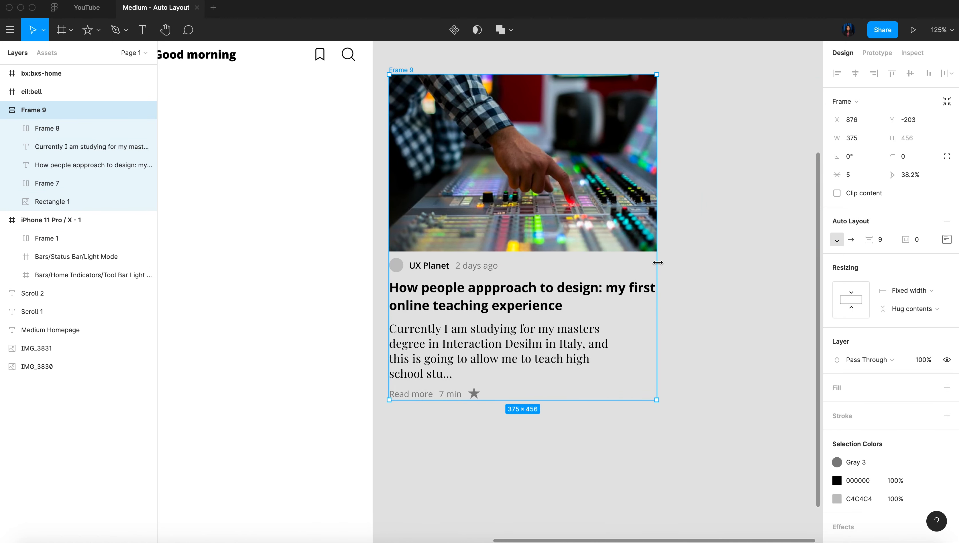
{"action": "left_click_drag", "start_coordinate": [657, 263], "coordinate": [690, 263]}
{"action": "left_click_drag", "start_coordinate": [630, 268], "coordinate": [624, 267]}
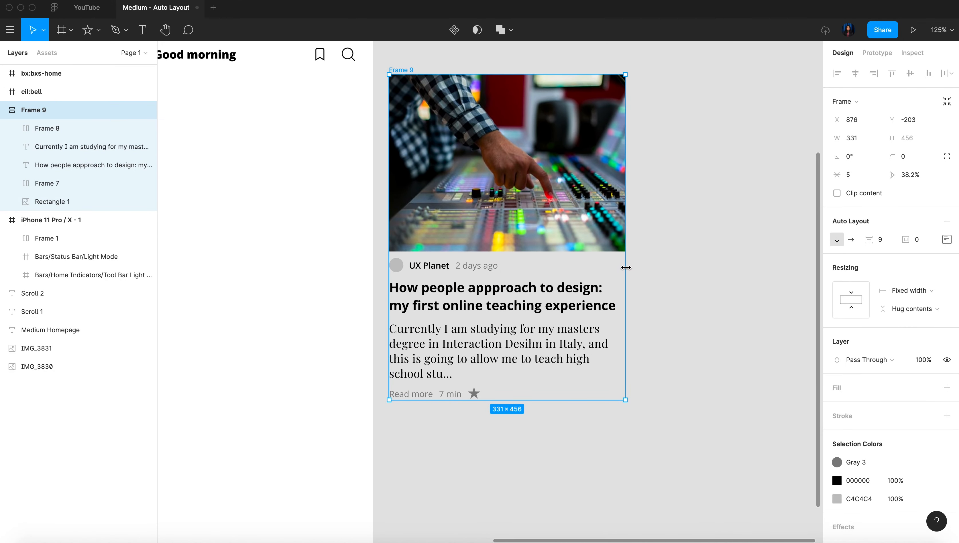
Set the article description's horizontal resizing to Fill container
{"action": "left_click", "coordinate": [466, 365]}
{"action": "left_click", "coordinate": [925, 249]}
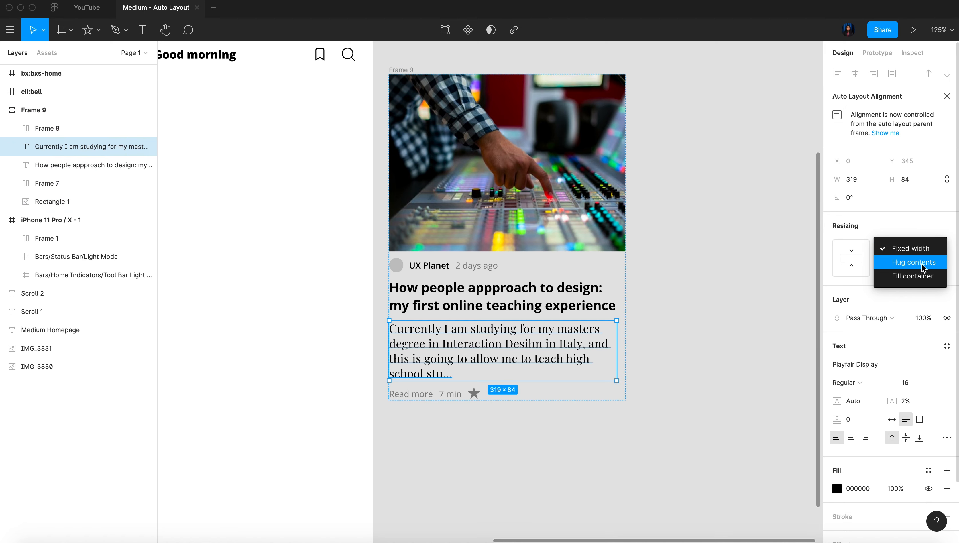
{"action": "left_click", "coordinate": [922, 268]}
{"action": "left_click", "coordinate": [657, 345]}
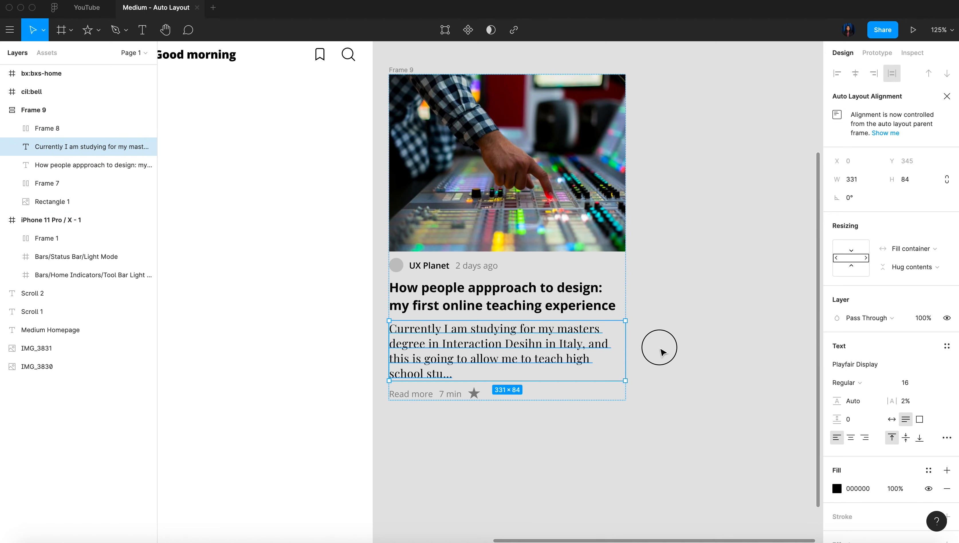
{"action": "left_click", "coordinate": [527, 333]}
{"action": "left_click", "coordinate": [661, 283]}
Stretch the whole article auto layout to about 416 wide to test how the description and headline reflow
{"action": "left_click", "coordinate": [620, 240]}
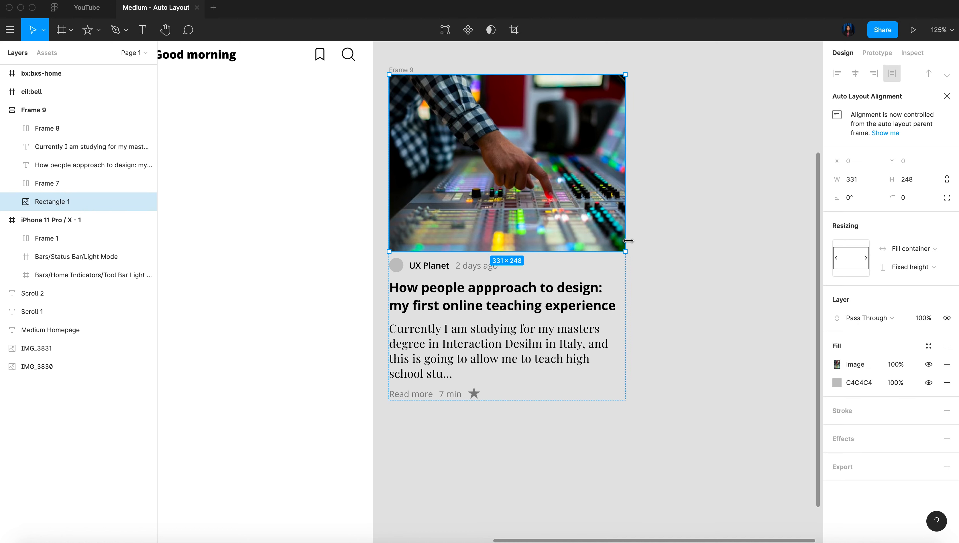
{"action": "left_click", "coordinate": [78, 132]}
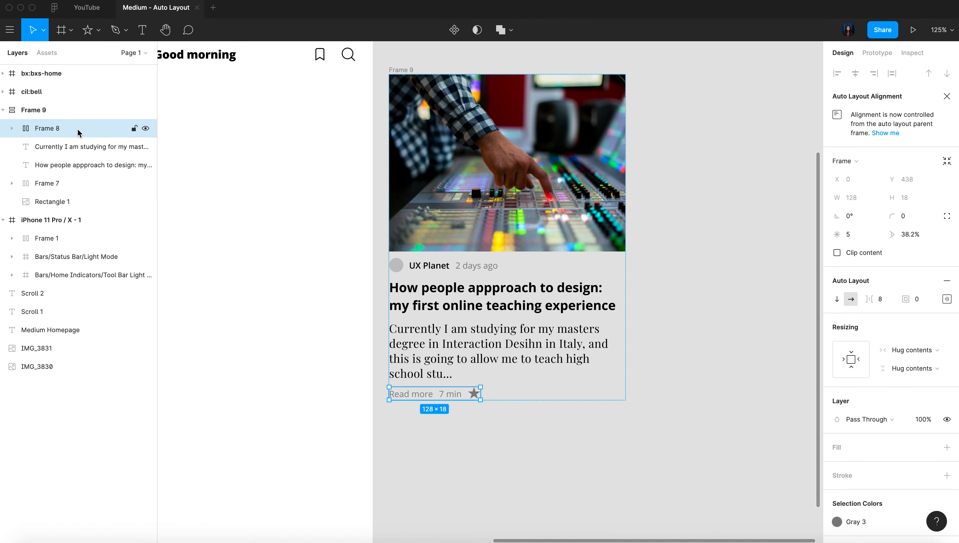
{"action": "left_click", "coordinate": [68, 109]}
{"action": "left_click_drag", "start_coordinate": [625, 278], "coordinate": [685, 276]}
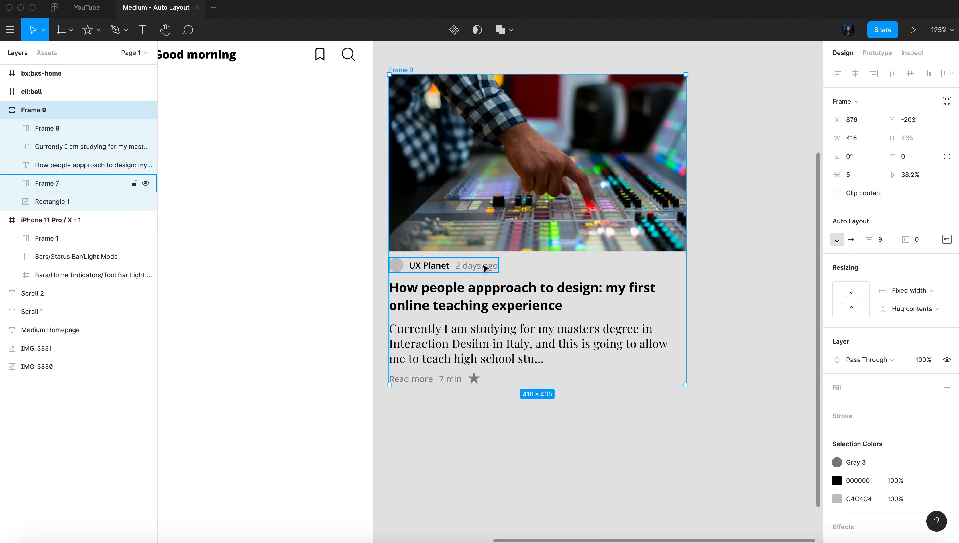
{"action": "scroll", "coordinate": [433, 266], "scroll_direction": "down", "scroll_amount": 2}
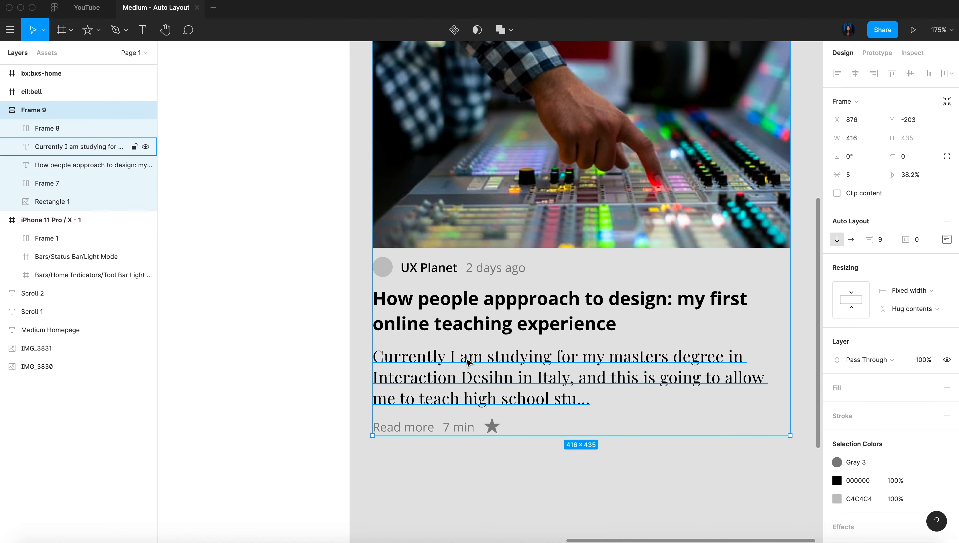
{"action": "scroll", "coordinate": [486, 354], "scroll_direction": "down", "scroll_amount": 5}
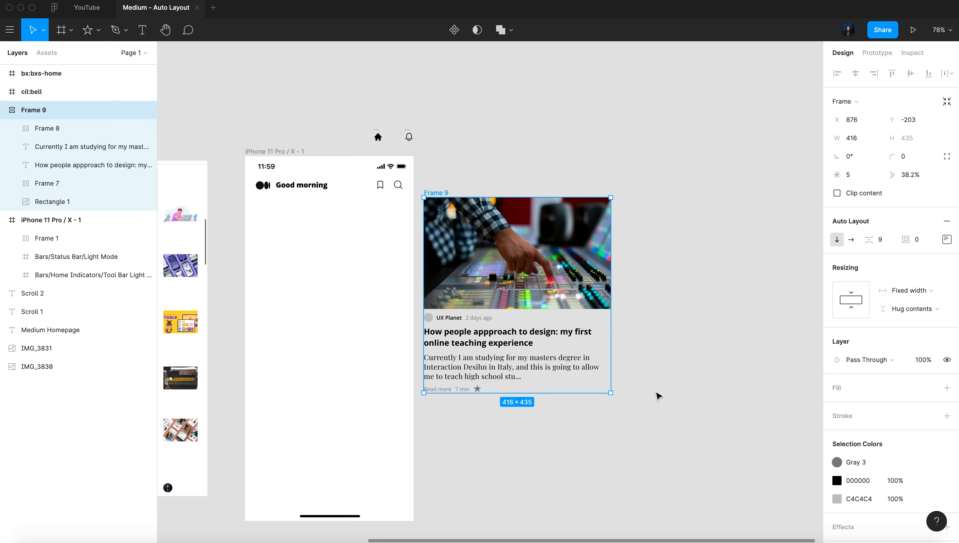
{"action": "scroll", "coordinate": [496, 266], "scroll_direction": "left", "scroll_amount": 5}
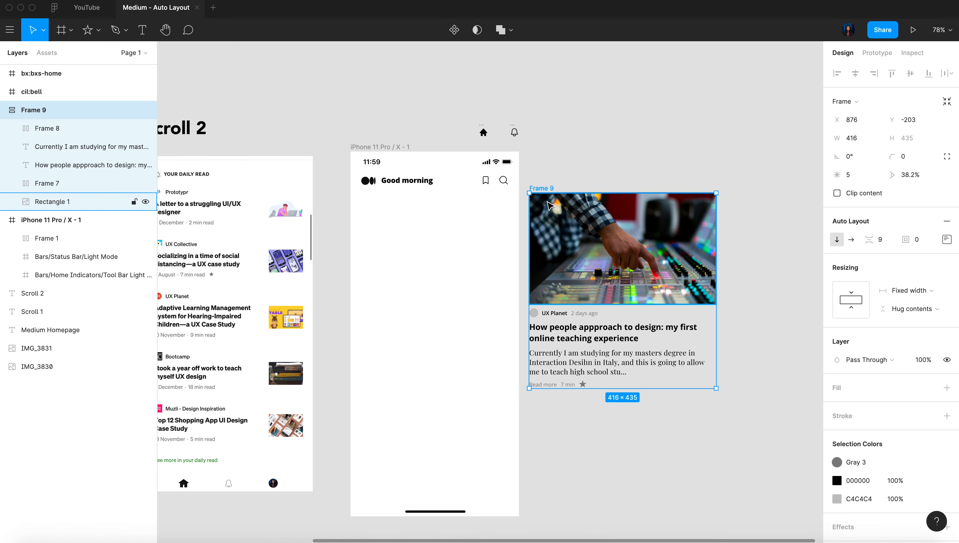
Place the article auto layout below the header in the phone frame, make it about 334 wide and center it horizontally
{"action": "left_click_drag", "start_coordinate": [549, 205], "coordinate": [425, 249]}
{"action": "left_click_drag", "start_coordinate": [544, 260], "coordinate": [510, 255]}
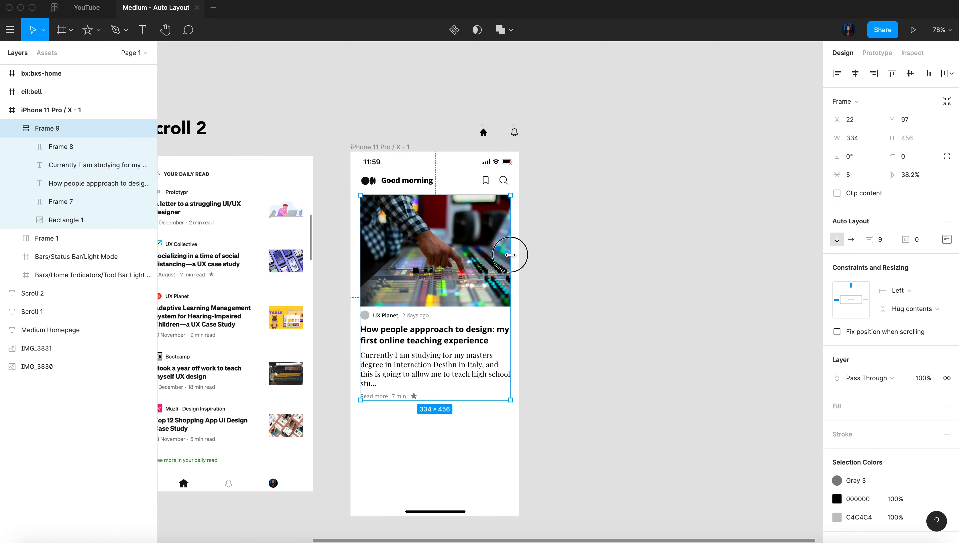
{"action": "left_click", "coordinate": [855, 74]}
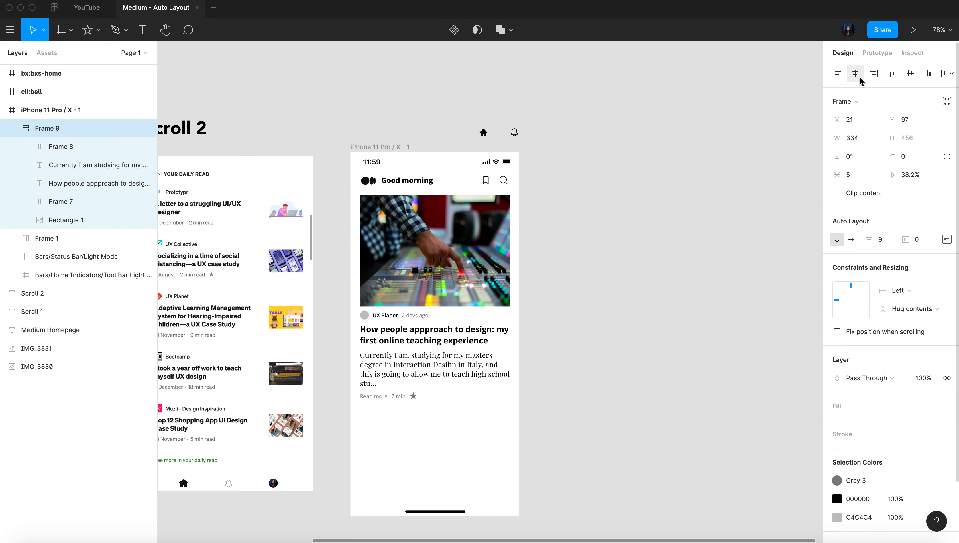
{"action": "scroll", "coordinate": [533, 387], "scroll_direction": "up", "scroll_amount": 5}
{"action": "scroll", "coordinate": [558, 399], "scroll_direction": "right", "scroll_amount": 3}
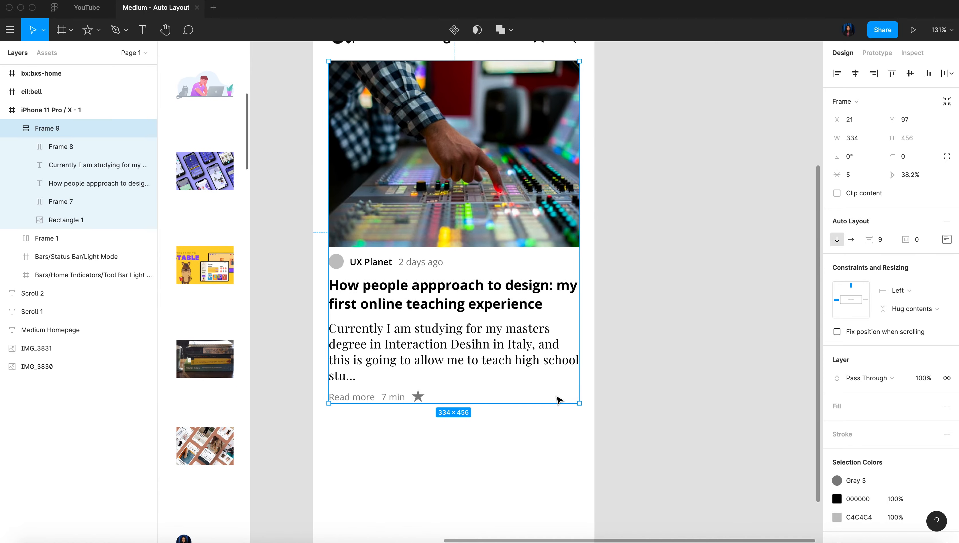
{"action": "left_click", "coordinate": [654, 303]}
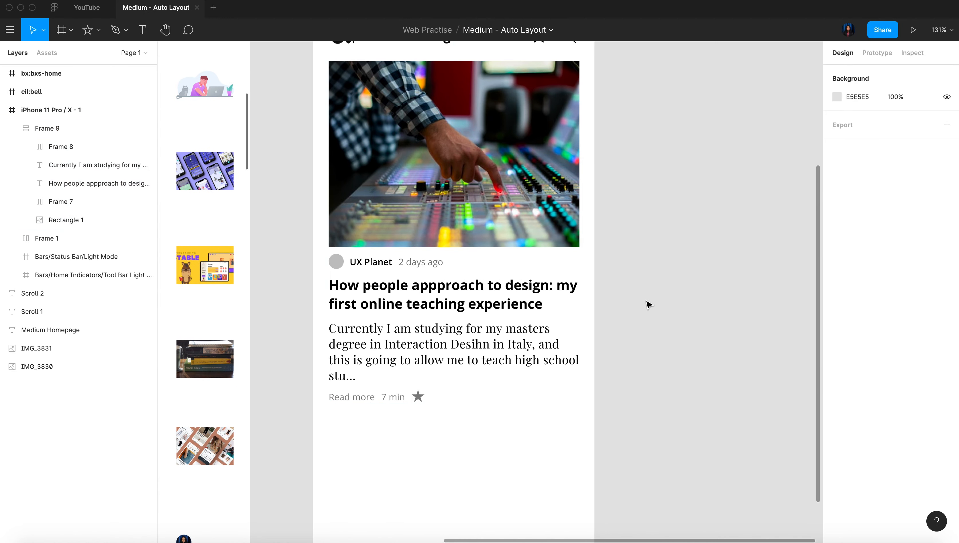
Append "my new experience" to the article headline to test how the layout adapts to longer text
{"action": "left_click", "coordinate": [513, 307]}
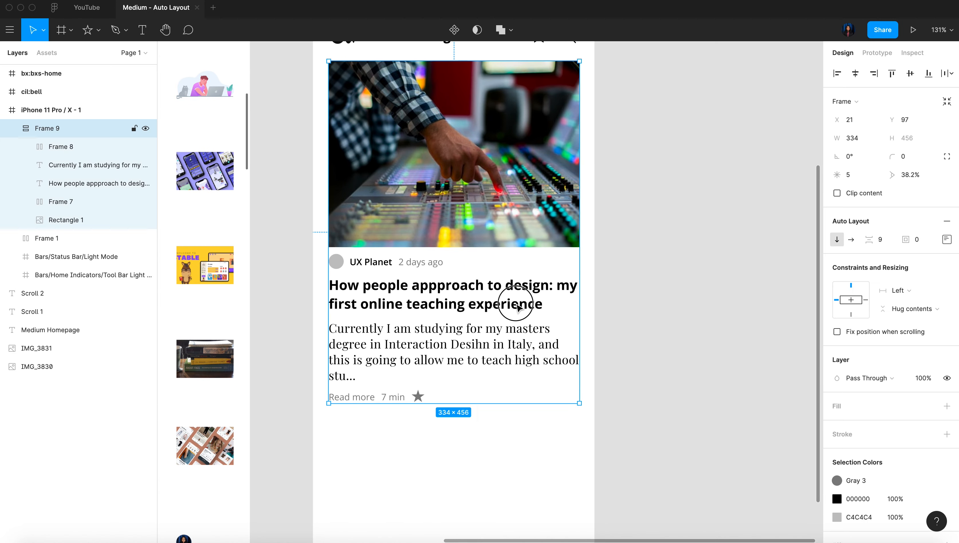
{"action": "left_click", "coordinate": [544, 306]}
{"action": "double_click", "coordinate": [543, 306]}
{"action": "left_click", "coordinate": [543, 305]}
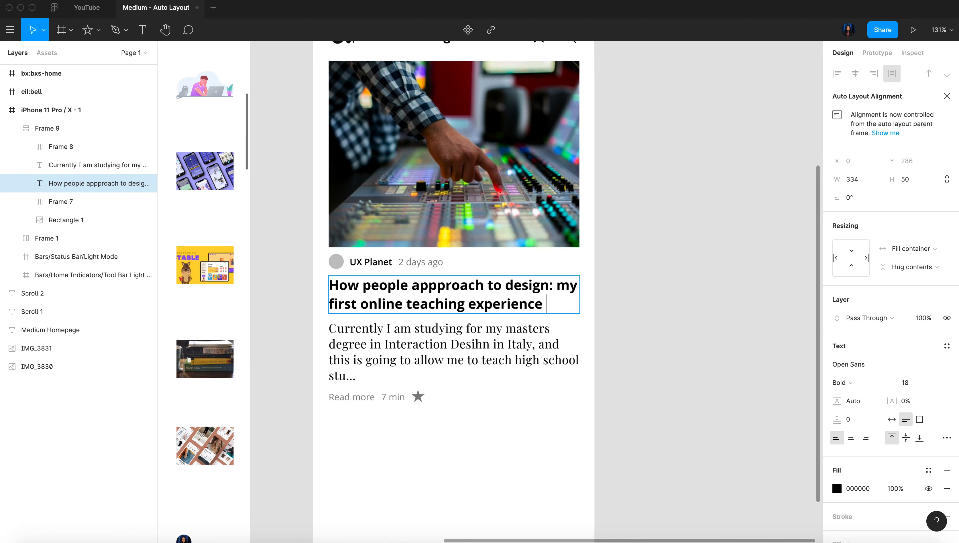
{"action": "type", "text": "my new expe"}
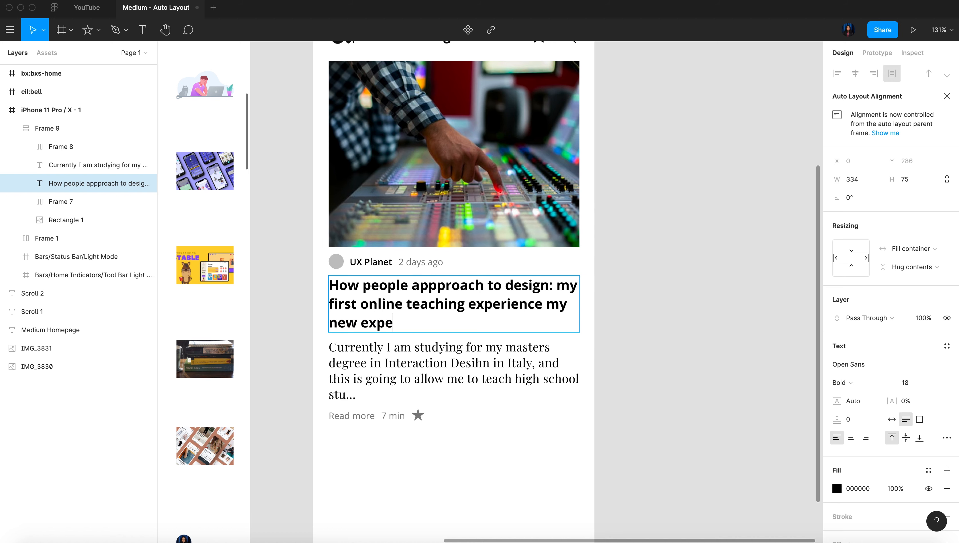
{"action": "type", "text": "rience"}
{"action": "left_click", "coordinate": [464, 373]}
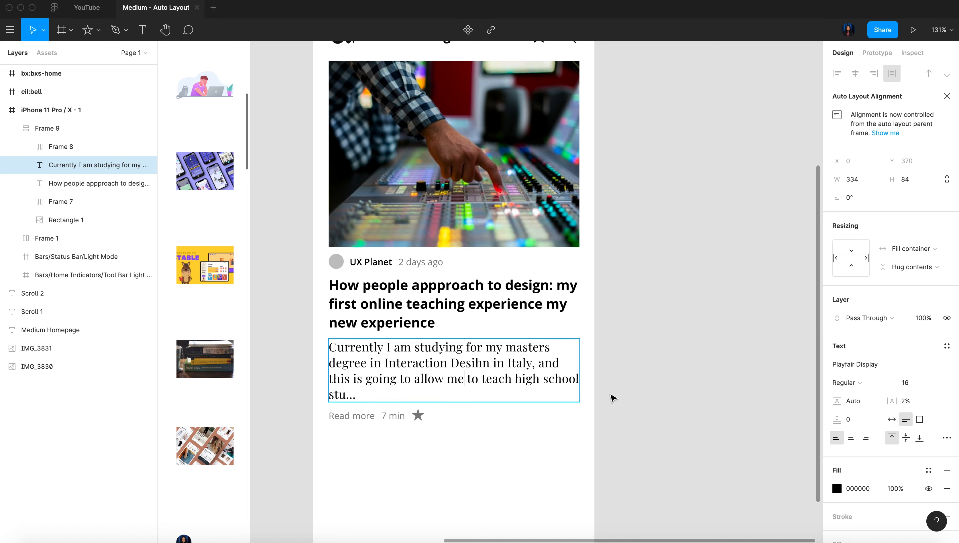
{"action": "key", "text": "Escape"}
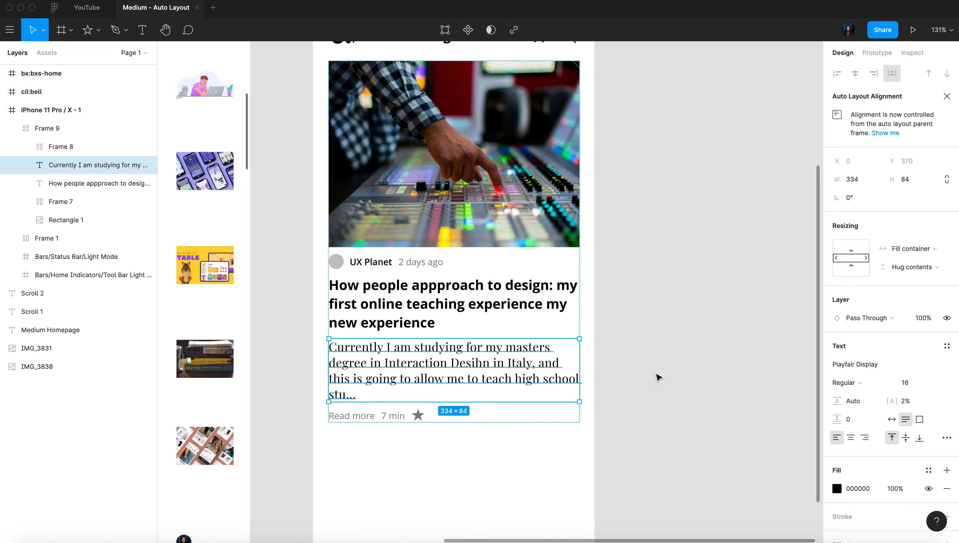
Undo the text added to the article headline
{"action": "key", "text": "super+z"}
{"action": "key", "text": "super+z"}
{"action": "key", "text": "super+z"}
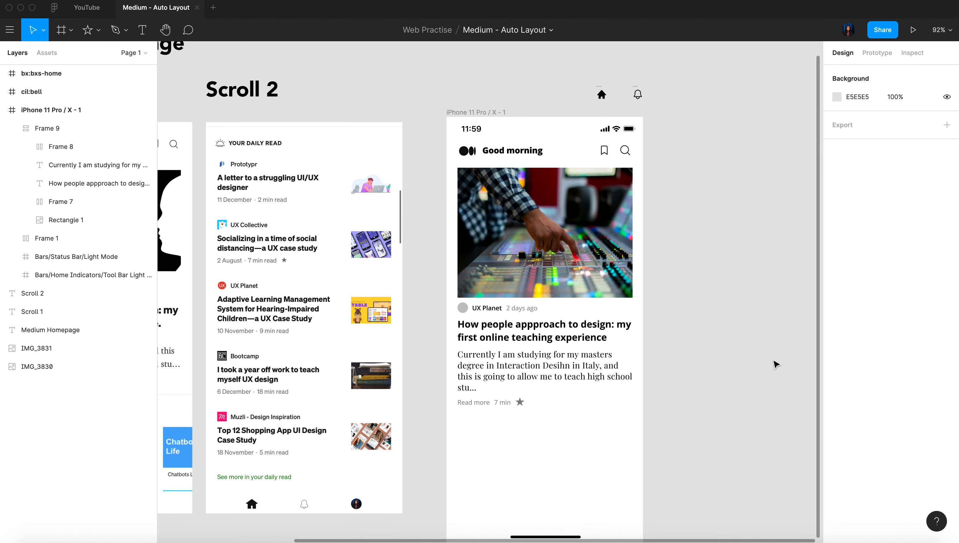
Draw a rectangle below the article in the phone frame, at its left margin, and set its size to 80 × 80
{"action": "left_click", "coordinate": [538, 262]}
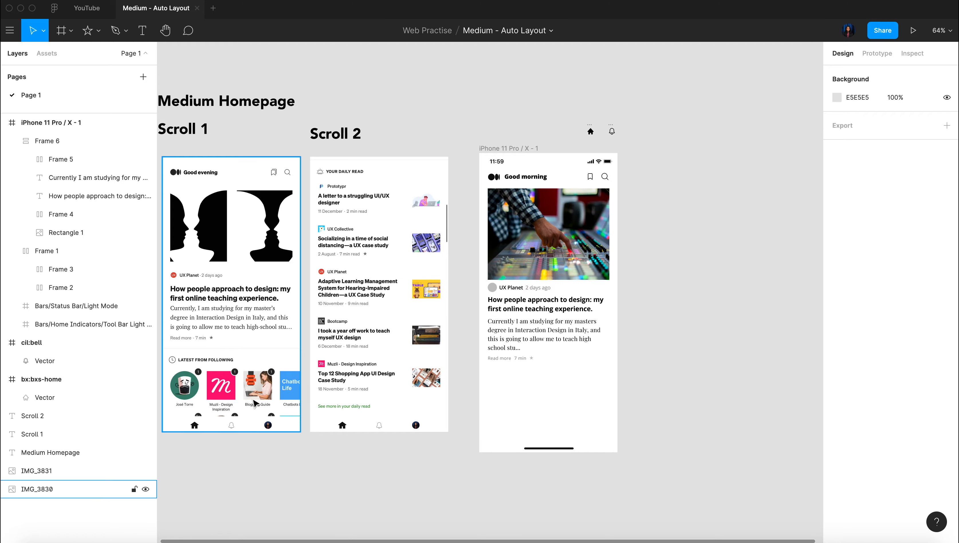
{"action": "scroll", "coordinate": [203, 396], "scroll_direction": "up", "scroll_amount": 10}
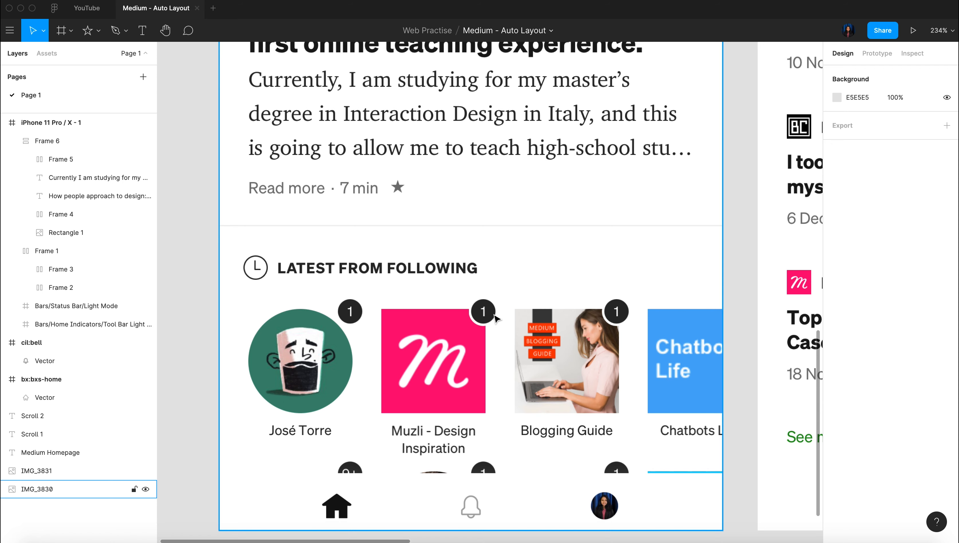
{"action": "scroll", "coordinate": [494, 317], "scroll_direction": "down", "scroll_amount": 5}
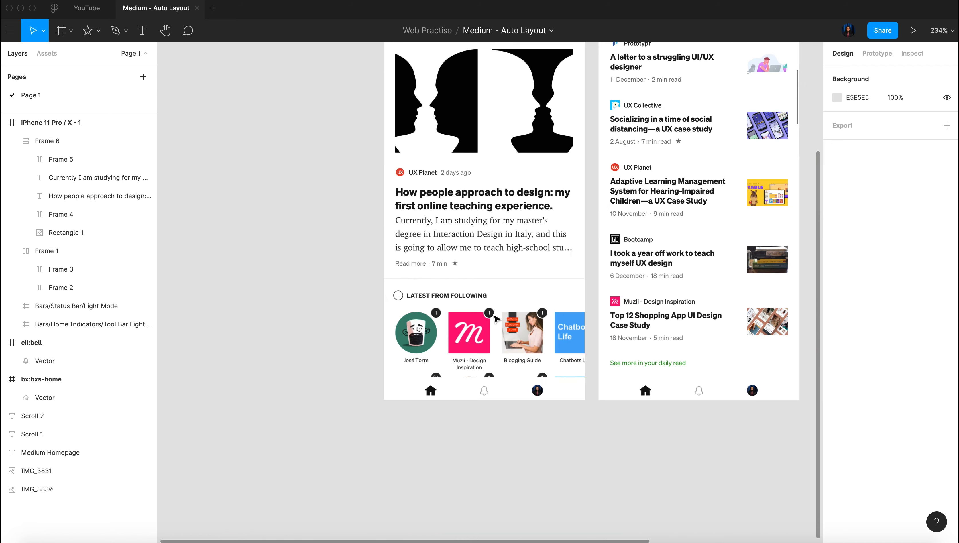
{"action": "scroll", "coordinate": [495, 317], "scroll_direction": "right", "scroll_amount": 8}
{"action": "scroll", "coordinate": [494, 317], "scroll_direction": "left", "scroll_amount": 4}
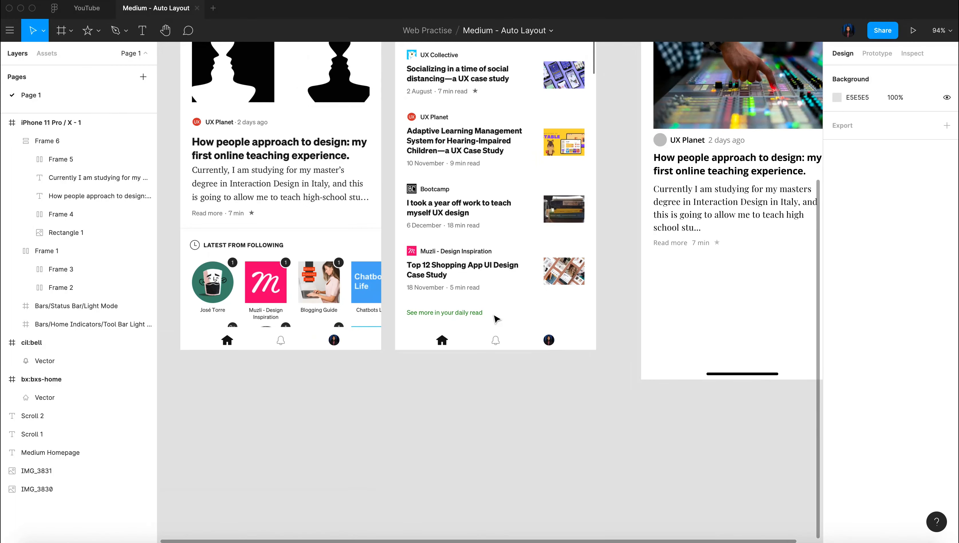
{"action": "key", "text": "r"}
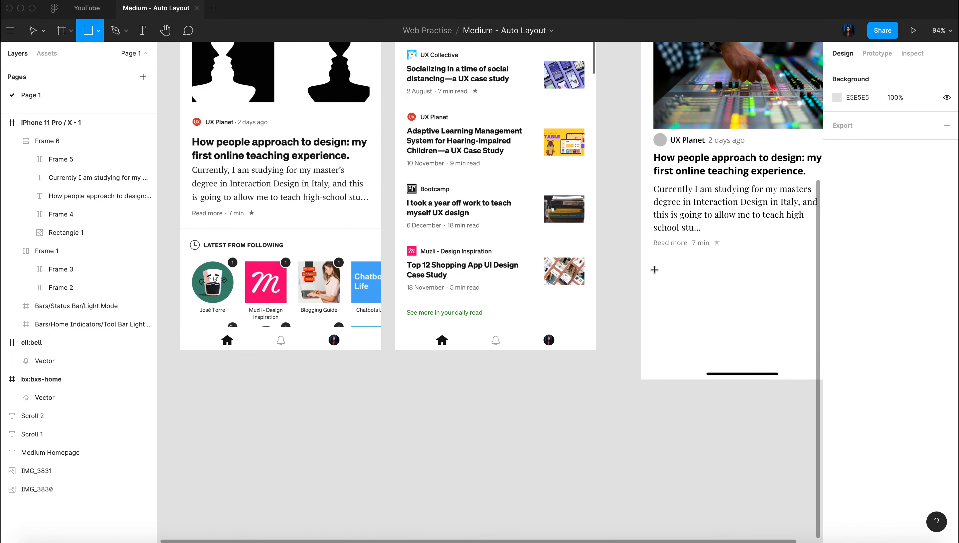
{"action": "left_click_drag", "start_coordinate": [652, 267], "coordinate": [697, 320]}
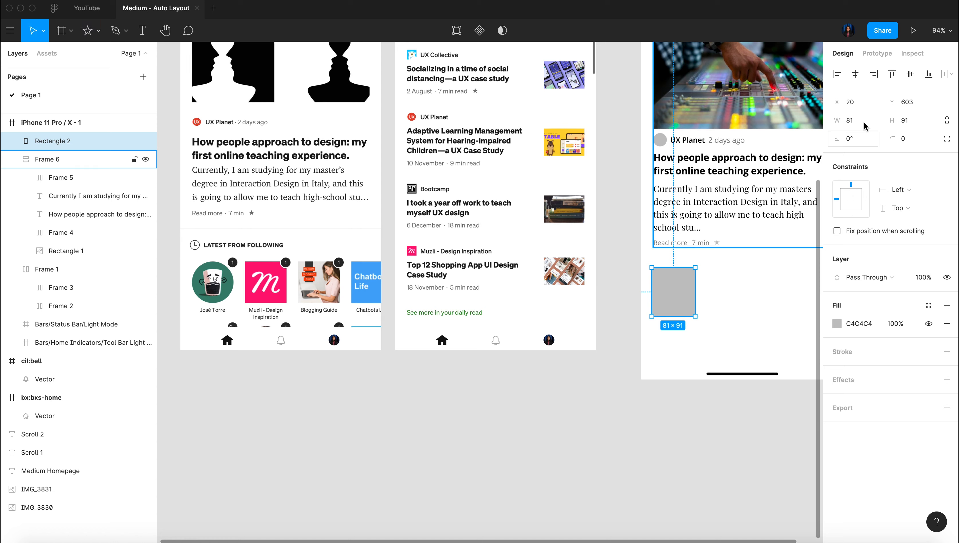
{"action": "left_click", "coordinate": [857, 122]}
{"action": "type", "text": "80"}
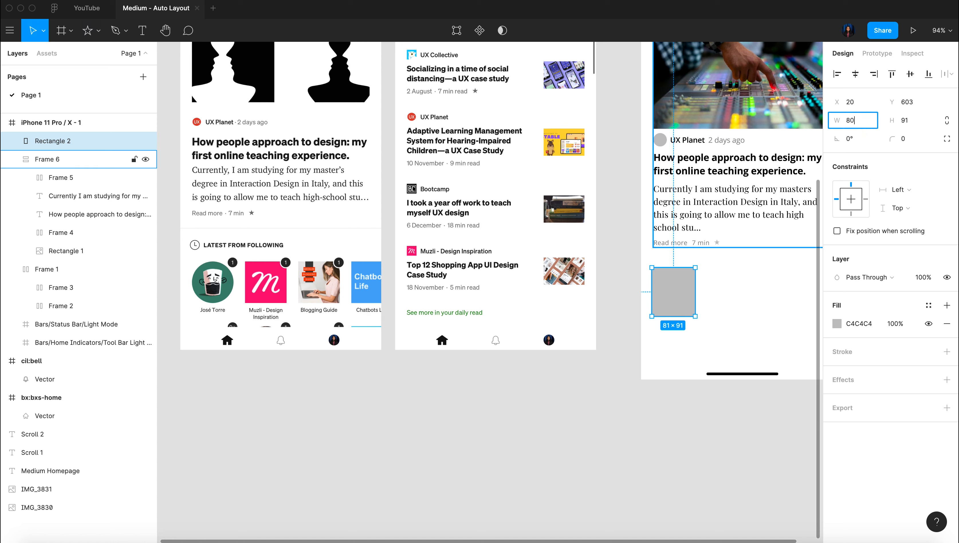
{"action": "left_click", "coordinate": [923, 124]}
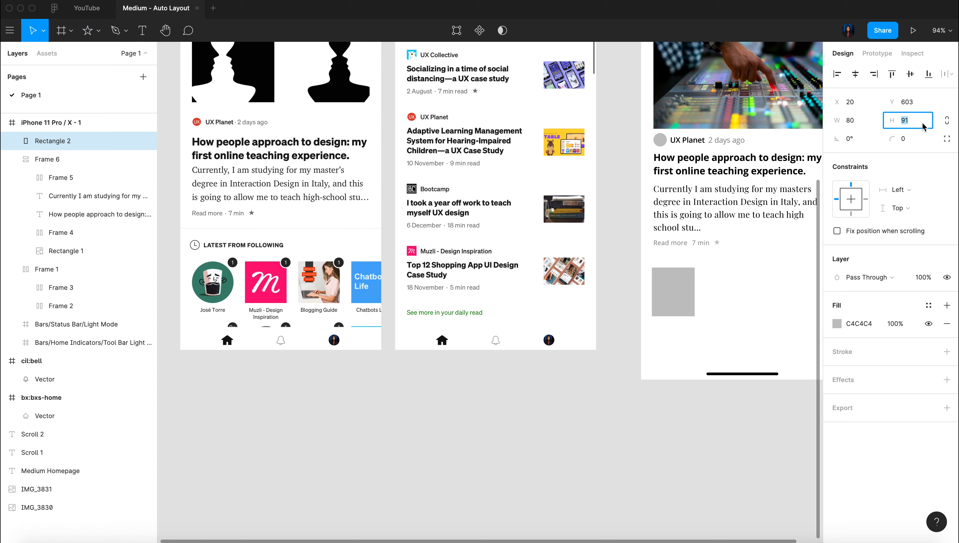
{"action": "key", "text": "Return"}
{"action": "scroll", "coordinate": [642, 274], "scroll_direction": "right", "scroll_amount": 6}
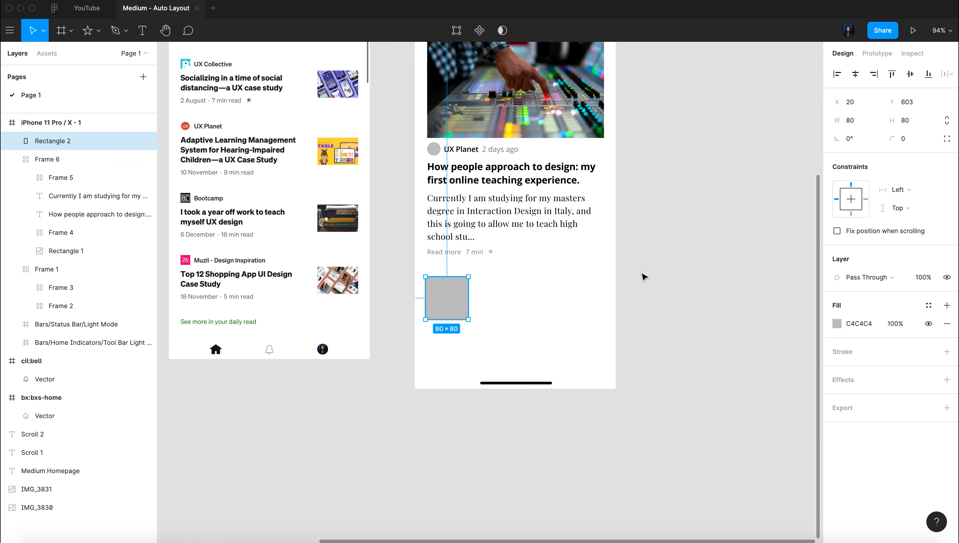
Duplicate the grey square to form a horizontal row of four squares below the article
{"action": "left_click_drag", "start_coordinate": [438, 309], "coordinate": [574, 300]}
{"action": "scroll", "coordinate": [575, 302], "scroll_direction": "left", "scroll_amount": 6}
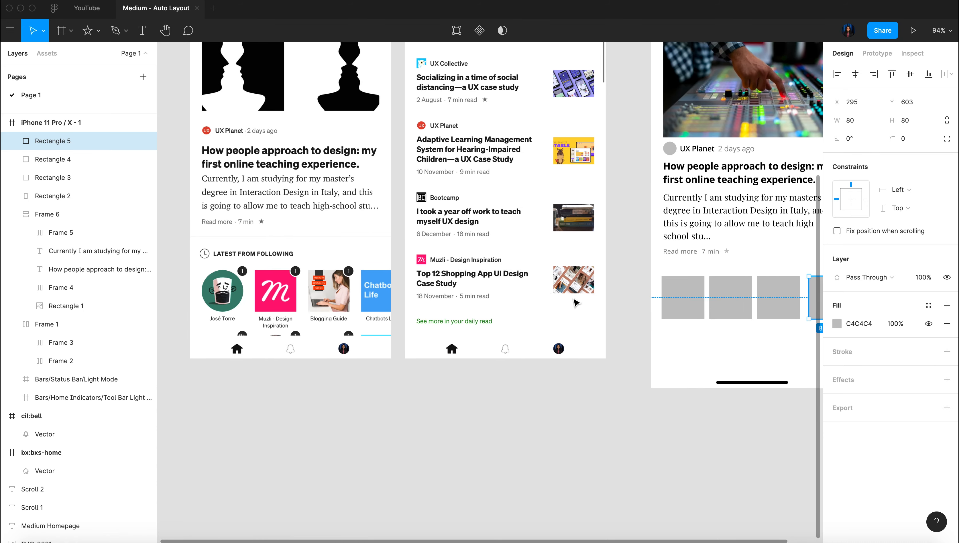
{"action": "scroll", "coordinate": [576, 302], "scroll_direction": "right", "scroll_amount": 5}
Resize all four squares in the row to 90 × 90
{"action": "left_click_drag", "start_coordinate": [654, 339], "coordinate": [439, 274]}
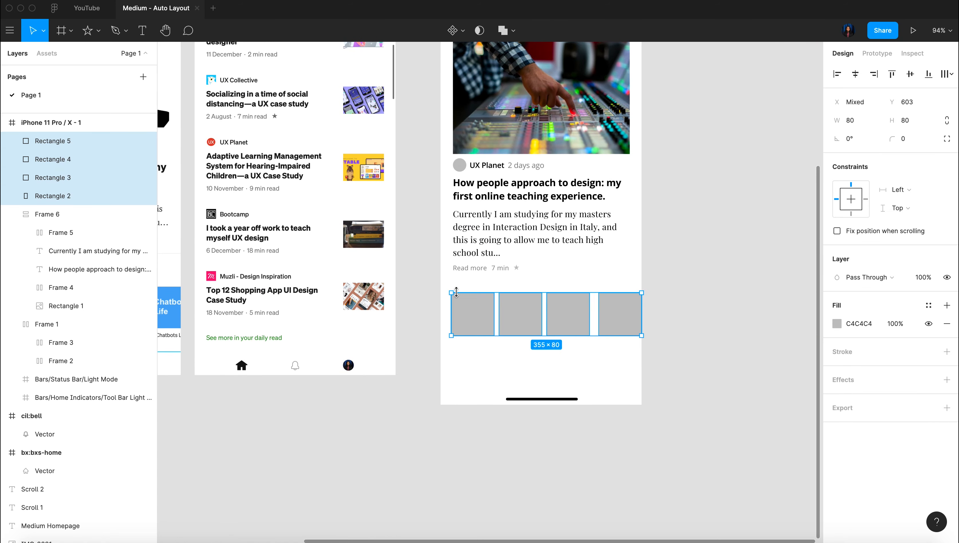
{"action": "left_click", "coordinate": [855, 120]}
{"action": "type", "text": "90"}
{"action": "left_click", "coordinate": [912, 120]}
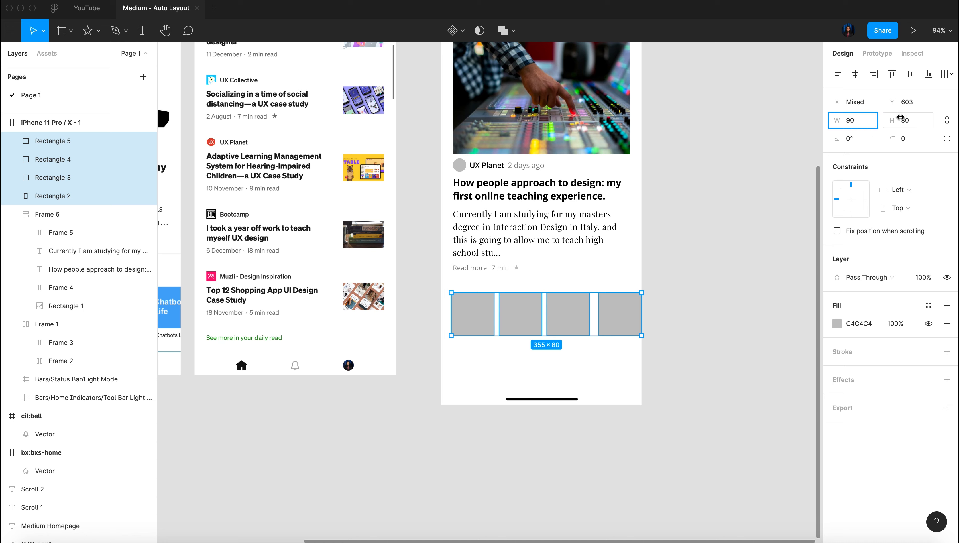
{"action": "type", "text": "90"}
{"action": "key", "text": "Return"}
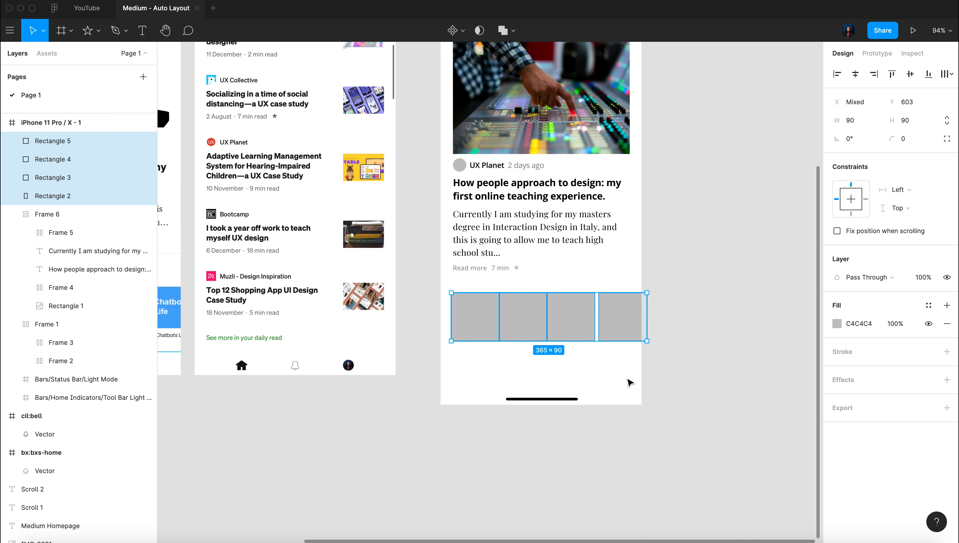
Distribute the four squares evenly in the row and set the horizontal spacing between them to 7
{"action": "left_click", "coordinate": [695, 369]}
{"action": "left_click_drag", "start_coordinate": [710, 342], "coordinate": [450, 290]}
{"action": "left_click", "coordinate": [947, 74]}
{"action": "left_click", "coordinate": [892, 125]}
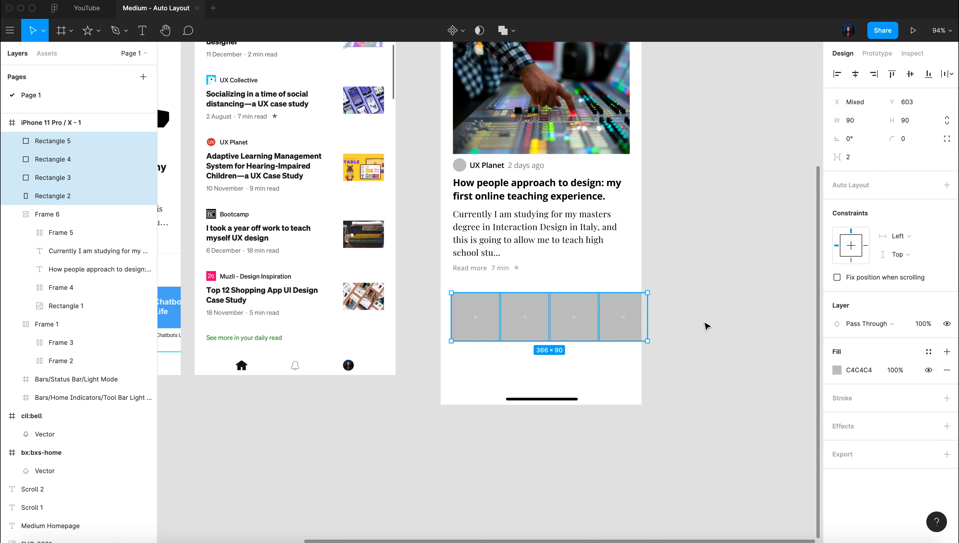
{"action": "left_click", "coordinate": [866, 166]}
{"action": "key", "text": "Up"}
{"action": "key", "text": "Up"}
{"action": "key", "text": "Up"}
{"action": "key", "text": "Up"}
{"action": "key", "text": "Up"}
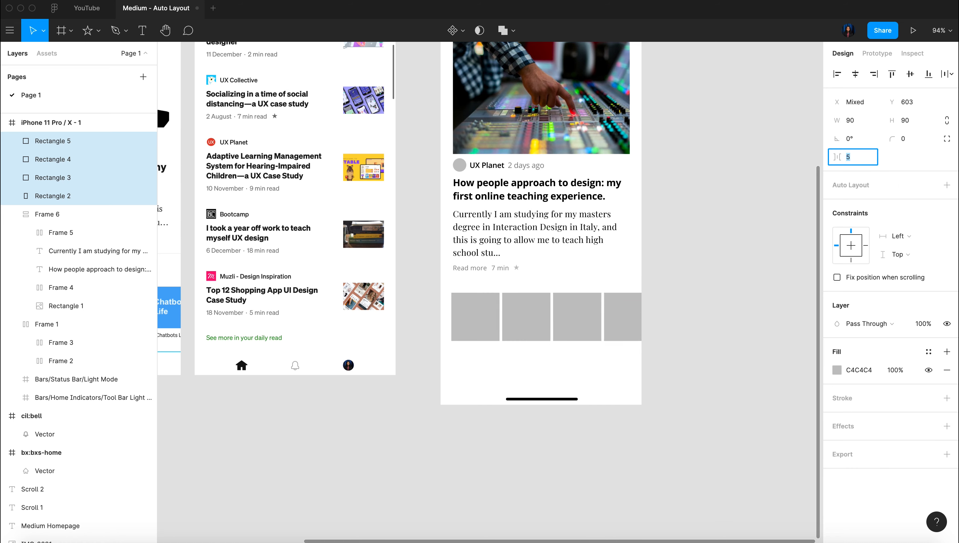
{"action": "scroll", "coordinate": [581, 384], "scroll_direction": "right", "scroll_amount": 5}
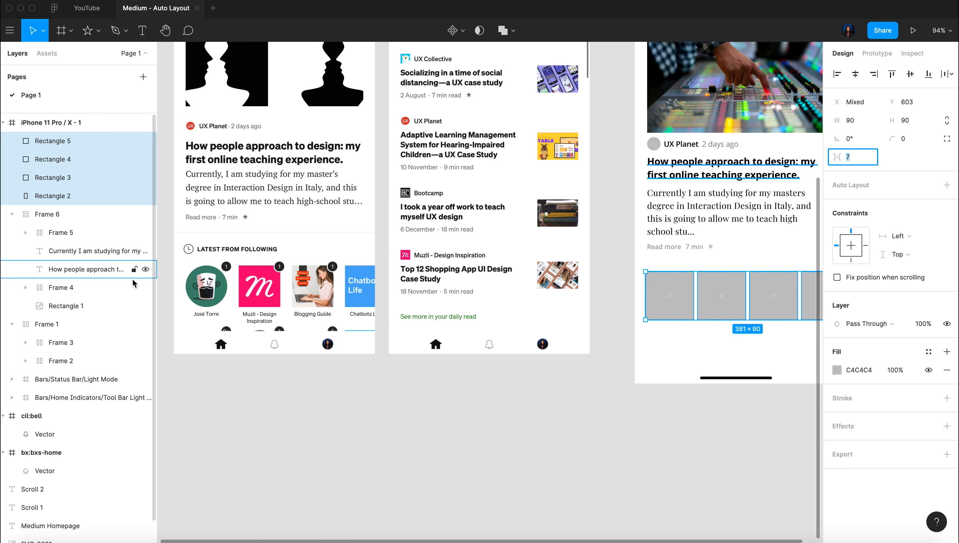
Fill the first square in the row with an Unsplash image from the art preset
{"action": "scroll", "coordinate": [184, 282], "scroll_direction": "up", "scroll_amount": 5}
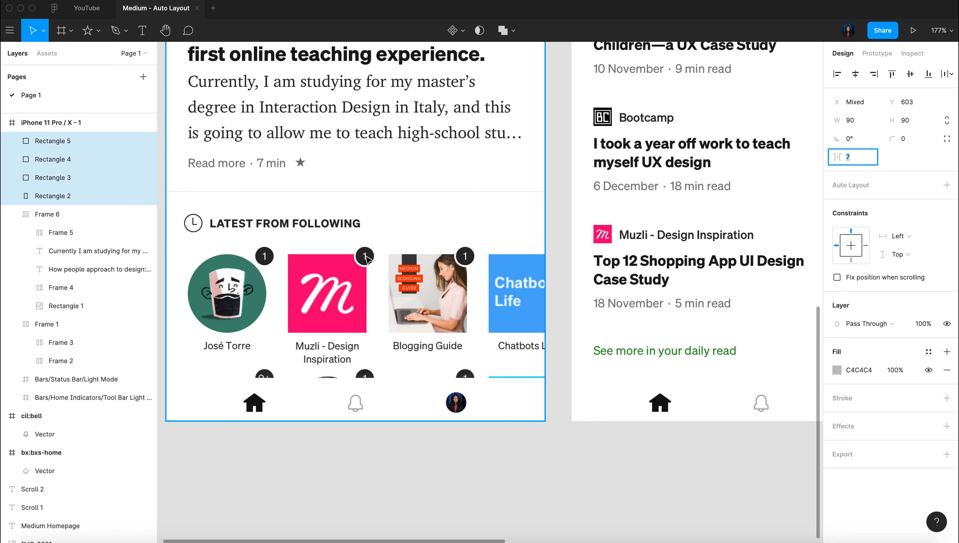
{"action": "scroll", "coordinate": [545, 322], "scroll_direction": "down", "scroll_amount": 5}
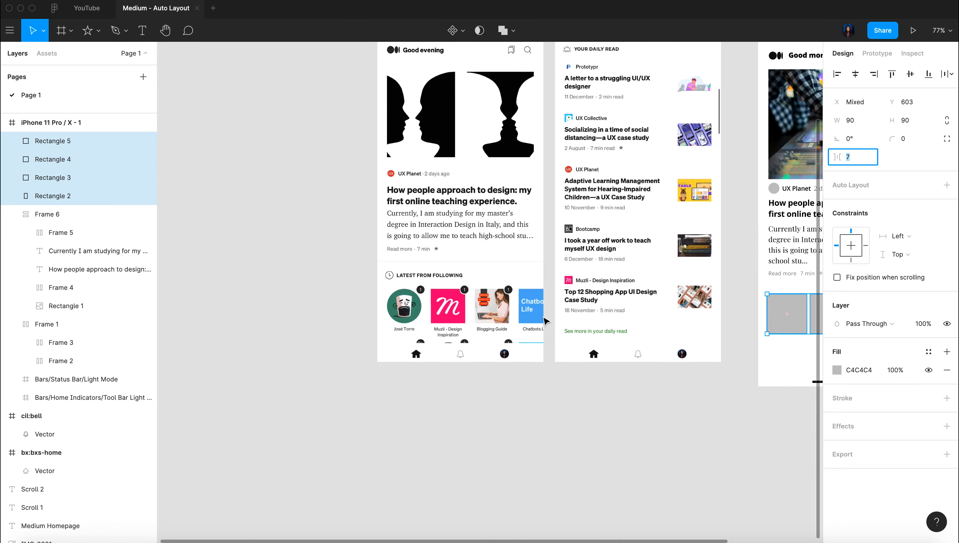
{"action": "scroll", "coordinate": [545, 322], "scroll_direction": "right", "scroll_amount": 5}
{"action": "scroll", "coordinate": [655, 368], "scroll_direction": "up", "scroll_amount": 3}
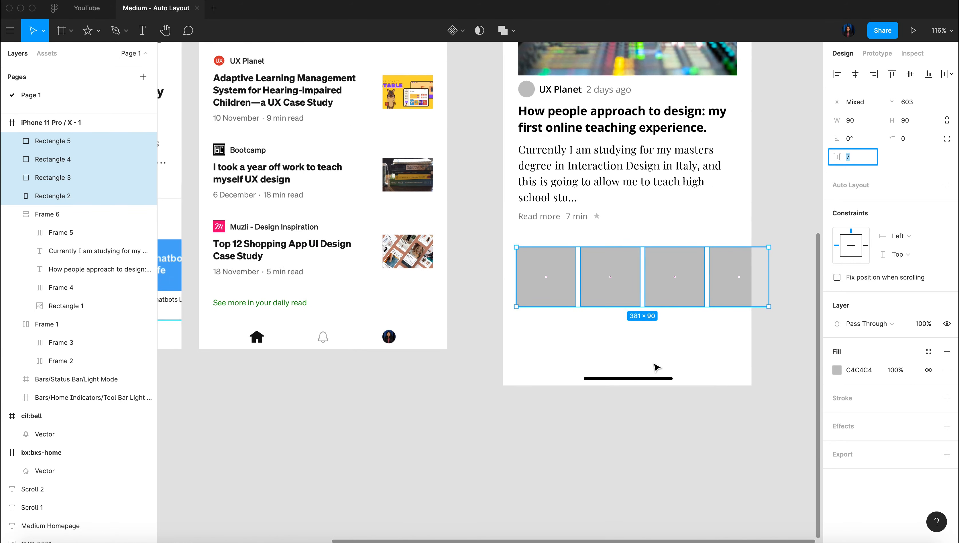
{"action": "scroll", "coordinate": [615, 462], "scroll_direction": "left", "scroll_amount": 4}
{"action": "left_click", "coordinate": [614, 463]}
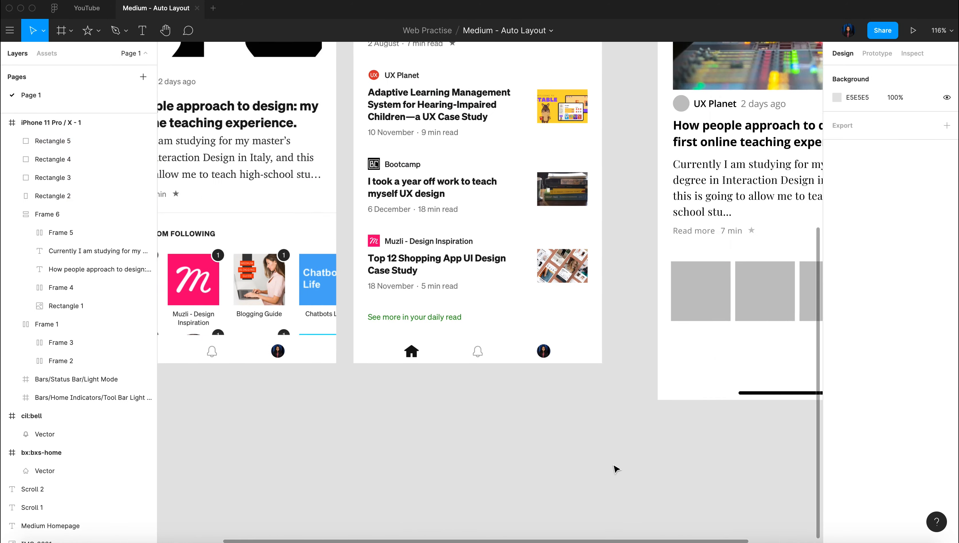
{"action": "scroll", "coordinate": [614, 463], "scroll_direction": "right", "scroll_amount": 6}
{"action": "left_click", "coordinate": [472, 312]}
{"action": "right_click", "coordinate": [471, 311]}
{"action": "left_click", "coordinate": [622, 371]}
{"action": "left_click", "coordinate": [317, 291]}
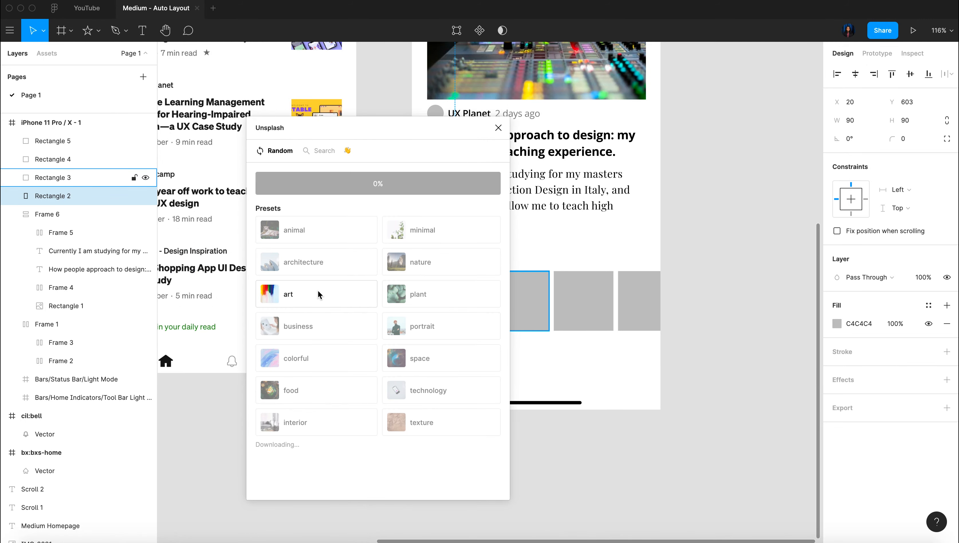
{"action": "left_click_drag", "start_coordinate": [343, 128], "coordinate": [219, 133]}
Fill the other three squares with Unsplash images from the technology preset
{"action": "left_click", "coordinate": [521, 304]}
{"action": "left_click", "coordinate": [586, 304], "text": "shift"}
{"action": "left_click", "coordinate": [638, 303], "text": "shift"}
{"action": "left_click", "coordinate": [201, 306]}
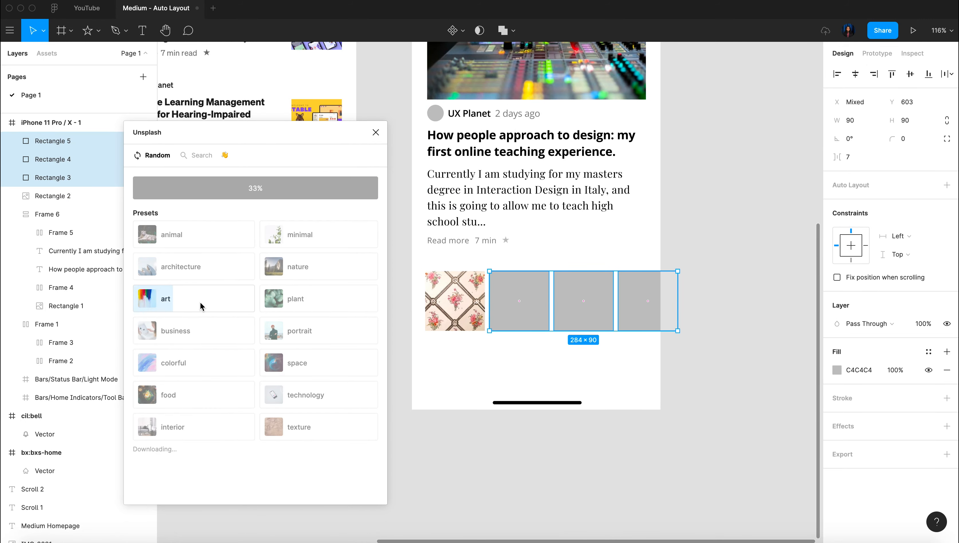
{"action": "left_click", "coordinate": [330, 395]}
Replace the fourth square's image with one from the Unsplash nature preset and close the plugin
{"action": "left_click", "coordinate": [662, 494]}
{"action": "left_click", "coordinate": [646, 301]}
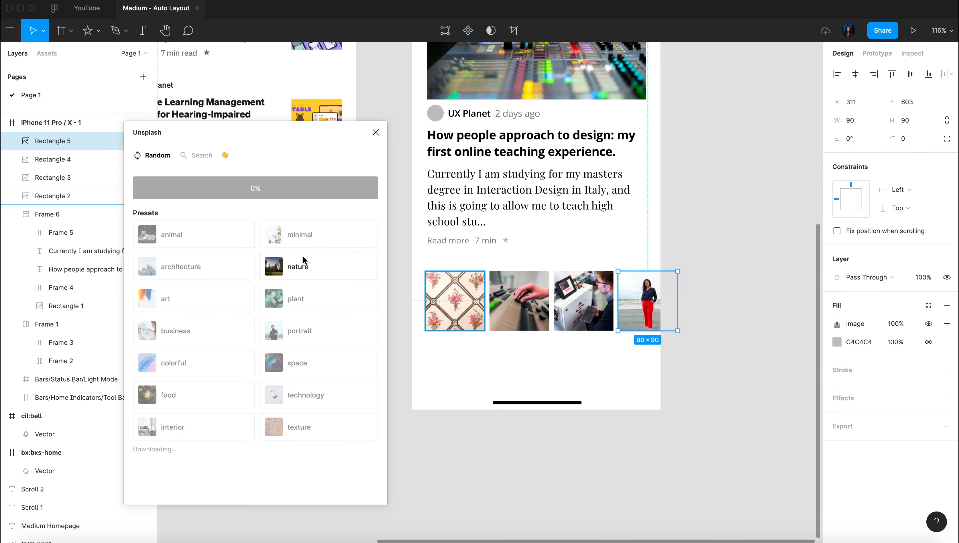
{"action": "left_click", "coordinate": [303, 260]}
{"action": "key", "text": "Escape"}
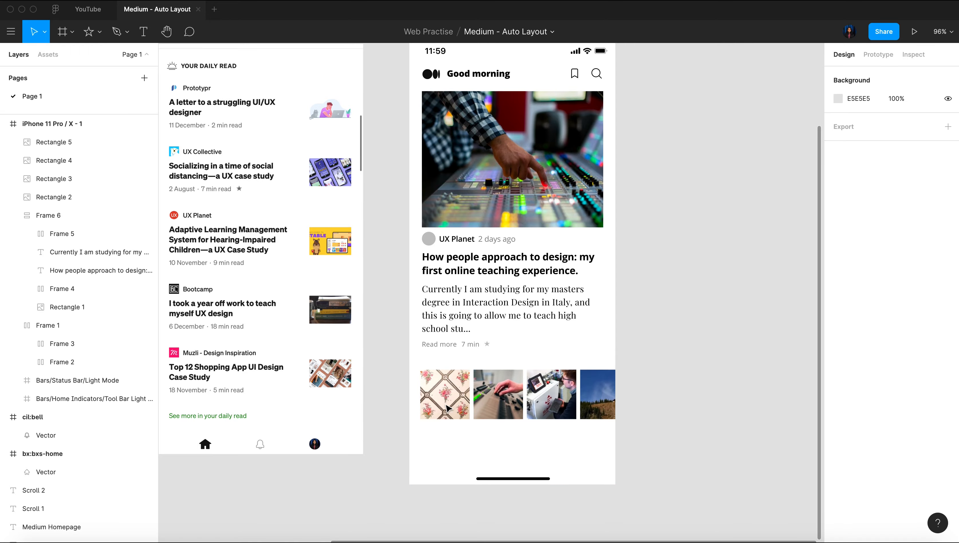
Draw a thin bar about 11 high below the first image, aligned to its left edge, and set its width to 90
{"action": "scroll", "coordinate": [447, 445], "scroll_direction": "up", "scroll_amount": 5}
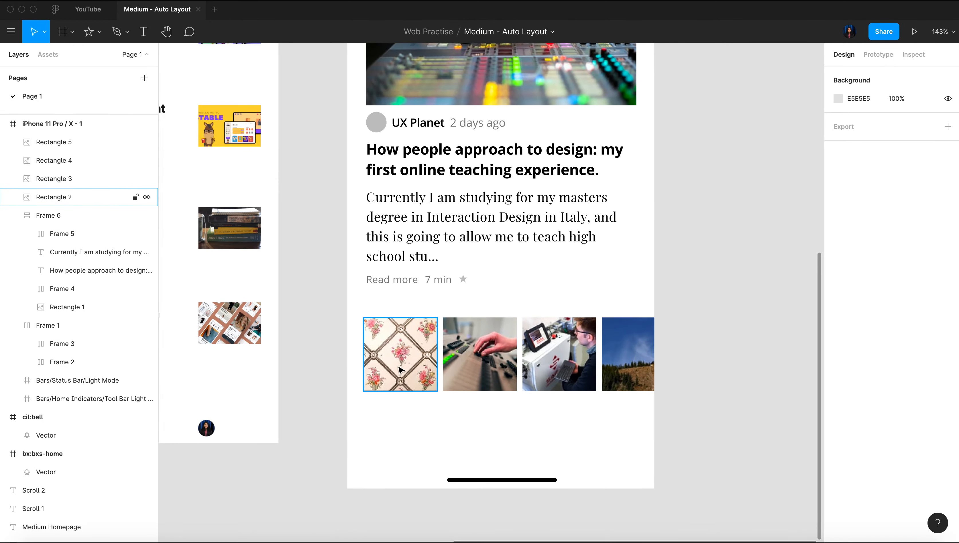
{"action": "scroll", "coordinate": [457, 384], "scroll_direction": "left", "scroll_amount": 10}
{"action": "scroll", "coordinate": [469, 371], "scroll_direction": "left", "scroll_amount": 5}
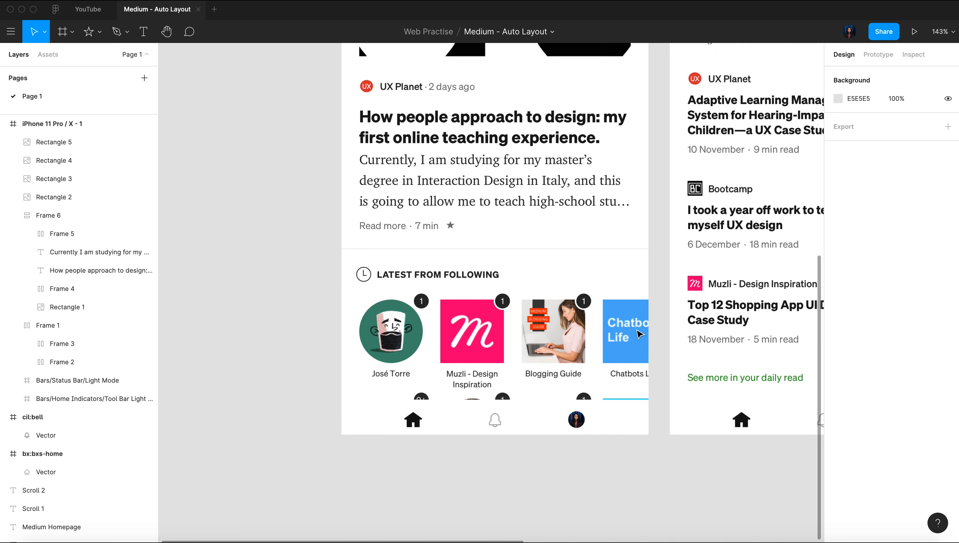
{"action": "scroll", "coordinate": [609, 350], "scroll_direction": "right", "scroll_amount": 15}
{"action": "scroll", "coordinate": [381, 388], "scroll_direction": "down", "scroll_amount": 1}
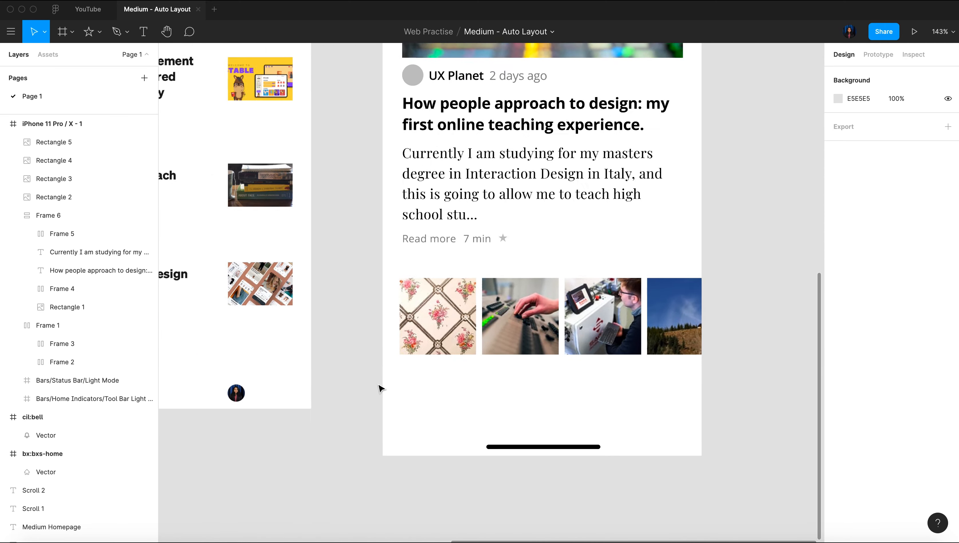
{"action": "scroll", "coordinate": [380, 387], "scroll_direction": "up", "scroll_amount": 3}
{"action": "key", "text": "r"}
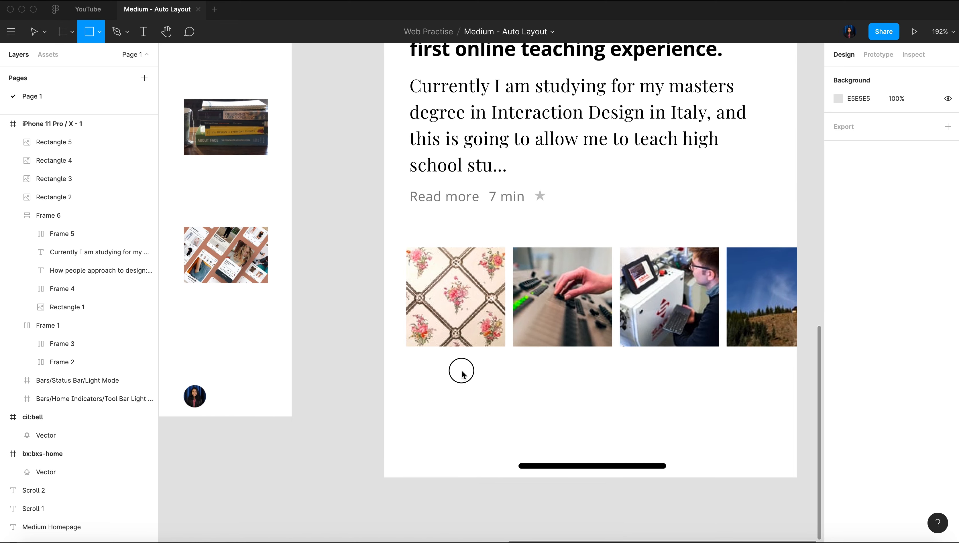
{"action": "left_click_drag", "start_coordinate": [406, 356], "coordinate": [507, 368]}
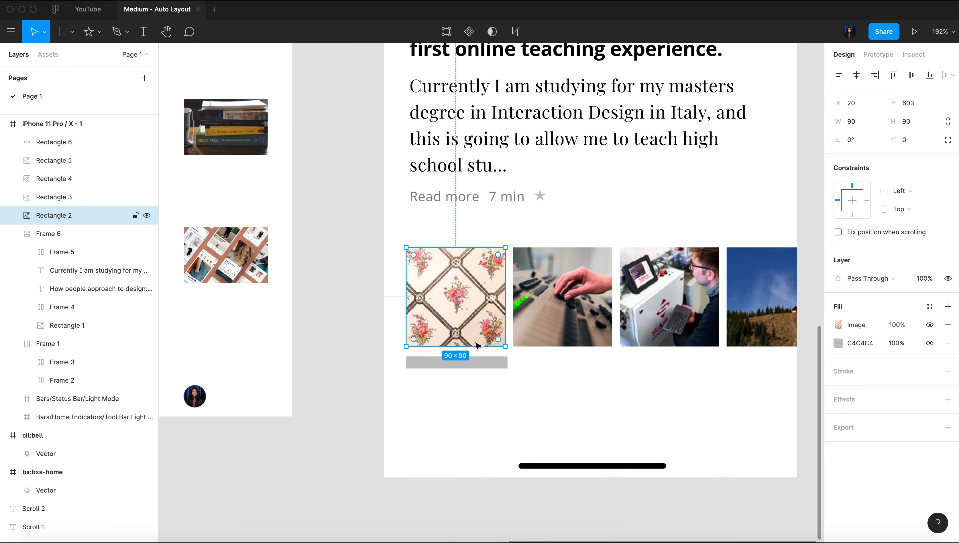
{"action": "left_click", "coordinate": [856, 125]}
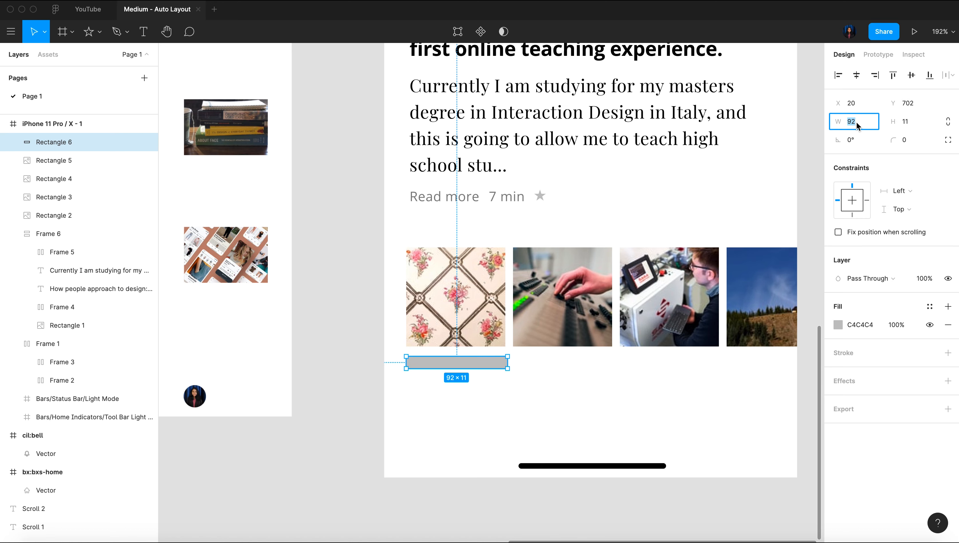
{"action": "type", "text": "90"}
{"action": "key", "text": "Return"}
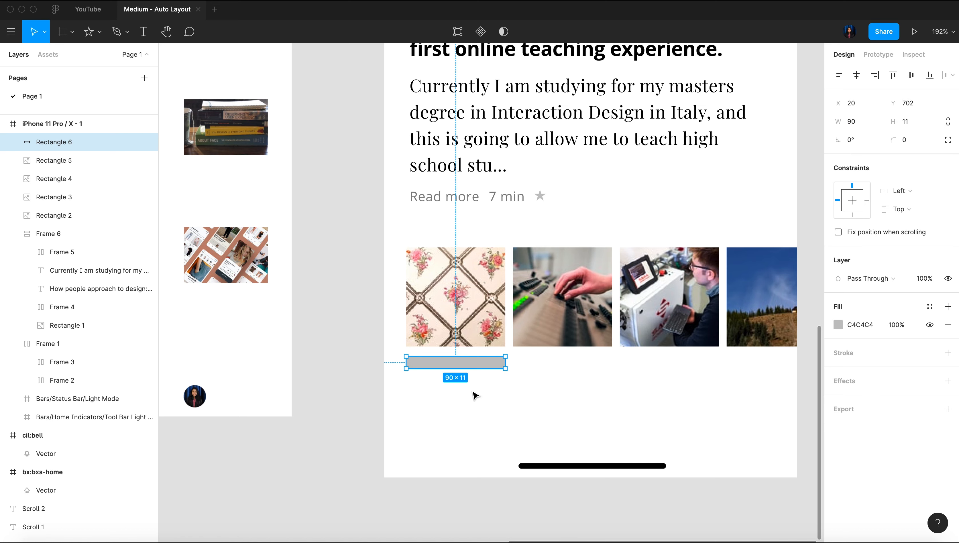
Wrap the grey bar in a frame and draw an ellipse about 10 × 11 inside it, right of centre
{"action": "right_click", "coordinate": [482, 365]}
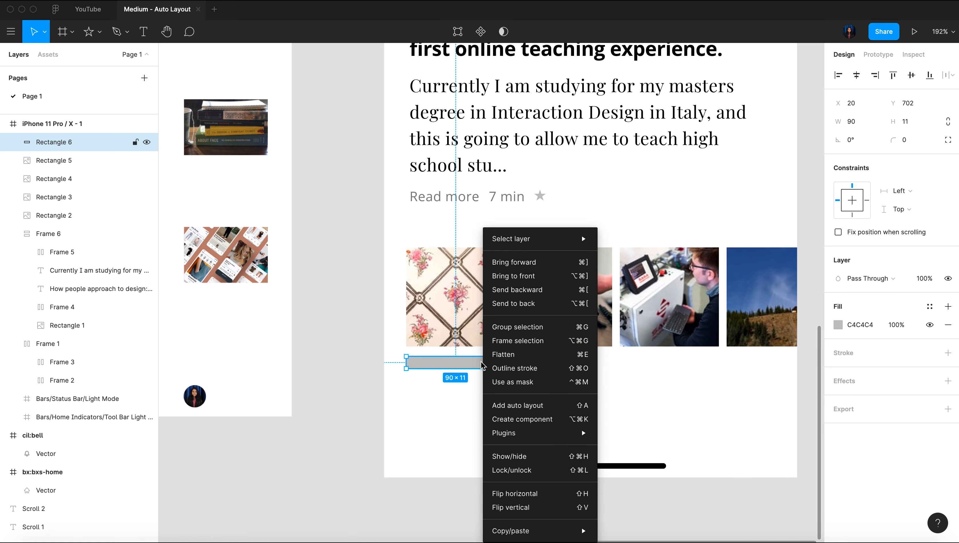
{"action": "left_click", "coordinate": [550, 342]}
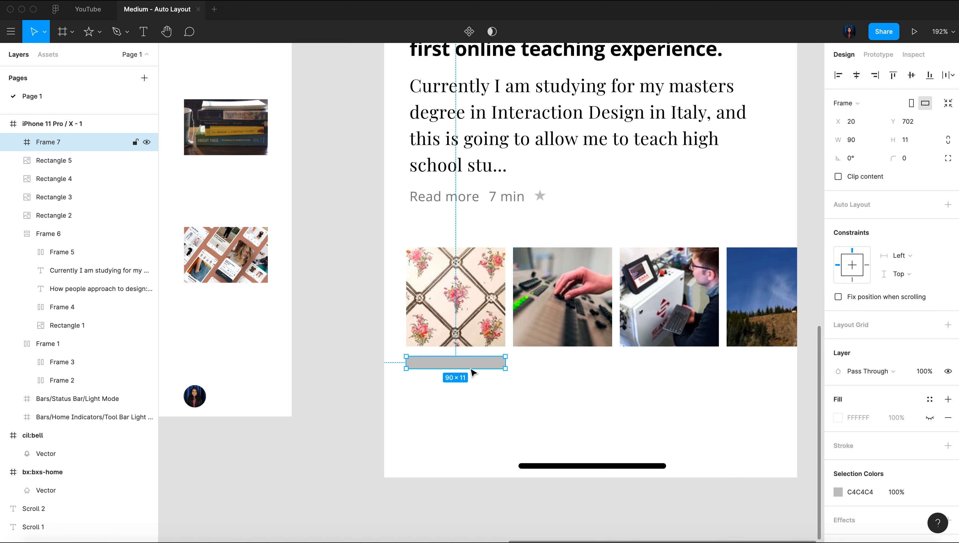
{"action": "scroll", "coordinate": [468, 369], "scroll_direction": "up", "scroll_amount": 5}
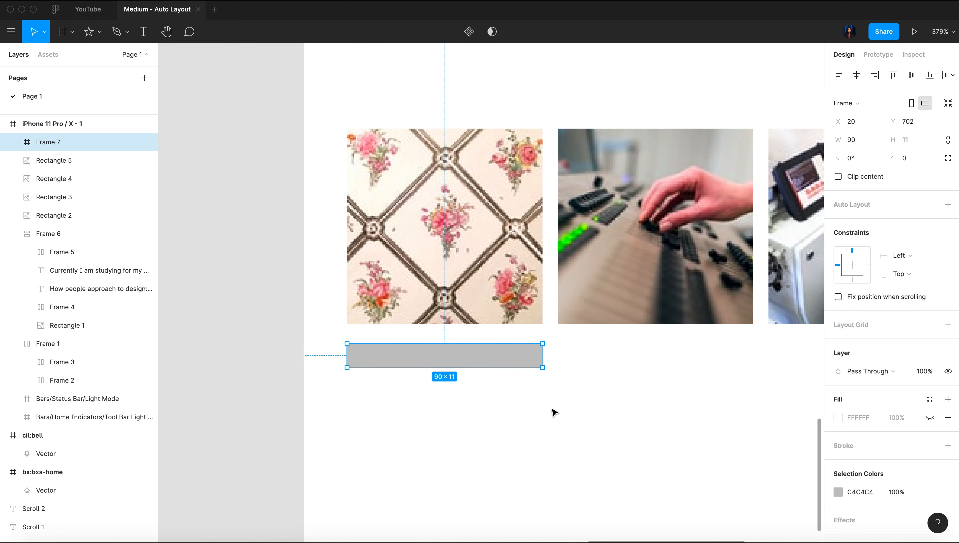
{"action": "key", "text": "o"}
{"action": "left_click_drag", "start_coordinate": [488, 343], "coordinate": [510, 367]}
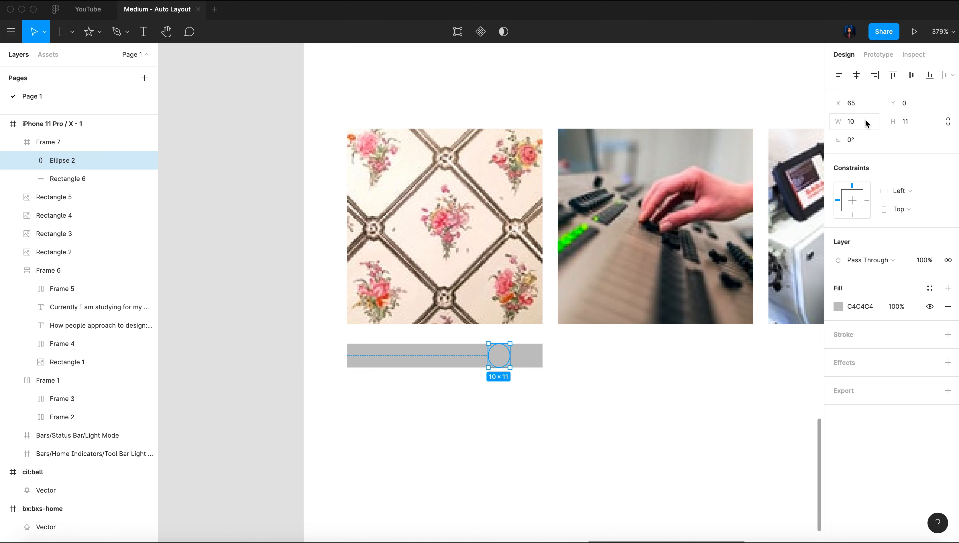
Set the ellipse's width and height to 15 each
{"action": "left_click", "coordinate": [865, 124]}
{"action": "type", "text": "15"}
{"action": "left_click", "coordinate": [922, 126]}
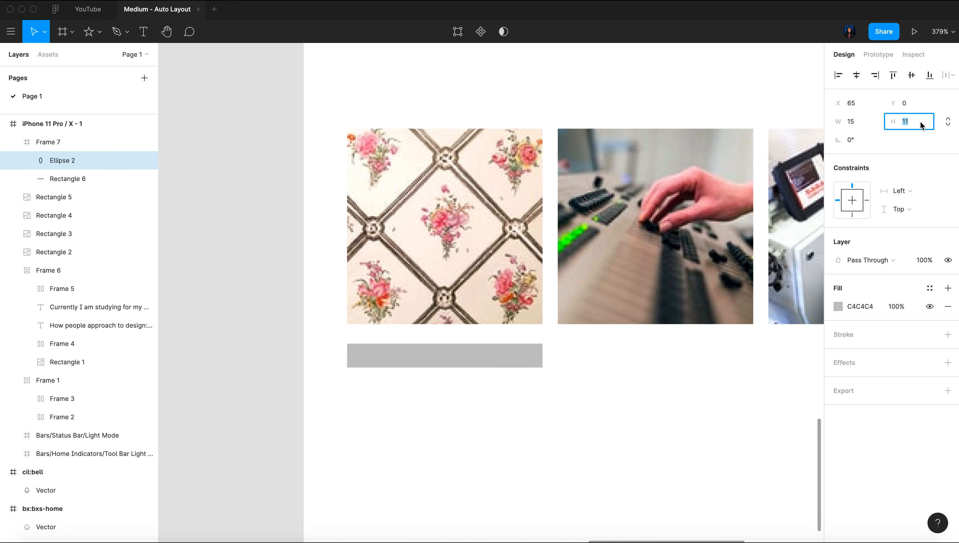
{"action": "type", "text": "15"}
{"action": "key", "text": "Return"}
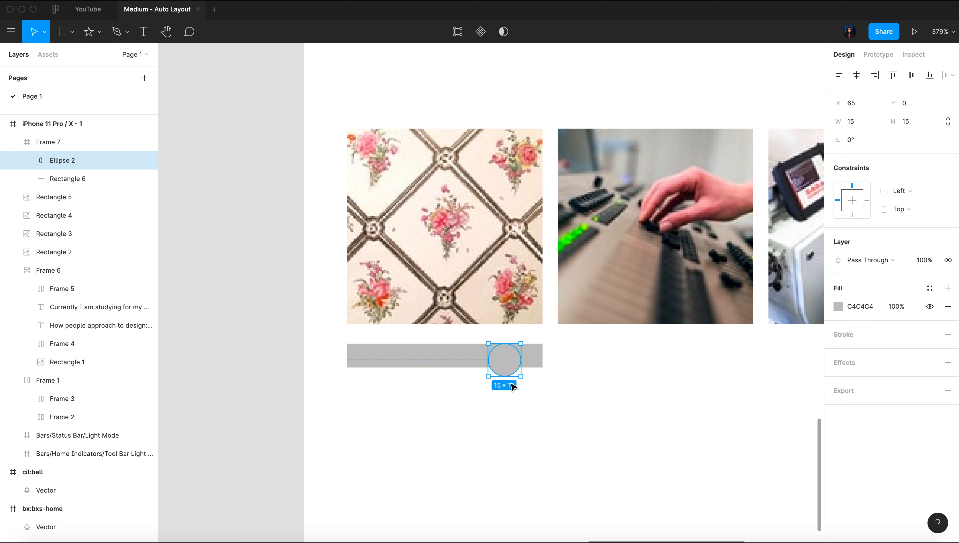
Move the ellipse over the grey bar's upper-right corner, at X 81 and Y -7 within its frame
{"action": "left_click_drag", "start_coordinate": [511, 366], "coordinate": [529, 364]}
{"action": "key", "text": "Up"}
{"action": "key", "text": "Up"}
{"action": "key", "text": "Up"}
{"action": "key", "text": "Right"}
{"action": "key", "text": "Right"}
{"action": "key", "text": "Right"}
{"action": "key", "text": "Right"}
{"action": "key", "text": "Right"}
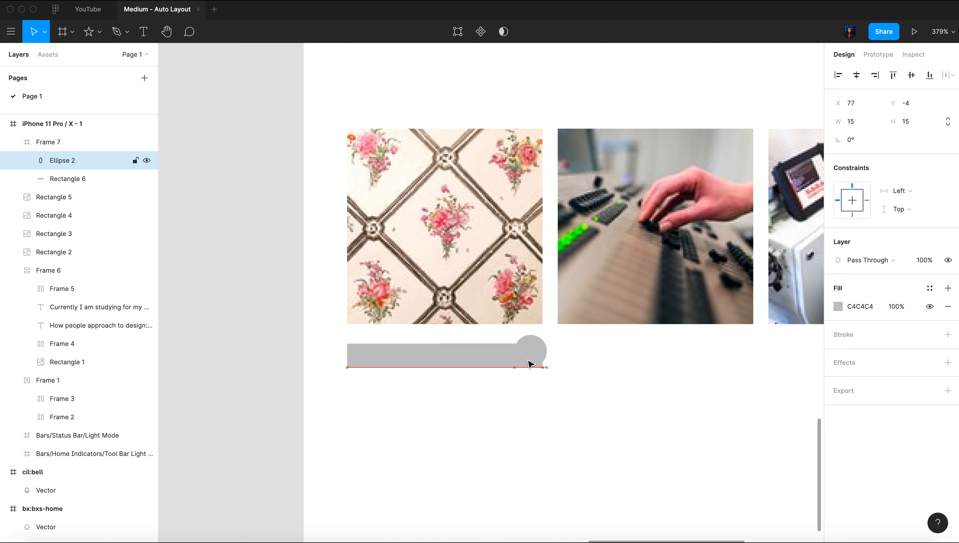
{"action": "key", "text": "Up"}
{"action": "key", "text": "Up"}
{"action": "key", "text": "Up"}
{"action": "key", "text": "Right"}
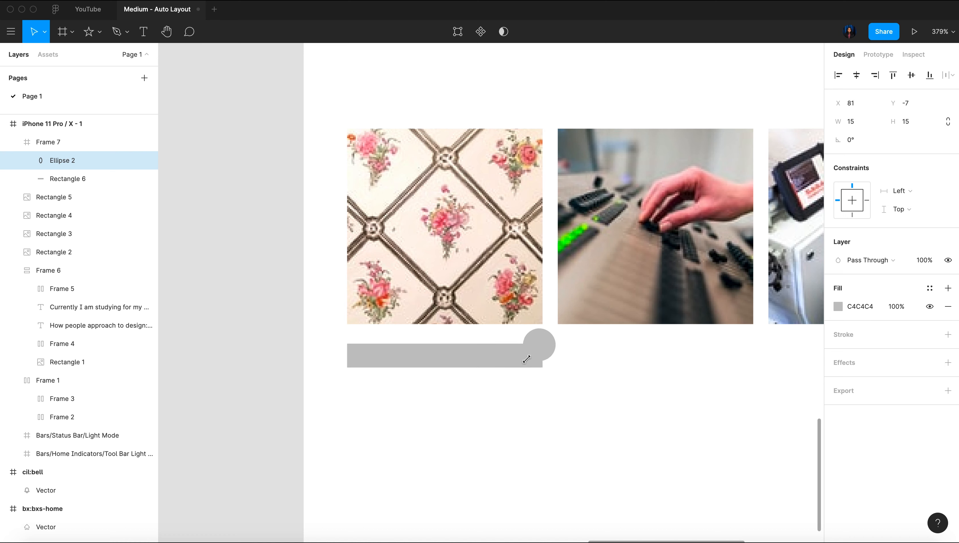
Fill the ellipse with black (000000) and set its horizontal constraint to Right
{"action": "left_click", "coordinate": [837, 306]}
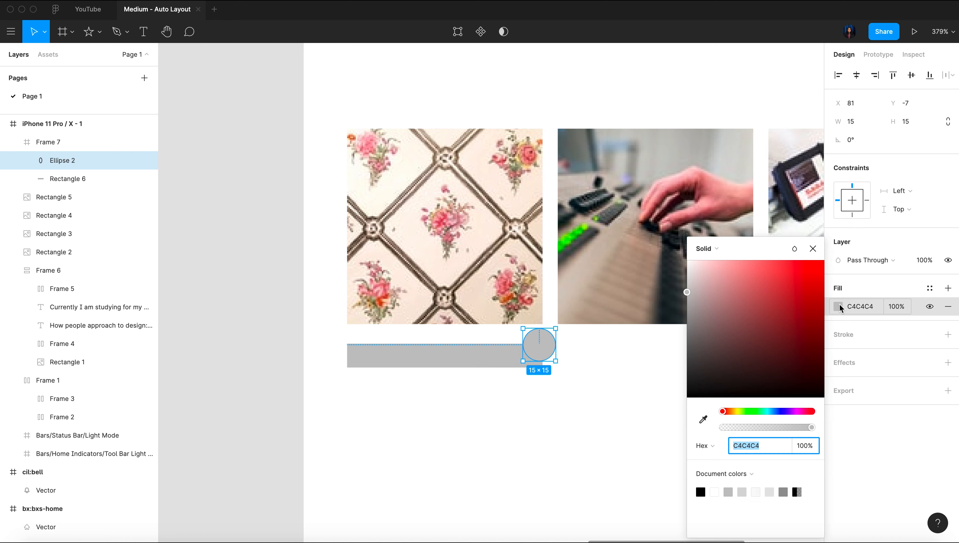
{"action": "left_click_drag", "start_coordinate": [756, 340], "coordinate": [644, 437]}
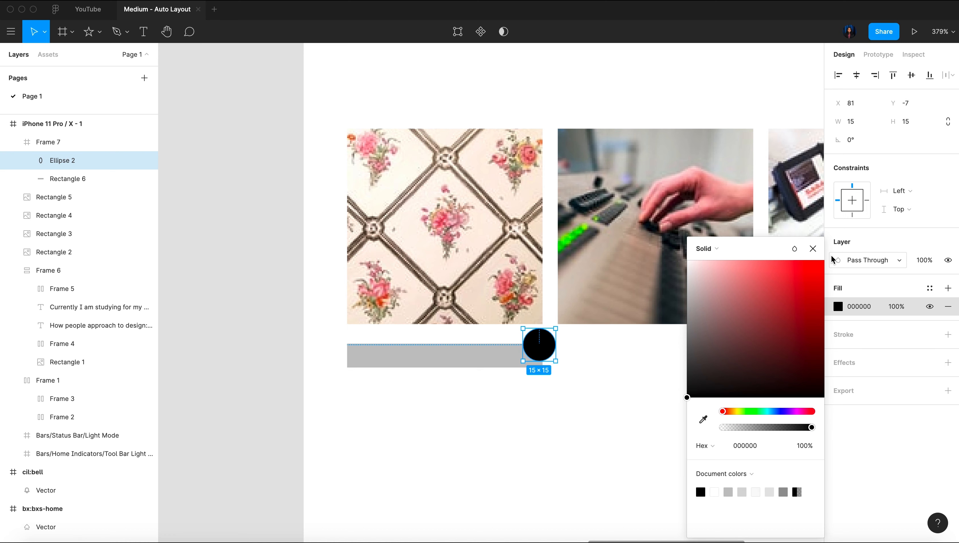
{"action": "left_click", "coordinate": [816, 255]}
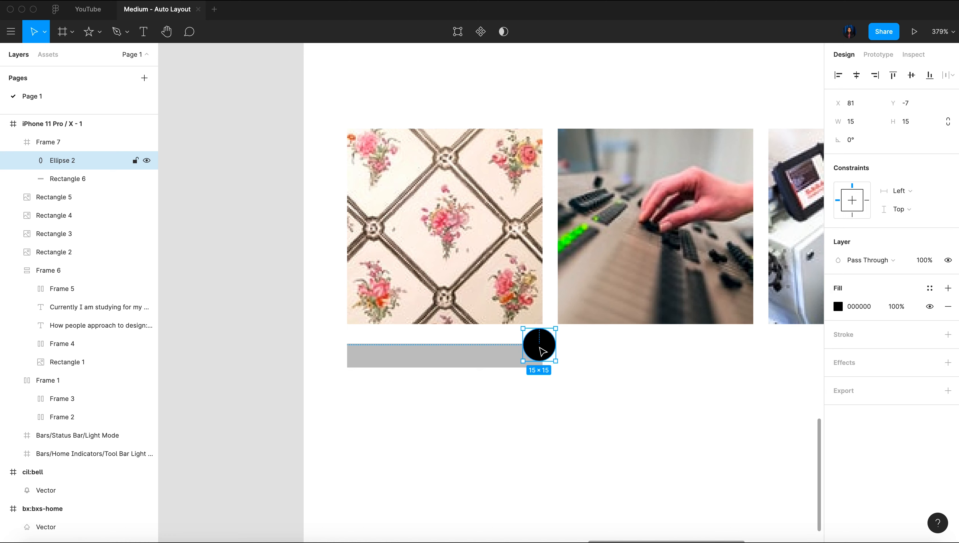
{"action": "left_click", "coordinate": [906, 212]}
{"action": "left_click", "coordinate": [906, 209]}
{"action": "left_click", "coordinate": [900, 190]}
{"action": "left_click", "coordinate": [907, 209]}
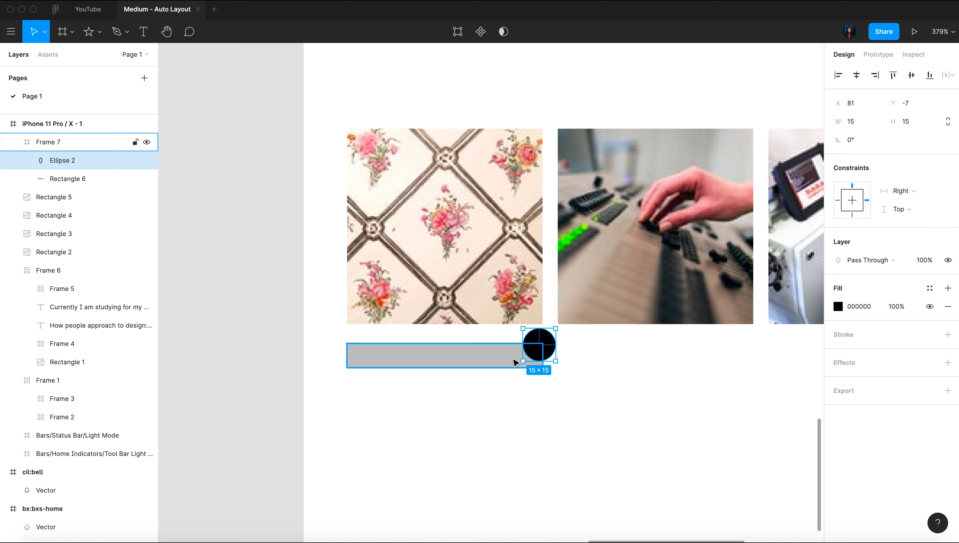
Set the height of the grey bar inside the badge frame to 1
{"action": "left_click", "coordinate": [458, 363]}
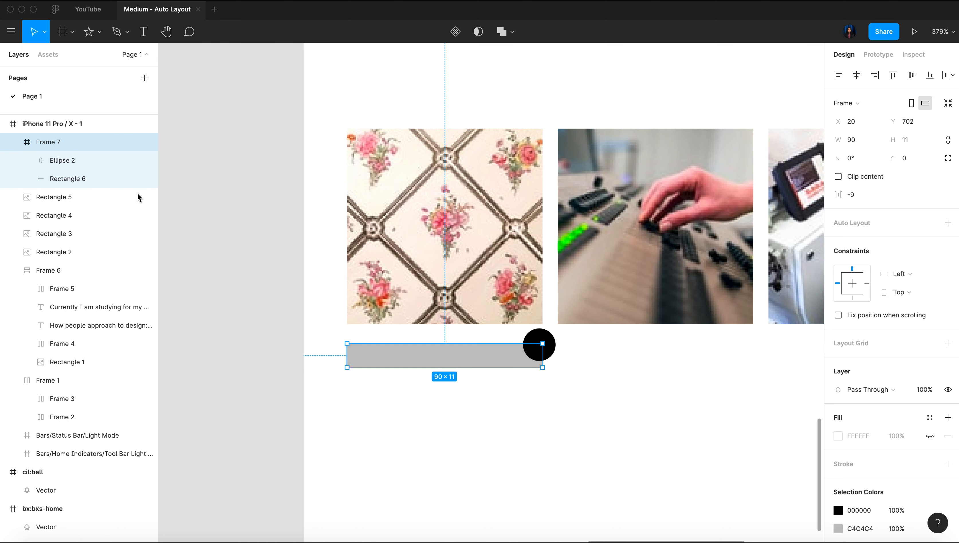
{"action": "left_click", "coordinate": [95, 179]}
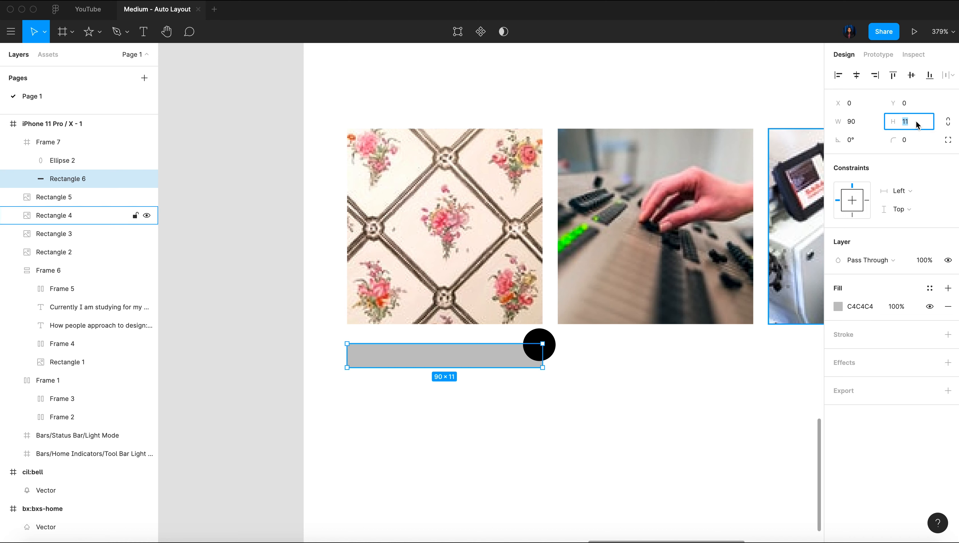
{"action": "type", "text": "1"}
{"action": "key", "text": "Return"}
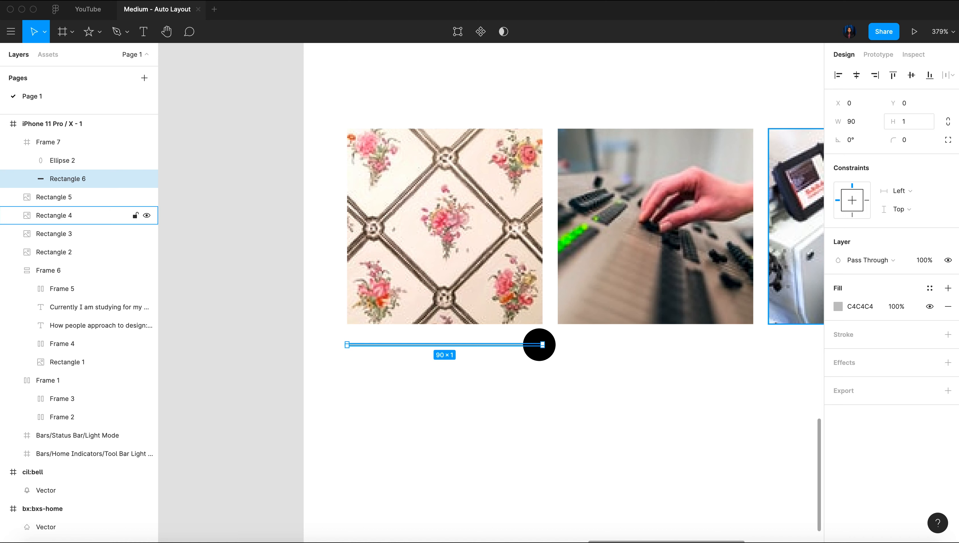
{"action": "left_click", "coordinate": [922, 125]}
{"action": "left_click", "coordinate": [59, 143]}
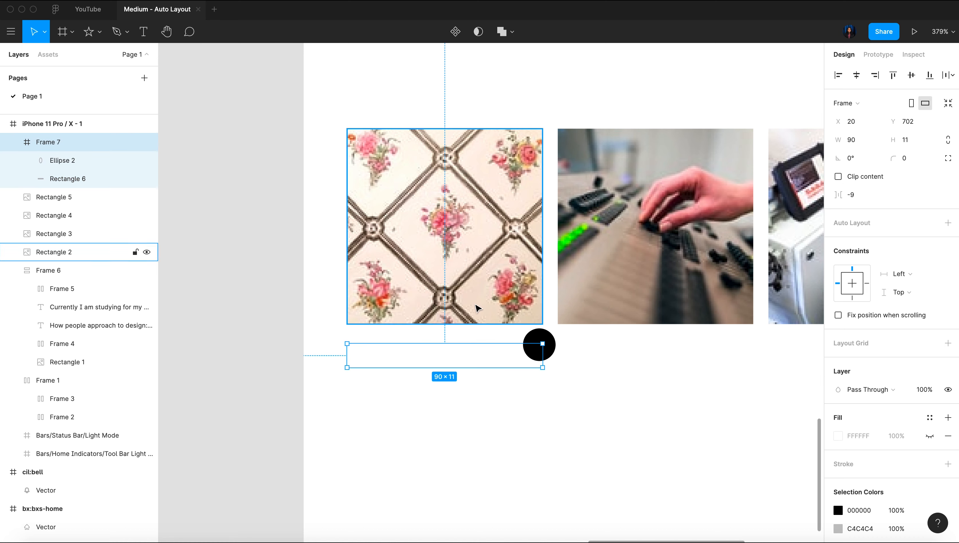
{"action": "left_click", "coordinate": [513, 394]}
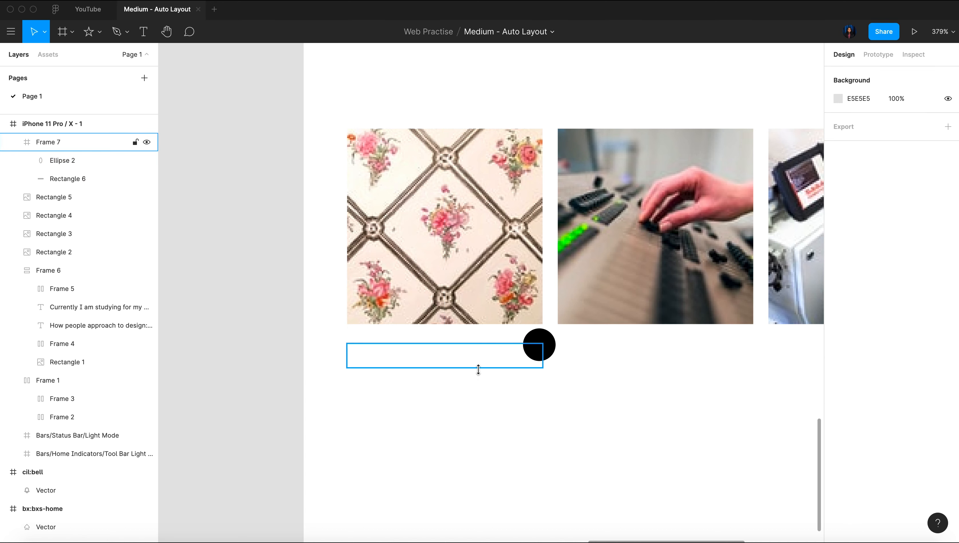
Move the badge frame to the first image's top edge, at Y 603, and group it with that image
{"action": "left_click", "coordinate": [478, 368]}
{"action": "left_click_drag", "start_coordinate": [496, 366], "coordinate": [502, 152]}
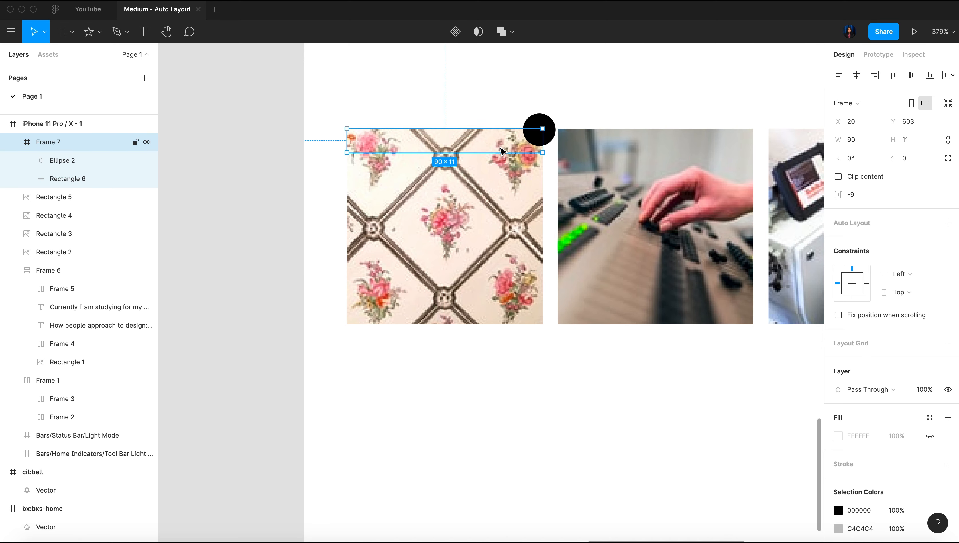
{"action": "left_click", "coordinate": [490, 214], "text": "shift"}
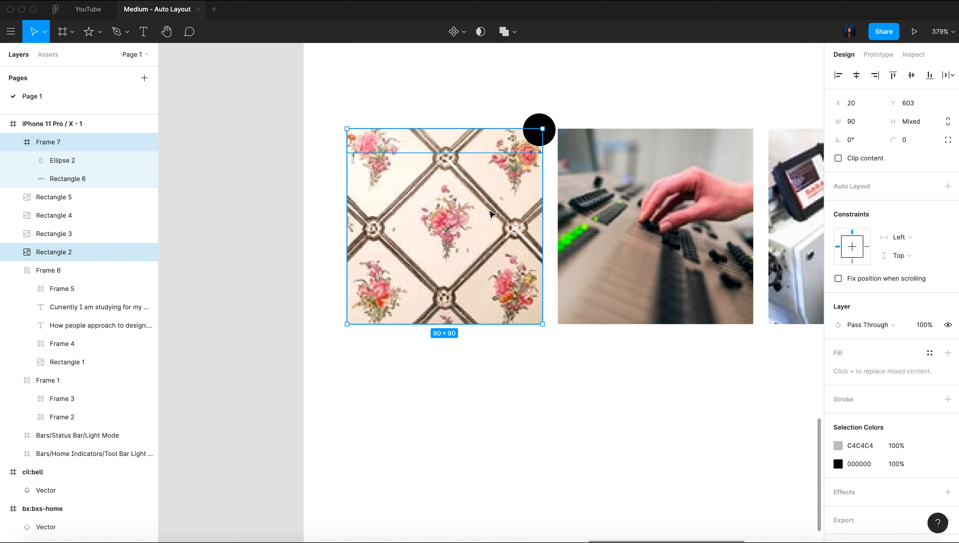
{"action": "key", "text": "super+g"}
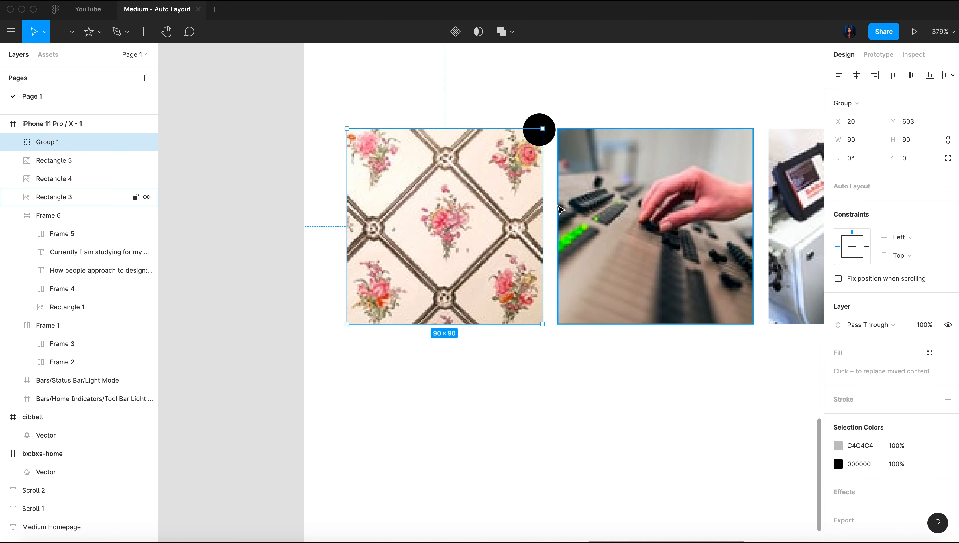
Test the badge's constraint by narrowing the first image group to 87, and restore its width to 90
{"action": "mouse_move", "coordinate": [542, 200]}
{"action": "left_mouse_down"}
{"action": "mouse_move", "coordinate": [473, 199]}
{"action": "mouse_move", "coordinate": [552, 194]}
{"action": "mouse_move", "coordinate": [509, 193]}
{"action": "mouse_move", "coordinate": [535, 195]}
{"action": "left_mouse_up"}
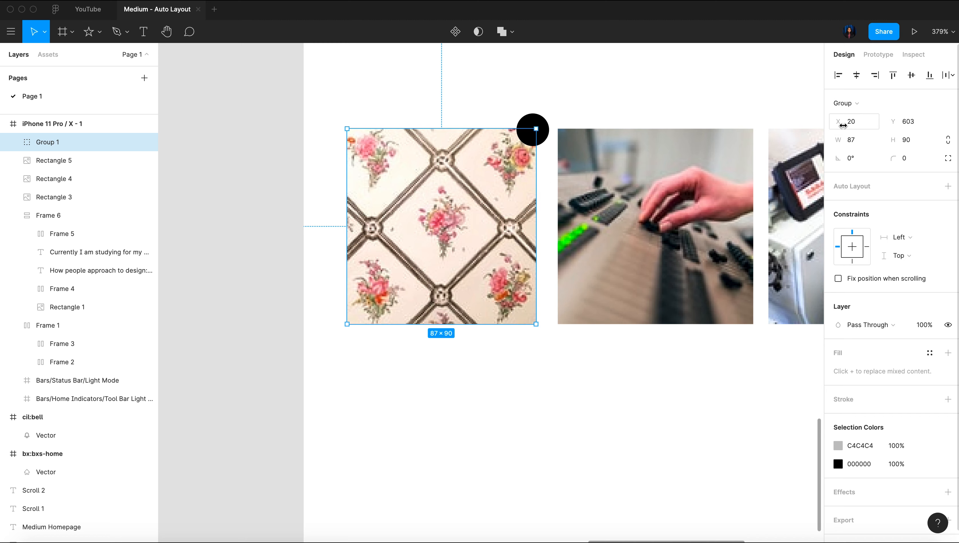
{"action": "left_click", "coordinate": [857, 141]}
{"action": "key", "text": "Return"}
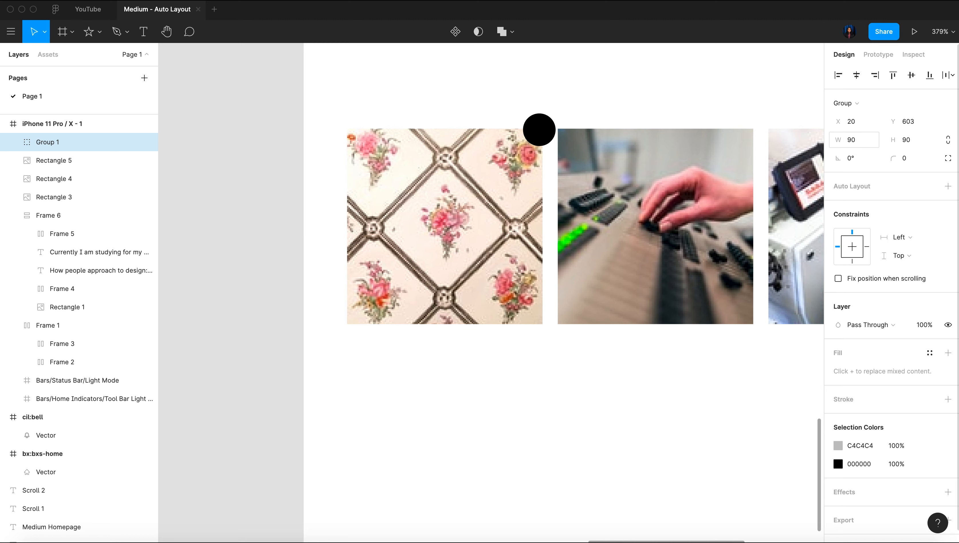
Draw a bar below the third image, add a 15 × 15 ellipse and wrap them in a frame
{"action": "scroll", "coordinate": [409, 340], "scroll_direction": "right", "scroll_amount": 5}
{"action": "scroll", "coordinate": [409, 340], "scroll_direction": "up", "scroll_amount": 2}
{"action": "scroll", "coordinate": [409, 343], "scroll_direction": "down", "scroll_amount": 5}
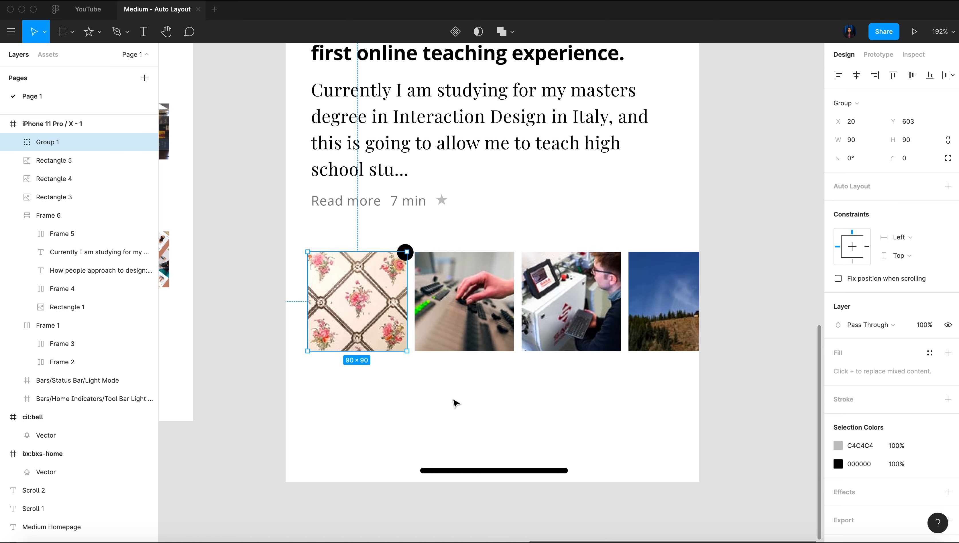
{"action": "scroll", "coordinate": [455, 403], "scroll_direction": "up", "scroll_amount": 3}
{"action": "left_click", "coordinate": [398, 408]}
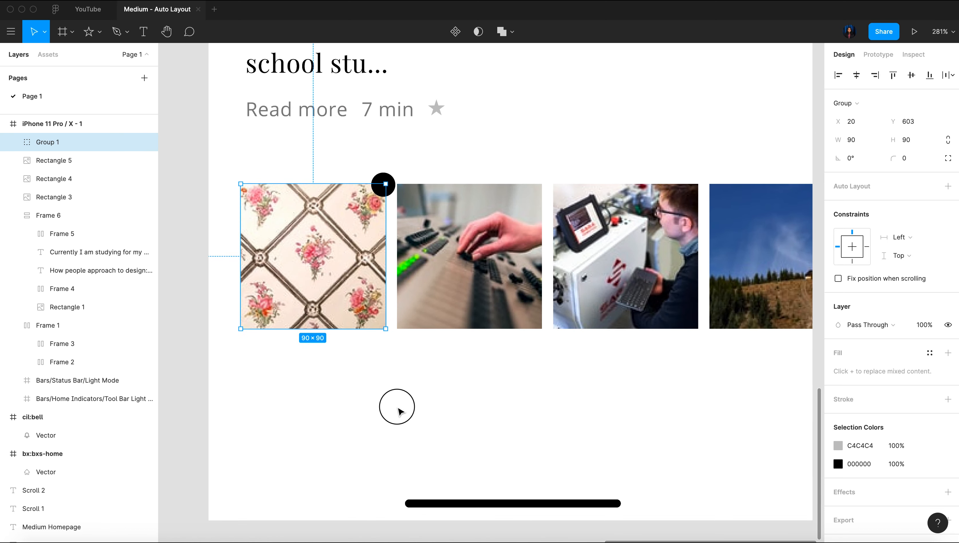
{"action": "key", "text": "r"}
{"action": "scroll", "coordinate": [671, 357], "scroll_direction": "up", "scroll_amount": 5}
{"action": "mouse_move", "coordinate": [553, 340]}
{"action": "left_mouse_down"}
{"action": "mouse_move", "coordinate": [698, 356]}
{"action": "mouse_move", "coordinate": [601, 376]}
{"action": "left_mouse_up"}
{"action": "scroll", "coordinate": [671, 358], "scroll_direction": "right", "scroll_amount": 4}
{"action": "key", "text": "o"}
{"action": "left_click", "coordinate": [457, 346]}
{"action": "key", "text": "super+alt+g"}
Place the new ellipse over the bar's right end, constrain it to the Right and fill it with 000000
{"action": "left_click_drag", "start_coordinate": [544, 343], "coordinate": [573, 332]}
{"action": "left_click", "coordinate": [902, 192]}
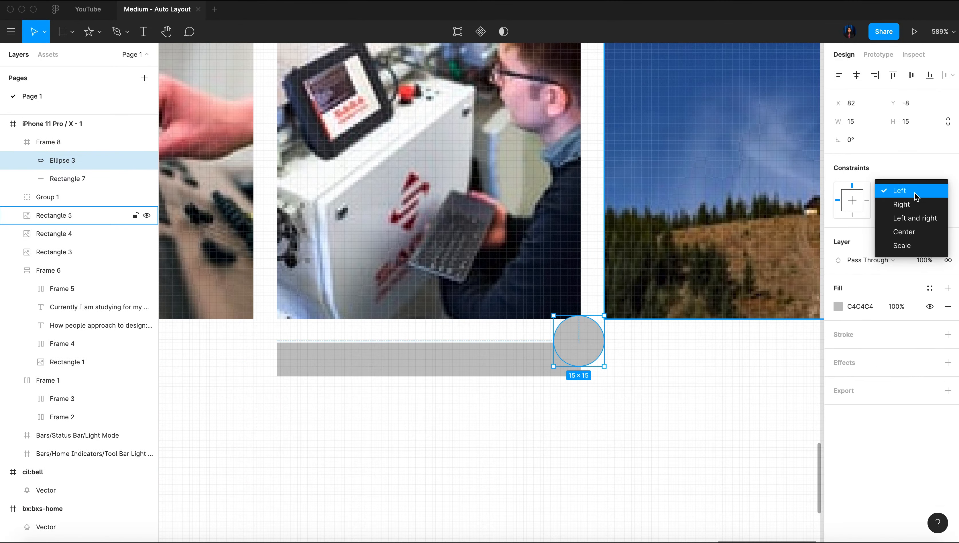
{"action": "left_click", "coordinate": [903, 205]}
{"action": "left_click", "coordinate": [860, 306]}
{"action": "type", "text": "000000"}
Set the height of the bar below the third image to 0
{"action": "left_click", "coordinate": [616, 493]}
{"action": "left_click", "coordinate": [494, 359]}
{"action": "double_click", "coordinate": [457, 359]}
{"action": "left_click", "coordinate": [906, 121]}
{"action": "type", "text": "0"}
{"action": "scroll", "coordinate": [565, 429], "scroll_direction": "down", "scroll_amount": 3}
Delete the separately built badge frame below the third image
{"action": "double_click", "coordinate": [573, 375]}
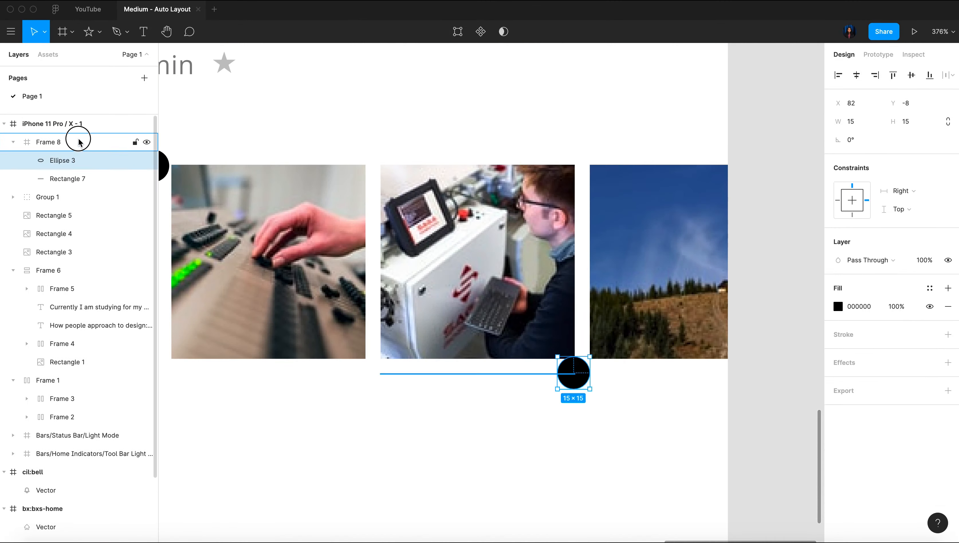
{"action": "left_click", "coordinate": [80, 143]}
{"action": "left_click", "coordinate": [477, 304], "text": "shift"}
{"action": "double_click", "coordinate": [580, 380]}
{"action": "left_click", "coordinate": [543, 374]}
{"action": "left_click", "coordinate": [498, 385]}
{"action": "left_click_drag", "start_coordinate": [620, 389], "coordinate": [414, 376]}
{"action": "left_click", "coordinate": [574, 405]}
{"action": "left_click", "coordinate": [572, 377]}
{"action": "left_click", "coordinate": [513, 258], "text": "shift"}
{"action": "left_click", "coordinate": [540, 410]}
{"action": "left_click", "coordinate": [573, 376]}
{"action": "left_click", "coordinate": [13, 142]}
{"action": "left_click_drag", "start_coordinate": [606, 388], "coordinate": [375, 379]}
{"action": "key", "text": "Delete"}
Copy the first image's badge frame onto the second and third images, grouping each copy with its image
{"action": "scroll", "coordinate": [573, 392], "scroll_direction": "left", "scroll_amount": 5}
{"action": "left_click", "coordinate": [259, 266]}
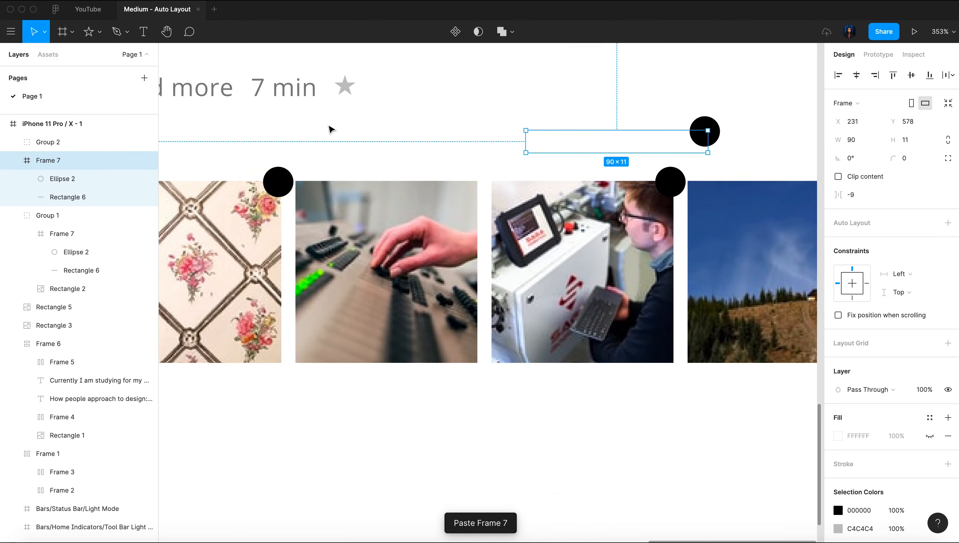
{"action": "left_click_drag", "start_coordinate": [704, 133], "coordinate": [473, 179]}
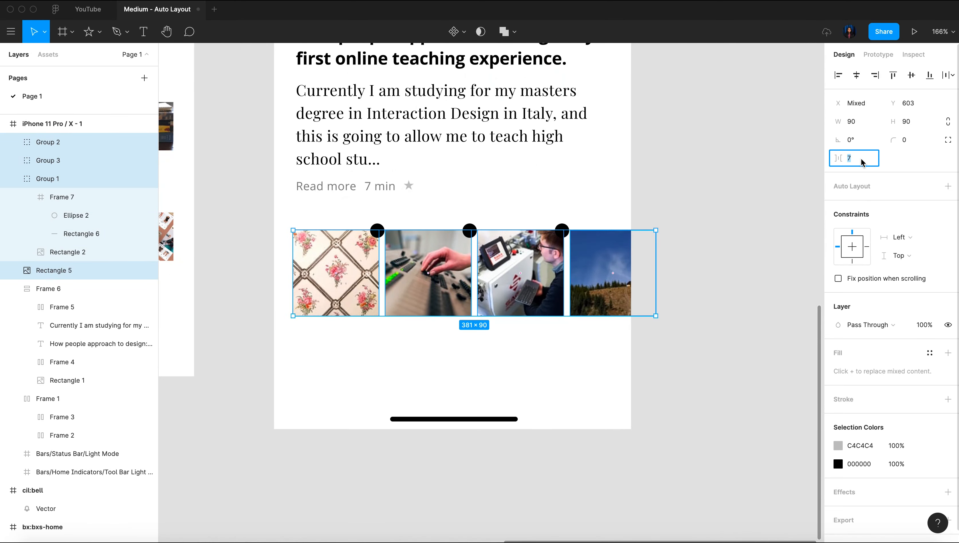
Set the spacing between the four images to 12 and label each black badge with a white "1"
{"action": "key", "text": "Return"}
{"action": "left_click", "coordinate": [361, 359]}
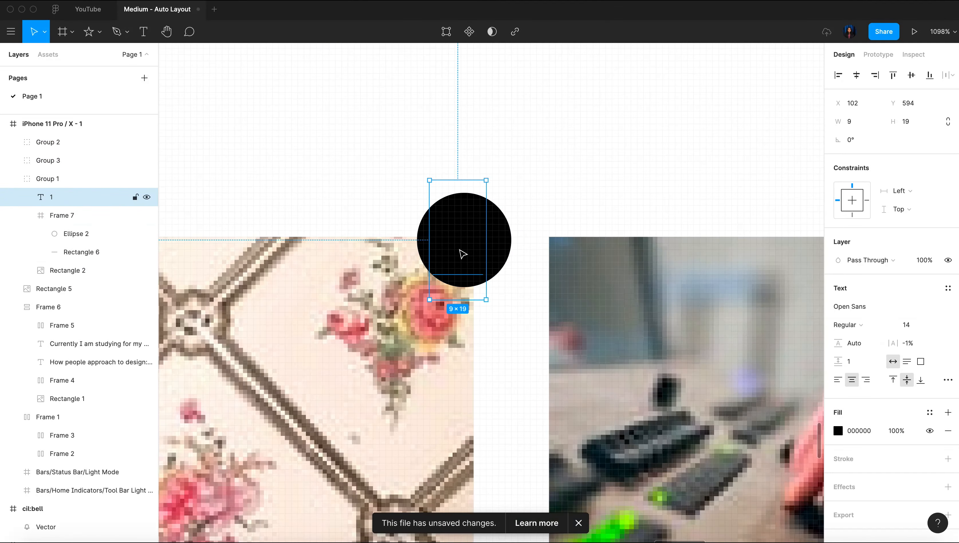
{"action": "left_click", "coordinate": [941, 321]}
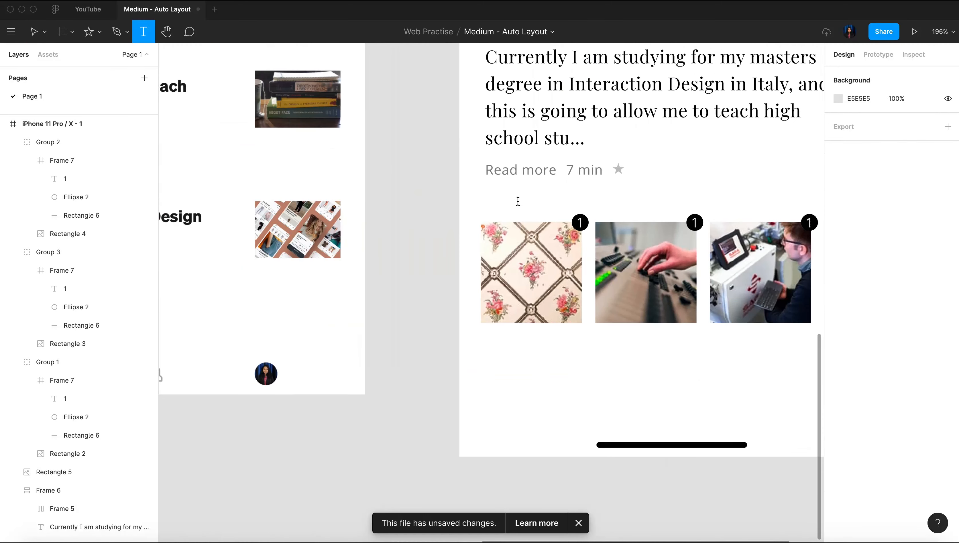
Add the heading "LATEST FROM FOLLOWING" above the image row in Open Sans SemiBold, size 12
{"action": "left_click", "coordinate": [460, 195]}
{"action": "type", "text": "LATEST FROM FOLLOWING"}
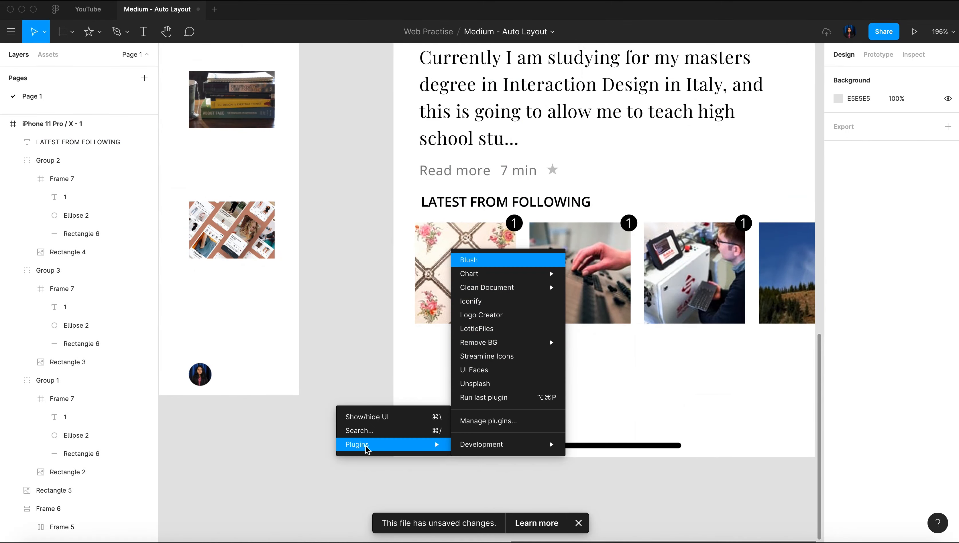
{"action": "key", "text": "Escape"}
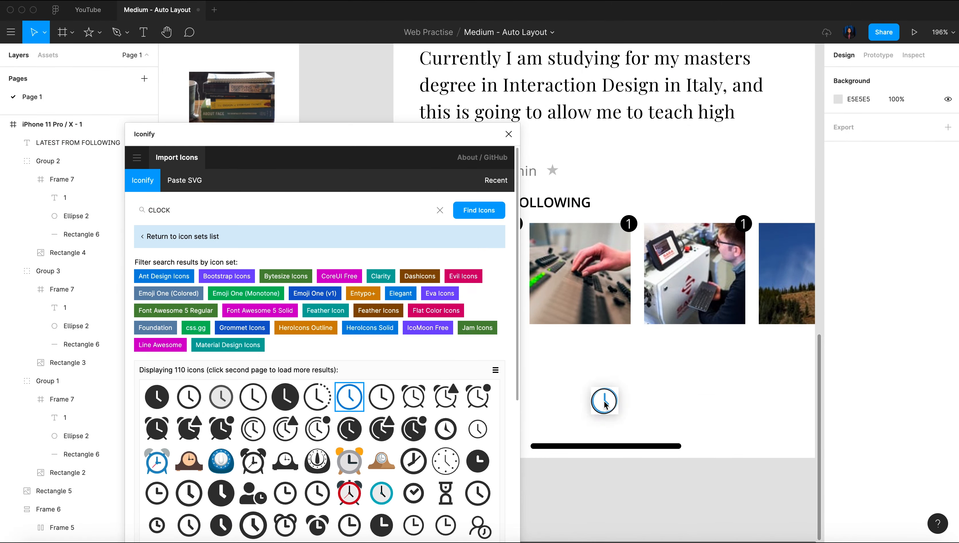
Place the Iconify bytesize clock icon left of the LATEST FROM FOLLOWING heading and combine both in an auto layout
{"action": "left_click_drag", "start_coordinate": [606, 400], "coordinate": [405, 196]}
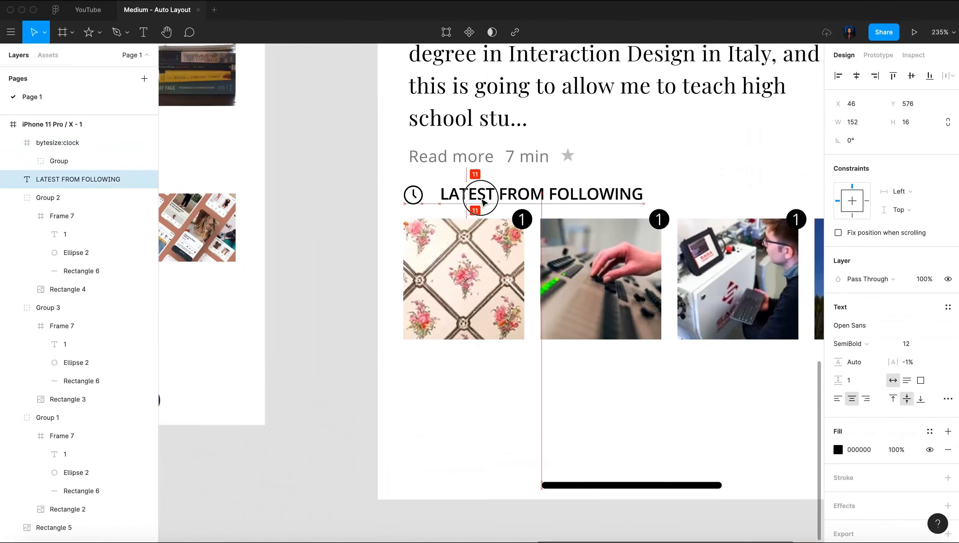
{"action": "left_click", "coordinate": [417, 198]}
{"action": "left_click", "coordinate": [437, 194], "text": "shift"}
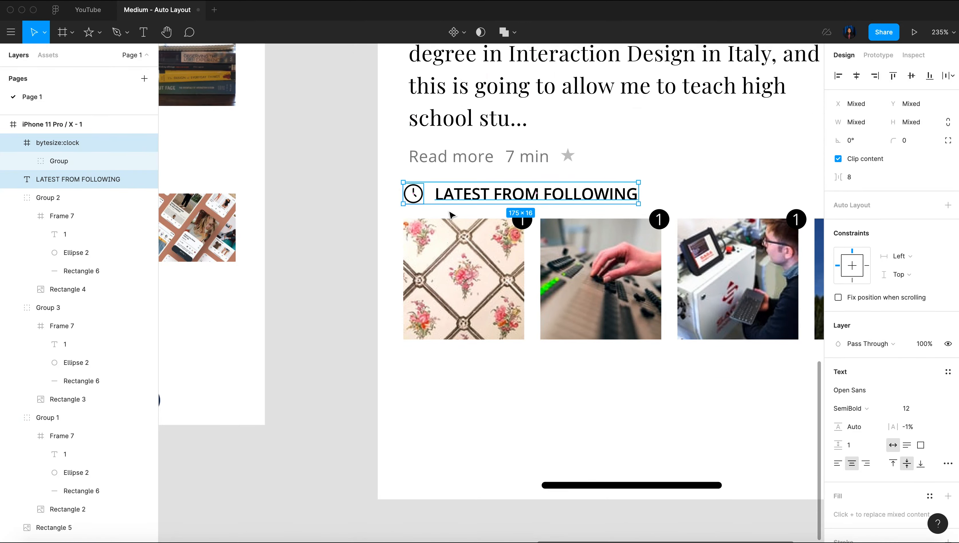
{"action": "key", "text": "shift+a"}
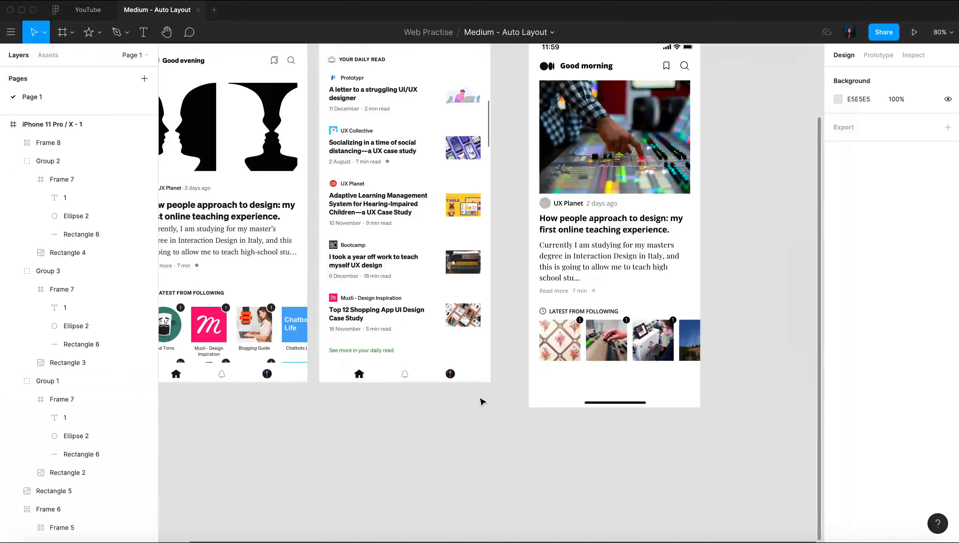
Examine the LATEST FROM FOLLOWING section in the reference screenshot
{"action": "scroll", "coordinate": [480, 399], "scroll_direction": "left", "scroll_amount": 5}
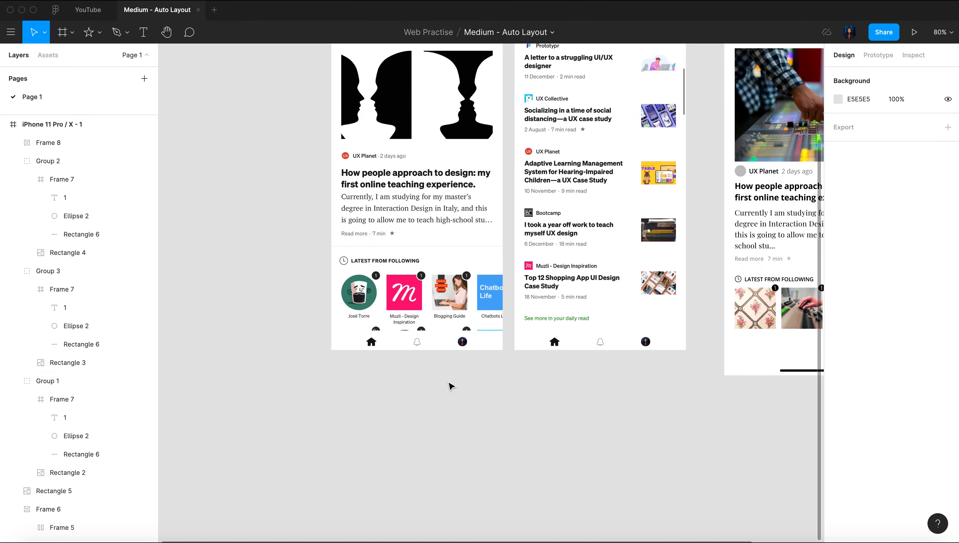
{"action": "scroll", "coordinate": [426, 392], "scroll_direction": "up", "scroll_amount": 5}
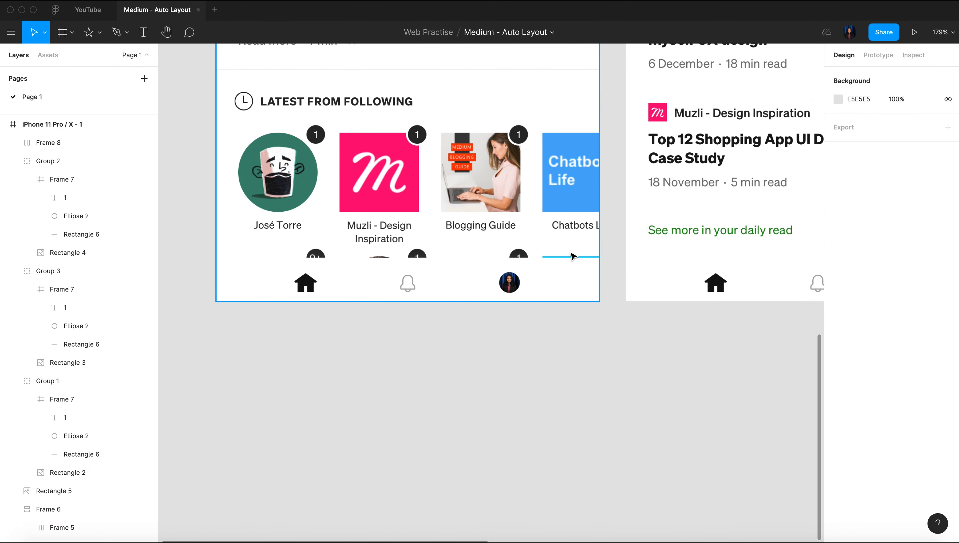
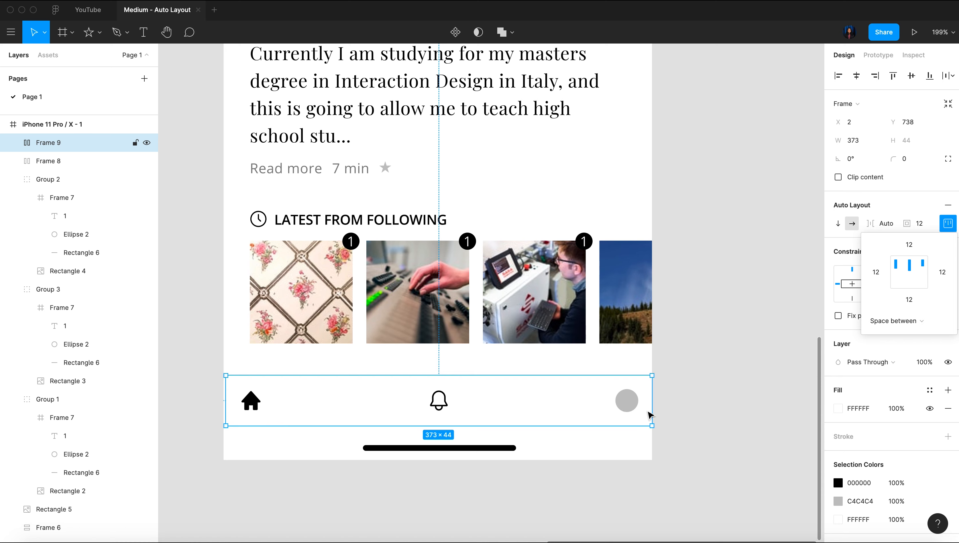
Try a packed distribution for the bottom navigation bar's icons against the reference screens, and undo it
{"action": "left_click", "coordinate": [895, 320]}
{"action": "left_click", "coordinate": [885, 309]}
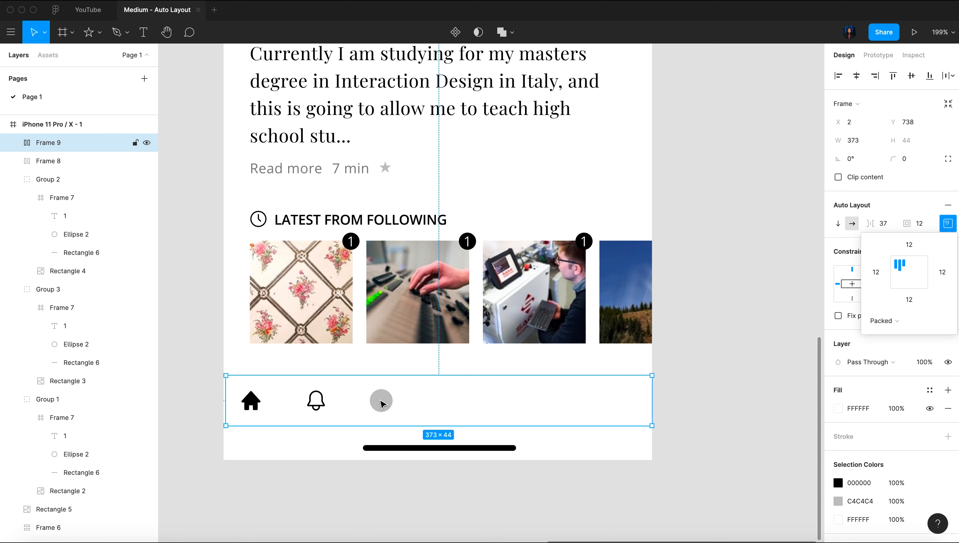
{"action": "scroll", "coordinate": [382, 403], "scroll_direction": "down", "scroll_amount": 5}
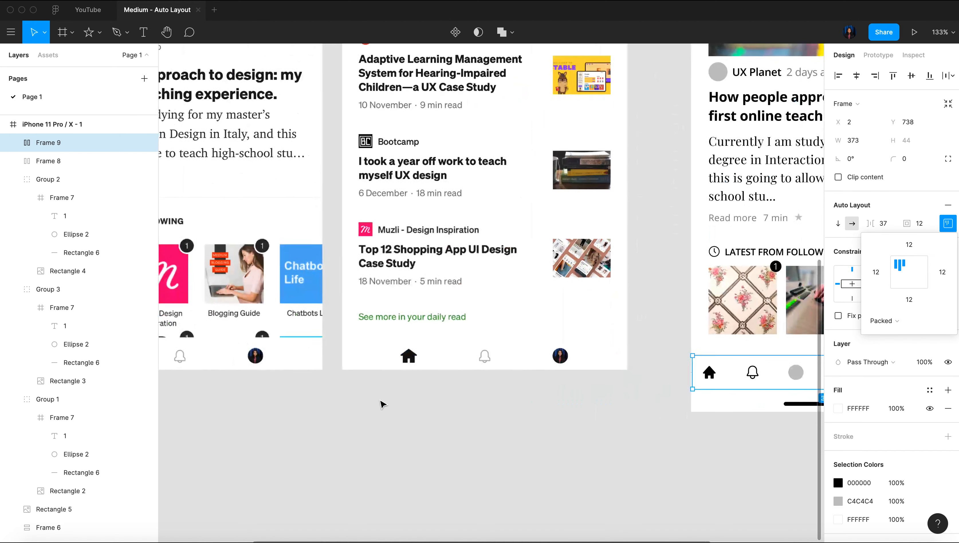
{"action": "scroll", "coordinate": [381, 403], "scroll_direction": "left", "scroll_amount": 5}
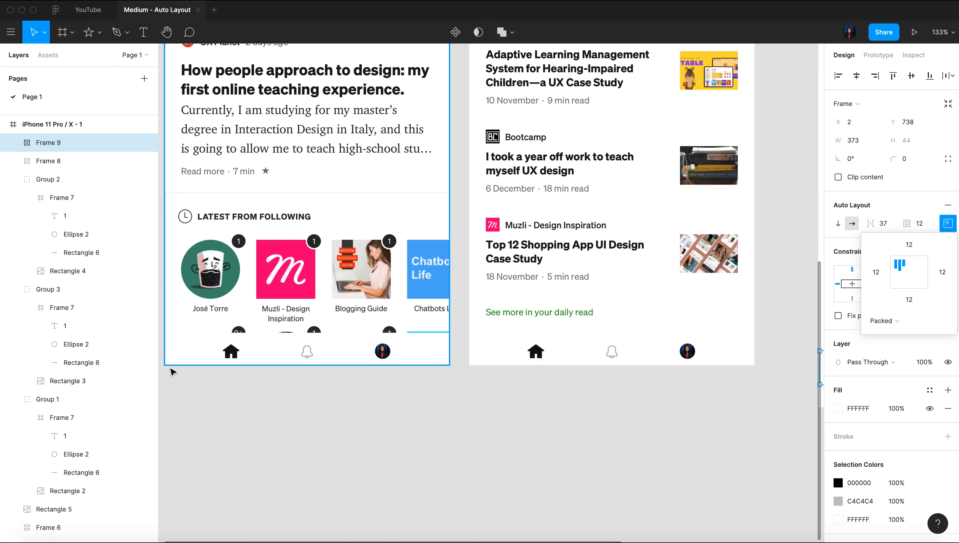
{"action": "scroll", "coordinate": [268, 449], "scroll_direction": "right", "scroll_amount": 5}
{"action": "scroll", "coordinate": [391, 434], "scroll_direction": "right", "scroll_amount": 5}
{"action": "scroll", "coordinate": [578, 449], "scroll_direction": "down", "scroll_amount": 1}
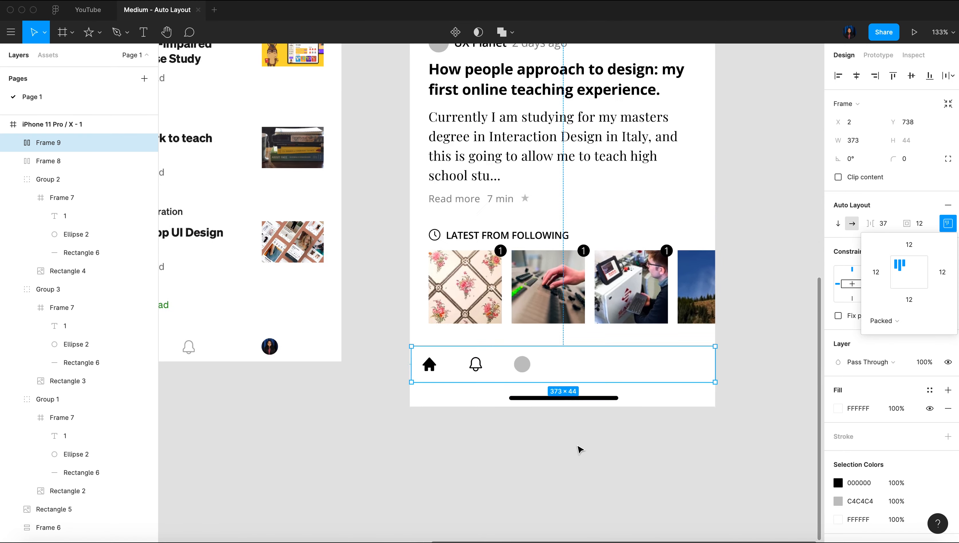
{"action": "scroll", "coordinate": [578, 449], "scroll_direction": "up", "scroll_amount": 3}
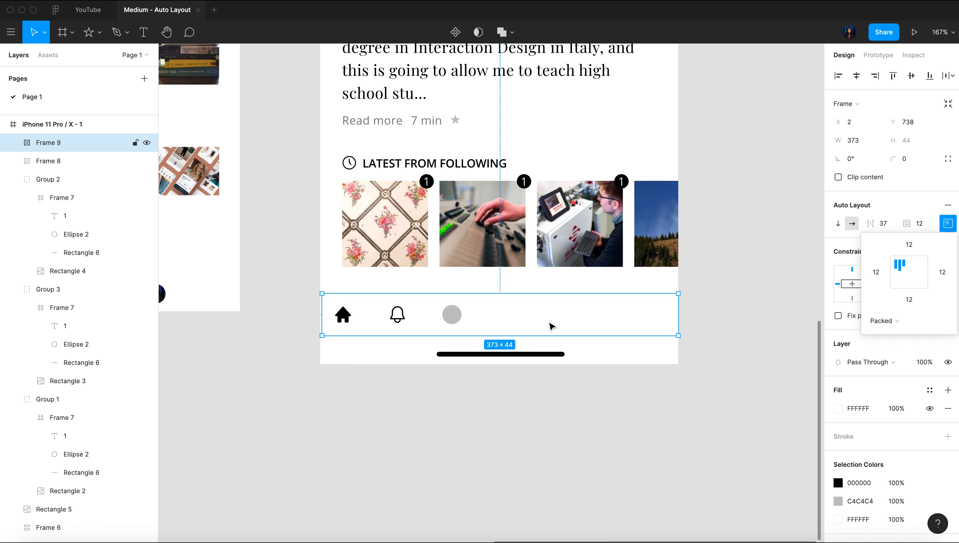
{"action": "key", "text": "super+z"}
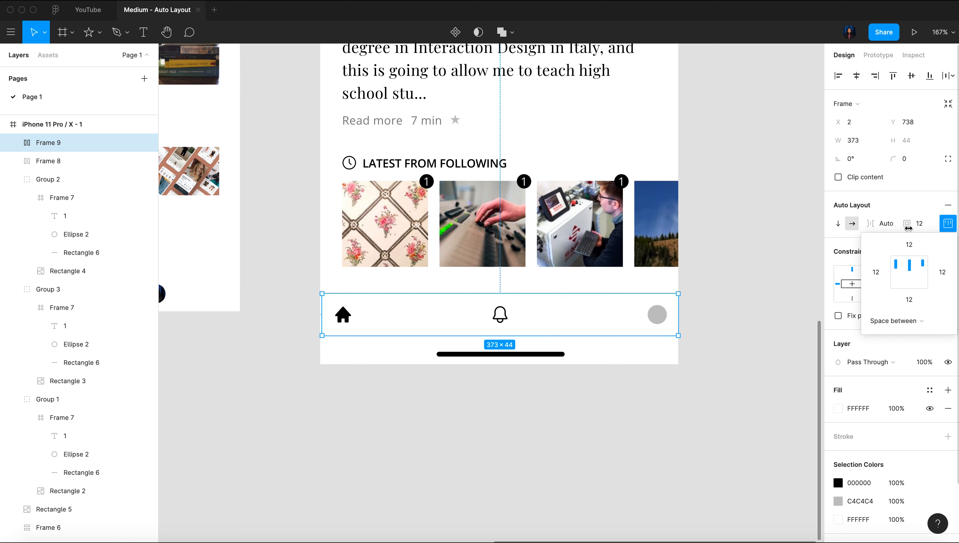
Set the spacing between the navigation bar's icons to 50 and align them to the centre of the bar
{"action": "left_click", "coordinate": [903, 195]}
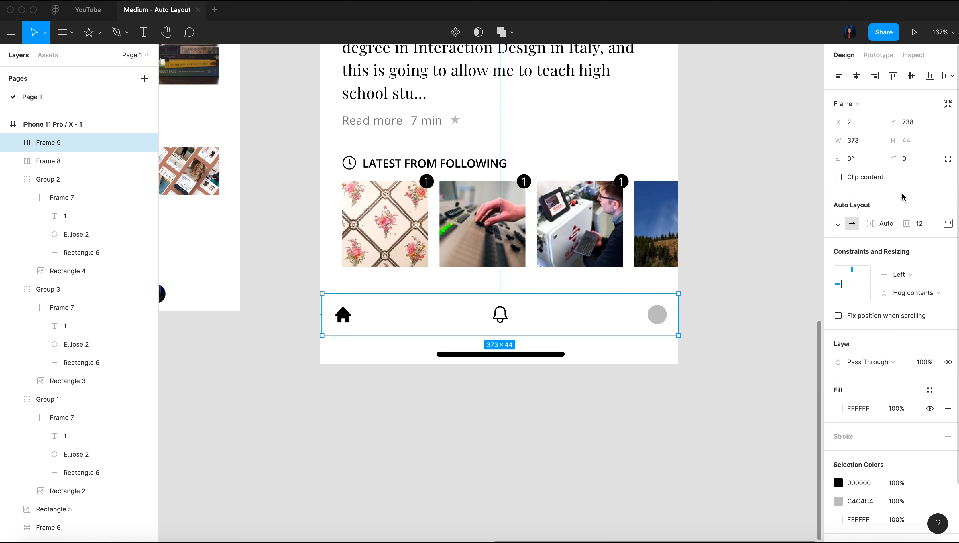
{"action": "left_click", "coordinate": [888, 225]}
{"action": "key", "text": "Return"}
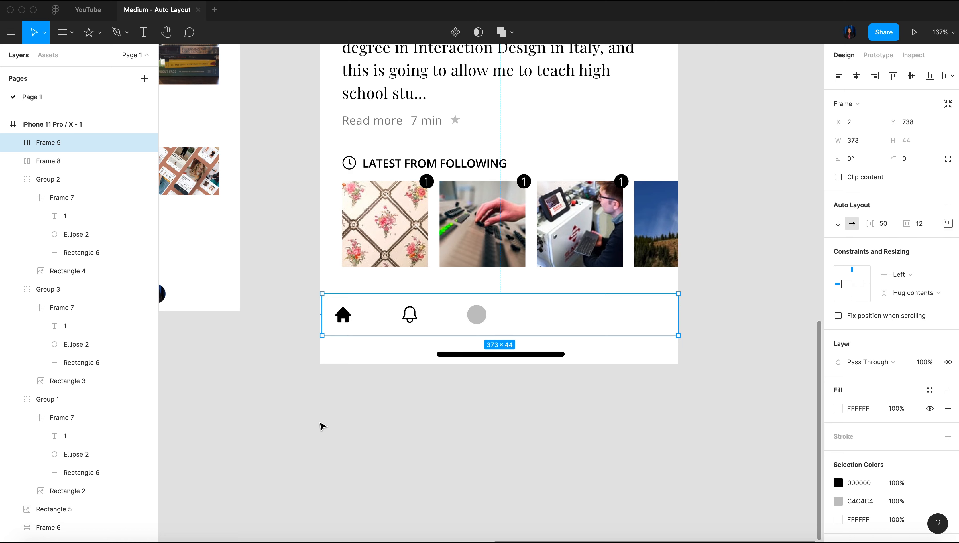
{"action": "left_click", "coordinate": [947, 223]}
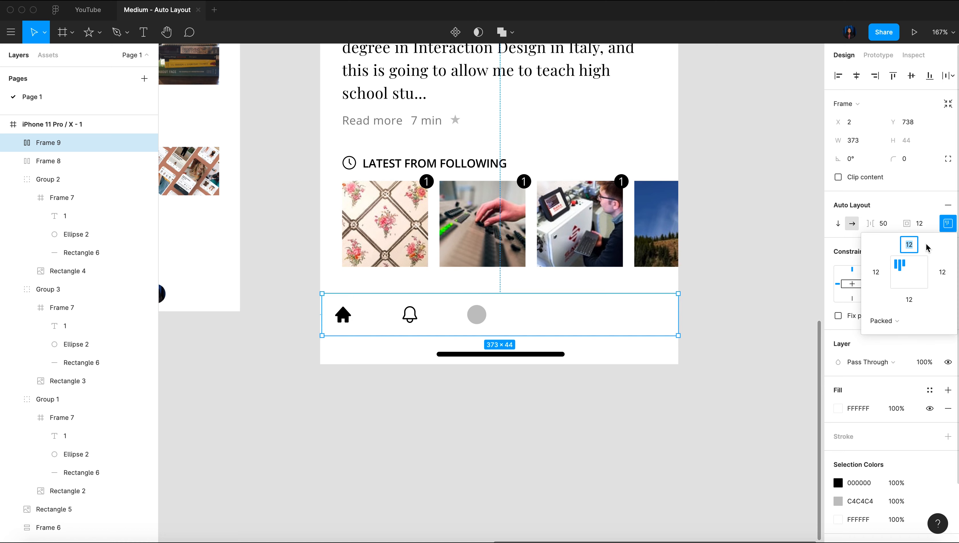
{"action": "left_click", "coordinate": [909, 272]}
Increase the spacing between the navigation bar's icons step by step to 79
{"action": "left_click", "coordinate": [890, 228]}
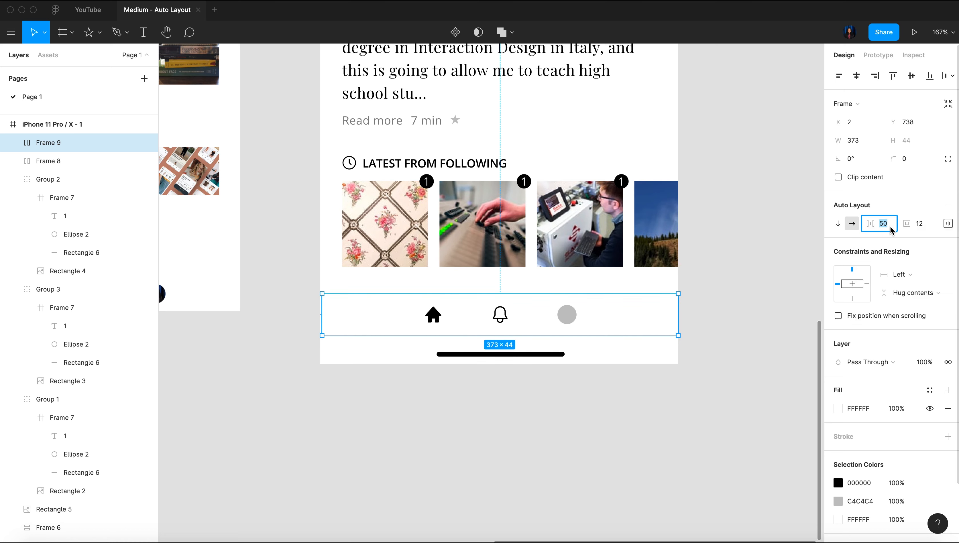
{"action": "key", "text": "Up"}
{"action": "key", "text": "Up"}
{"action": "key", "text": "Up"}
{"action": "key", "text": "Up"}
{"action": "key", "text": "Up"}
{"action": "key", "text": "Up"}
{"action": "key", "text": "Up"}
{"action": "key", "text": "Up"}
{"action": "key", "text": "Up"}
{"action": "key", "text": "Up"}
{"action": "key", "text": "Up"}
{"action": "key", "text": "Up"}
{"action": "key", "text": "Up"}
{"action": "key", "text": "Up"}
{"action": "key", "text": "Up"}
{"action": "key", "text": "Up"}
{"action": "key", "text": "Up"}
{"action": "key", "text": "Up"}
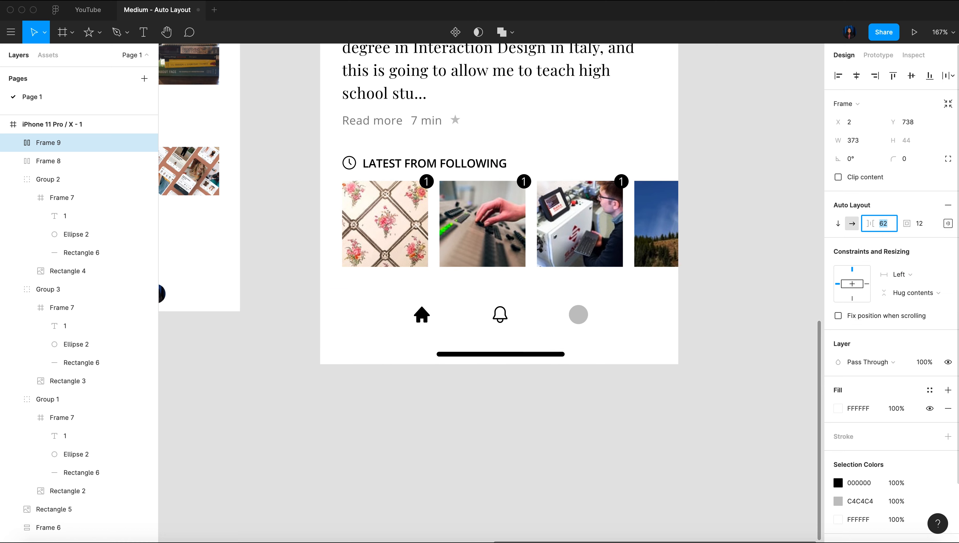
{"action": "key", "text": "Up"}
{"action": "key", "text": "Up"}
{"action": "key", "text": "Up"}
{"action": "key", "text": "Up"}
{"action": "key", "text": "Up"}
{"action": "key", "text": "Up"}
{"action": "key", "text": "Up"}
{"action": "key", "text": "Up"}
{"action": "key", "text": "Up"}
{"action": "key", "text": "Up"}
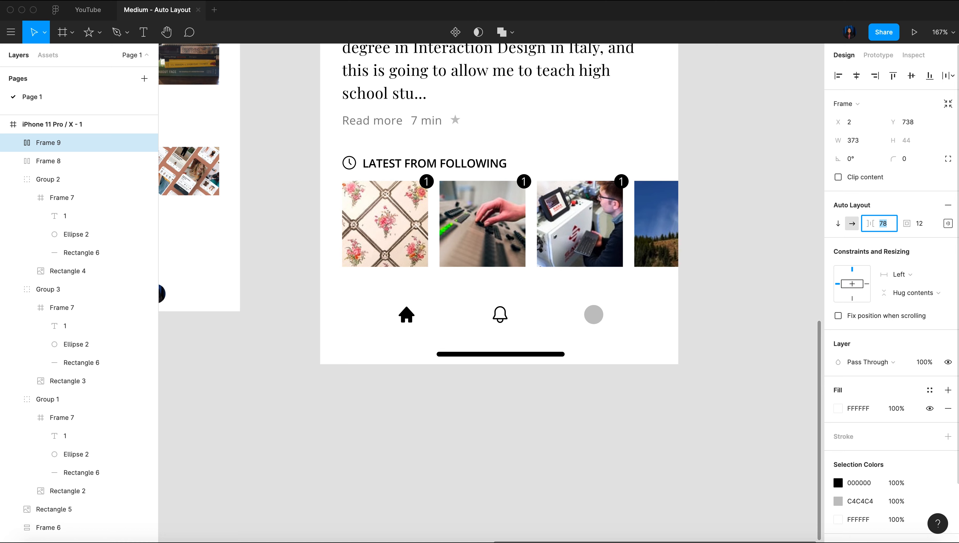
{"action": "key", "text": "Up"}
{"action": "key", "text": "Return"}
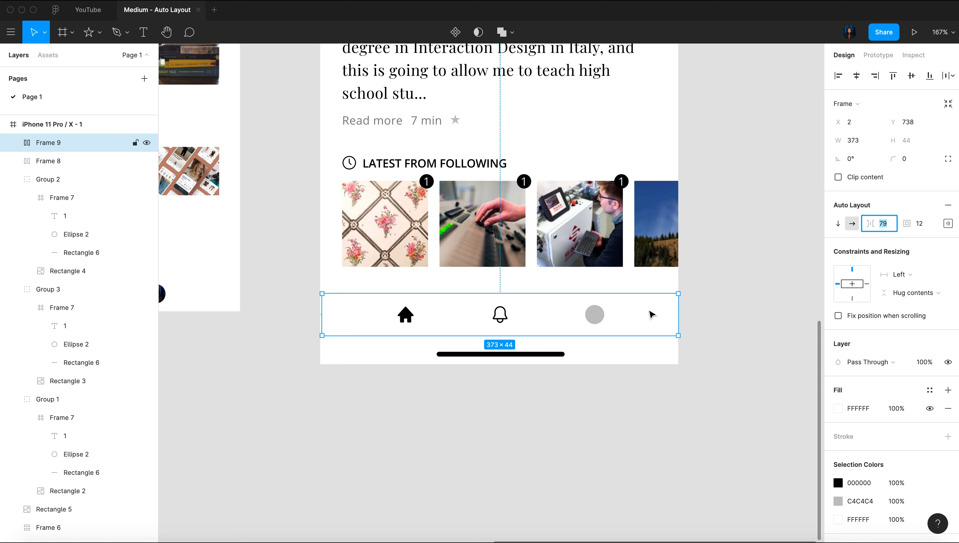
Widen the navigation bar to 375 to meet the phone frame's left edge and set its icon spacing to 80
{"action": "left_click_drag", "start_coordinate": [322, 314], "coordinate": [315, 315]}
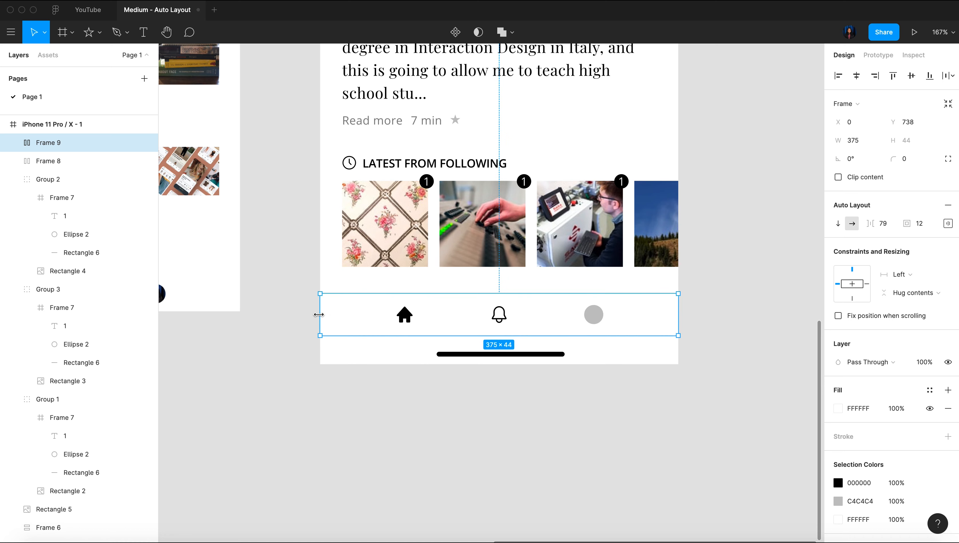
{"action": "left_click", "coordinate": [895, 225]}
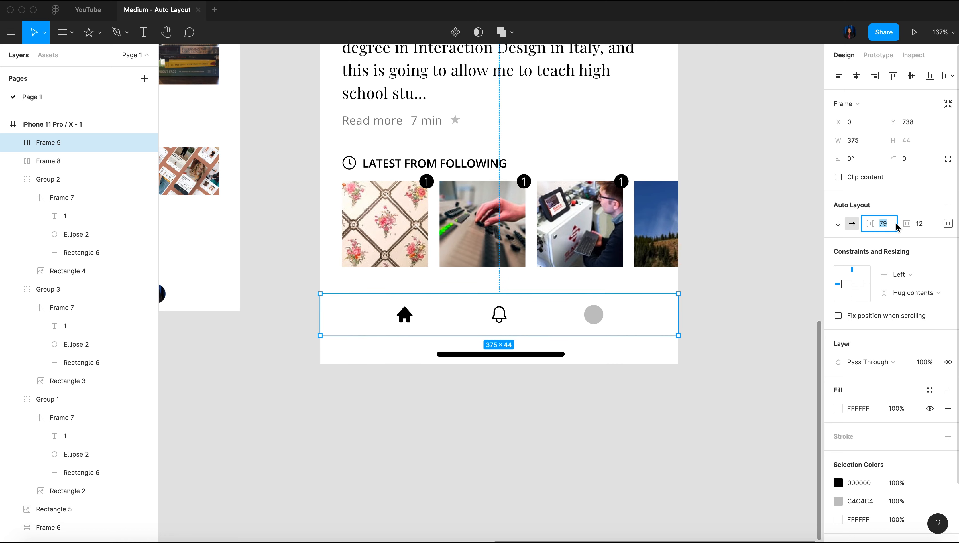
{"action": "type", "text": "80"}
{"action": "key", "text": "Return"}
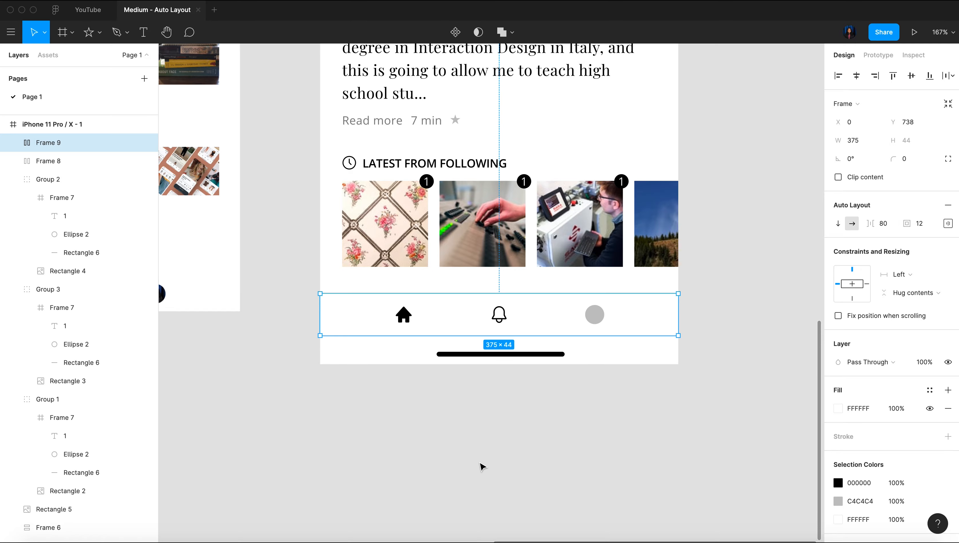
Set the navigation bar's top and bottom padding to 8
{"action": "scroll", "coordinate": [608, 458], "scroll_direction": "down", "scroll_amount": 5}
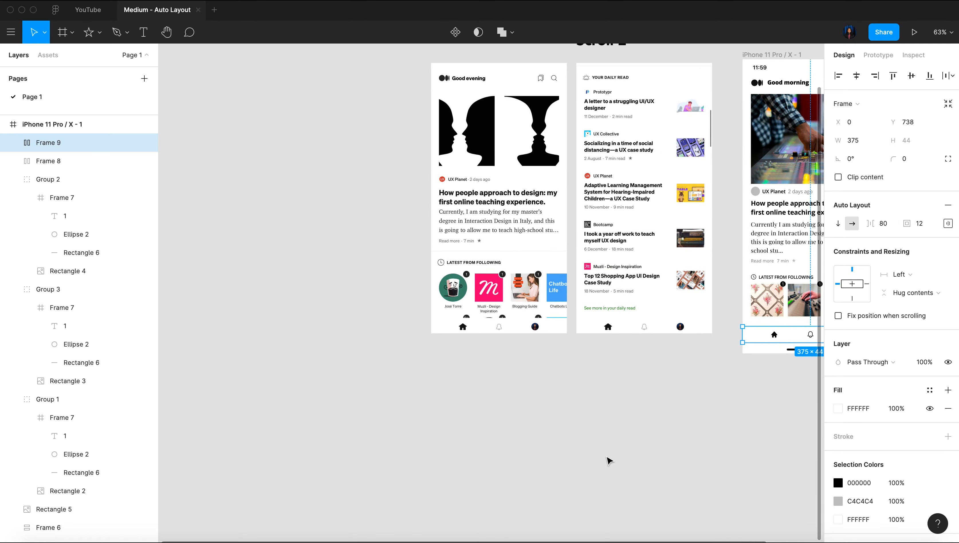
{"action": "scroll", "coordinate": [514, 407], "scroll_direction": "up", "scroll_amount": 5}
{"action": "scroll", "coordinate": [606, 329], "scroll_direction": "up", "scroll_amount": 5}
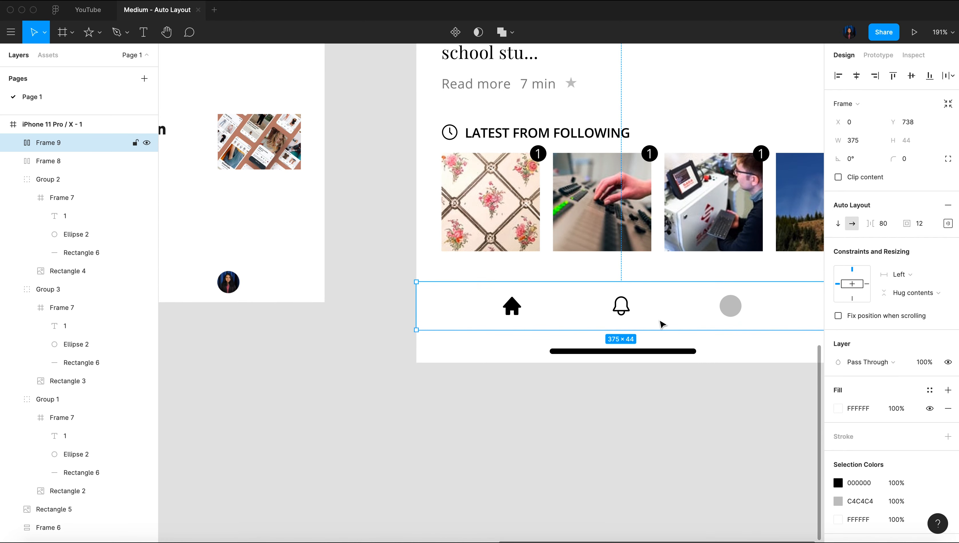
{"action": "left_click", "coordinate": [948, 223]}
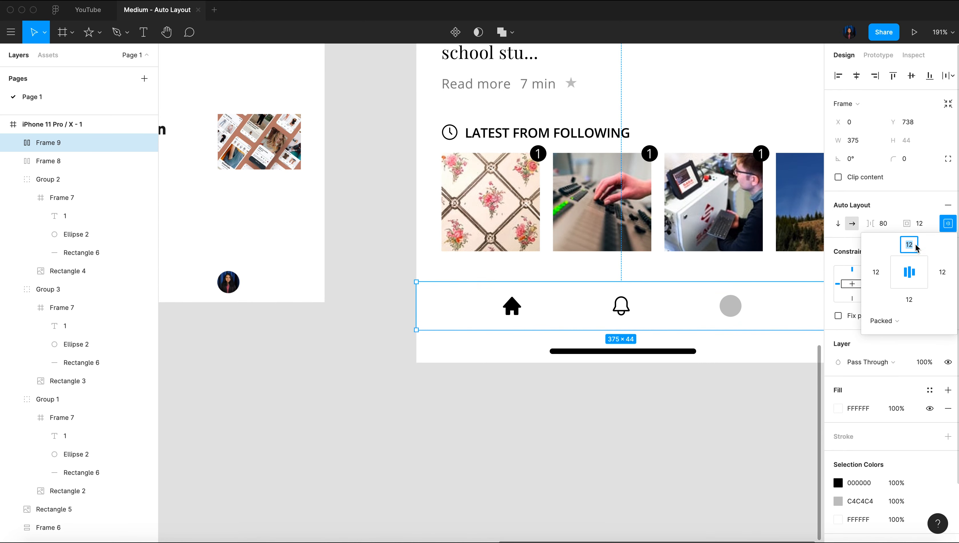
{"action": "type", "text": "8"}
{"action": "left_click", "coordinate": [909, 299]}
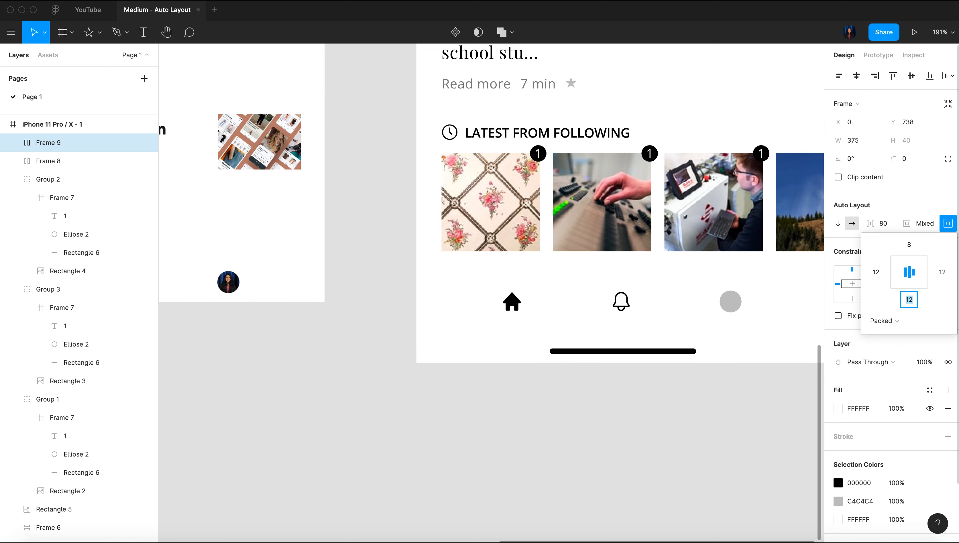
{"action": "type", "text": "8"}
{"action": "key", "text": "Return"}
Compare the navigation bar and the LATEST FROM FOLLOWING section with the reference screens
{"action": "scroll", "coordinate": [608, 396], "scroll_direction": "down", "scroll_amount": 5}
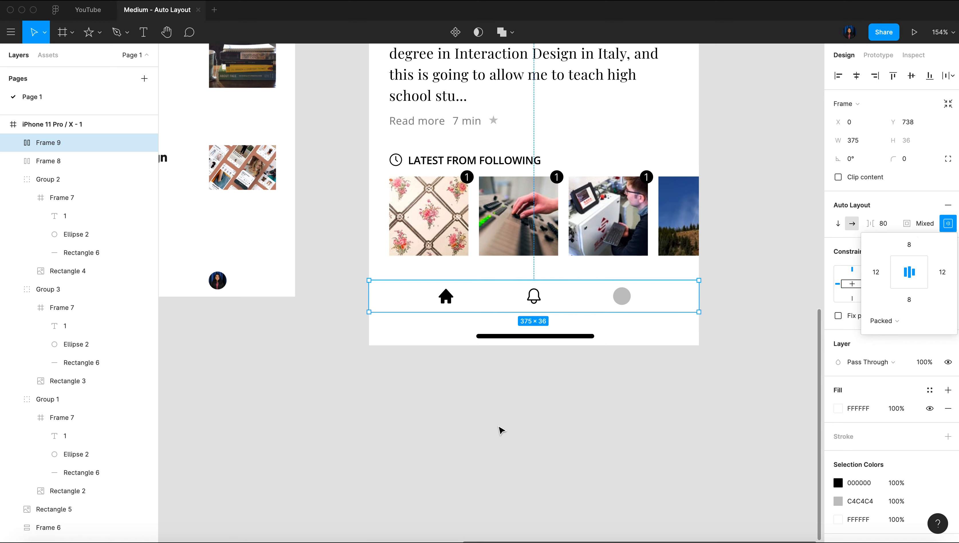
{"action": "scroll", "coordinate": [501, 430], "scroll_direction": "left", "scroll_amount": 15}
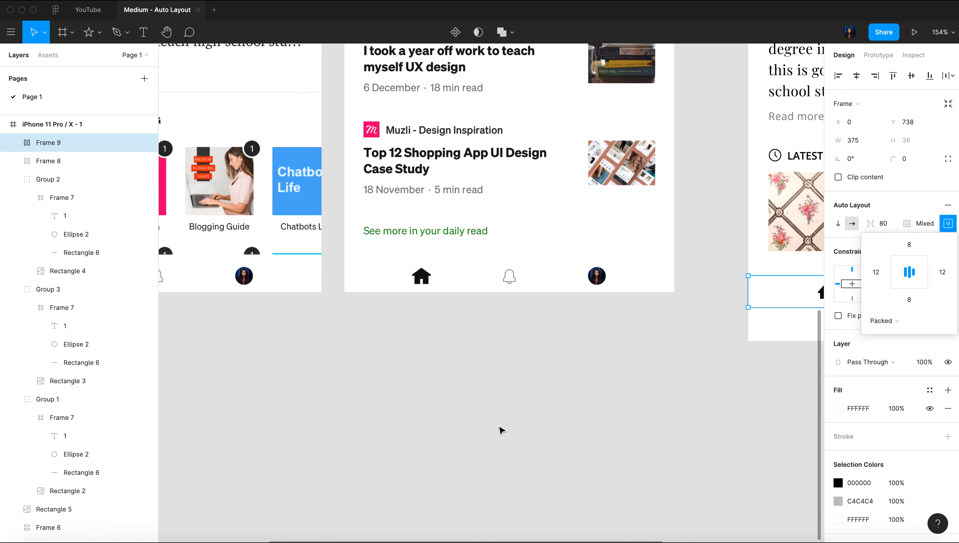
{"action": "scroll", "coordinate": [501, 430], "scroll_direction": "right", "scroll_amount": 15}
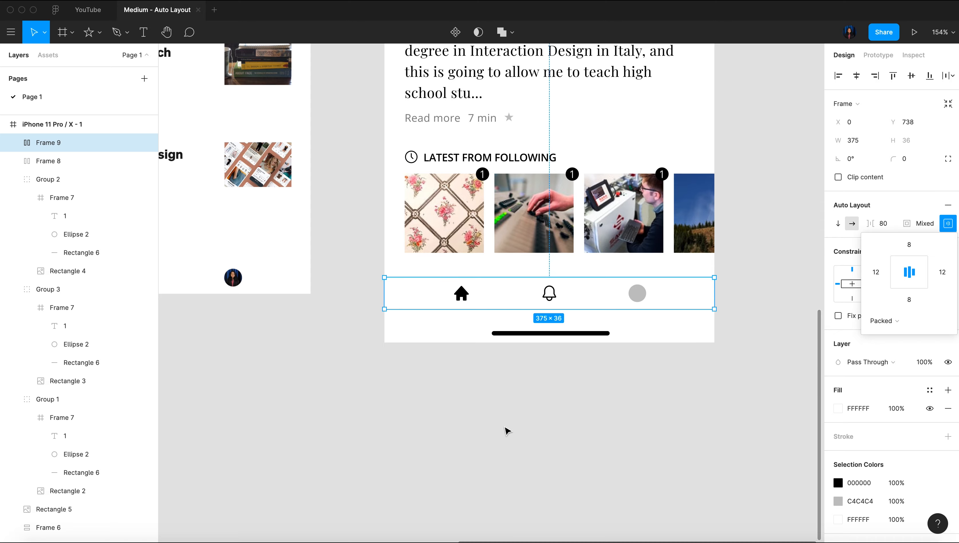
{"action": "scroll", "coordinate": [507, 430], "scroll_direction": "down", "scroll_amount": 5}
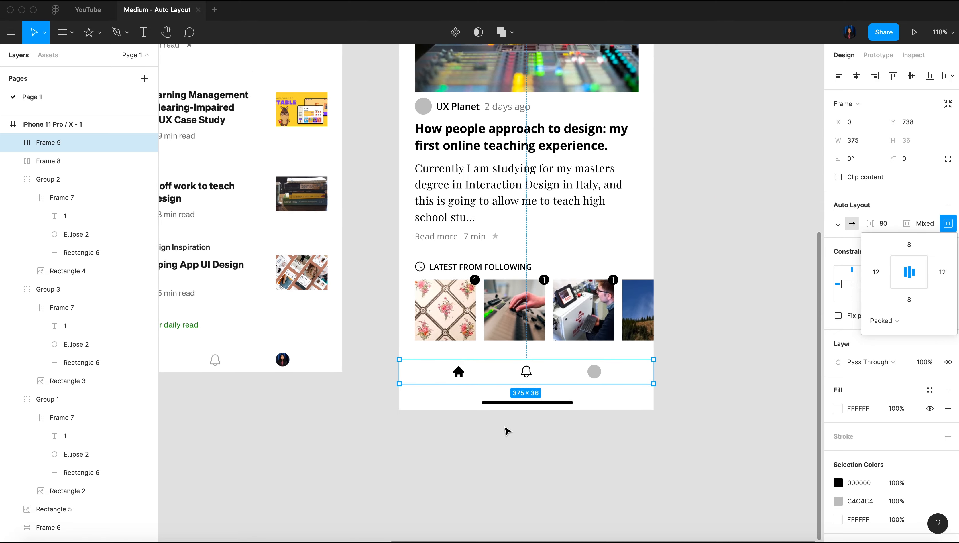
{"action": "left_click", "coordinate": [685, 231]}
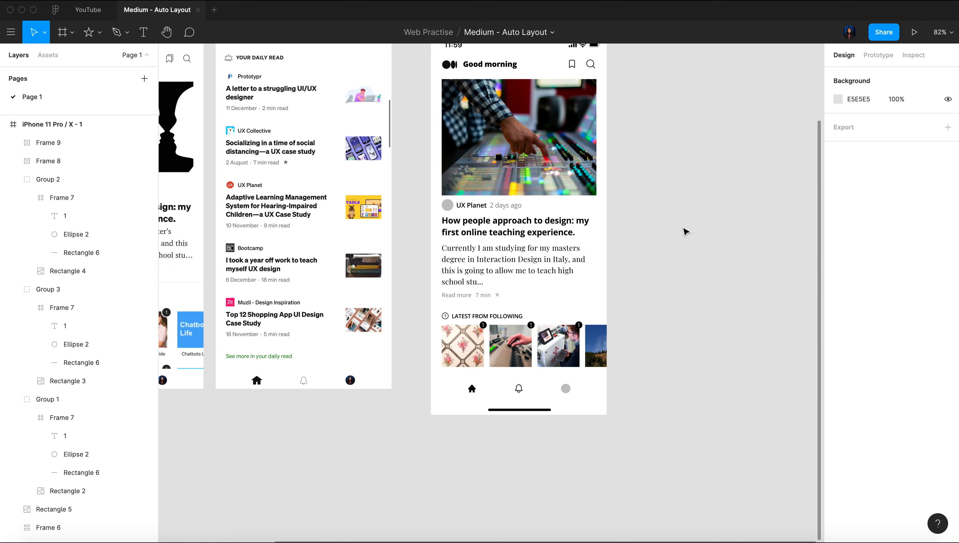
{"action": "scroll", "coordinate": [684, 231], "scroll_direction": "left", "scroll_amount": 4}
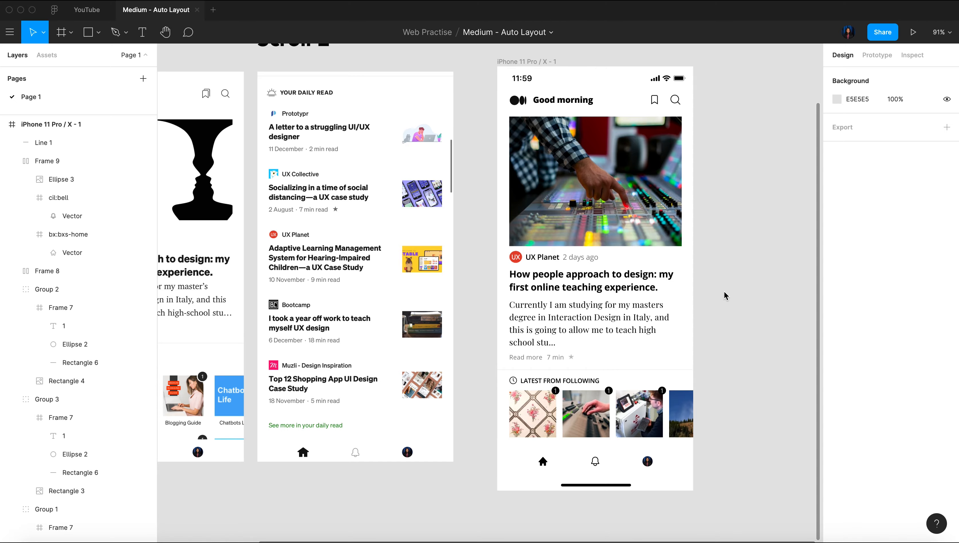
{"action": "scroll", "coordinate": [724, 293], "scroll_direction": "up", "scroll_amount": 5}
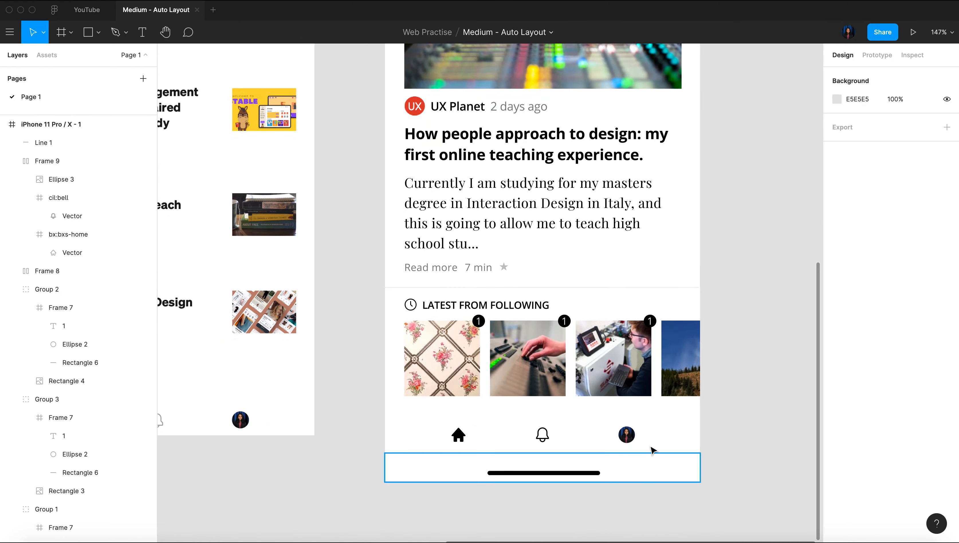
{"action": "scroll", "coordinate": [564, 392], "scroll_direction": "down", "scroll_amount": 5}
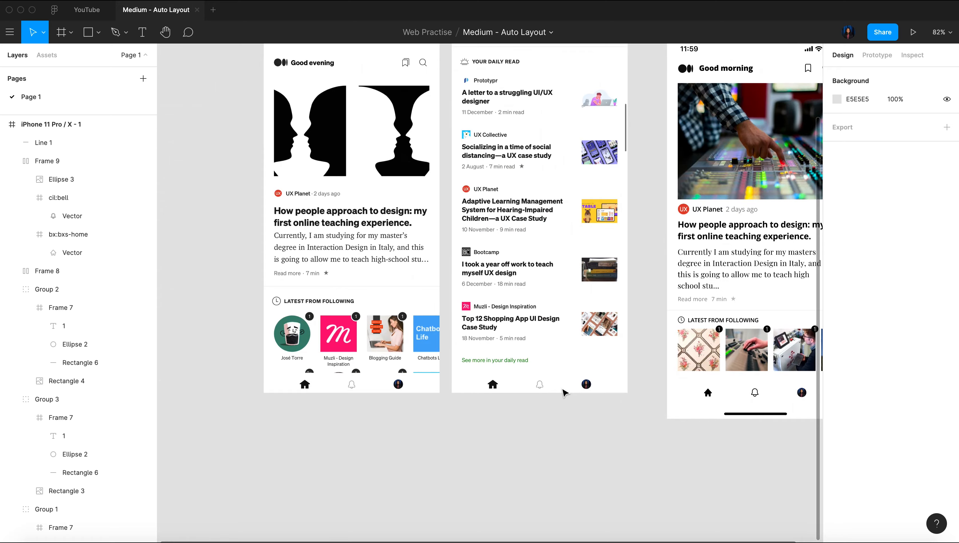
{"action": "scroll", "coordinate": [564, 392], "scroll_direction": "right", "scroll_amount": 5}
{"action": "scroll", "coordinate": [475, 374], "scroll_direction": "up", "scroll_amount": 5}
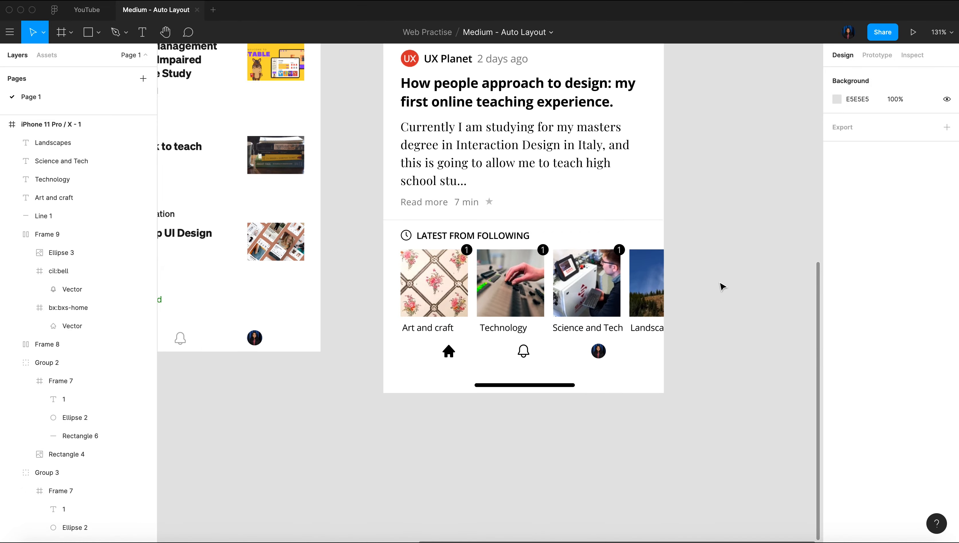
{"action": "scroll", "coordinate": [717, 282], "scroll_direction": "up", "scroll_amount": 2}
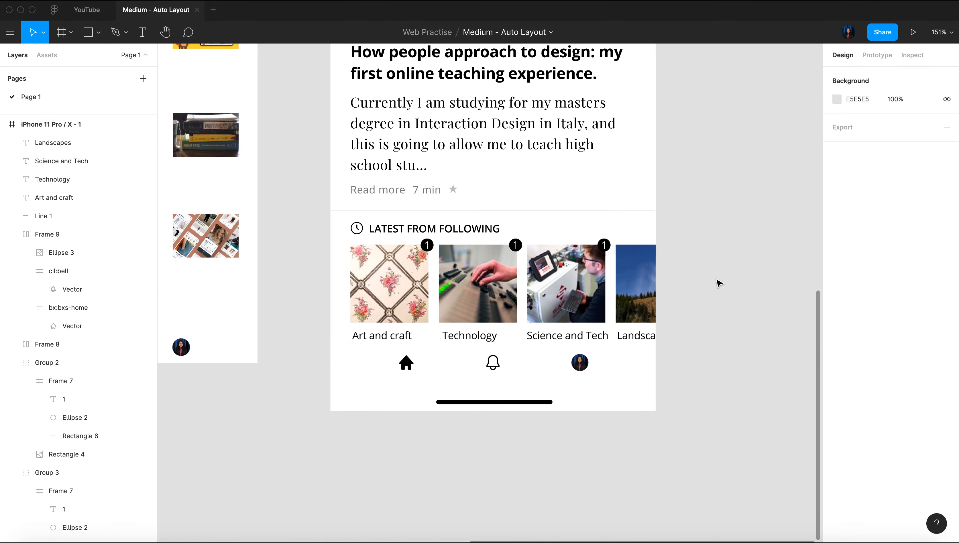
Align the "Art and craft" label with the left edge of the floral image group above it
{"action": "left_click", "coordinate": [384, 340]}
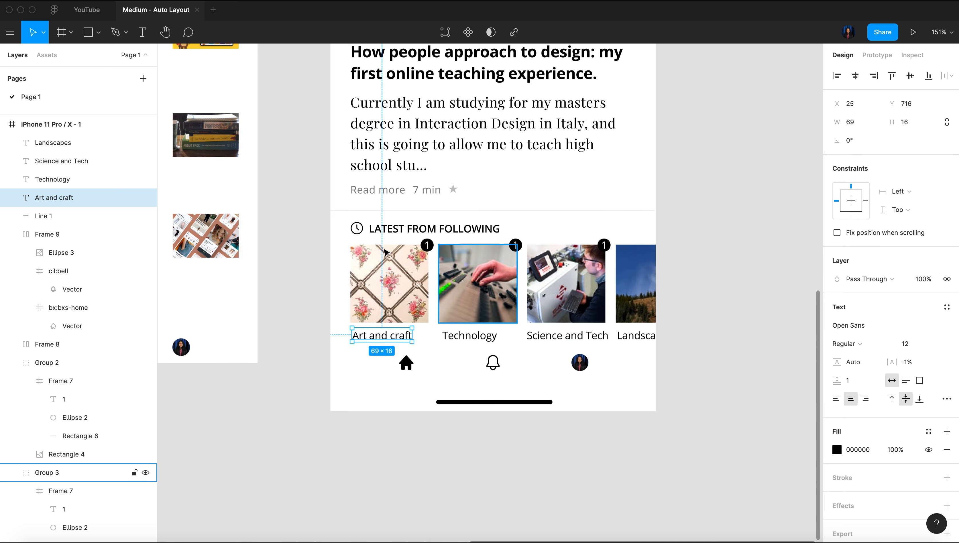
{"action": "scroll", "coordinate": [383, 246], "scroll_direction": "up", "scroll_amount": 3}
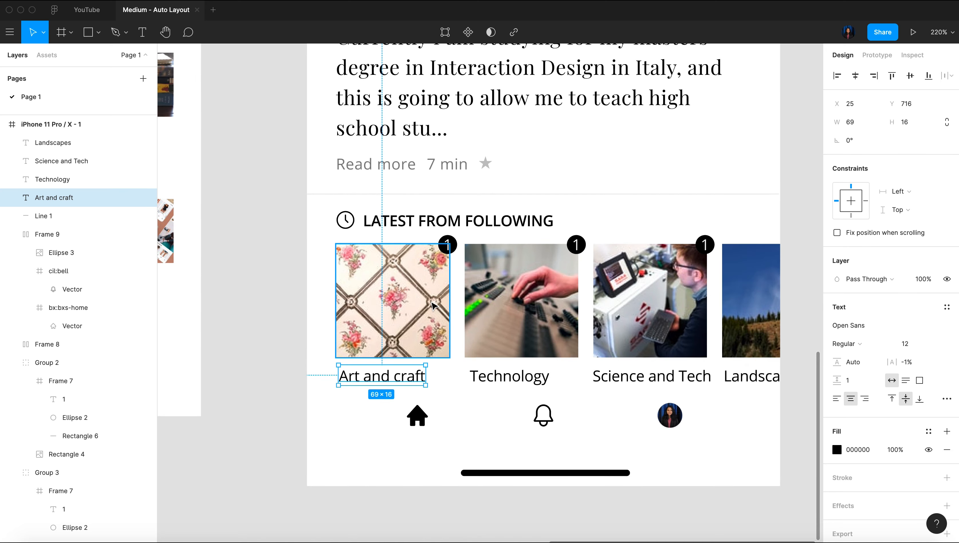
{"action": "left_click", "coordinate": [432, 304]}
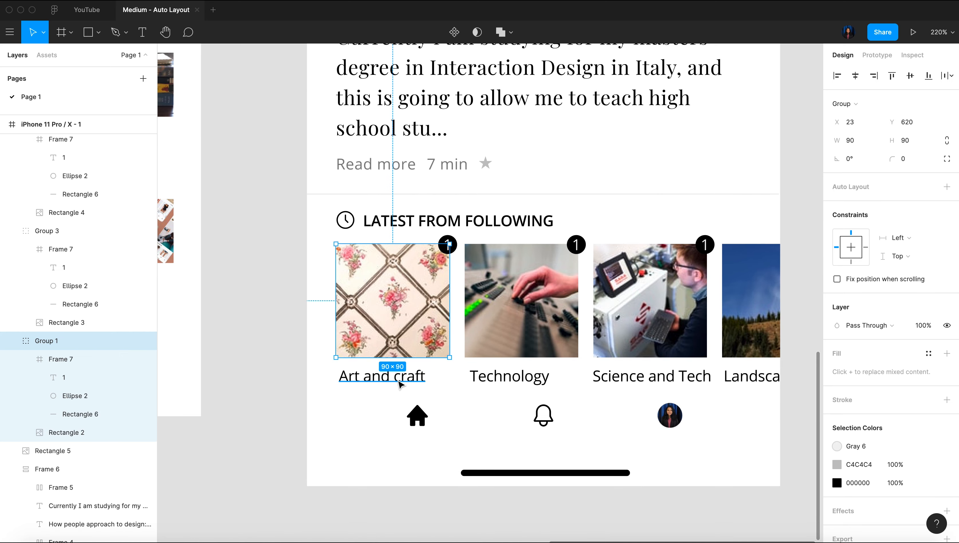
{"action": "left_click", "coordinate": [384, 376], "text": "shift"}
{"action": "left_click", "coordinate": [837, 76]}
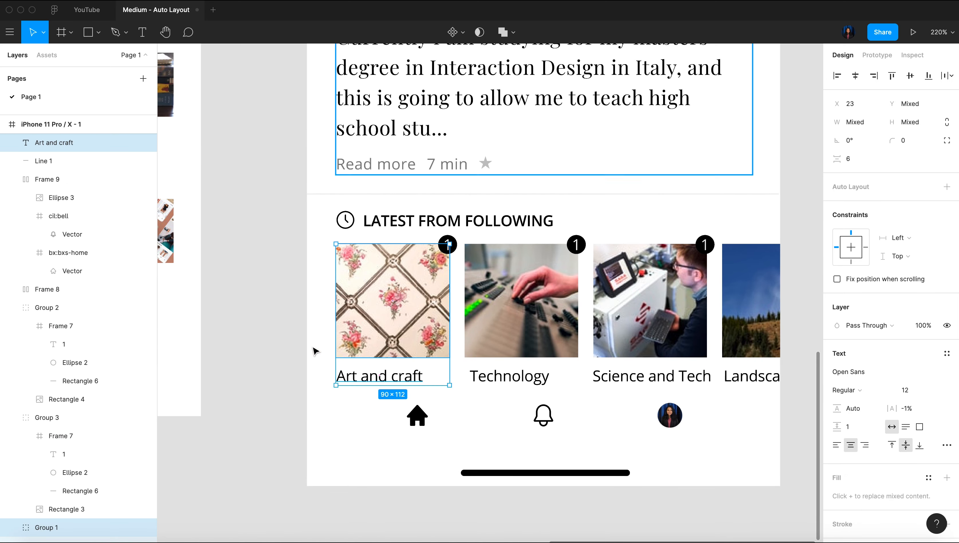
Wrap the floral image and "Art and craft" in an auto layout; left-align "Technology" with its image and wrap that pair too
{"action": "key", "text": "shift+a"}
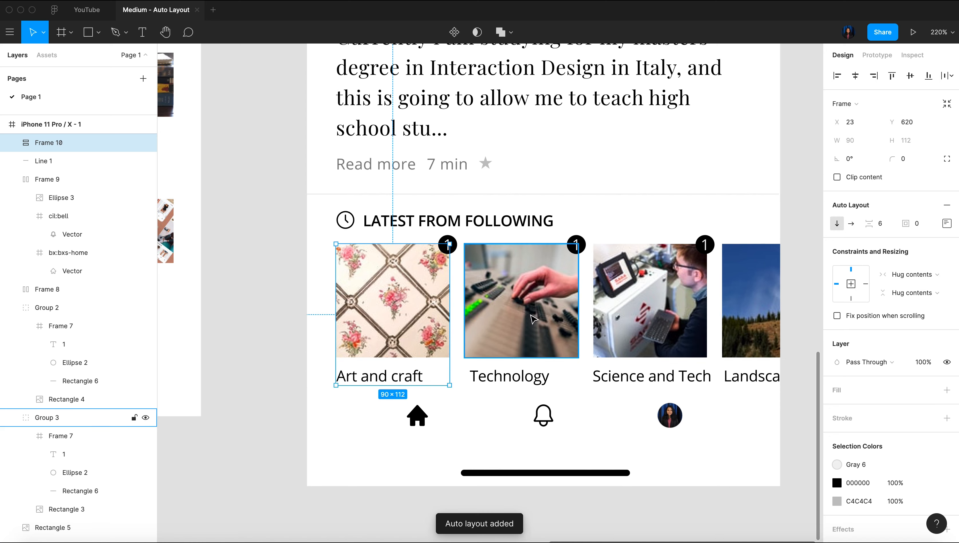
{"action": "left_click", "coordinate": [514, 350]}
{"action": "left_click", "coordinate": [491, 383], "text": "shift"}
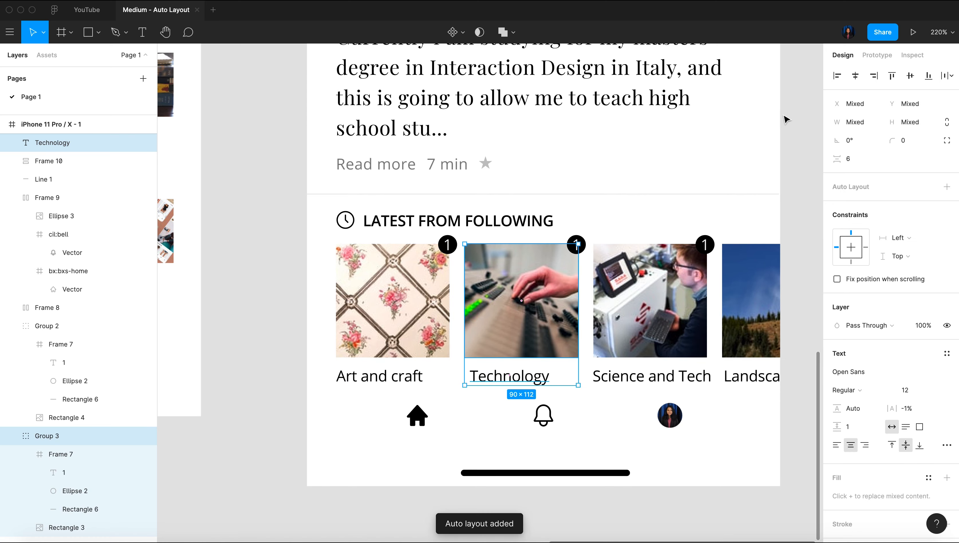
{"action": "left_click", "coordinate": [831, 78]}
{"action": "key", "text": "shift+a"}
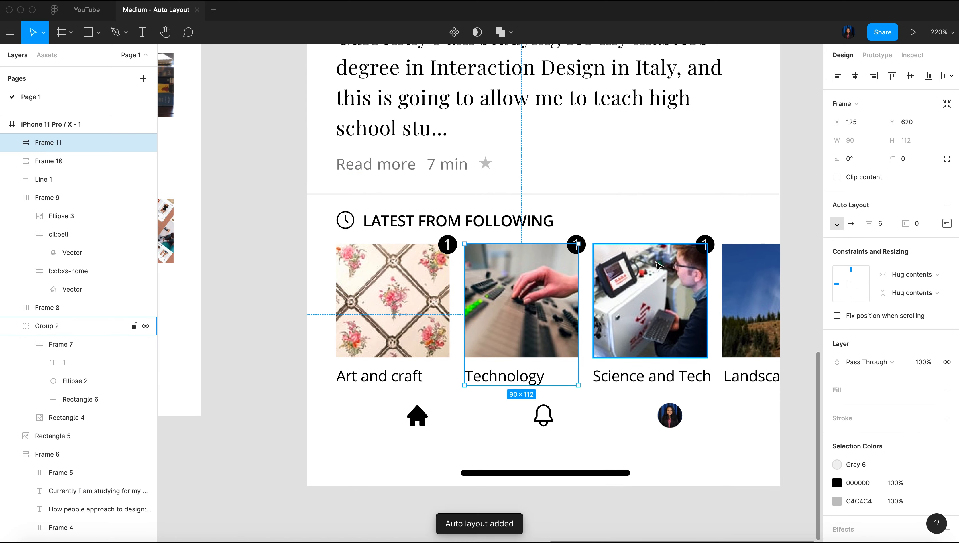
Wrap the "Science and Tech" image with its label, and the landscape image with its label, in separate auto layouts
{"action": "left_click", "coordinate": [642, 347]}
{"action": "left_click", "coordinate": [643, 378], "text": "shift"}
{"action": "key", "text": "shift+a"}
{"action": "left_click", "coordinate": [746, 344]}
{"action": "left_click", "coordinate": [747, 377], "text": "shift"}
{"action": "key", "text": "shift+a"}
Check the four labelled image groups and examine the YOUR DAILY READ list in the Scroll 2 reference
{"action": "left_click", "coordinate": [392, 305]}
{"action": "left_click", "coordinate": [521, 304], "text": "shift"}
{"action": "left_click", "coordinate": [649, 304], "text": "shift"}
{"action": "left_click", "coordinate": [751, 300], "text": "shift"}
{"action": "left_click", "coordinate": [805, 182]}
{"action": "scroll", "coordinate": [805, 182], "scroll_direction": "down", "scroll_amount": 5}
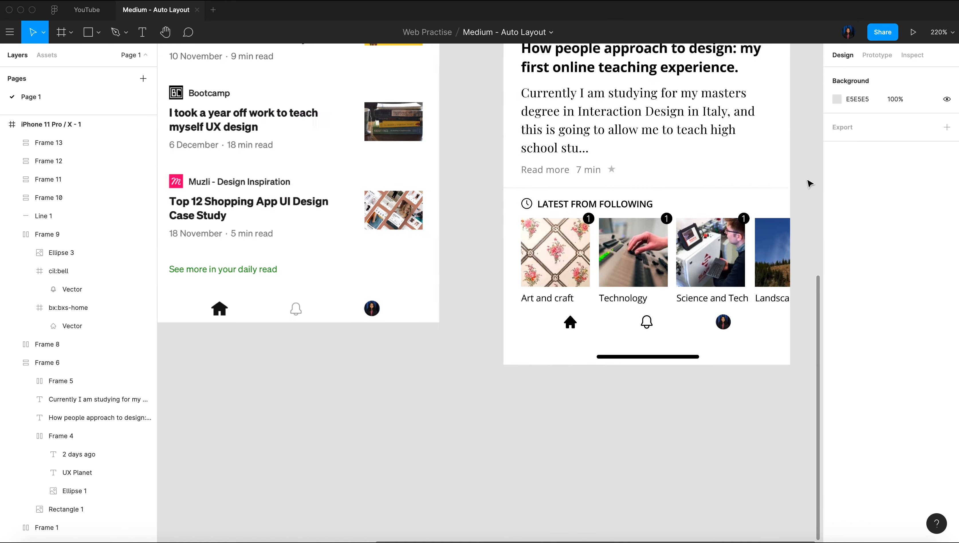
{"action": "scroll", "coordinate": [739, 194], "scroll_direction": "up", "scroll_amount": 4}
{"action": "scroll", "coordinate": [616, 152], "scroll_direction": "down", "scroll_amount": 5}
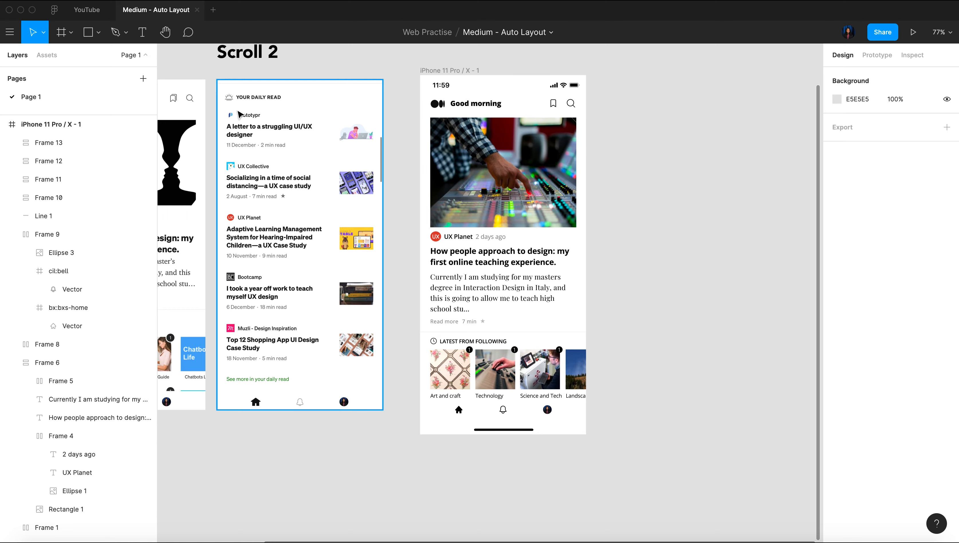
{"action": "scroll", "coordinate": [230, 115], "scroll_direction": "up", "scroll_amount": 5}
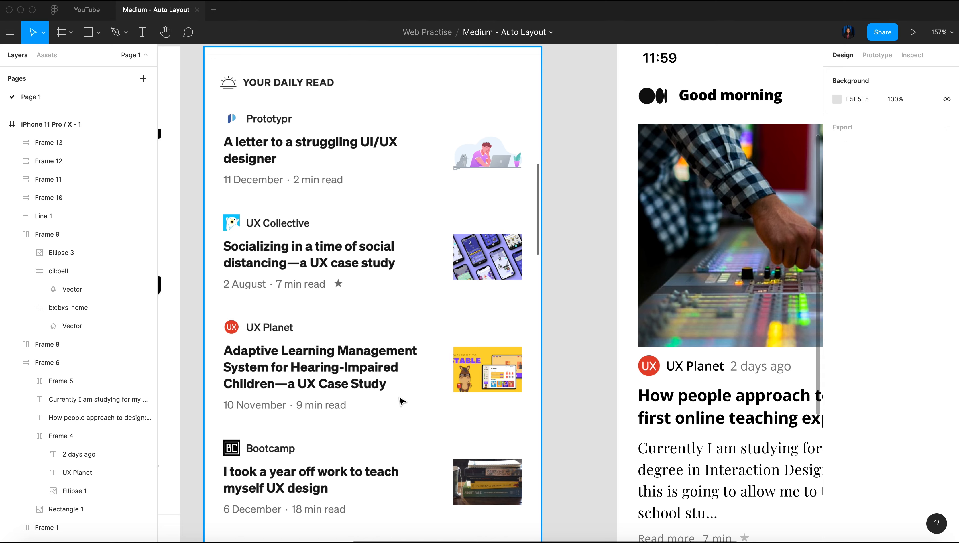
{"action": "scroll", "coordinate": [376, 212], "scroll_direction": "down", "scroll_amount": 5}
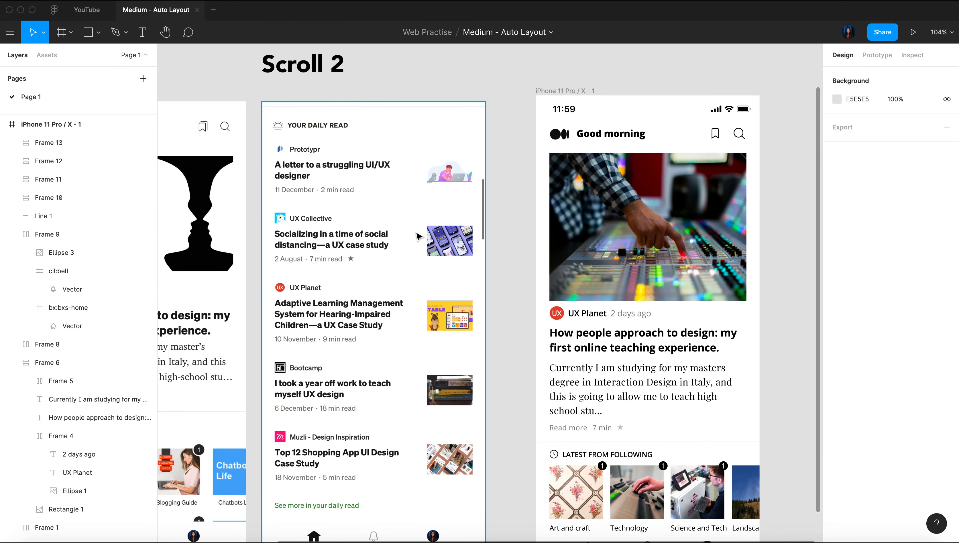
{"action": "scroll", "coordinate": [418, 237], "scroll_direction": "right", "scroll_amount": 2}
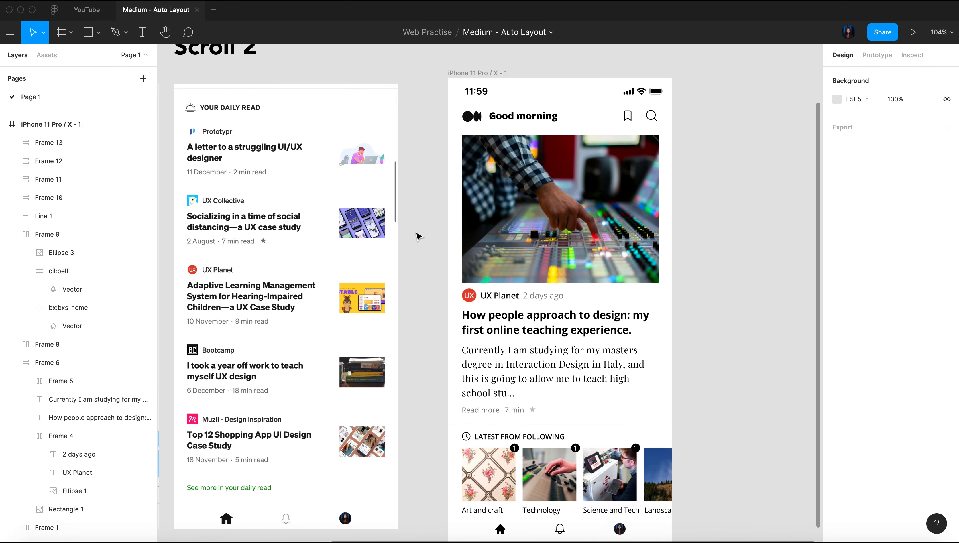
Add a blank 375 × 812 iPhone 11 Pro / X frame beside the homepage frame for recreating the daily read section
{"action": "scroll", "coordinate": [417, 235], "scroll_direction": "down", "scroll_amount": 4}
{"action": "key", "text": "f"}
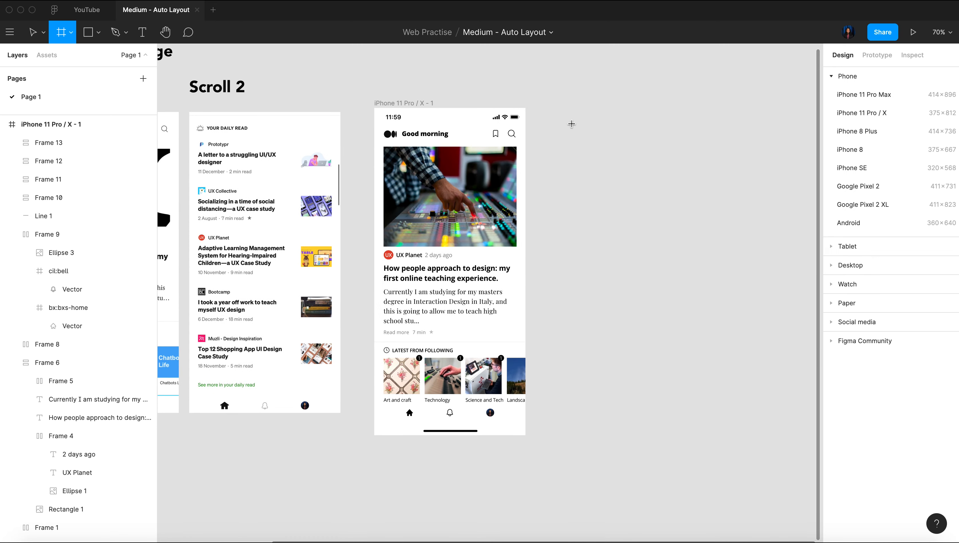
{"action": "left_click", "coordinate": [890, 113]}
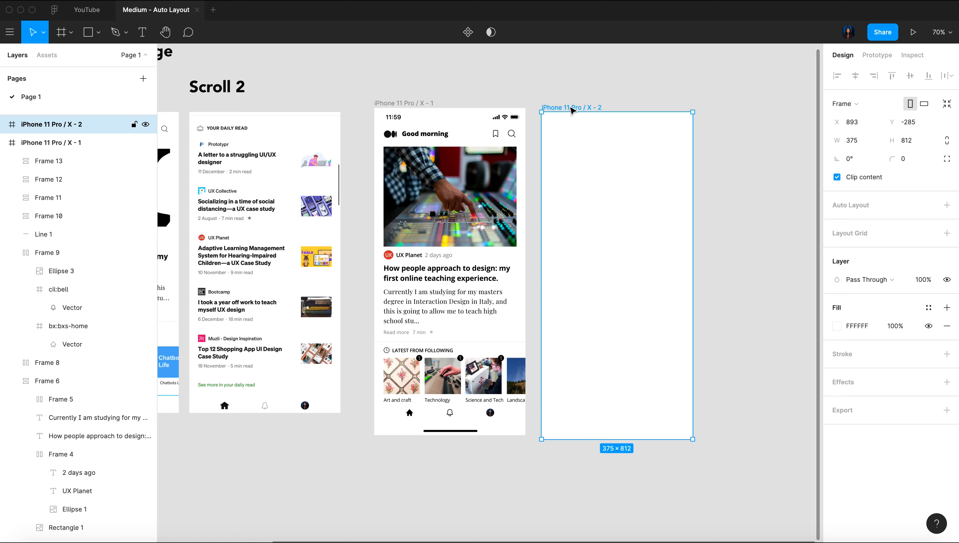
{"action": "scroll", "coordinate": [571, 110], "scroll_direction": "left", "scroll_amount": 3}
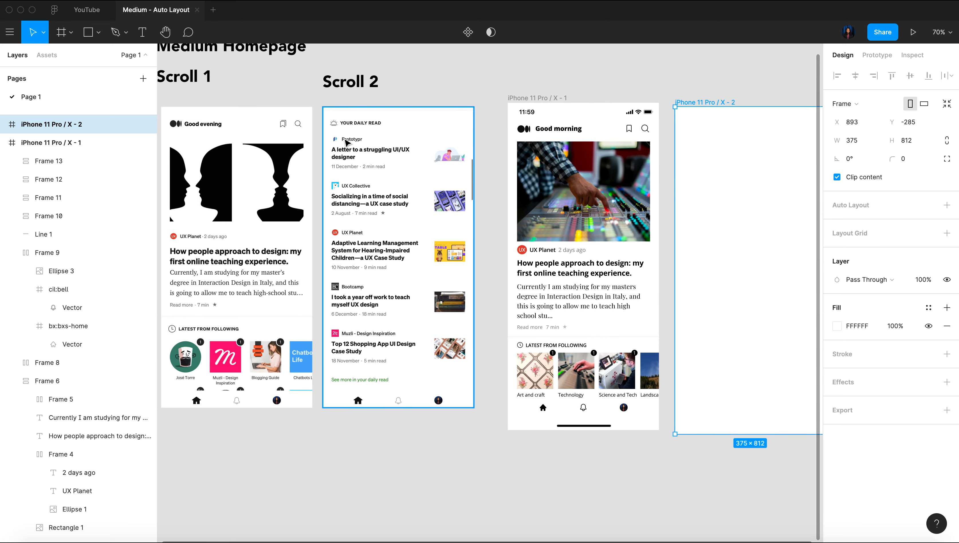
{"action": "scroll", "coordinate": [344, 140], "scroll_direction": "up", "scroll_amount": 5}
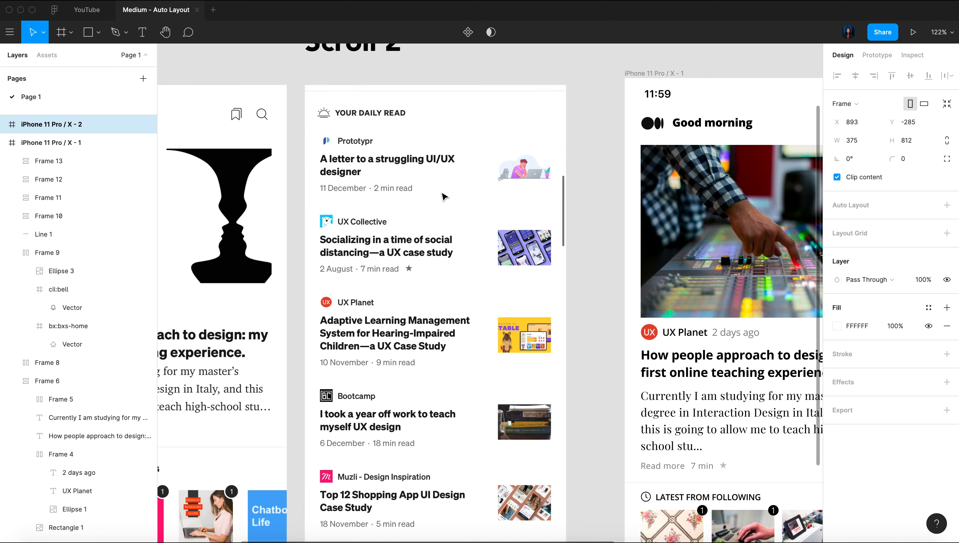
{"action": "scroll", "coordinate": [629, 164], "scroll_direction": "right", "scroll_amount": 10}
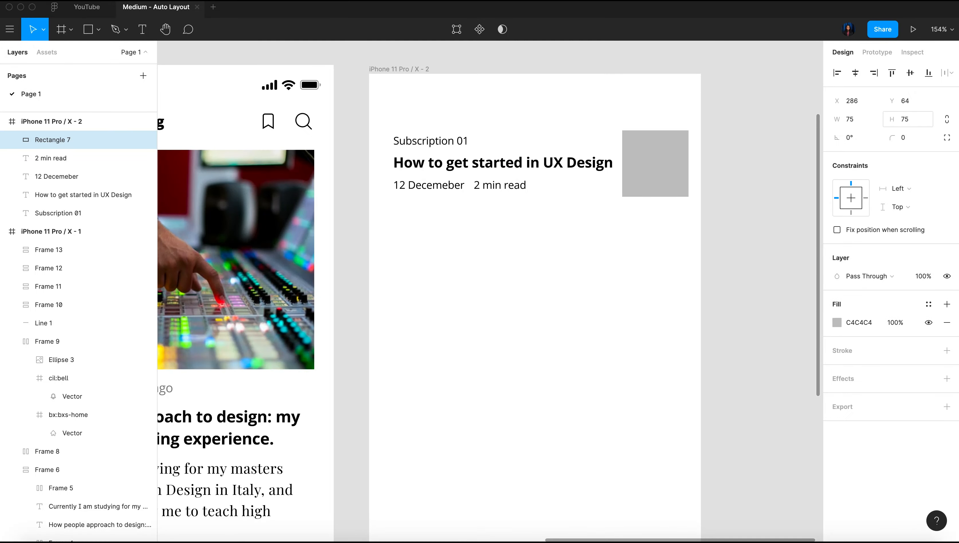
Indent the "Subscription 01" label above the heading and place the date and read-time texts closer beneath the heading
{"action": "left_click_drag", "start_coordinate": [425, 146], "coordinate": [421, 180]}
{"action": "left_click", "coordinate": [422, 185]}
{"action": "left_click", "coordinate": [492, 185], "text": "shift"}
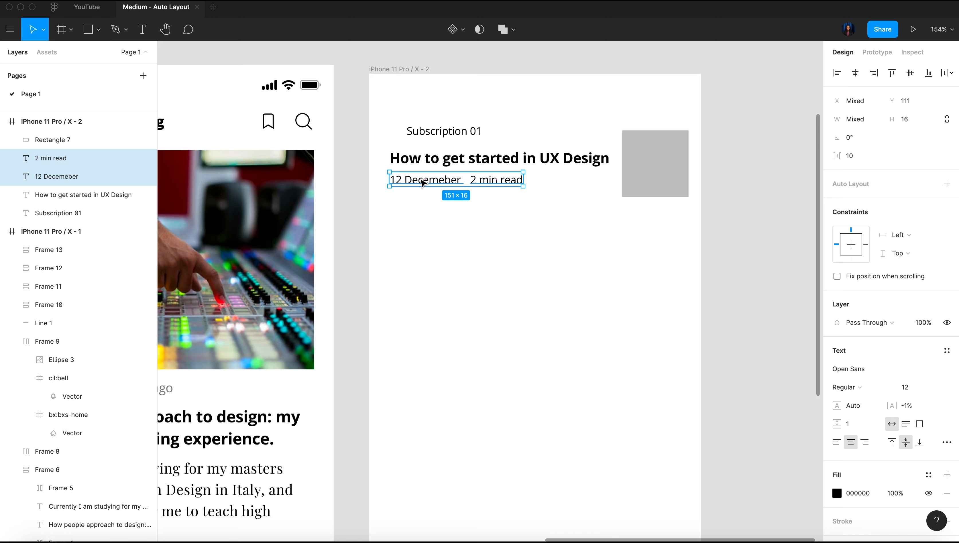
Draw an 18 × 18 circle just before the "Subscription 01" label as the publication's icon placeholder
{"action": "scroll", "coordinate": [391, 141], "scroll_direction": "up", "scroll_amount": 5}
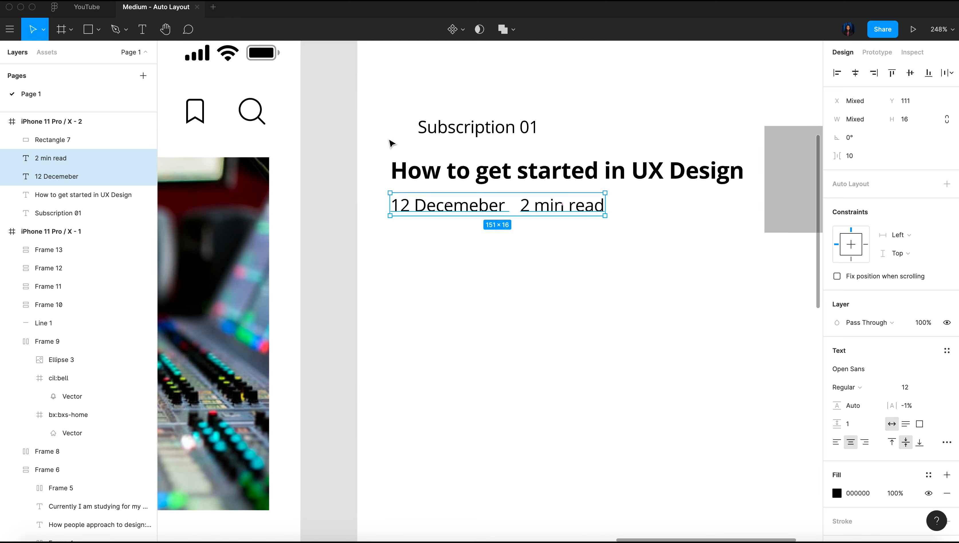
{"action": "key", "text": "o"}
{"action": "left_click_drag", "start_coordinate": [385, 112], "coordinate": [410, 140]}
Align the circle and "Subscription 01" on their vertical centers and wrap them in a horizontal auto layout with spacing 4
{"action": "left_click", "coordinate": [453, 132]}
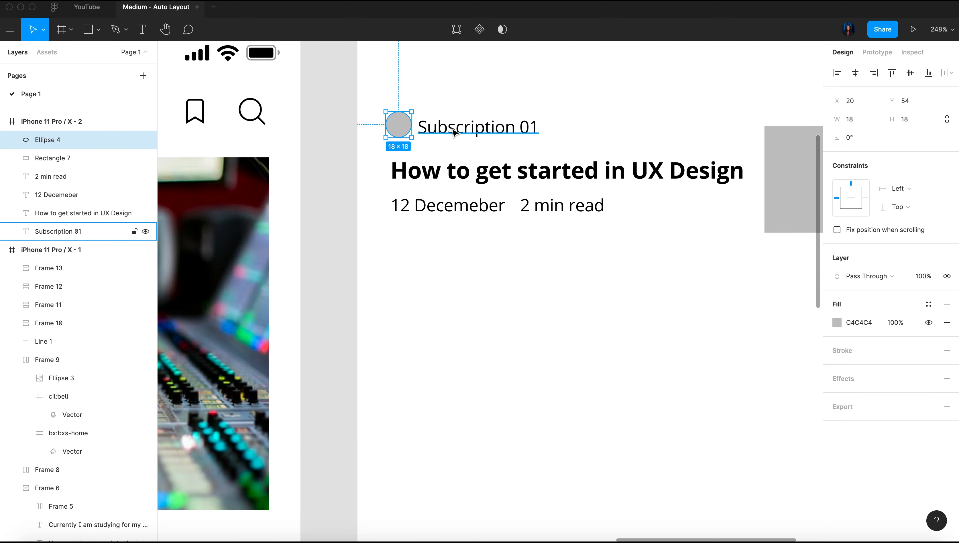
{"action": "scroll", "coordinate": [453, 132], "scroll_direction": "down", "scroll_amount": 4}
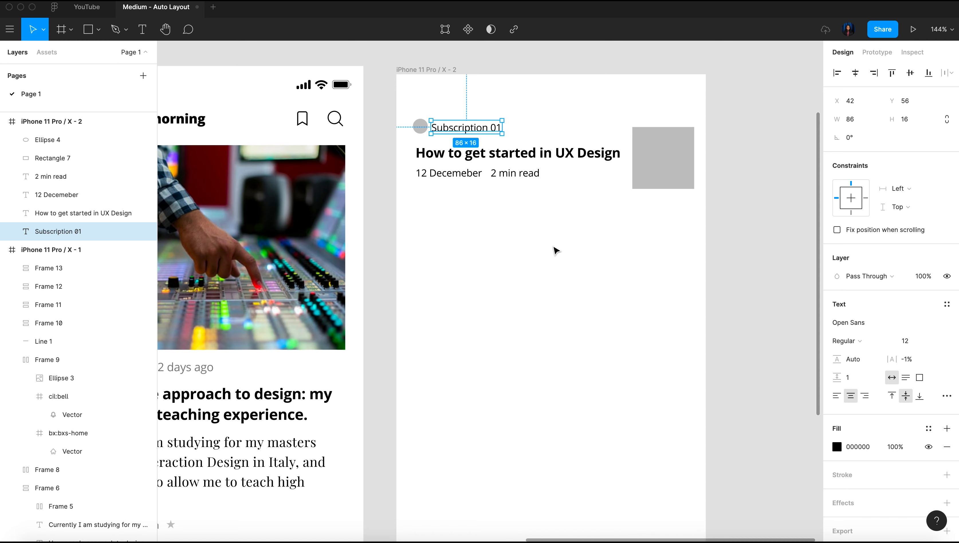
{"action": "scroll", "coordinate": [513, 142], "scroll_direction": "up", "scroll_amount": 5}
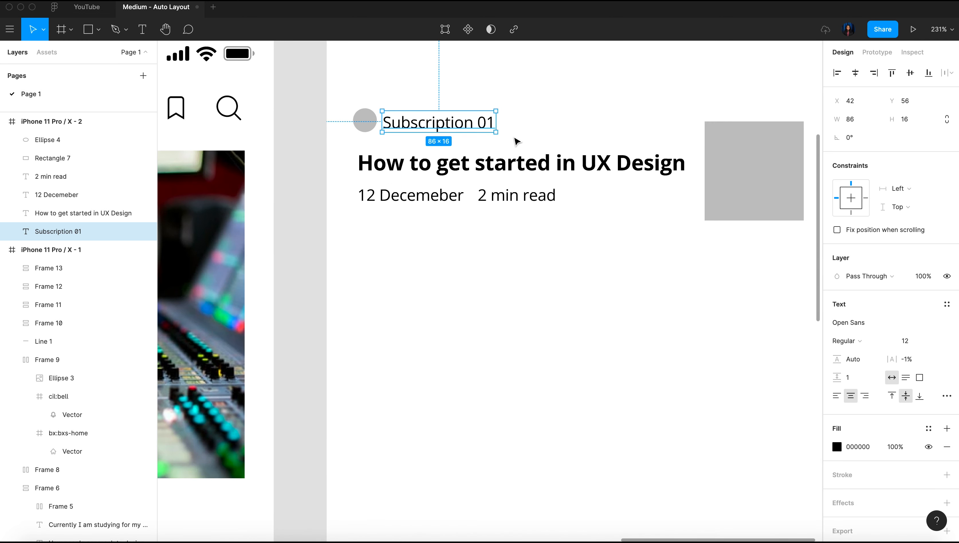
{"action": "left_click", "coordinate": [364, 124], "text": "shift"}
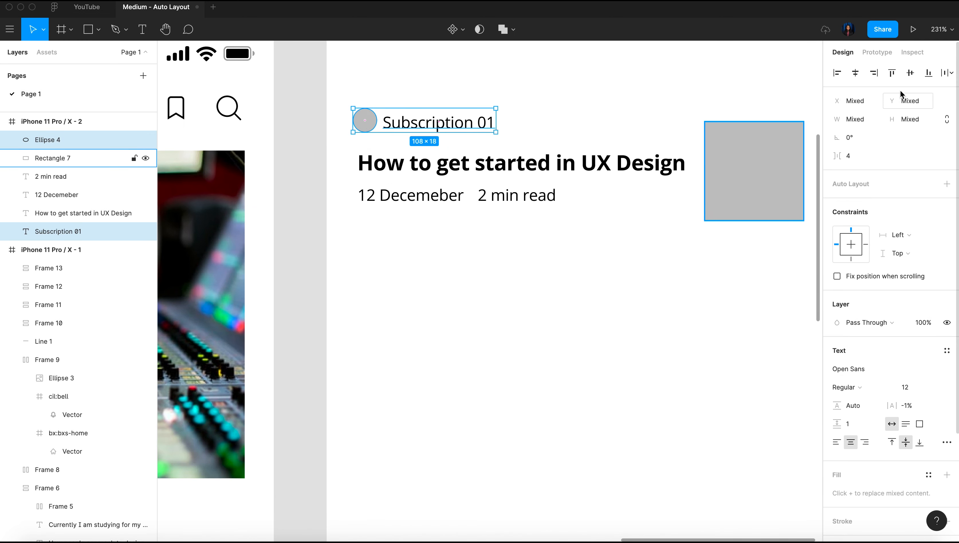
{"action": "left_click", "coordinate": [911, 74]}
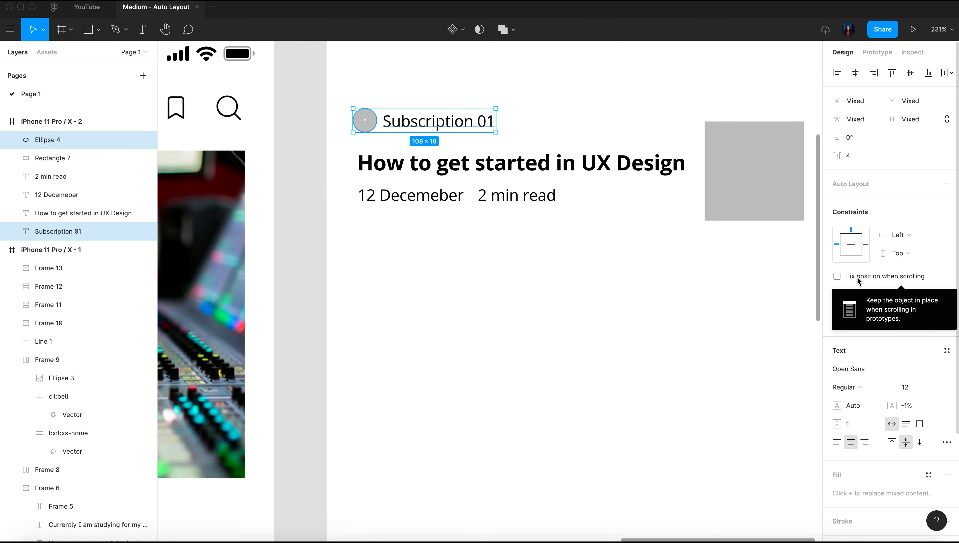
{"action": "key", "text": "shift+a"}
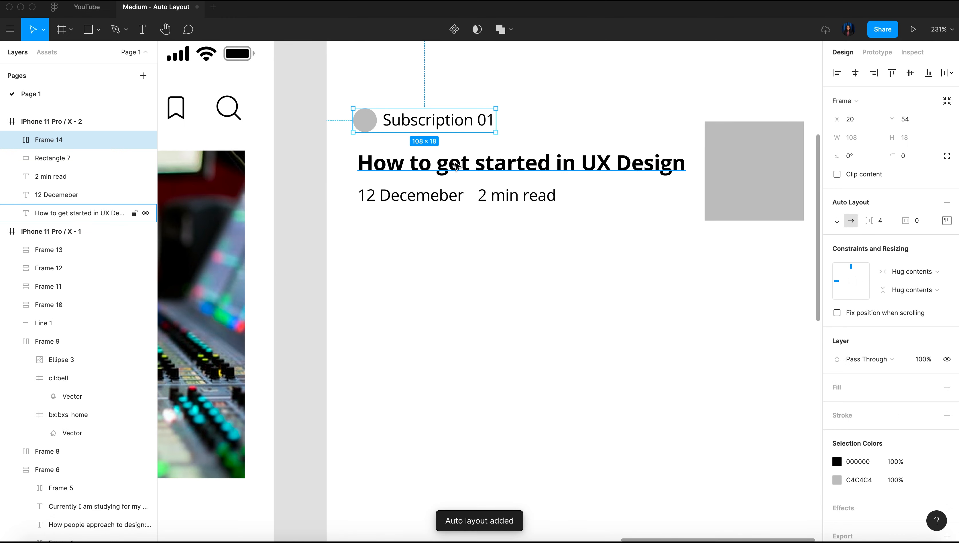
Try wrapping "12 Decemeber" and "2 min read" in a horizontal auto layout with spacing 8
{"action": "left_click", "coordinate": [381, 199]}
{"action": "left_click", "coordinate": [506, 204], "text": "shift"}
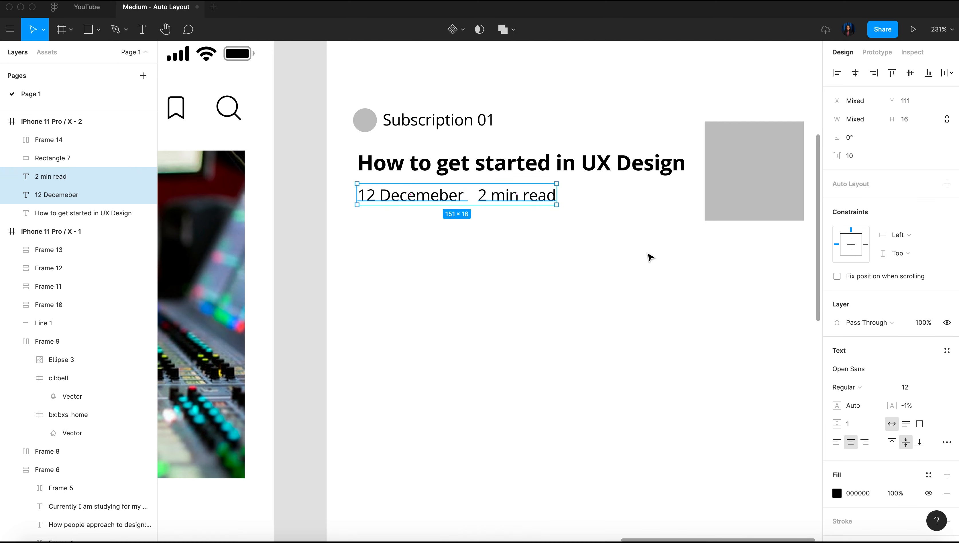
{"action": "key", "text": "shift+a"}
{"action": "left_click", "coordinate": [889, 225]}
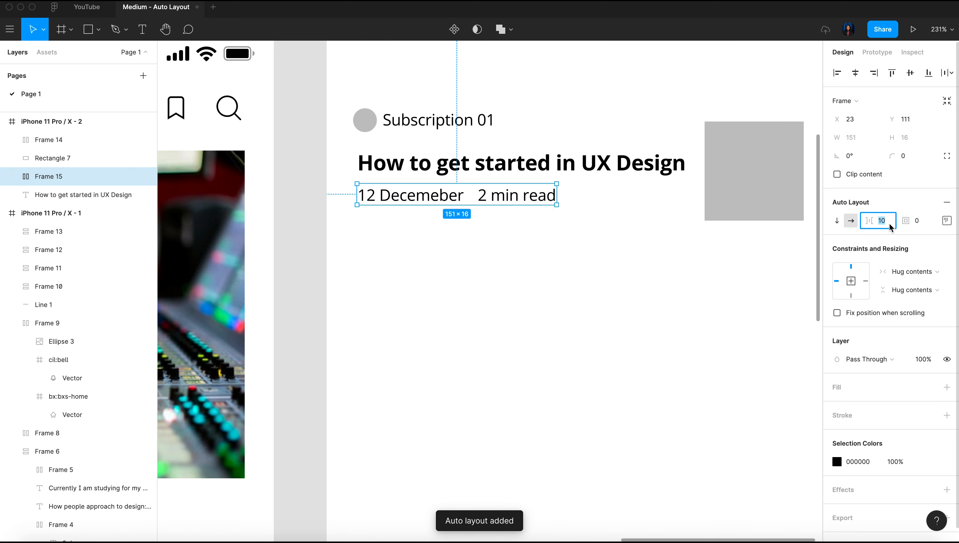
{"action": "type", "text": "8"}
{"action": "key", "text": "Return"}
{"action": "scroll", "coordinate": [645, 316], "scroll_direction": "down", "scroll_amount": 2}
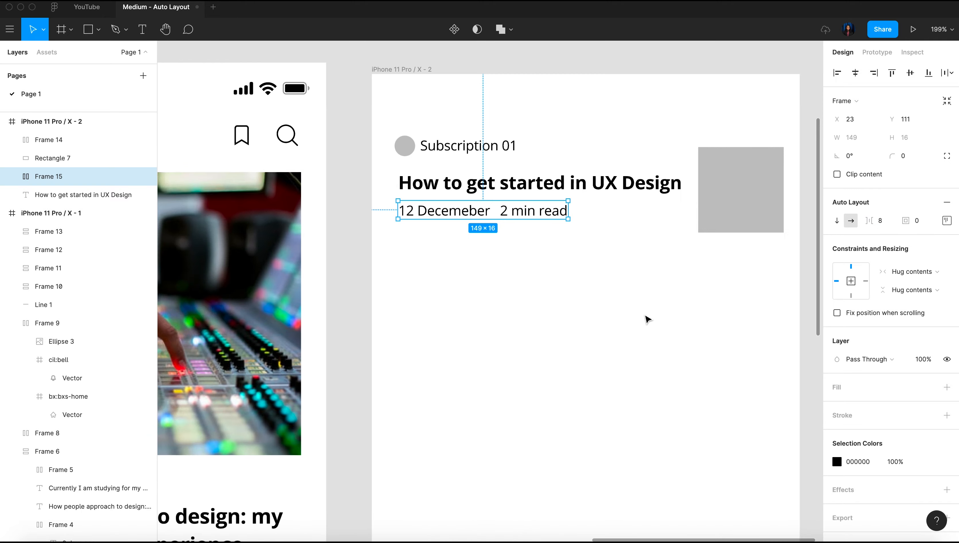
Undo the spacing change and the auto layout on the date and read-time texts
{"action": "scroll", "coordinate": [646, 316], "scroll_direction": "left", "scroll_amount": 12}
{"action": "scroll", "coordinate": [645, 315], "scroll_direction": "left", "scroll_amount": 10}
{"action": "scroll", "coordinate": [645, 316], "scroll_direction": "right", "scroll_amount": 20}
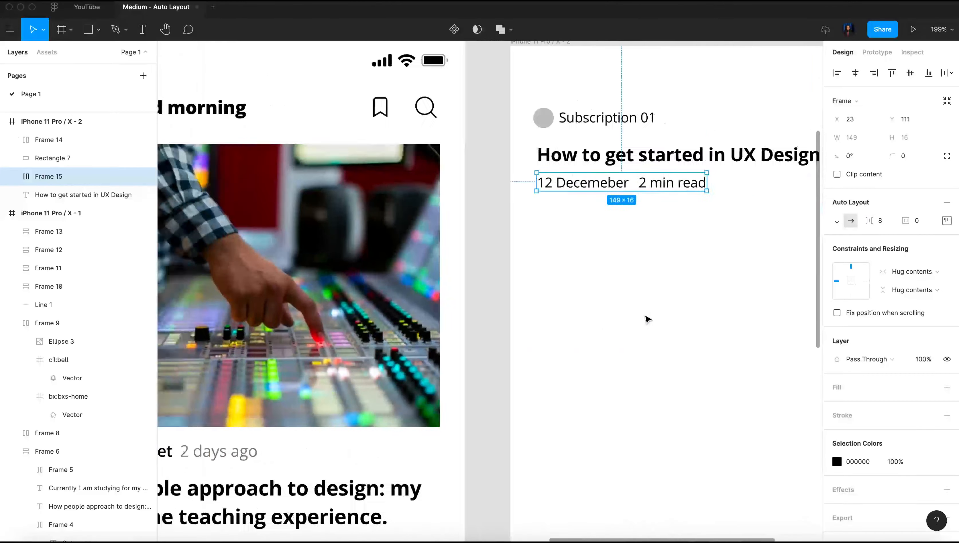
{"action": "scroll", "coordinate": [554, 176], "scroll_direction": "up", "scroll_amount": 5}
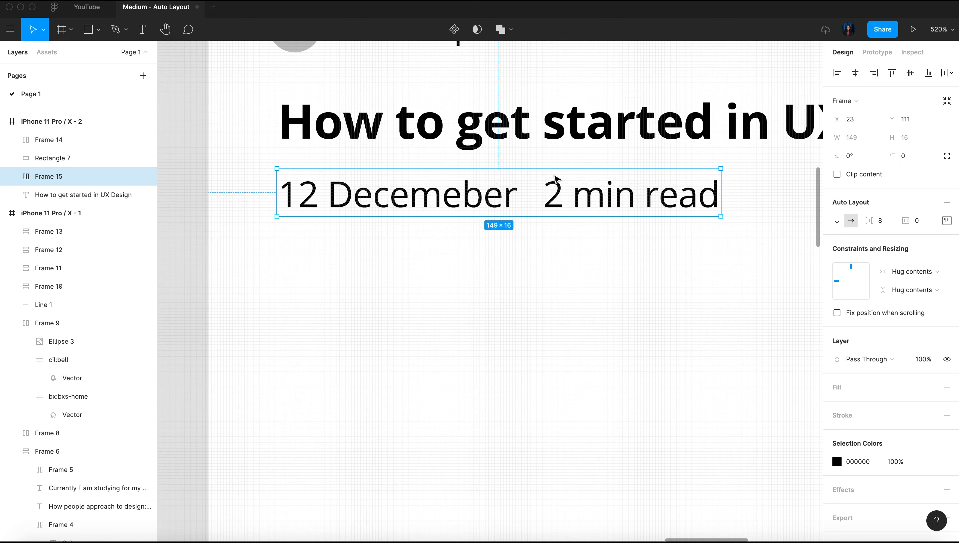
{"action": "key", "text": "super+z"}
{"action": "key", "text": "super+z"}
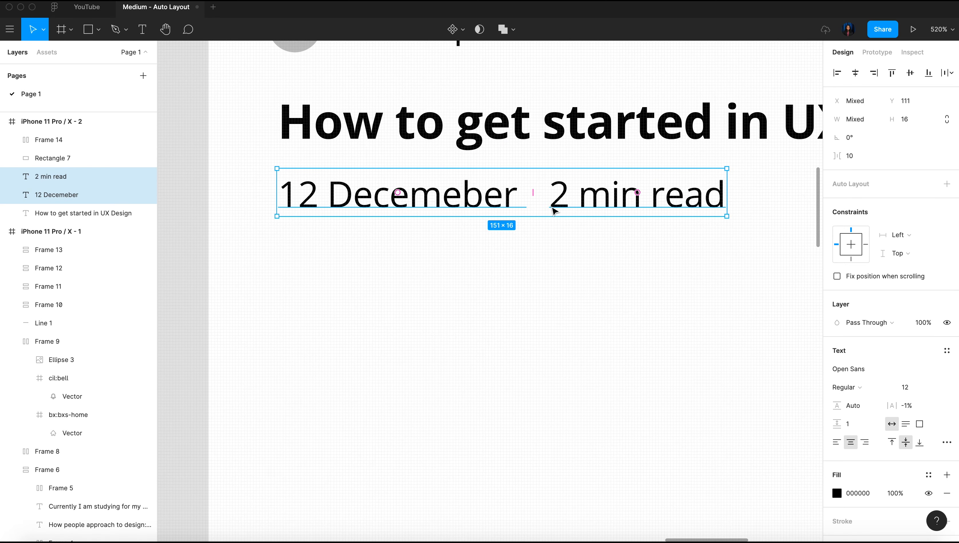
Move "2 min read" right to X 120 and add a 1 × 1 circle as a separator dot after "12 Decemeber"
{"action": "left_click", "coordinate": [593, 231]}
{"action": "left_click_drag", "start_coordinate": [584, 206], "coordinate": [599, 204]}
{"action": "key", "text": "o"}
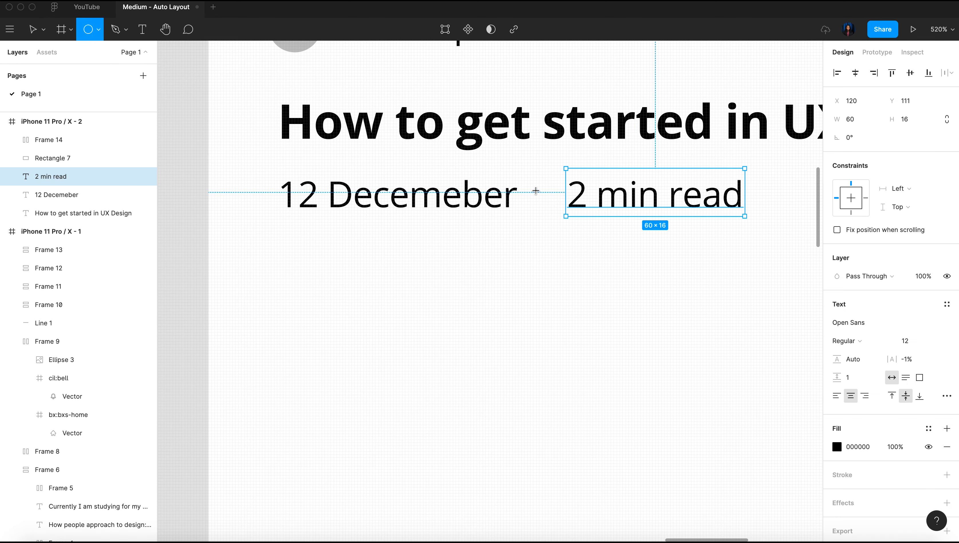
{"action": "left_click_drag", "start_coordinate": [534, 191], "coordinate": [538, 197]}
{"action": "left_click", "coordinate": [863, 121]}
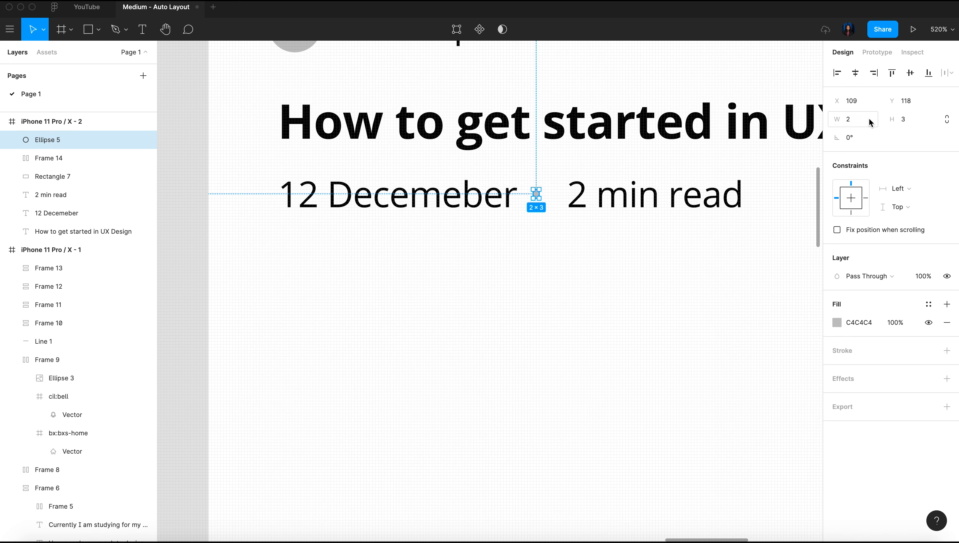
{"action": "type", "text": "1"}
{"action": "left_click", "coordinate": [925, 120]}
{"action": "type", "text": "1"}
{"action": "key", "text": "Return"}
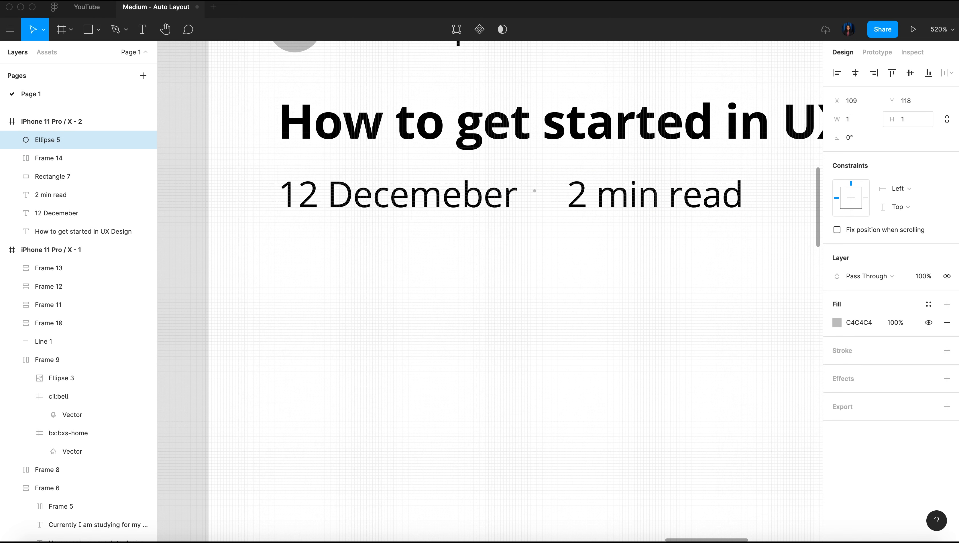
Apply the Gray 3 color style to the separator dot's fill
{"action": "left_click", "coordinate": [928, 305]}
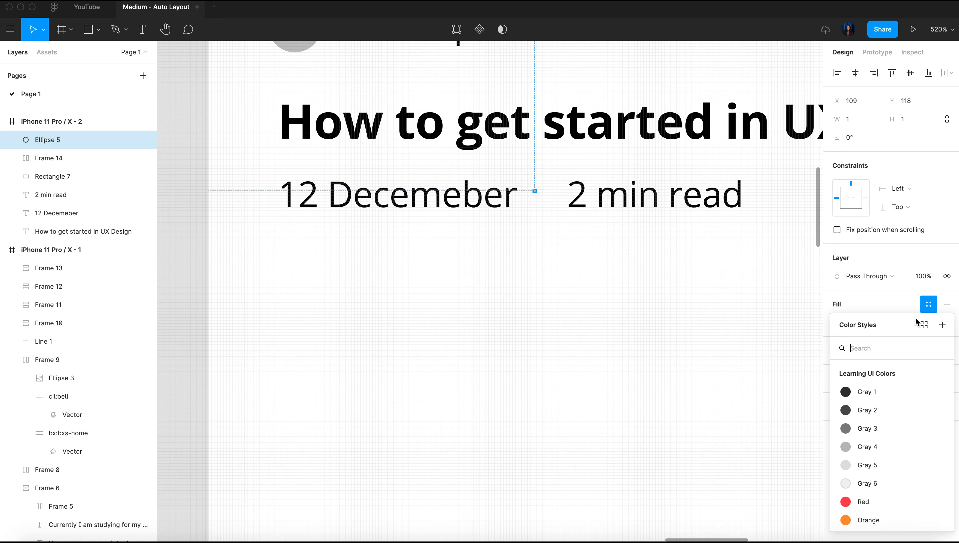
{"action": "left_click", "coordinate": [868, 428]}
{"action": "left_click", "coordinate": [485, 320]}
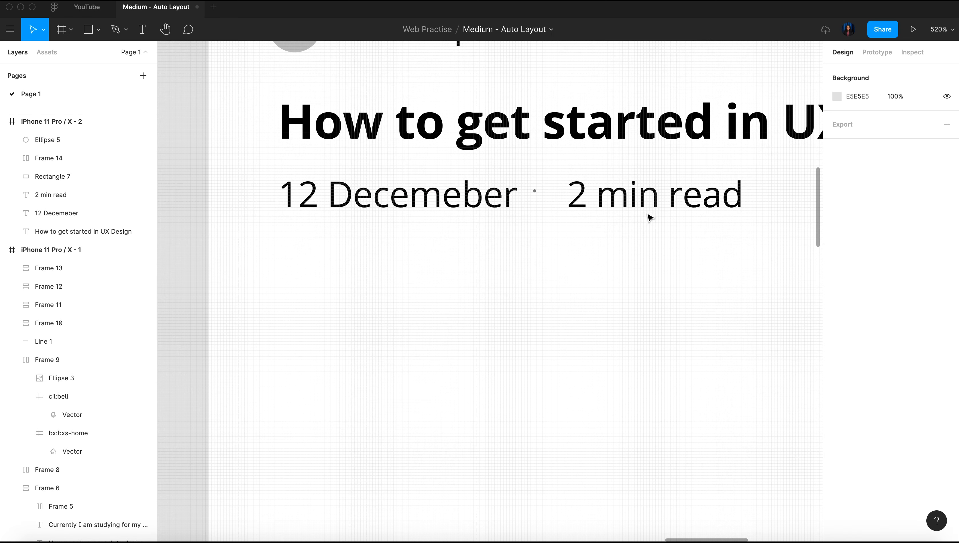
Move "2 min read" left to X 116 and wrap the date, dot and read time in a horizontal auto layout with spacing 6
{"action": "left_click_drag", "start_coordinate": [638, 195], "coordinate": [629, 200]}
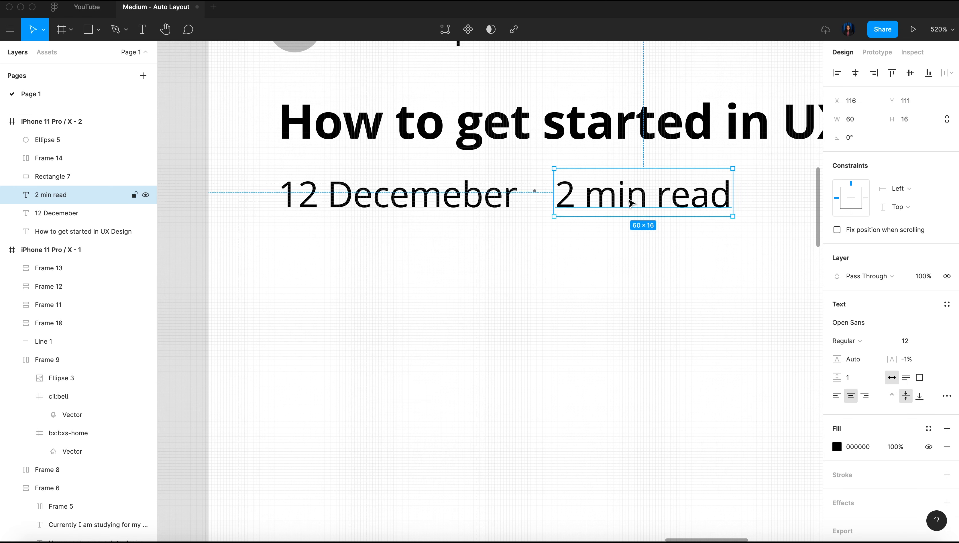
{"action": "left_click_drag", "start_coordinate": [243, 177], "coordinate": [765, 240]}
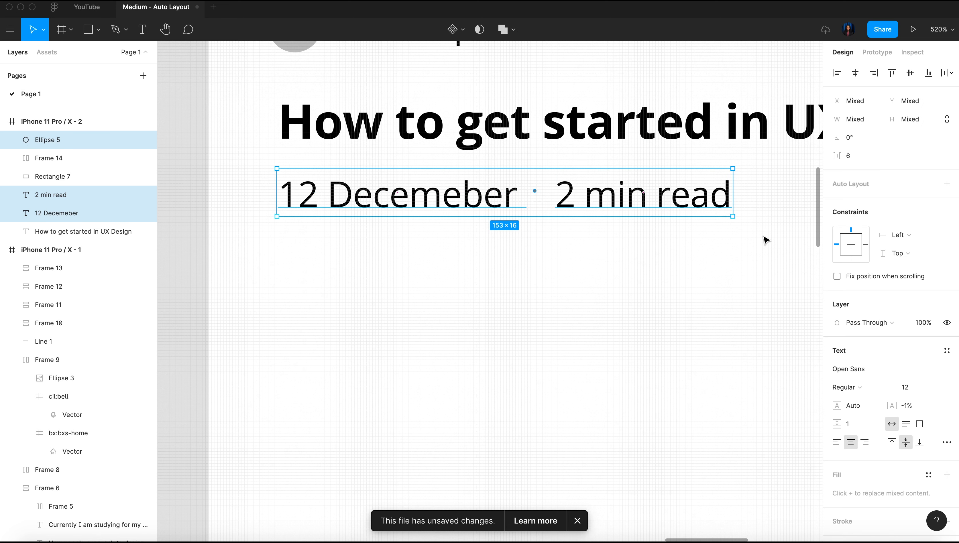
{"action": "key", "text": "shift+a"}
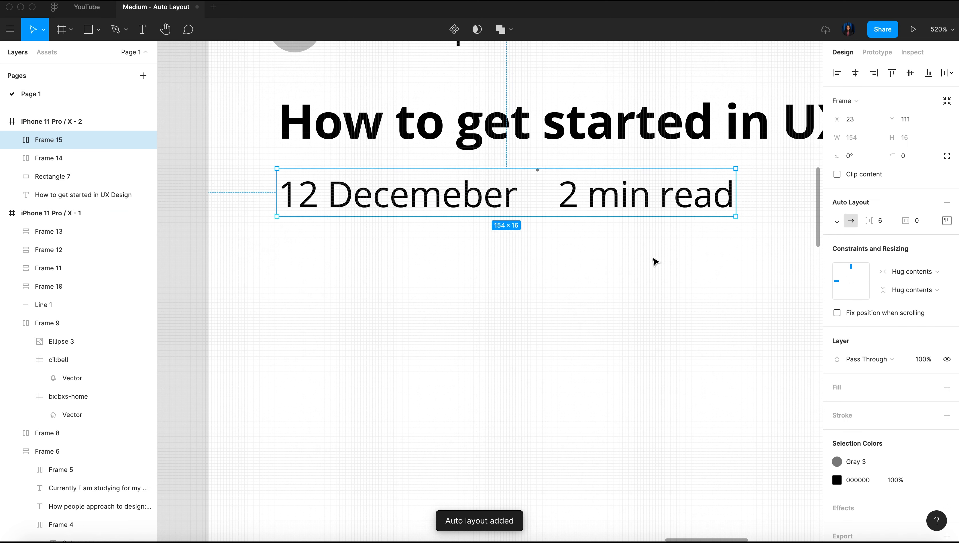
Centre-align the date, separator dot and read time within their horizontal auto layout
{"action": "left_click", "coordinate": [947, 220]}
{"action": "left_click", "coordinate": [908, 268]}
{"action": "scroll", "coordinate": [604, 265], "scroll_direction": "down", "scroll_amount": 5}
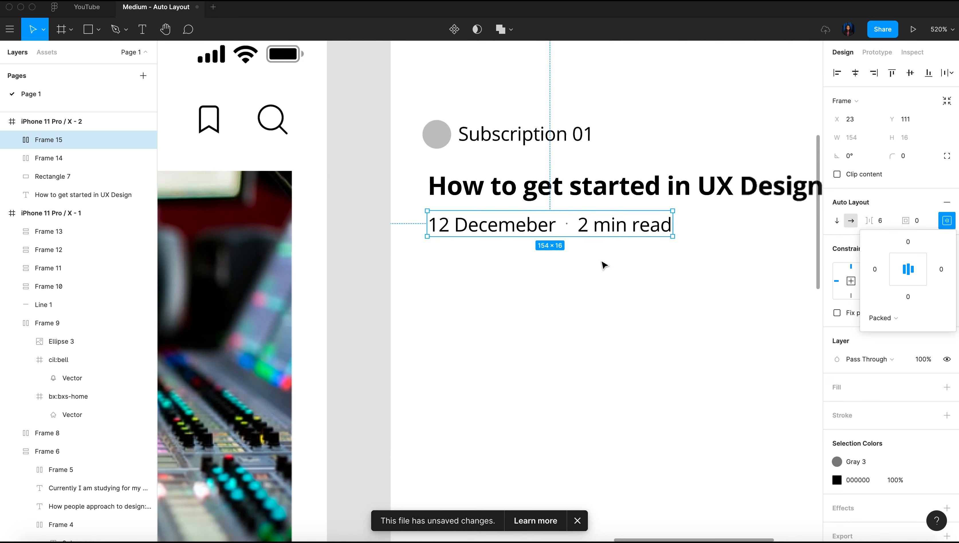
Align the left edges of the subscription row, the article title and the date row
{"action": "left_click", "coordinate": [392, 137]}
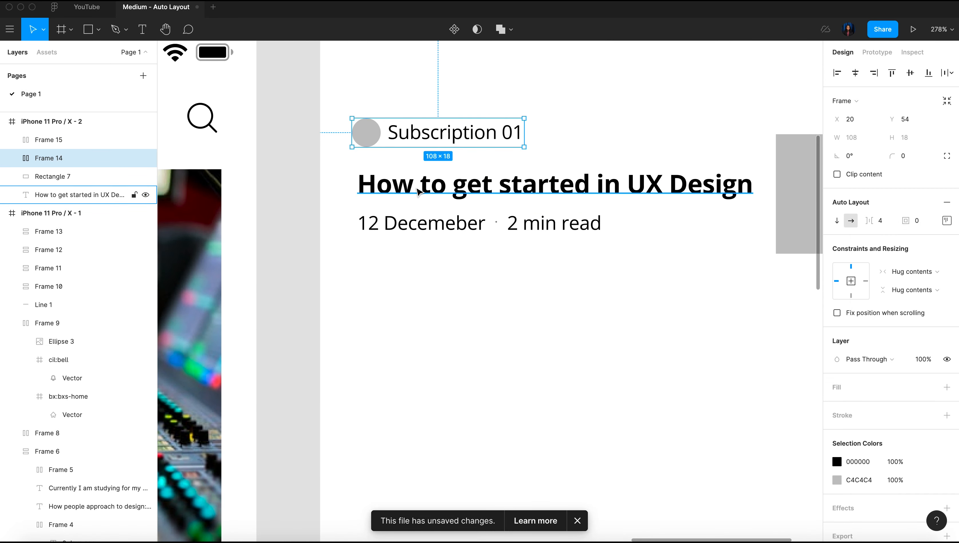
{"action": "scroll", "coordinate": [418, 193], "scroll_direction": "right", "scroll_amount": 3}
{"action": "scroll", "coordinate": [413, 198], "scroll_direction": "down", "scroll_amount": 3}
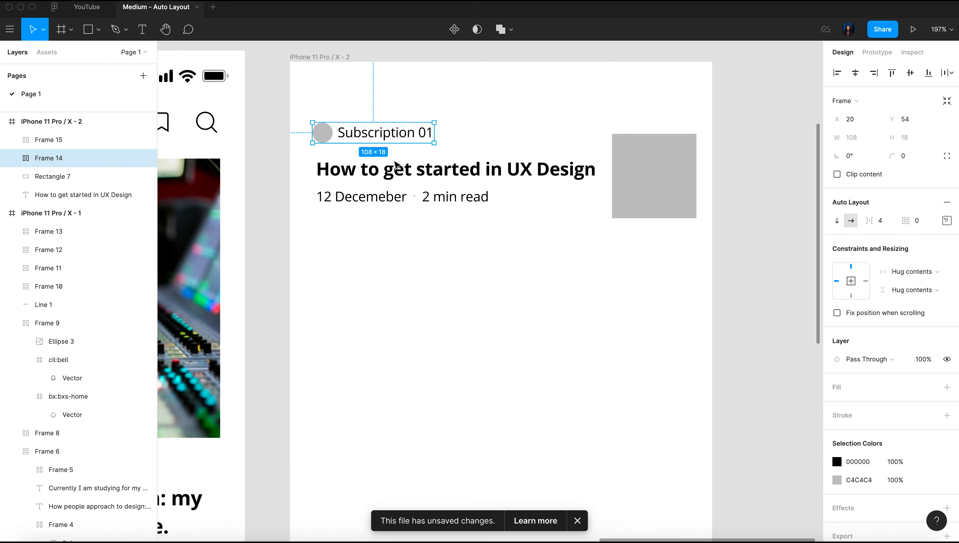
{"action": "scroll", "coordinate": [274, 135], "scroll_direction": "up", "scroll_amount": 3}
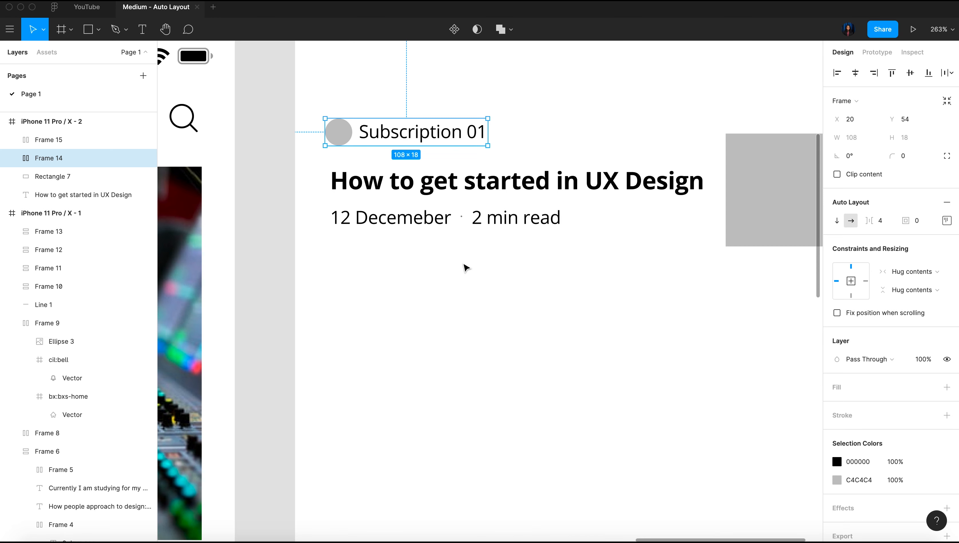
{"action": "scroll", "coordinate": [467, 267], "scroll_direction": "right", "scroll_amount": 3}
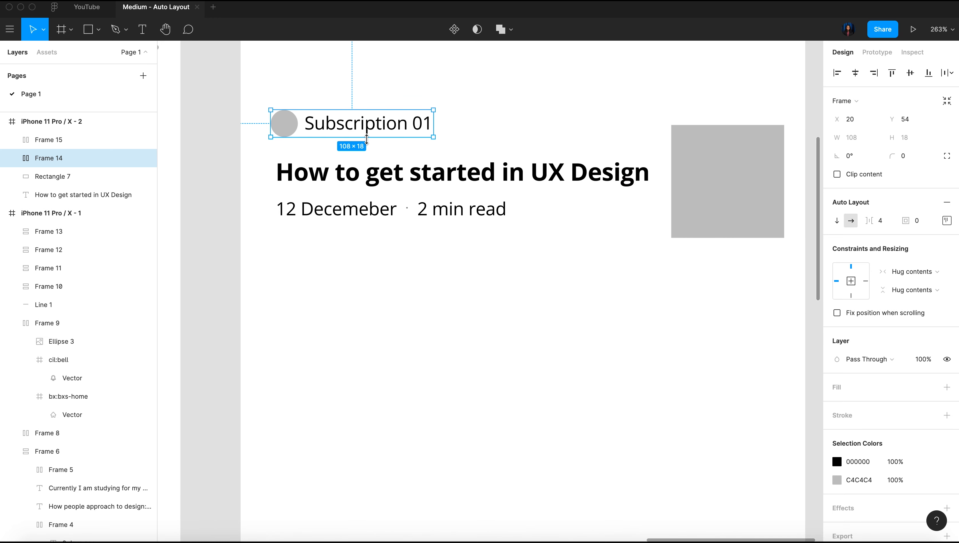
{"action": "left_click", "coordinate": [384, 180], "text": "shift"}
{"action": "left_click", "coordinate": [354, 211], "text": "shift"}
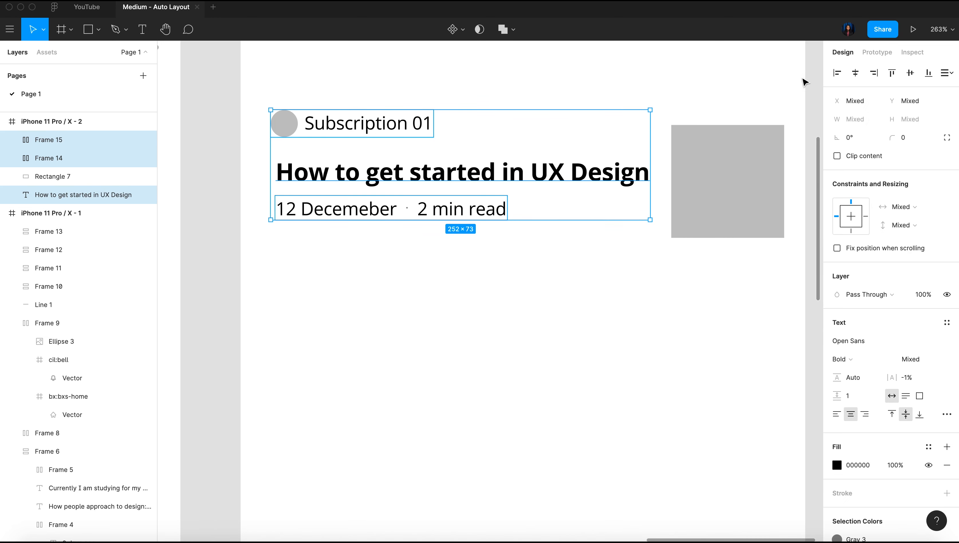
{"action": "left_click", "coordinate": [836, 73]}
Wrap the subscription row, title and date row together in a vertical auto layout
{"action": "scroll", "coordinate": [455, 335], "scroll_direction": "down", "scroll_amount": 2}
{"action": "scroll", "coordinate": [455, 335], "scroll_direction": "down", "scroll_amount": 3}
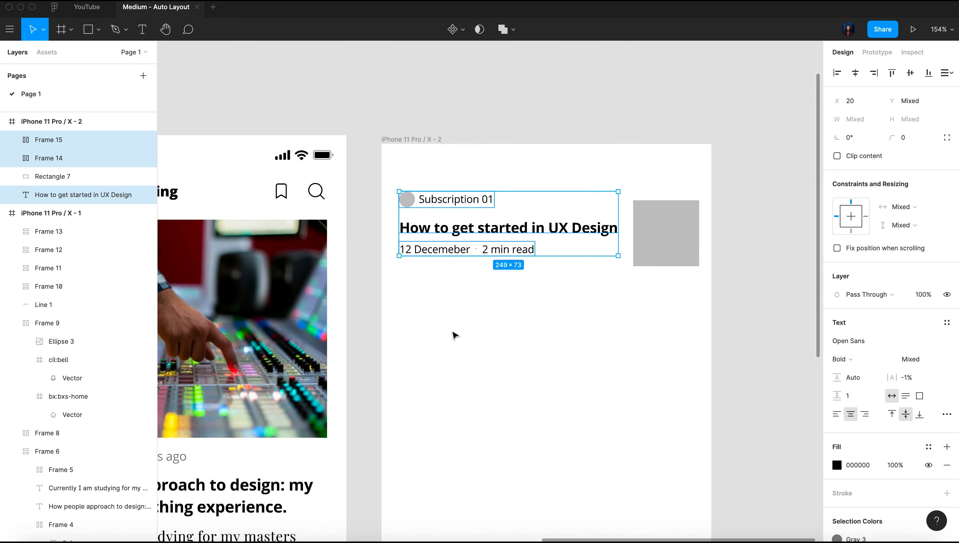
{"action": "key", "text": "shift+a"}
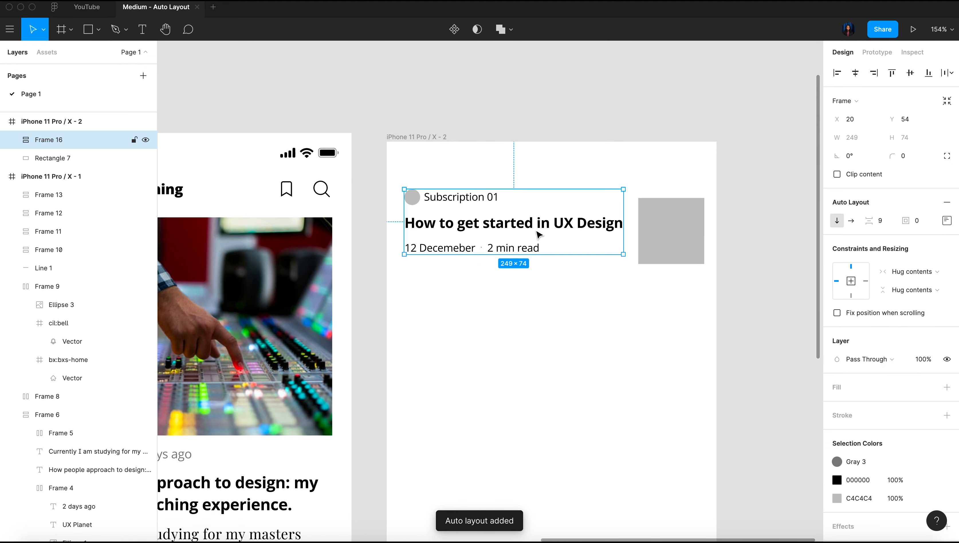
{"action": "scroll", "coordinate": [538, 234], "scroll_direction": "up", "scroll_amount": 3}
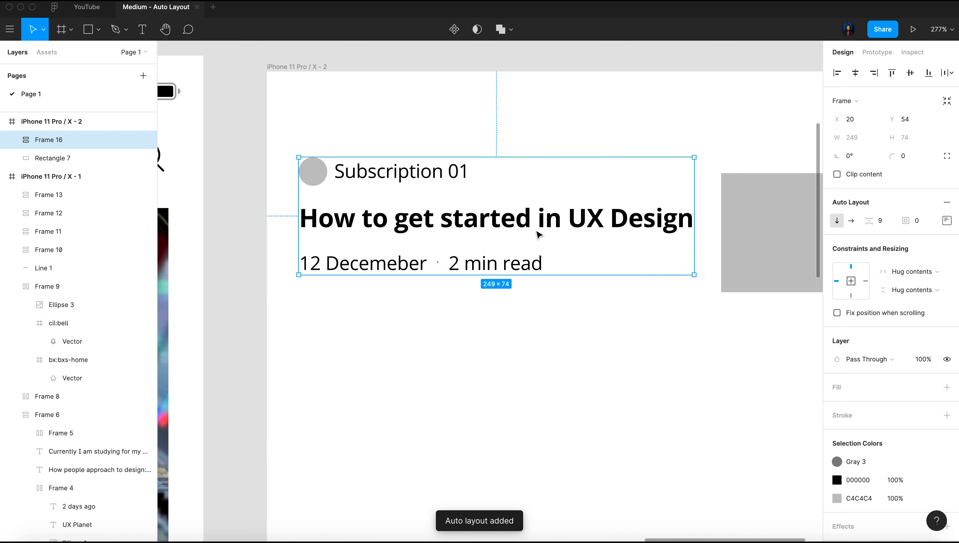
Combine the article text block and the gray square beside it in a horizontal auto layout
{"action": "scroll", "coordinate": [538, 234], "scroll_direction": "down", "scroll_amount": 2}
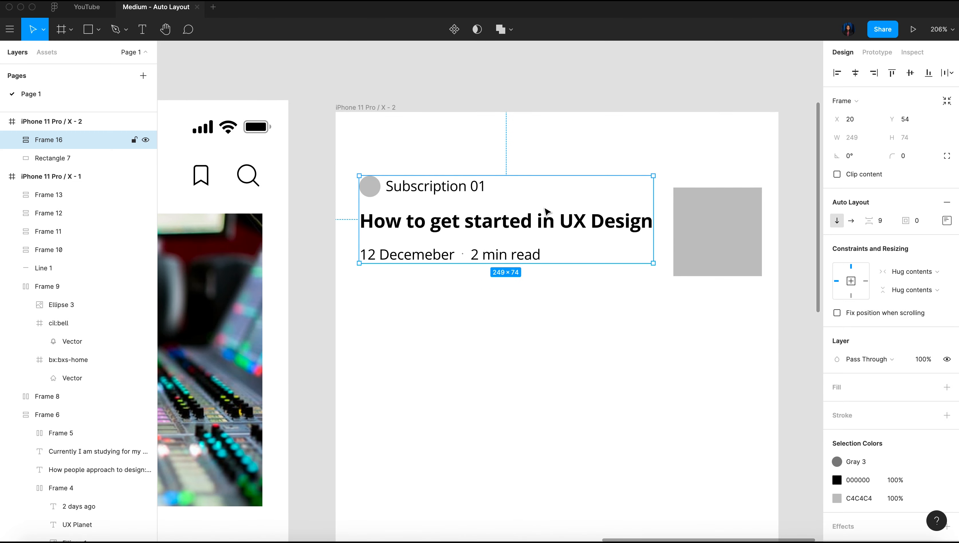
{"action": "left_click", "coordinate": [717, 214], "text": "shift"}
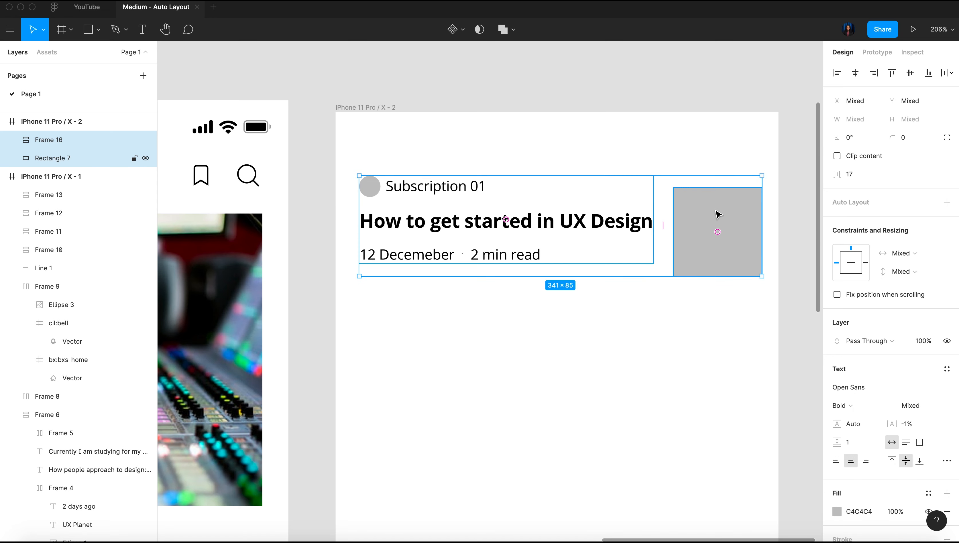
{"action": "key", "text": "shift+a"}
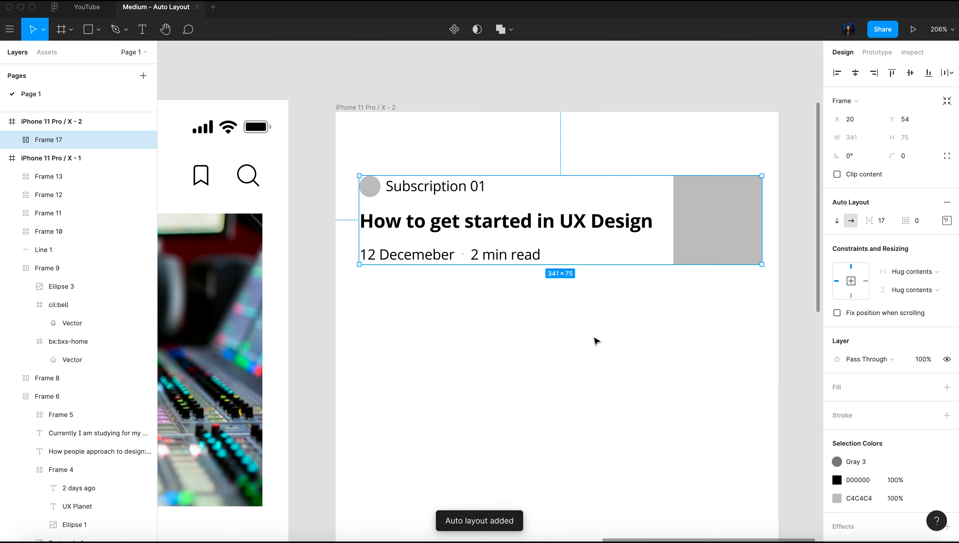
{"action": "left_click", "coordinate": [594, 338]}
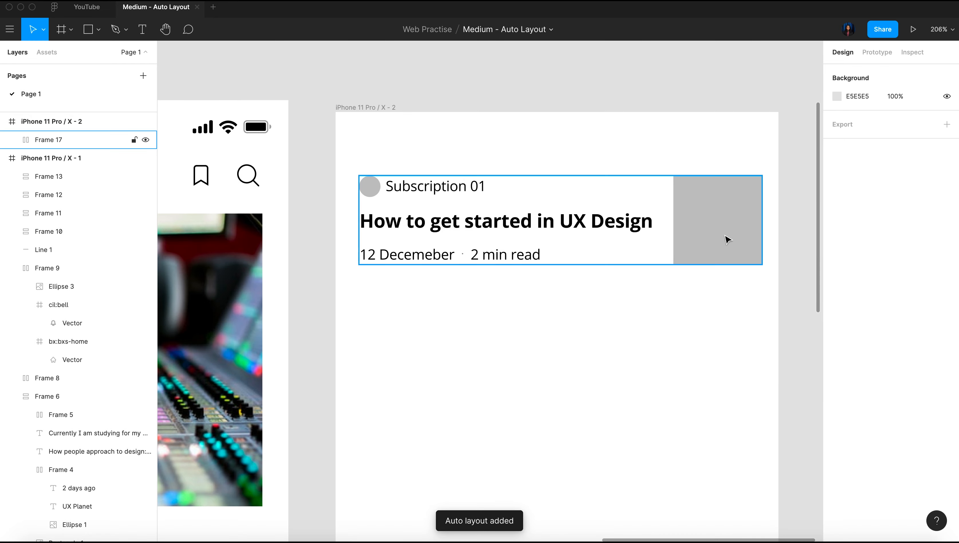
Set the vertical spacing between the rows of the article text block to 8
{"action": "double_click", "coordinate": [488, 237]}
{"action": "scroll", "coordinate": [488, 237], "scroll_direction": "down", "scroll_amount": 5}
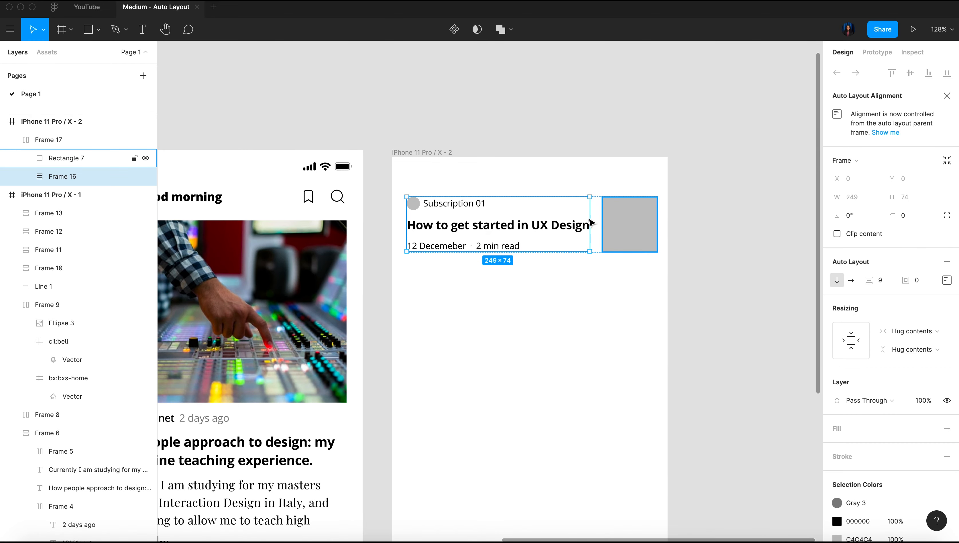
{"action": "left_click", "coordinate": [649, 233]}
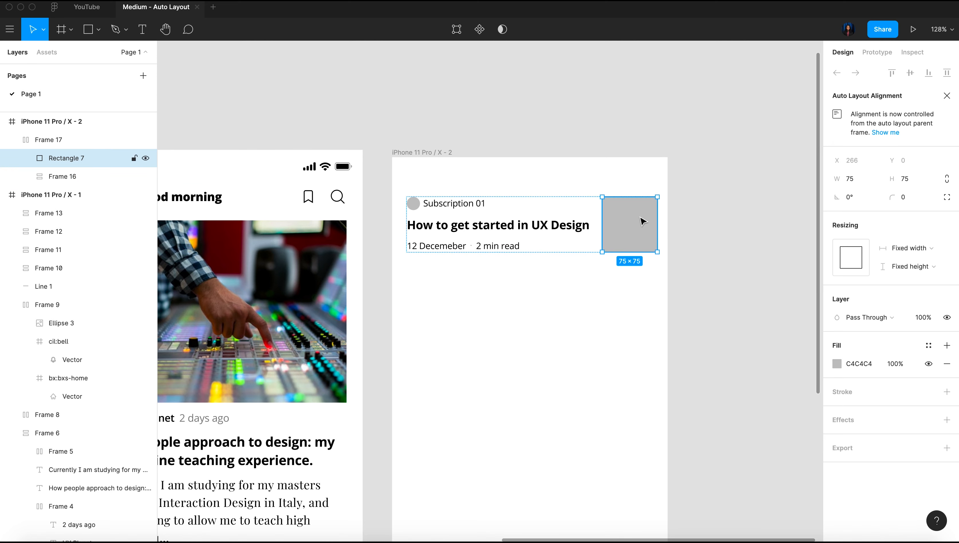
{"action": "left_click", "coordinate": [461, 235]}
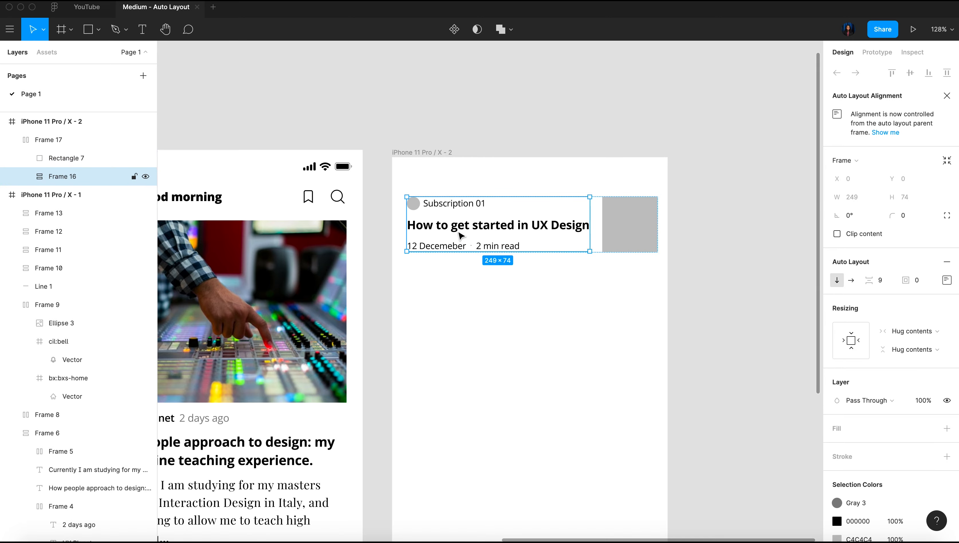
{"action": "scroll", "coordinate": [461, 235], "scroll_direction": "left", "scroll_amount": 10}
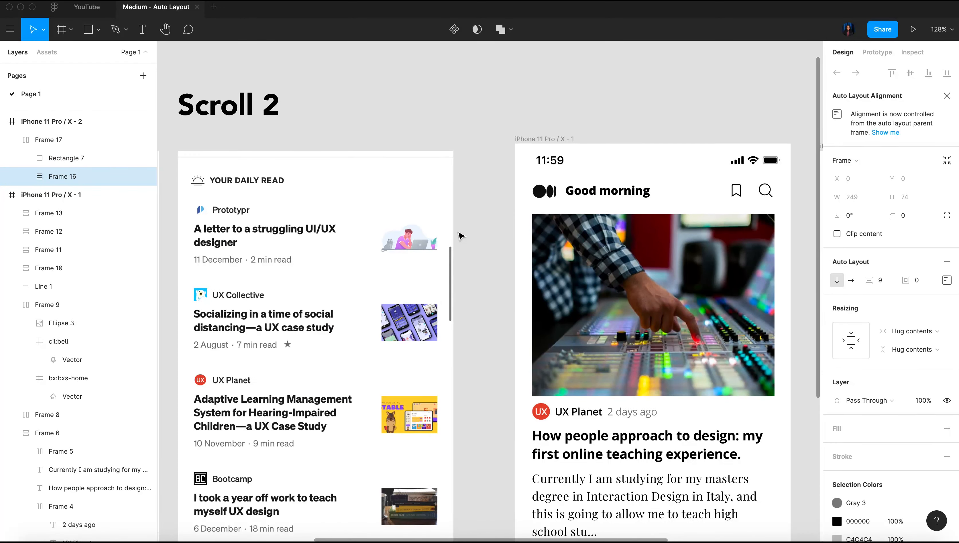
{"action": "scroll", "coordinate": [461, 235], "scroll_direction": "right", "scroll_amount": 10}
{"action": "scroll", "coordinate": [764, 231], "scroll_direction": "up", "scroll_amount": 5}
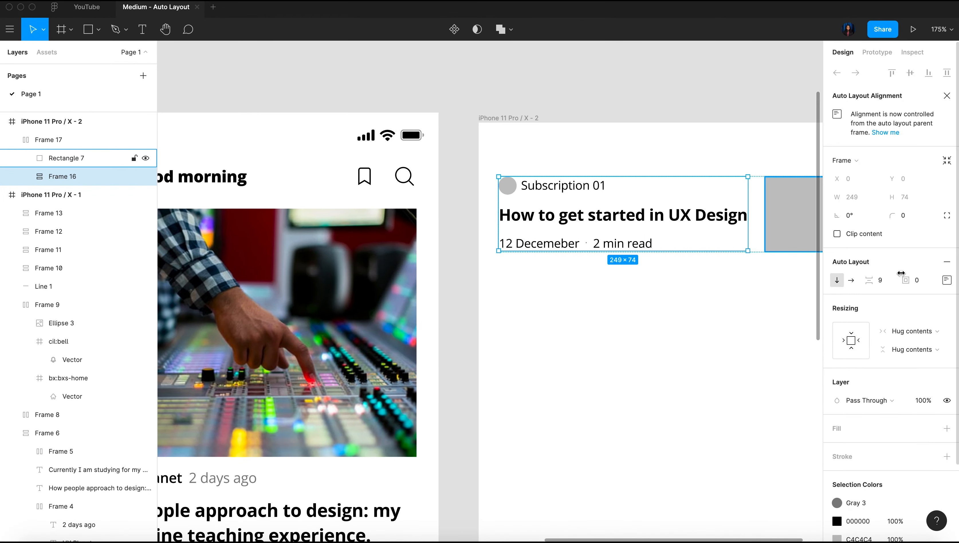
{"action": "left_click", "coordinate": [880, 282]}
{"action": "key", "text": "Down"}
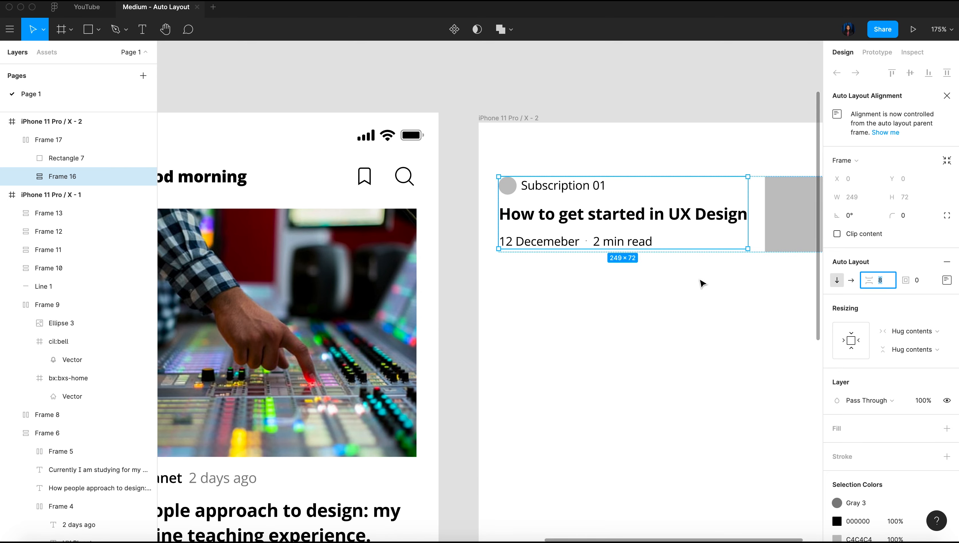
{"action": "scroll", "coordinate": [695, 266], "scroll_direction": "right", "scroll_amount": 5}
{"action": "left_click", "coordinate": [676, 291]}
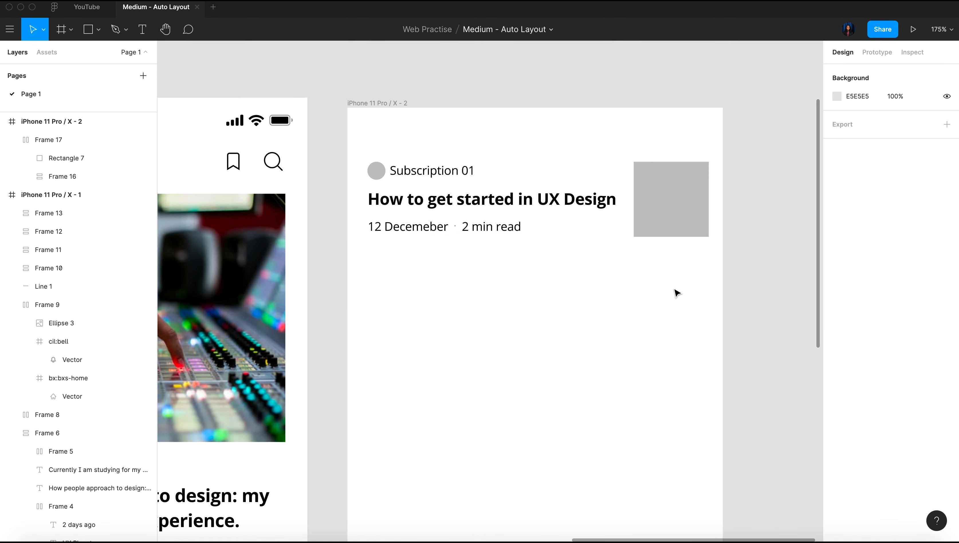
Centre-align the text block and the gray square within the article item's horizontal auto layout
{"action": "left_click", "coordinate": [646, 207]}
{"action": "left_click", "coordinate": [947, 220]}
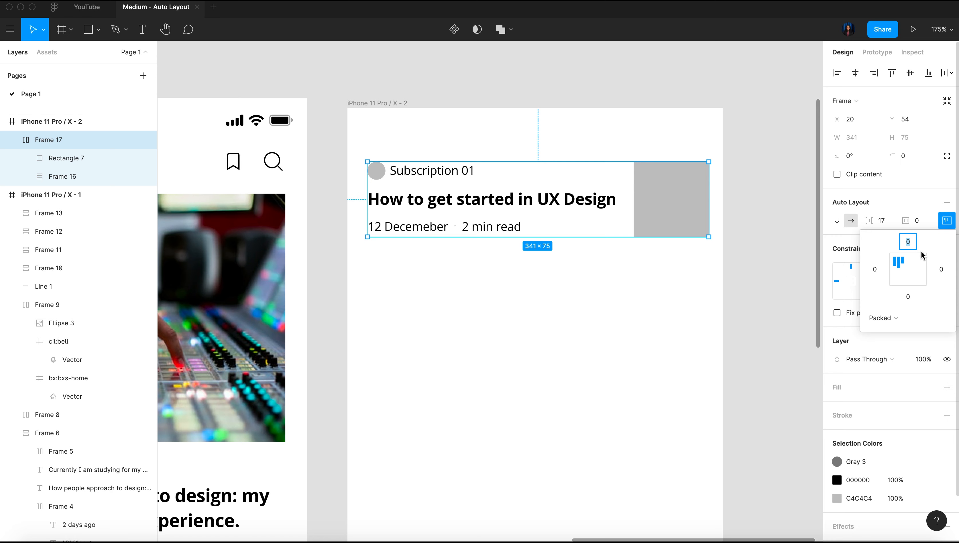
{"action": "left_click", "coordinate": [908, 275]}
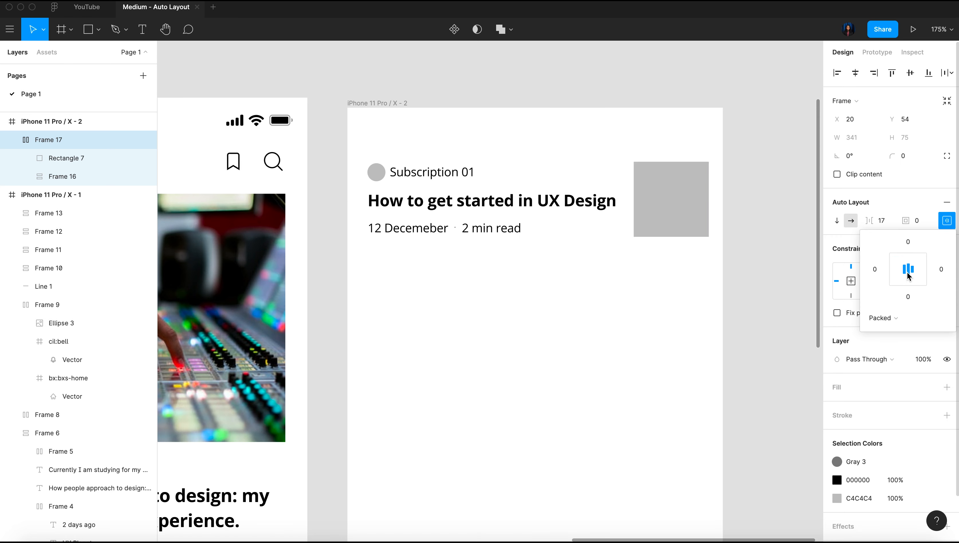
{"action": "left_click", "coordinate": [760, 247]}
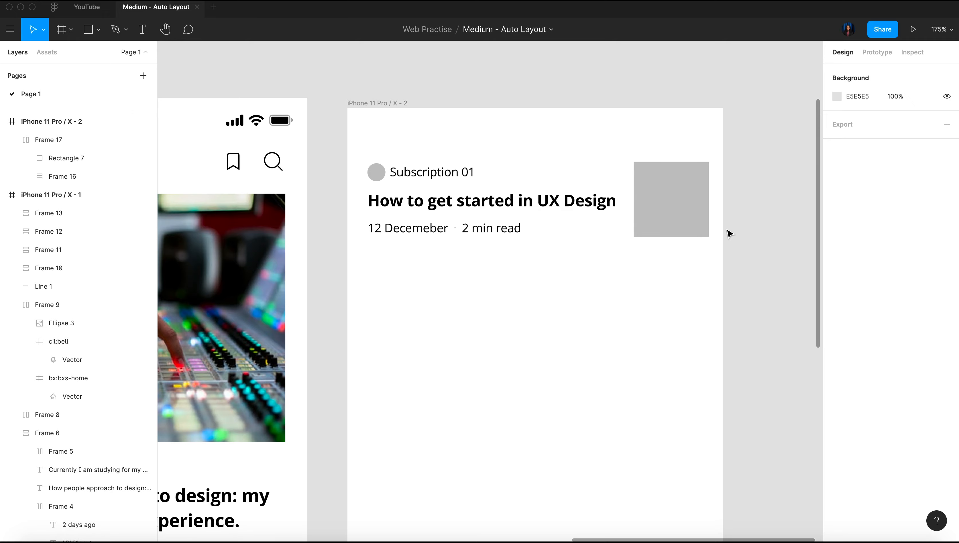
Fill the article's 75 × 75 square with a desk workspace photo from the Unsplash plugin
{"action": "left_click", "coordinate": [673, 206]}
{"action": "scroll", "coordinate": [673, 206], "scroll_direction": "down", "scroll_amount": 5}
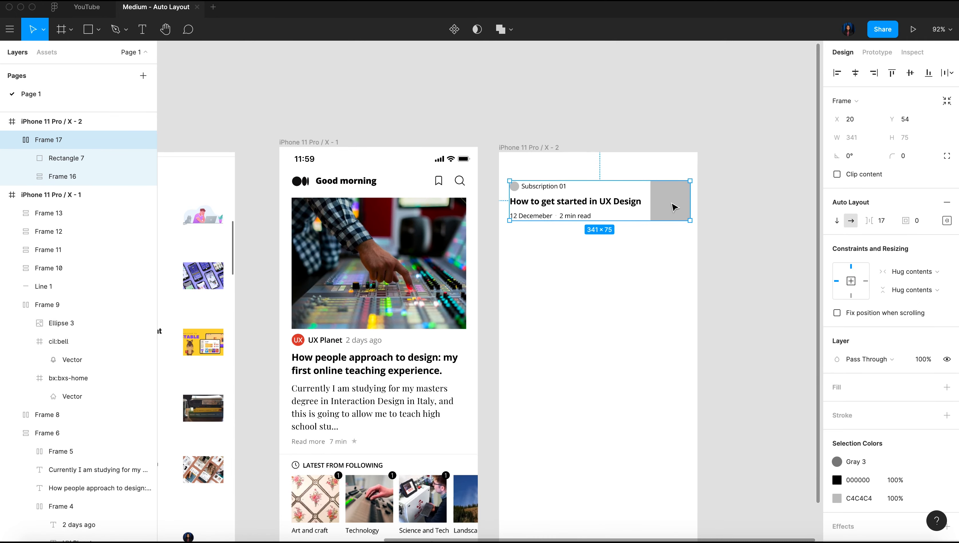
{"action": "left_click", "coordinate": [605, 198]}
{"action": "right_click", "coordinate": [605, 197]}
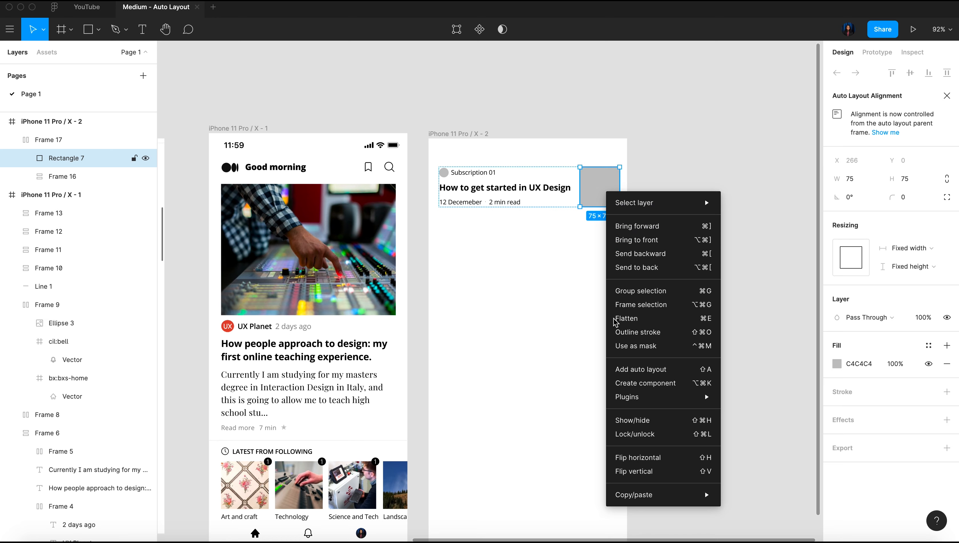
{"action": "mouse_move", "coordinate": [643, 402]}
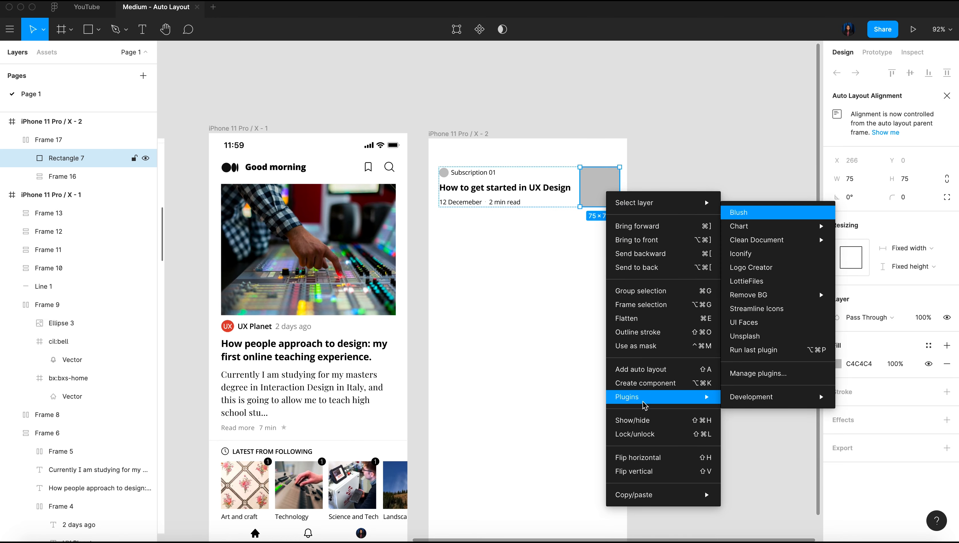
{"action": "left_click", "coordinate": [773, 334]}
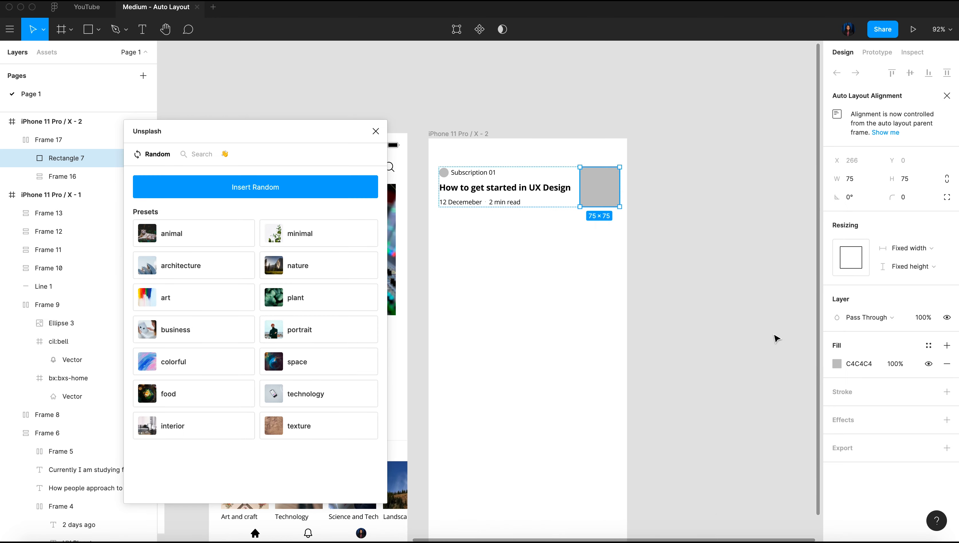
{"action": "left_click", "coordinate": [207, 158]}
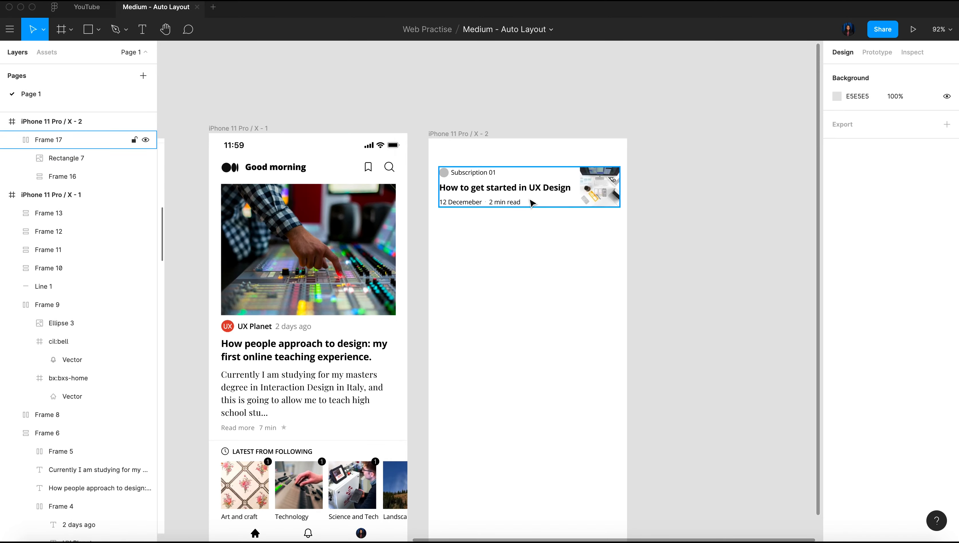
Compare the finished article item with the entries of the reference daily read list under Scroll 2
{"action": "scroll", "coordinate": [531, 203], "scroll_direction": "up", "scroll_amount": 5}
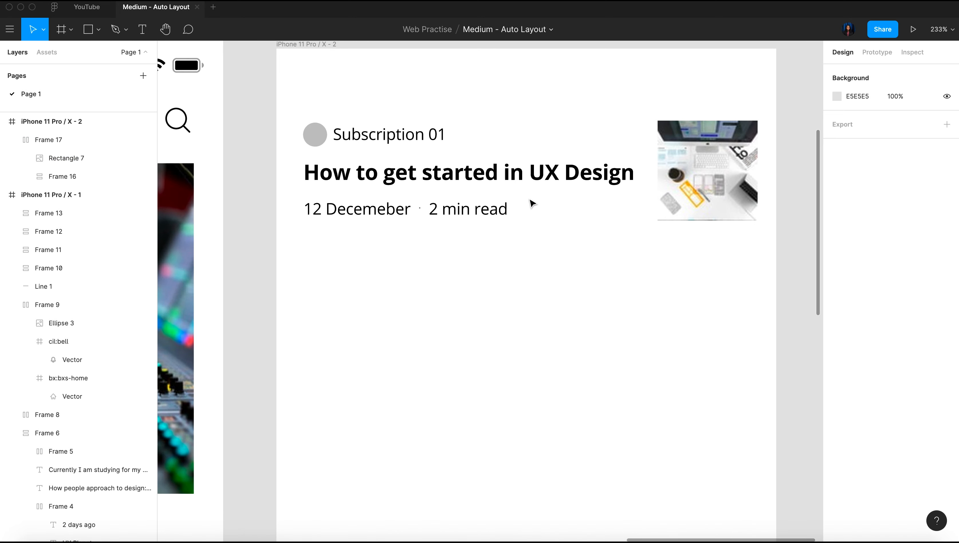
{"action": "scroll", "coordinate": [531, 203], "scroll_direction": "down", "scroll_amount": 3}
{"action": "left_click", "coordinate": [470, 189]}
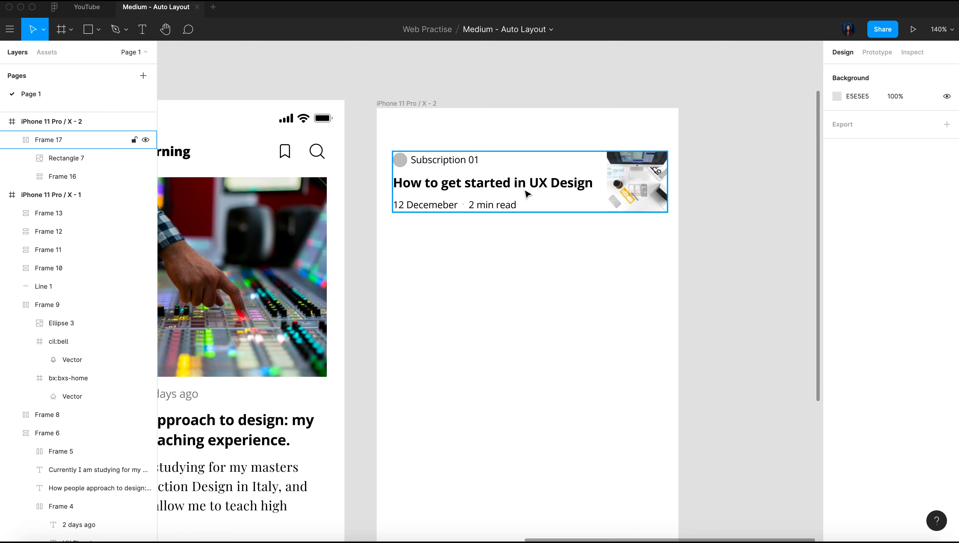
{"action": "scroll", "coordinate": [527, 194], "scroll_direction": "down", "scroll_amount": 3}
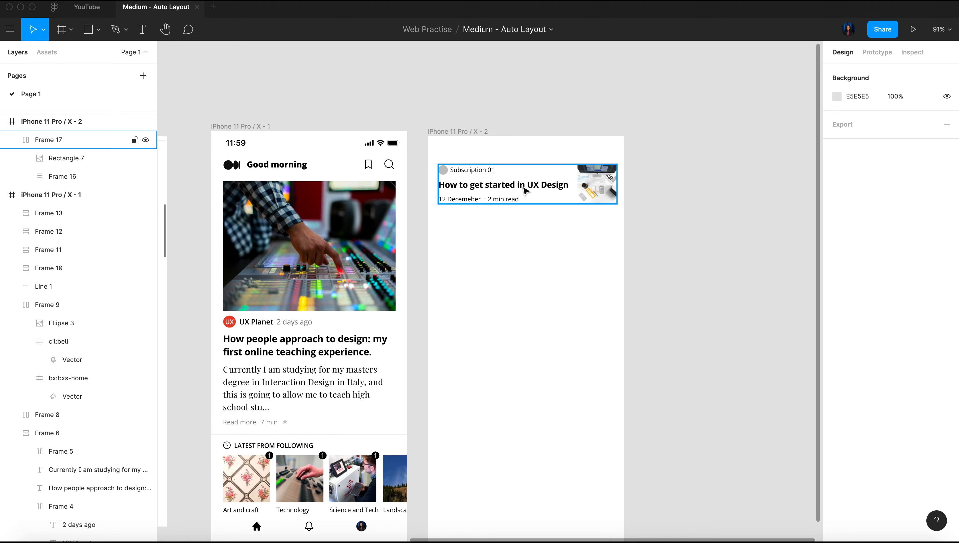
{"action": "scroll", "coordinate": [525, 190], "scroll_direction": "left", "scroll_amount": 10}
{"action": "scroll", "coordinate": [477, 114], "scroll_direction": "up", "scroll_amount": 5}
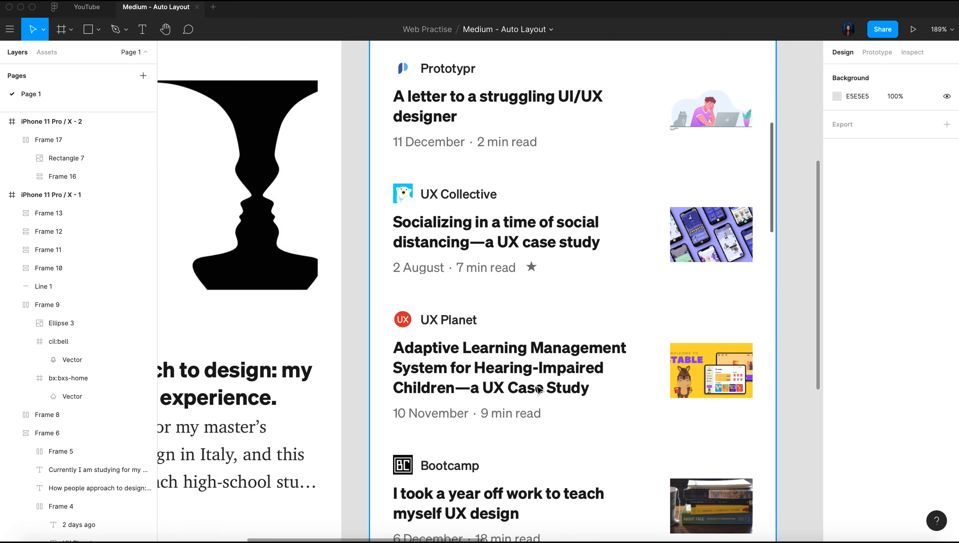
{"action": "scroll", "coordinate": [538, 388], "scroll_direction": "down", "scroll_amount": 10}
{"action": "scroll", "coordinate": [538, 387], "scroll_direction": "up", "scroll_amount": 8}
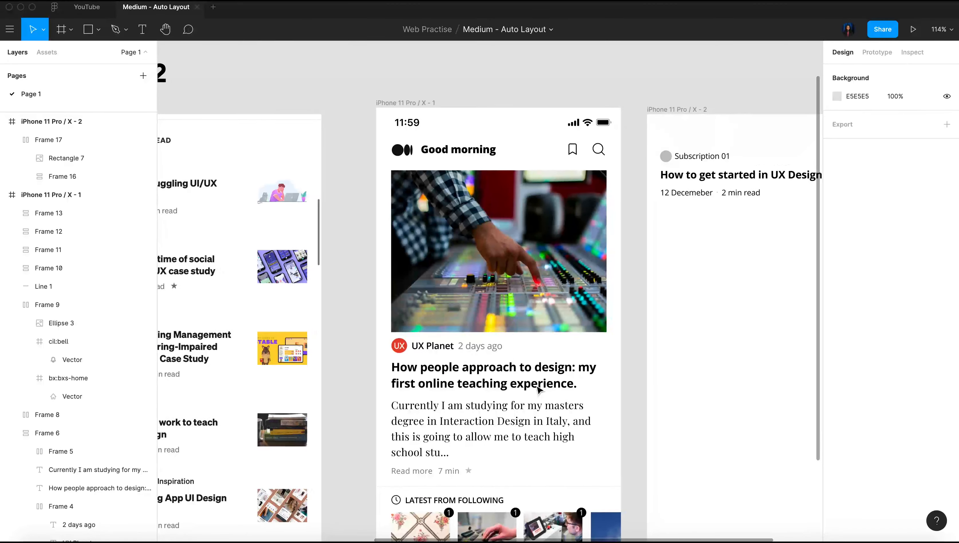
{"action": "scroll", "coordinate": [538, 388], "scroll_direction": "right", "scroll_amount": 5}
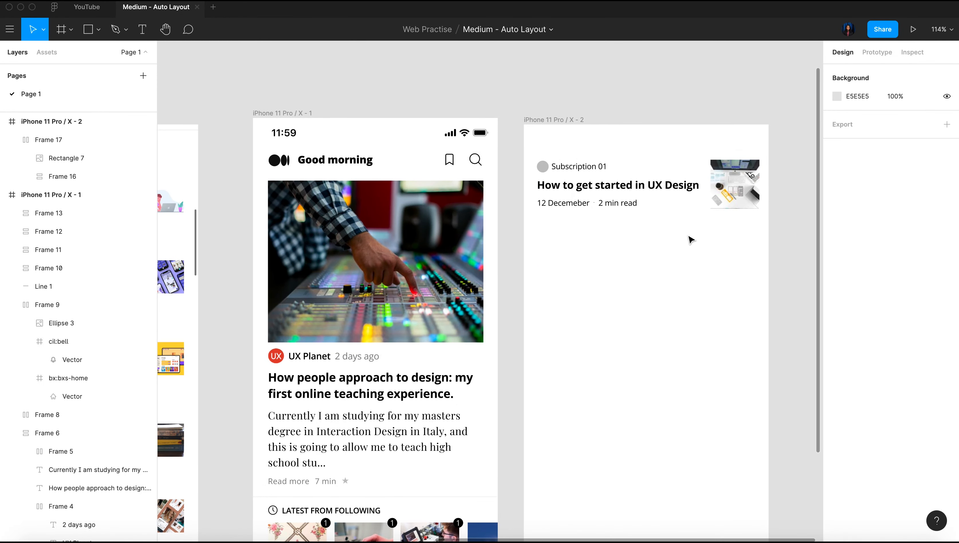
{"action": "scroll", "coordinate": [714, 311], "scroll_direction": "up", "scroll_amount": 5}
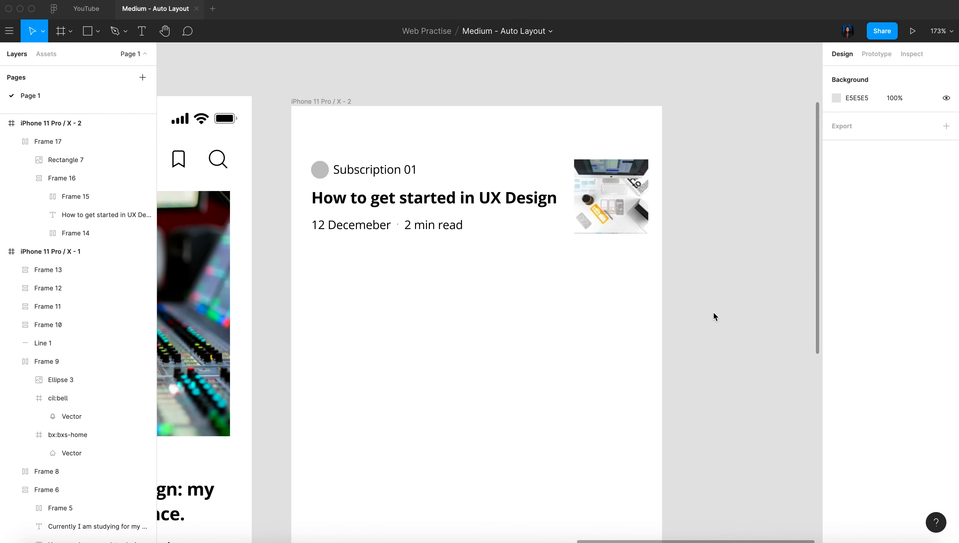
Set the article text block's horizontal resizing to Fill container
{"action": "double_click", "coordinate": [390, 211]}
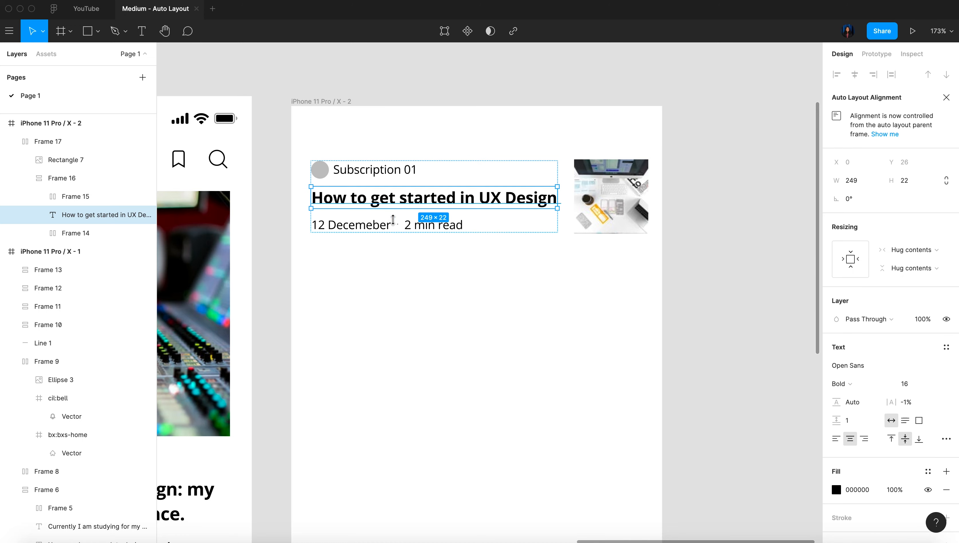
{"action": "left_click", "coordinate": [393, 220]}
{"action": "left_click", "coordinate": [913, 332]}
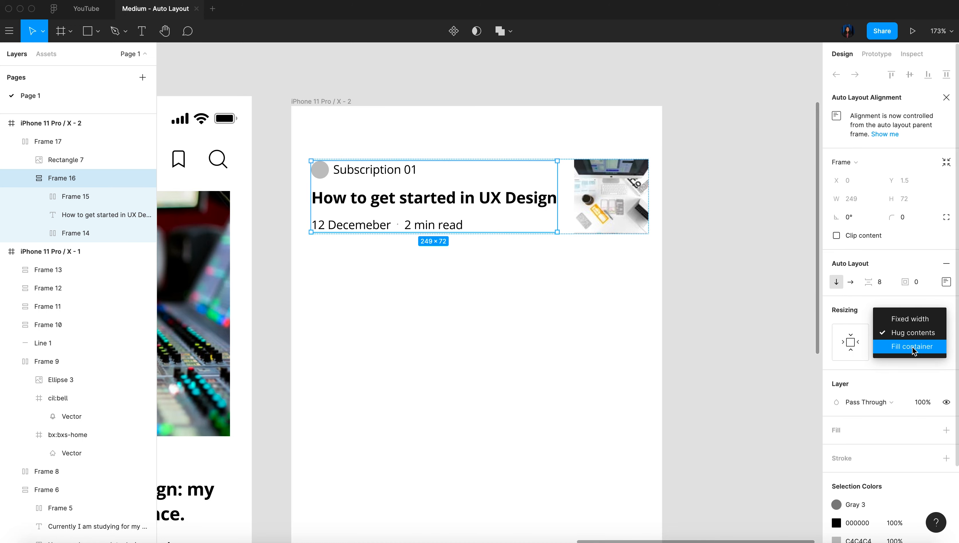
{"action": "left_click", "coordinate": [911, 346]}
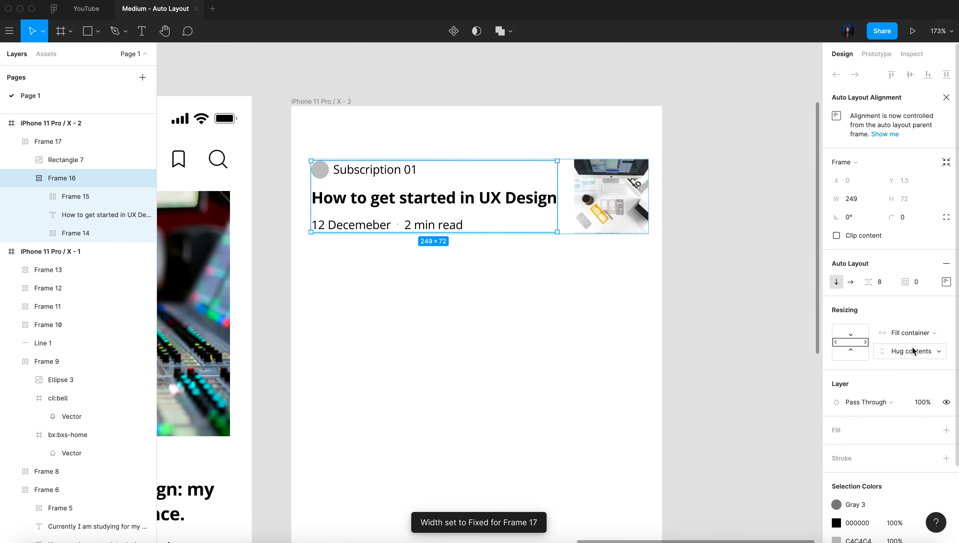
Append the filler text "hhwllo" to the article heading "How to get started in UX Design"
{"action": "left_click", "coordinate": [470, 206]}
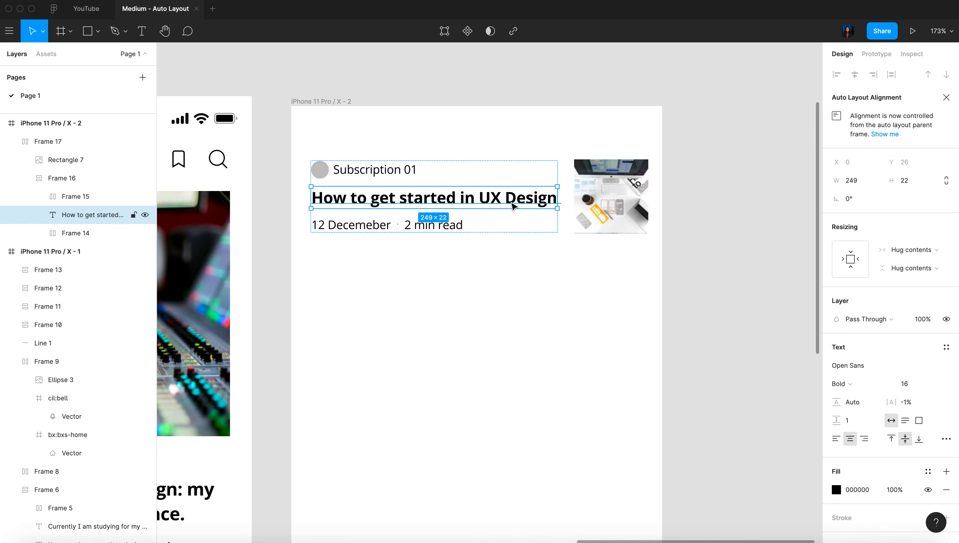
{"action": "left_click", "coordinate": [532, 347]}
{"action": "double_click", "coordinate": [513, 206]}
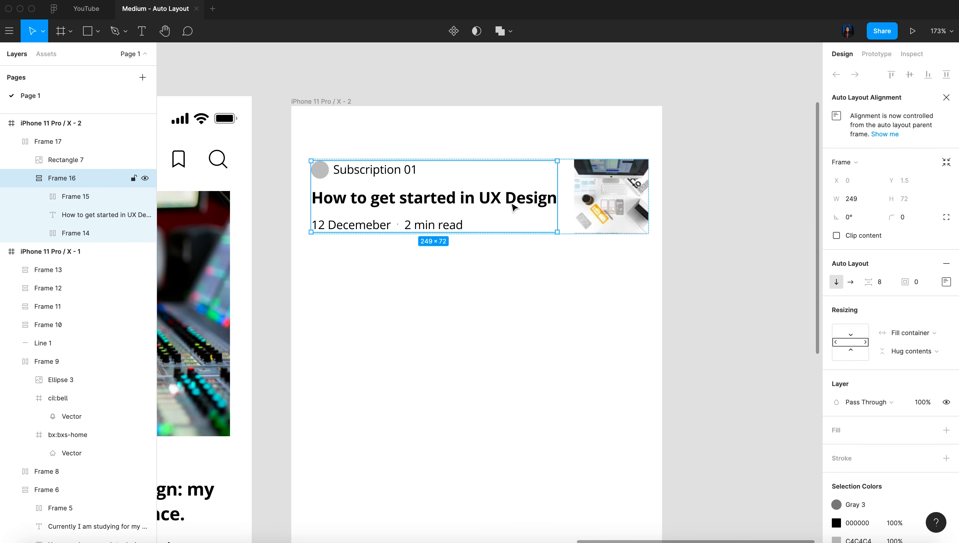
{"action": "left_click", "coordinate": [498, 205]}
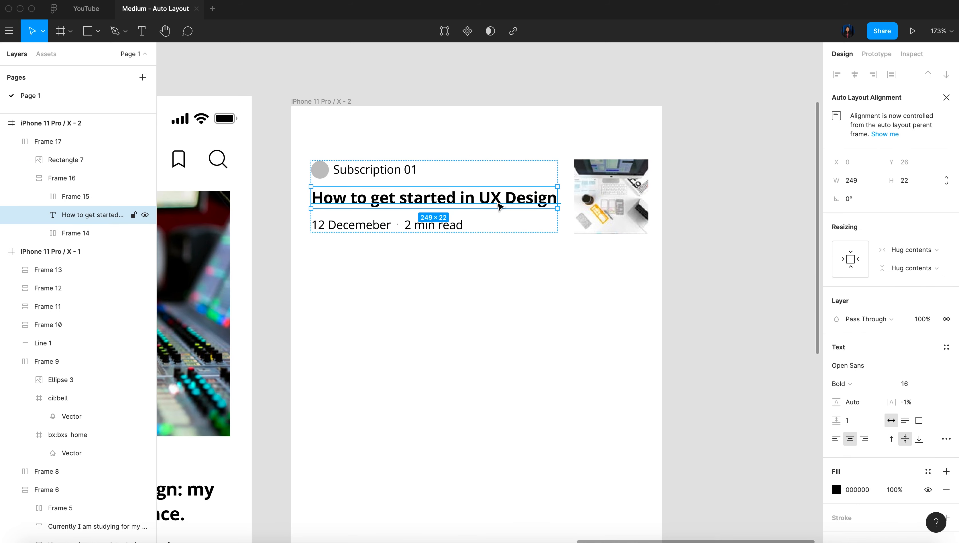
{"action": "double_click", "coordinate": [539, 200]}
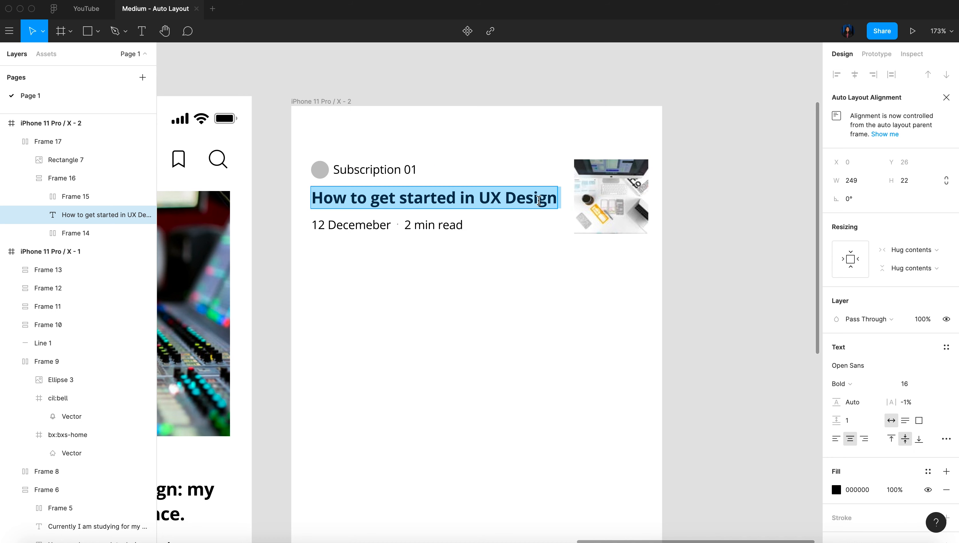
{"action": "left_click", "coordinate": [561, 197]}
{"action": "type", "text": "hlkjhlk"}
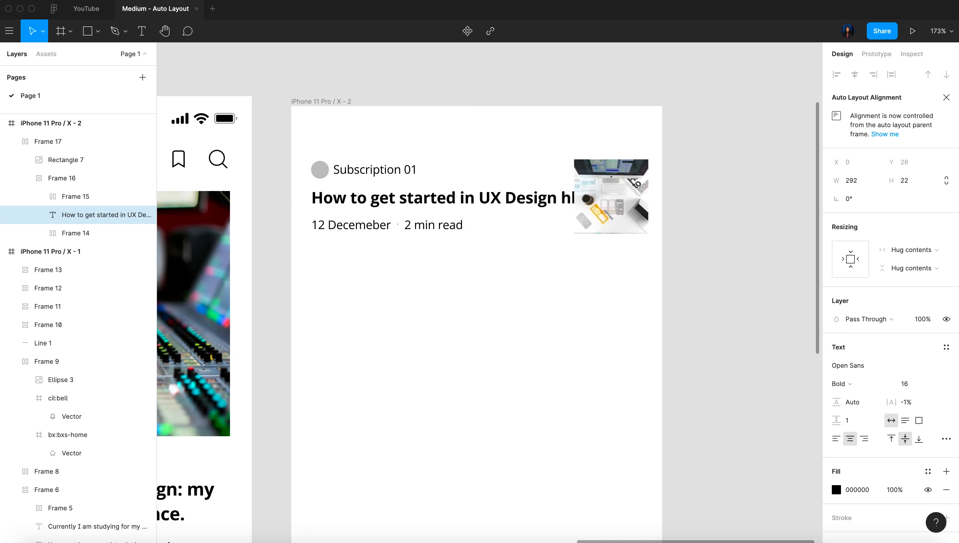
{"action": "key", "text": "Escape"}
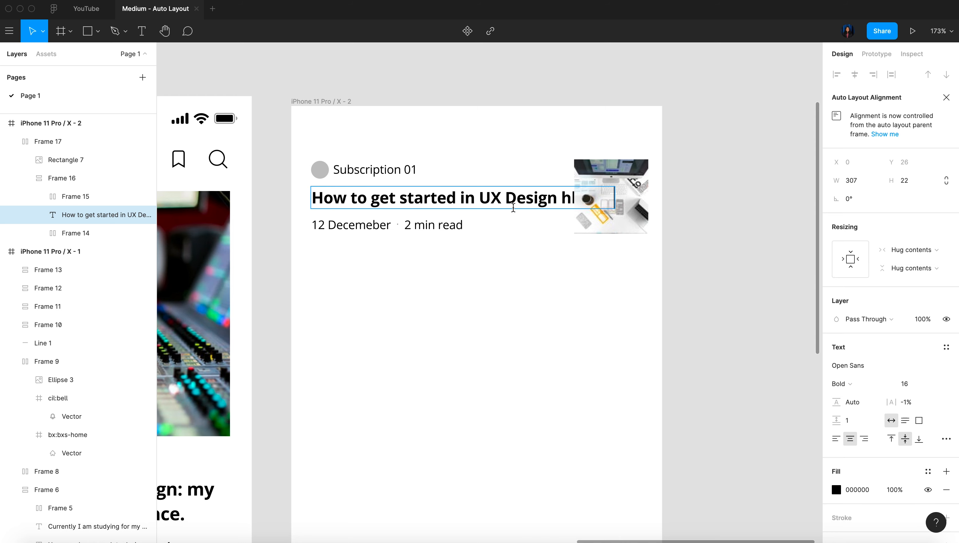
{"action": "key", "text": "Escape"}
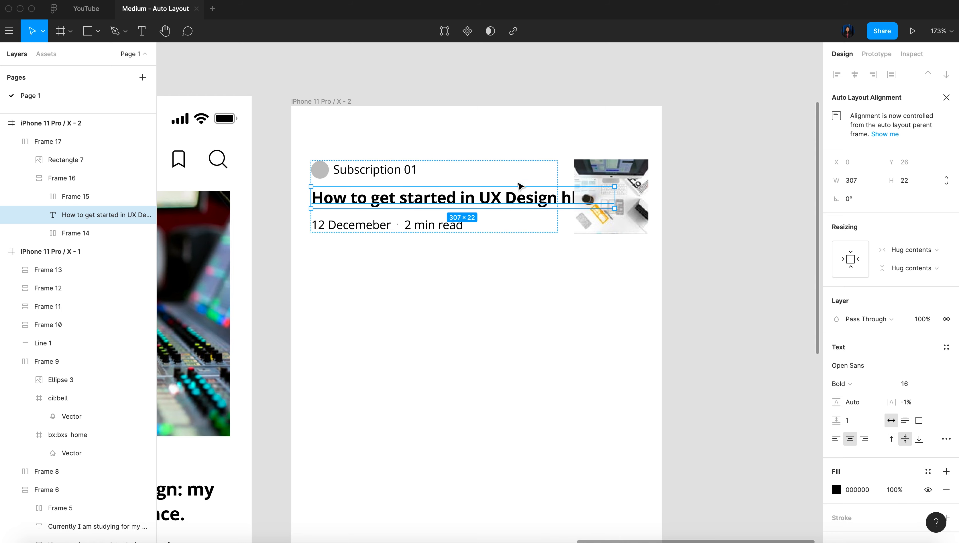
Set the article heading's horizontal resizing to Fill container and left-align its text
{"action": "left_click", "coordinate": [933, 249]}
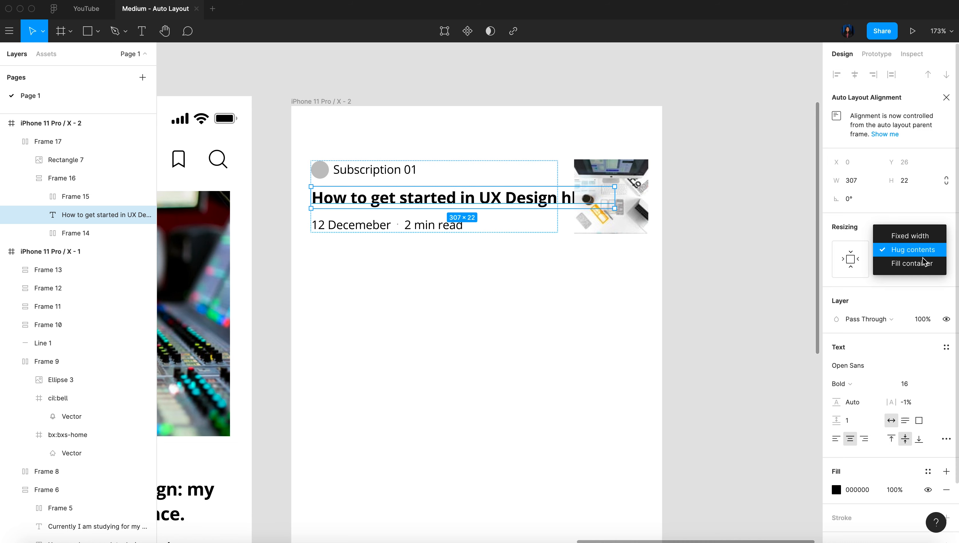
{"action": "left_click", "coordinate": [924, 266]}
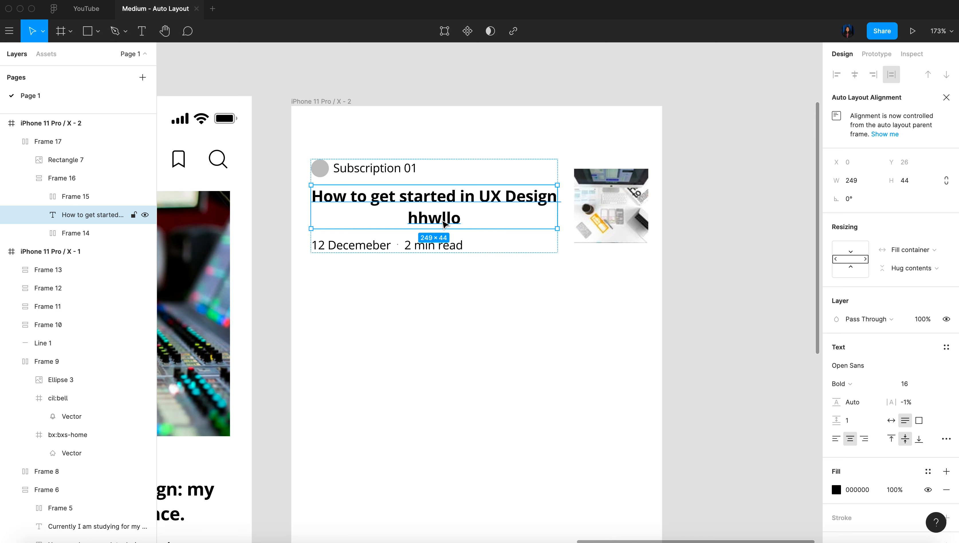
{"action": "left_click", "coordinate": [836, 438]}
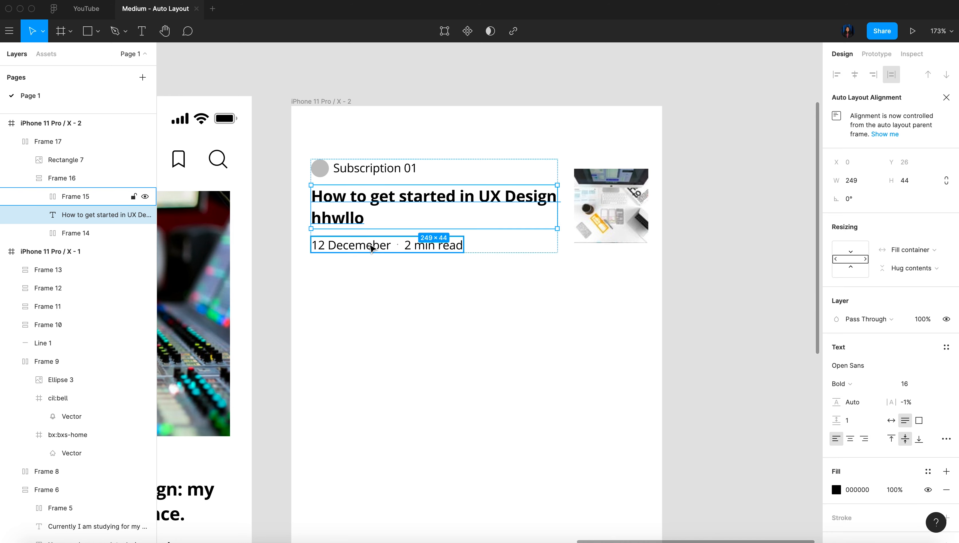
Replace the filler text at the end of the article heading with "in 2020"
{"action": "double_click", "coordinate": [360, 216]}
{"action": "left_click", "coordinate": [363, 219]}
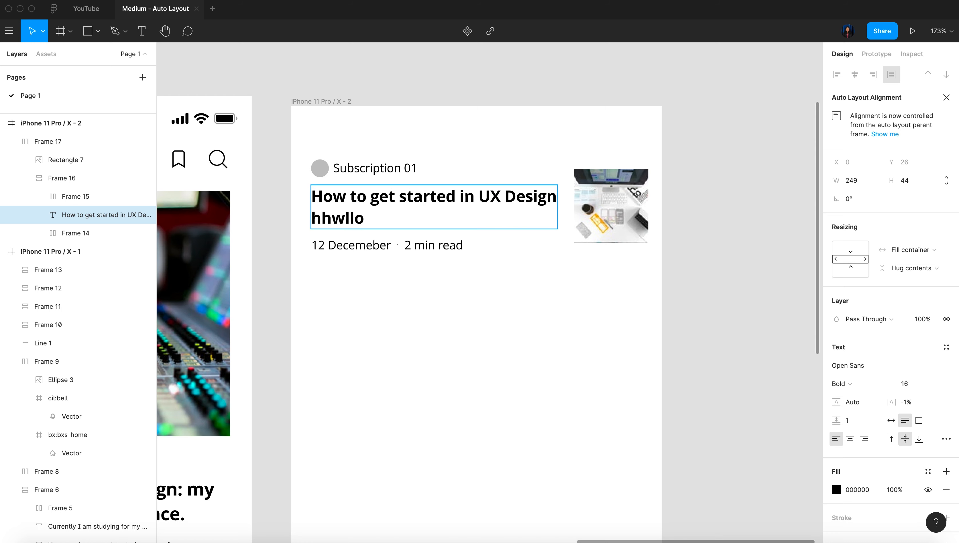
{"action": "key", "text": "BackSpace"}
{"action": "key", "text": "BackSpace"}
{"action": "key", "text": "BackSpace"}
{"action": "key", "text": "BackSpace"}
{"action": "key", "text": "BackSpace"}
{"action": "key", "text": "BackSpace"}
{"action": "key", "text": "BackSpace"}
{"action": "type", "text": "in 2020"}
{"action": "left_click", "coordinate": [455, 309]}
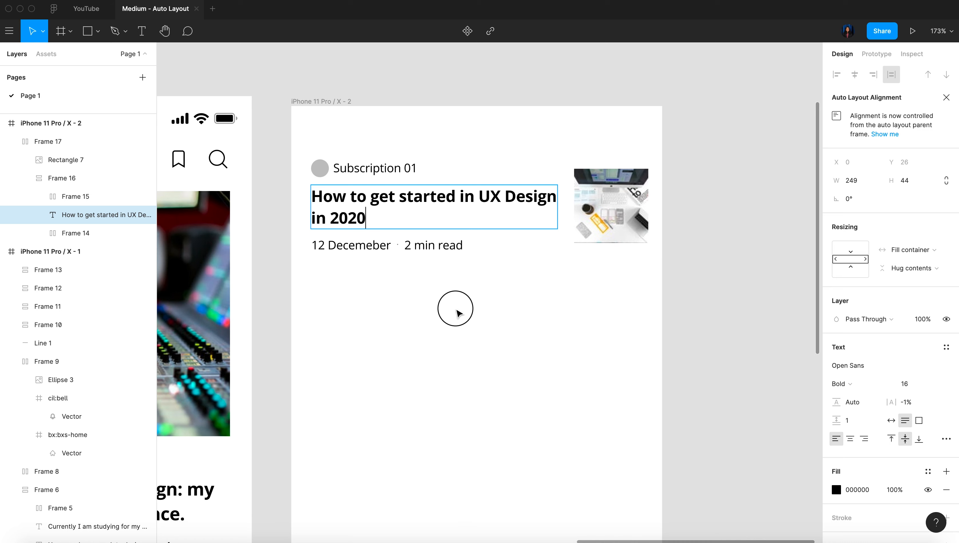
{"action": "left_click", "coordinate": [274, 216]}
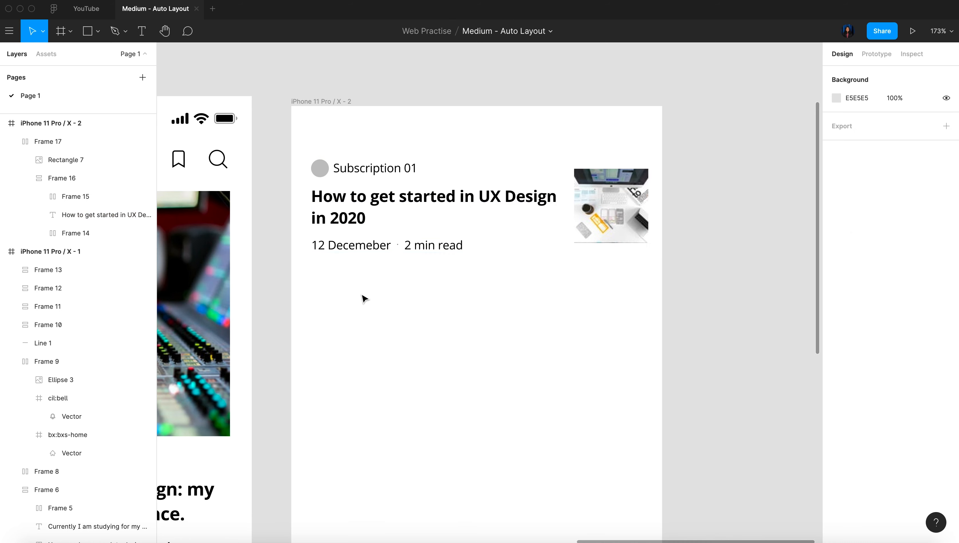
Extend the article heading with "hhow to get started in design in 2020" after "in 2020"
{"action": "triple_click", "coordinate": [348, 213]}
{"action": "left_click", "coordinate": [371, 220]}
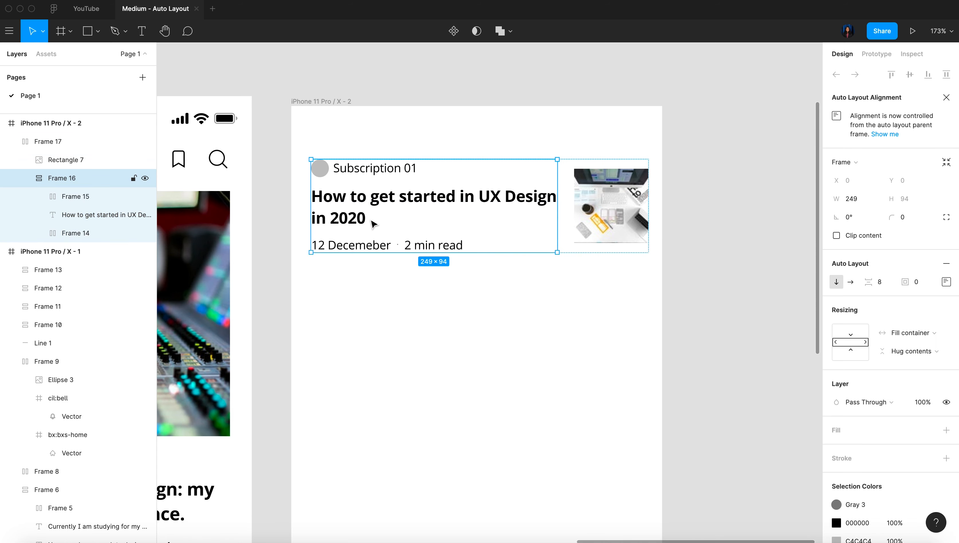
{"action": "left_click", "coordinate": [372, 223]}
{"action": "double_click", "coordinate": [371, 219]}
{"action": "left_click", "coordinate": [371, 218]}
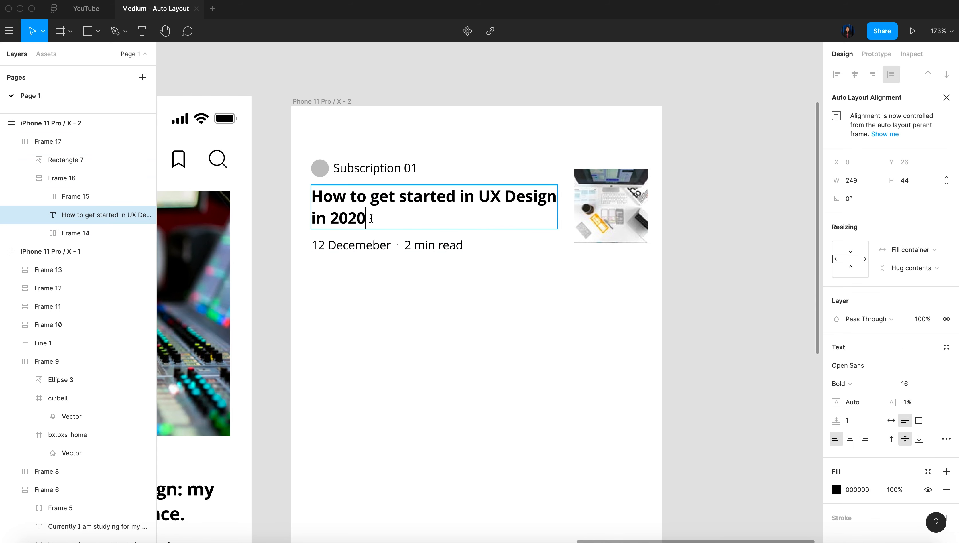
{"action": "type", "text": "hhow c"}
{"action": "key", "text": "BackSpace"}
{"action": "type", "text": "t"}
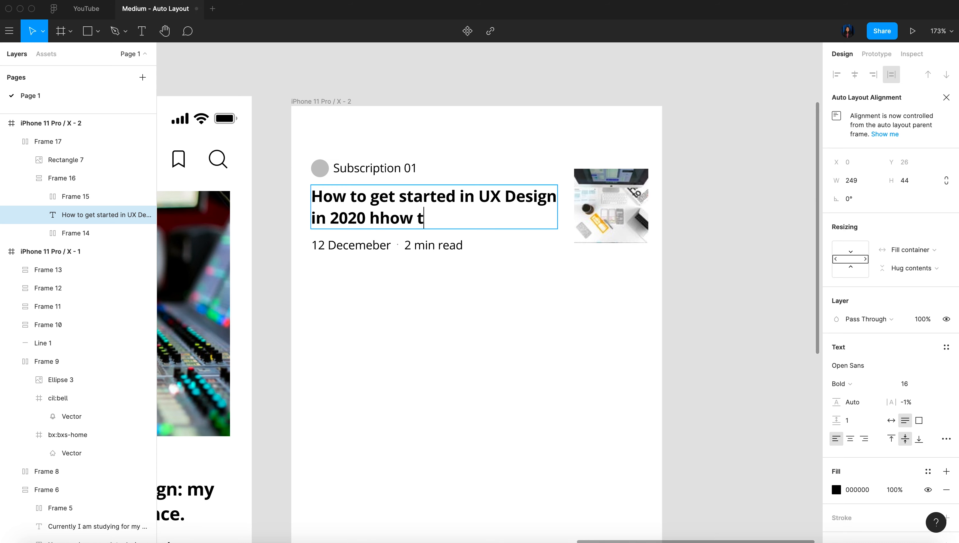
{"action": "type", "text": "o get started i"}
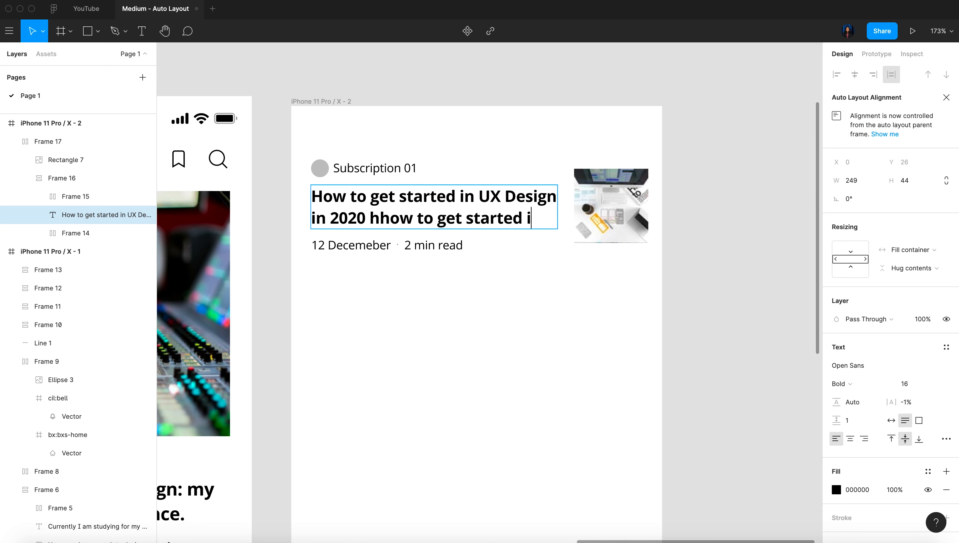
{"action": "type", "text": "n design in 2020"}
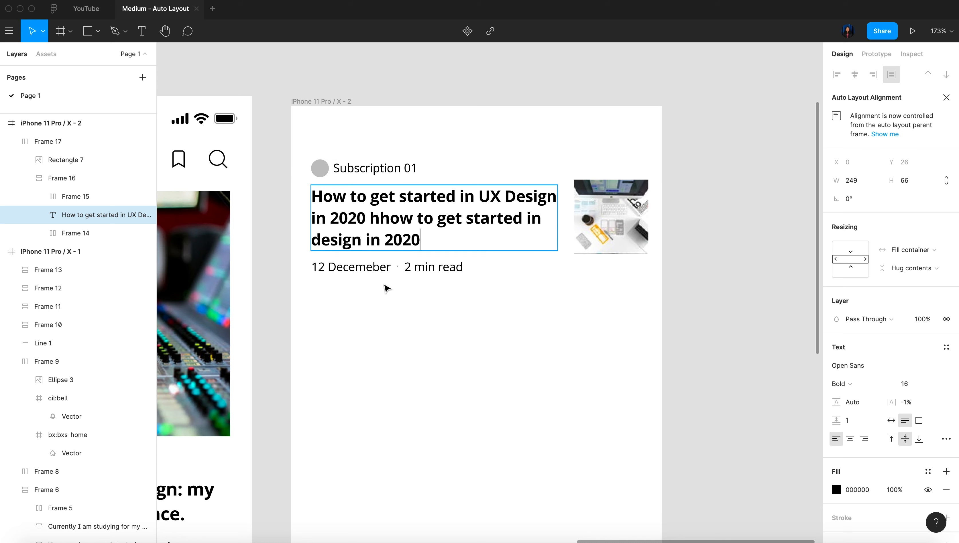
{"action": "key", "text": "Escape"}
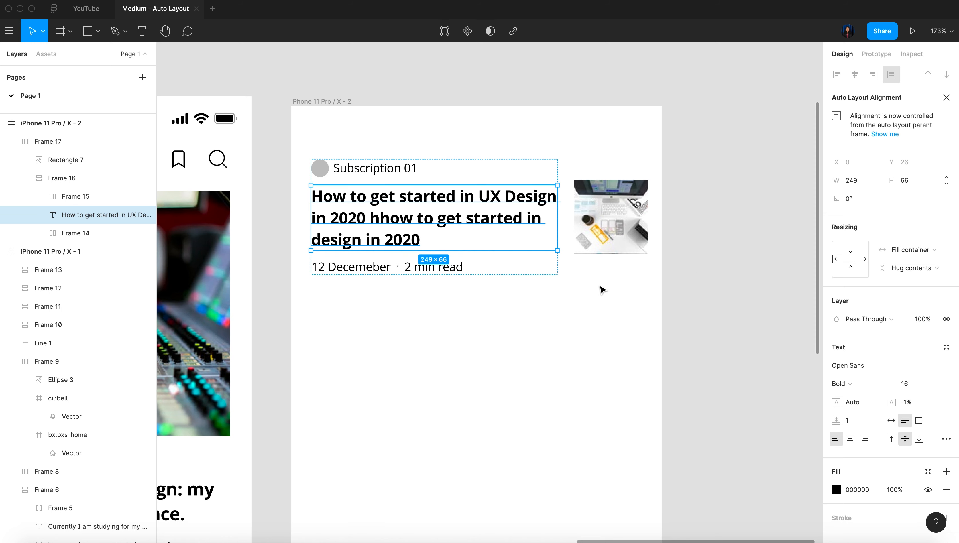
Check the article item against the reference list under Scroll 2 and turn the whole item into a component
{"action": "left_click", "coordinate": [592, 219]}
{"action": "scroll", "coordinate": [589, 221], "scroll_direction": "down", "scroll_amount": 3}
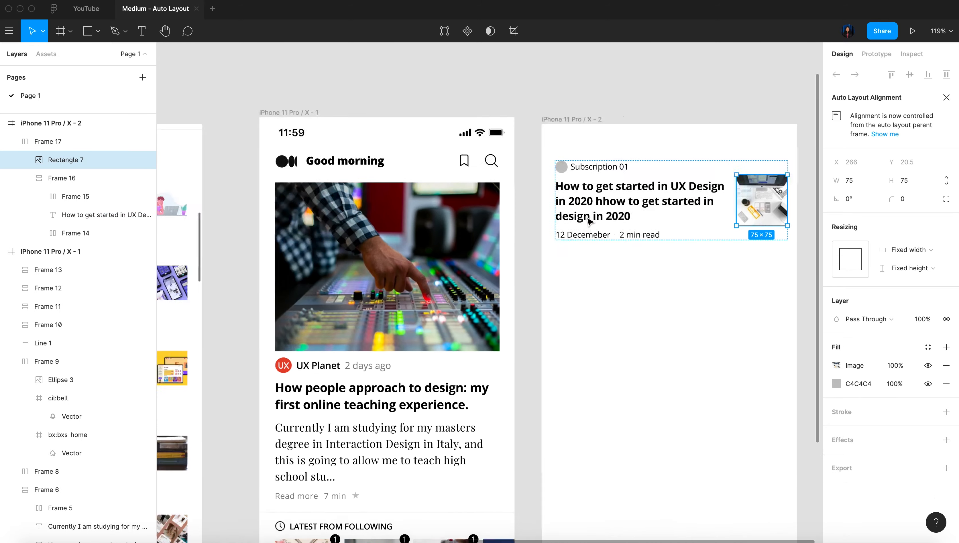
{"action": "scroll", "coordinate": [588, 221], "scroll_direction": "left", "scroll_amount": 10}
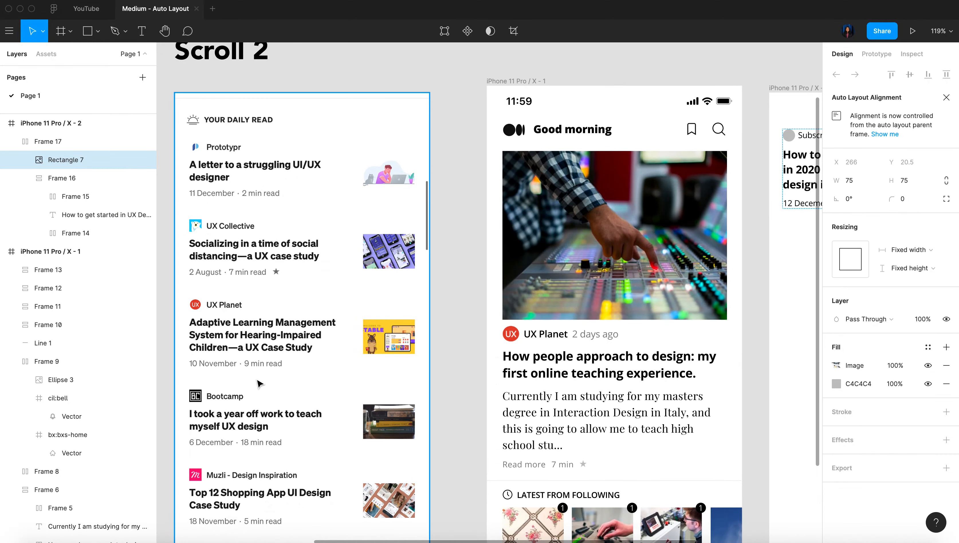
{"action": "scroll", "coordinate": [259, 384], "scroll_direction": "right", "scroll_amount": 15}
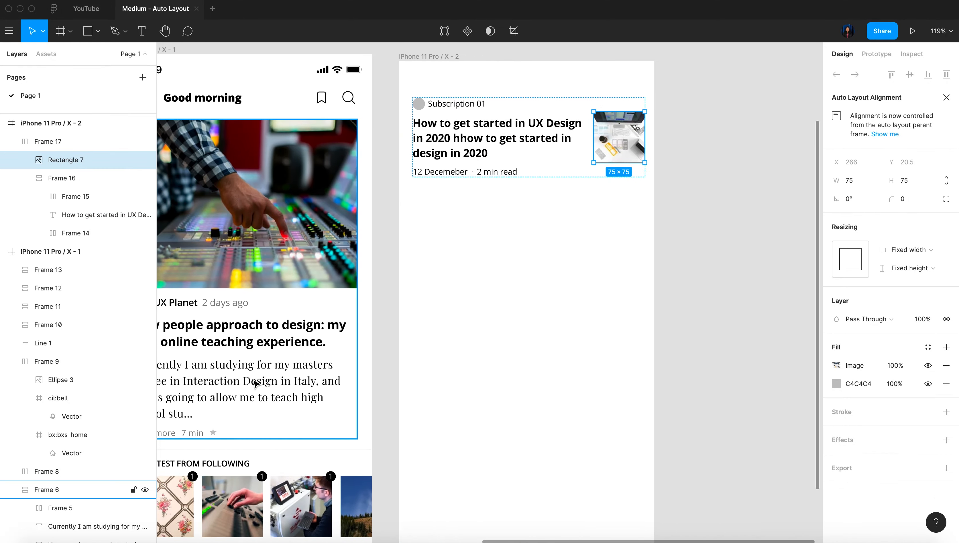
{"action": "scroll", "coordinate": [259, 384], "scroll_direction": "down", "scroll_amount": 3}
{"action": "left_click", "coordinate": [589, 274]}
{"action": "left_click", "coordinate": [431, 204]}
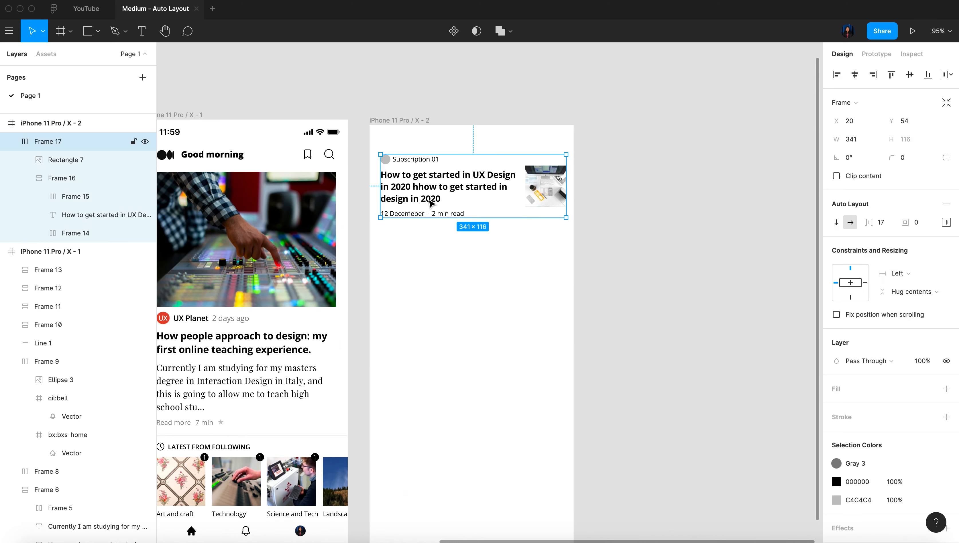
{"action": "right_click", "coordinate": [430, 203]}
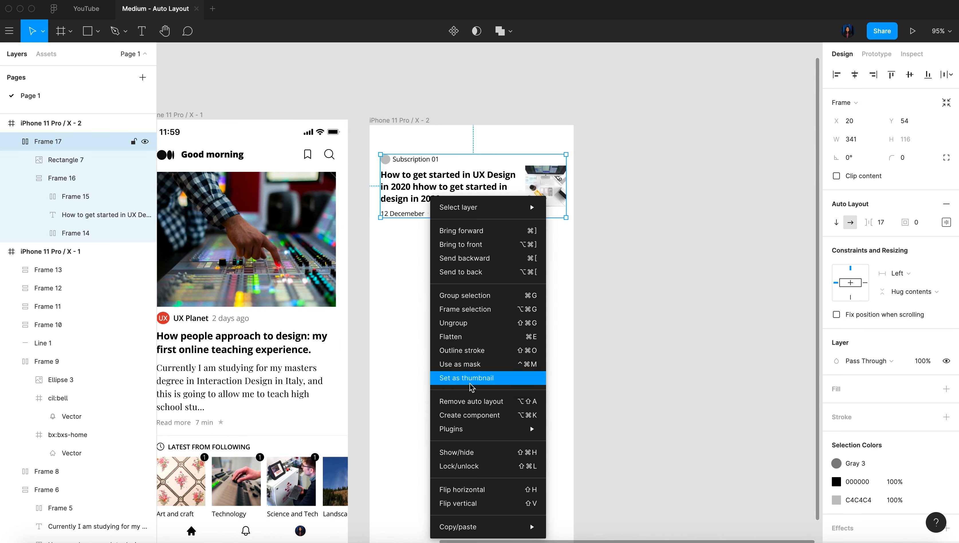
{"action": "left_click", "coordinate": [493, 423]}
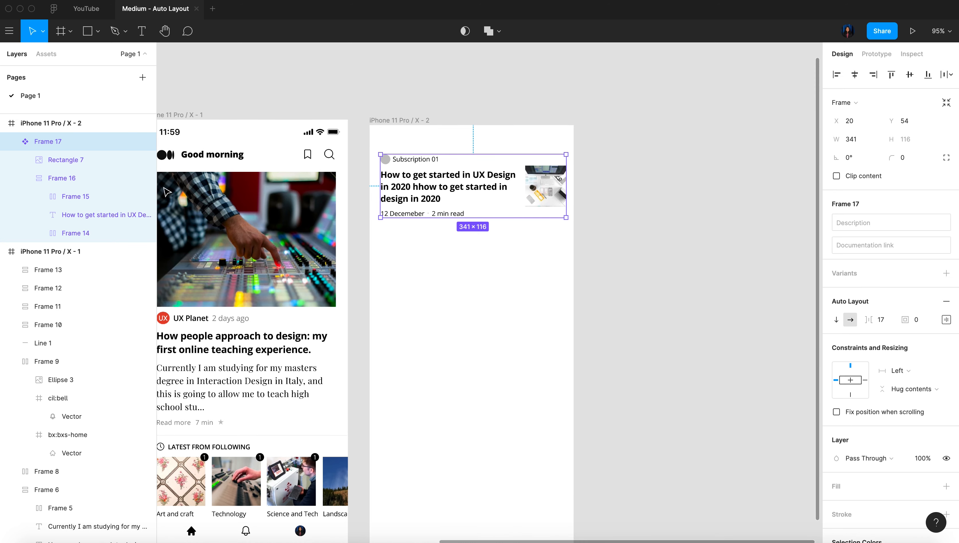
Rename the new article component to "Cards in medium"
{"action": "double_click", "coordinate": [58, 141]}
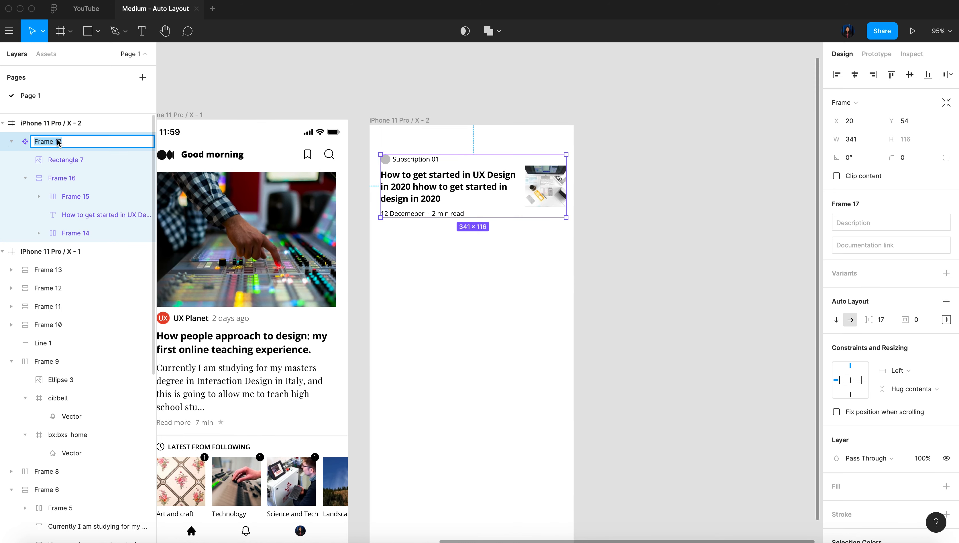
{"action": "type", "text": "C"}
{"action": "type", "text": "s in medium"}
{"action": "key", "text": "Return"}
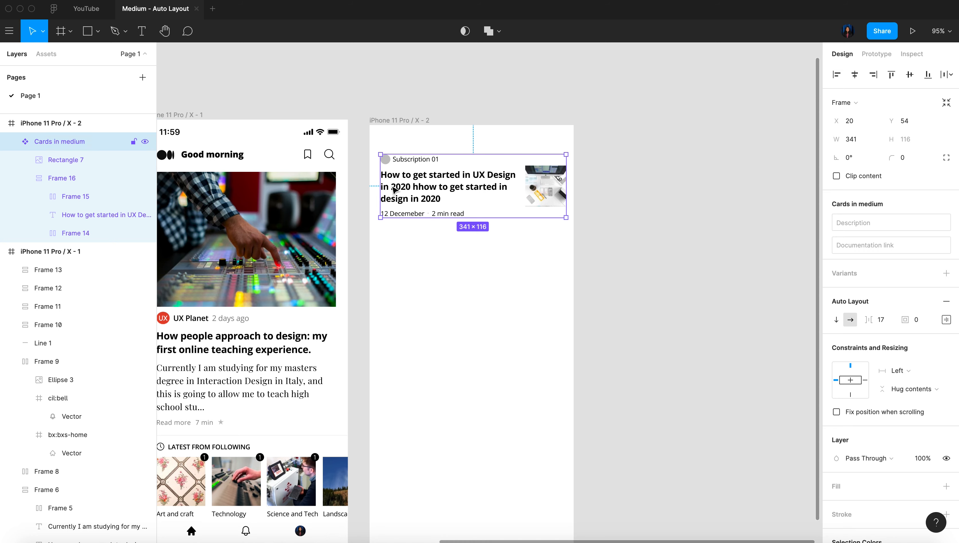
Place the main card component outside the second iPhone frame and stack four instances of it inside the frame
{"action": "left_click_drag", "start_coordinate": [563, 188], "coordinate": [438, 424]}
Shorten the first card's heading to "How to get started in UX Design"
{"action": "left_click", "coordinate": [427, 190]}
{"action": "double_click", "coordinate": [428, 190]}
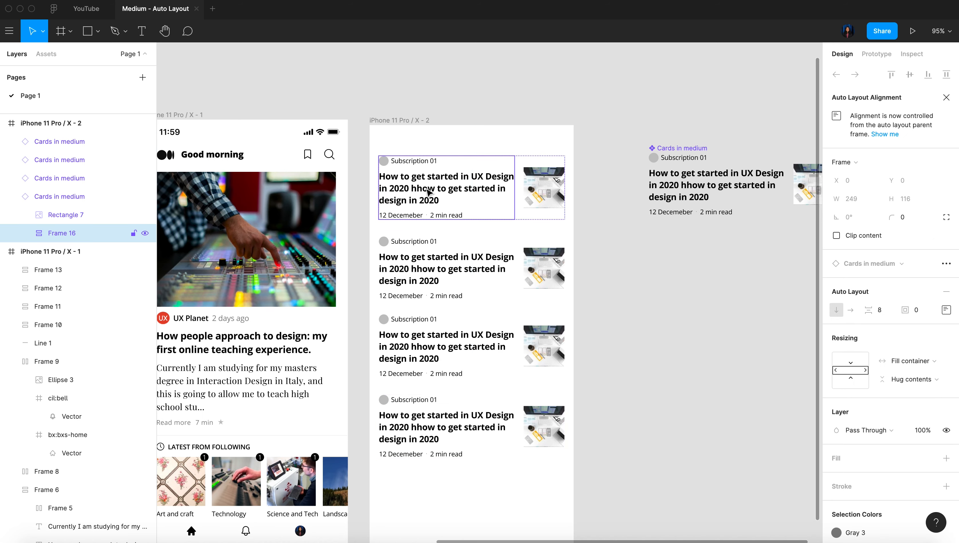
{"action": "double_click", "coordinate": [428, 190]}
{"action": "scroll", "coordinate": [428, 190], "scroll_direction": "up", "scroll_amount": 5}
{"action": "double_click", "coordinate": [427, 191]}
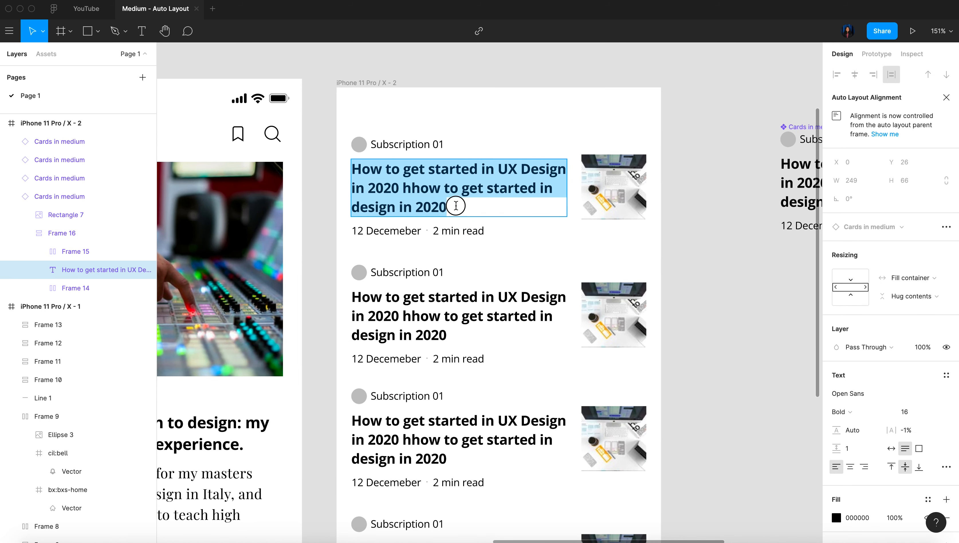
{"action": "left_click_drag", "start_coordinate": [449, 207], "coordinate": [350, 192]}
{"action": "key", "text": "BackSpace"}
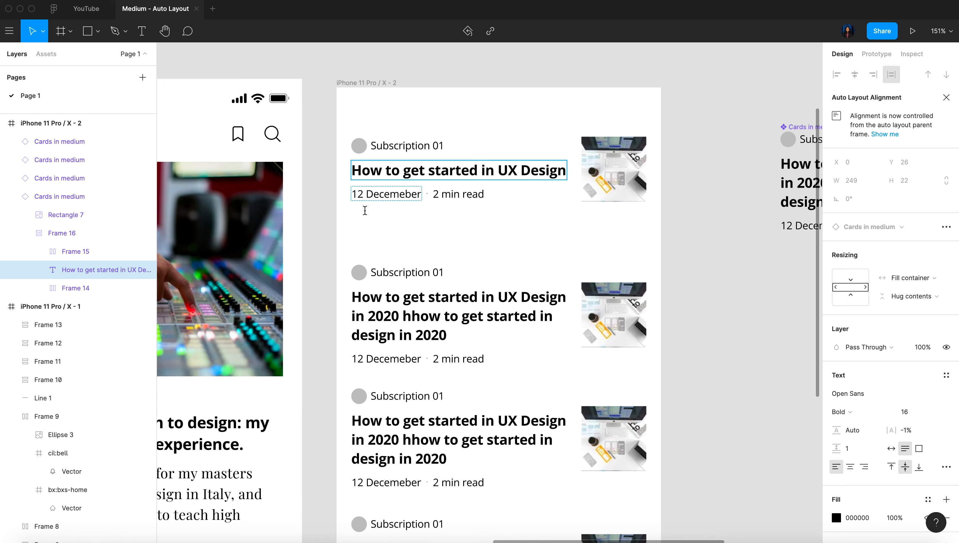
Shorten the second card's heading to "How to get started in UX Design in 2020"
{"action": "left_click", "coordinate": [449, 327]}
{"action": "left_click_drag", "start_coordinate": [449, 330], "coordinate": [402, 316]}
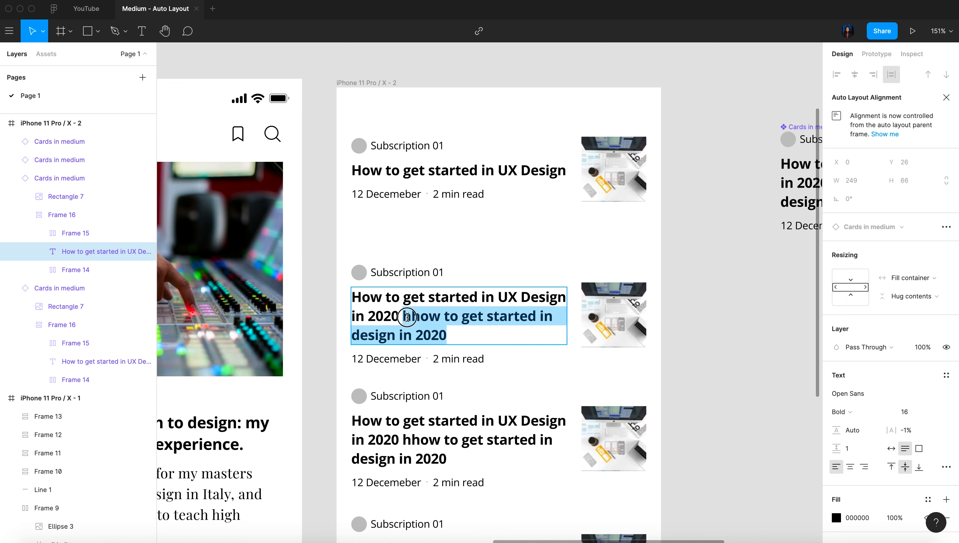
{"action": "key", "text": "BackSpace"}
{"action": "scroll", "coordinate": [446, 369], "scroll_direction": "down", "scroll_amount": 5}
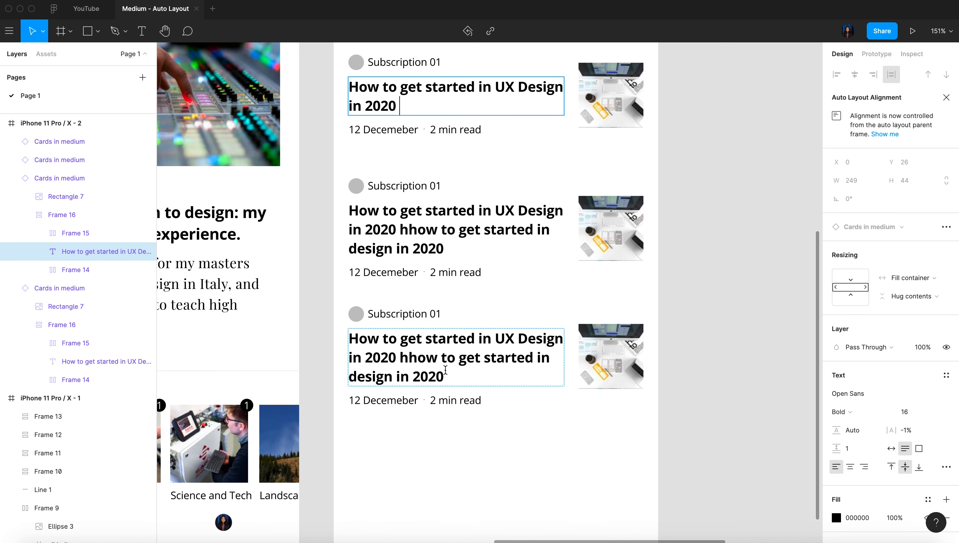
Replace the word "hhow" in the fourth card's heading with "&"
{"action": "double_click", "coordinate": [412, 359]}
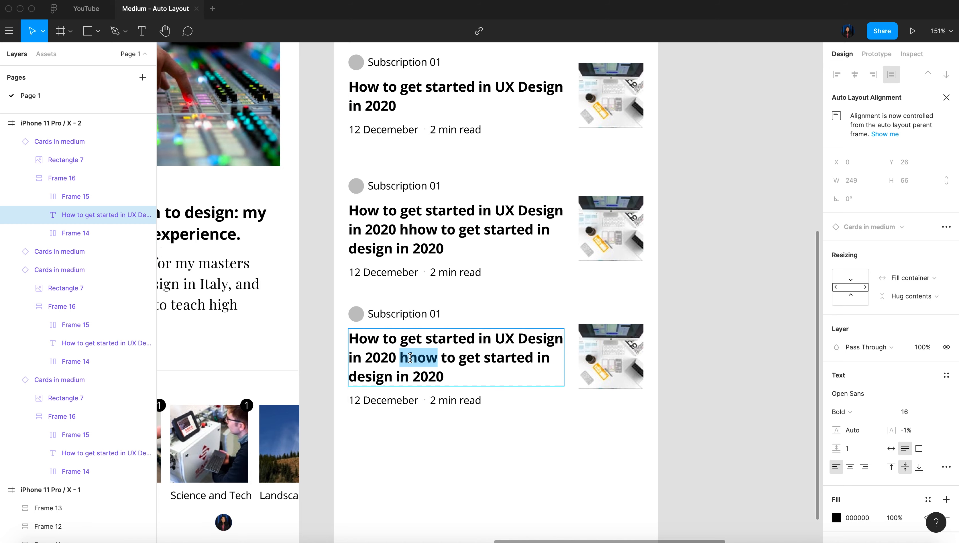
{"action": "type", "text": "&"}
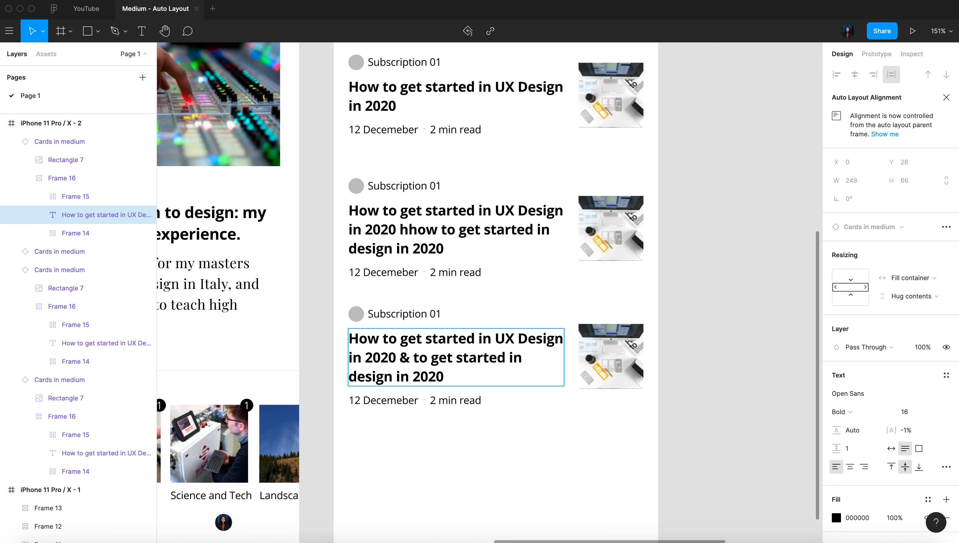
{"action": "left_click", "coordinate": [632, 499]}
{"action": "scroll", "coordinate": [633, 501], "scroll_direction": "down", "scroll_amount": 5}
{"action": "left_click", "coordinate": [695, 453]}
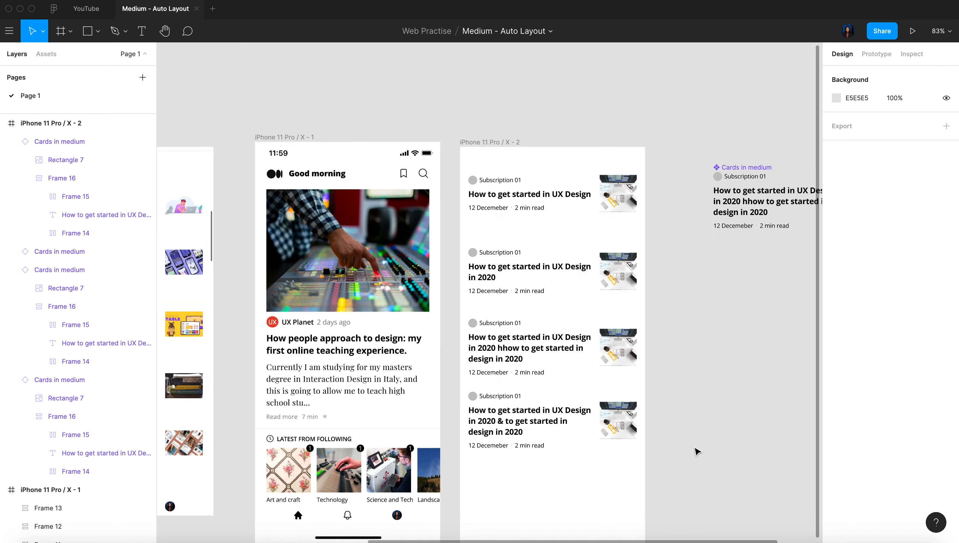
Select the four card instances in the second iPhone frame and distribute them vertically with even spacing
{"action": "scroll", "coordinate": [670, 460], "scroll_direction": "up", "scroll_amount": 5}
{"action": "scroll", "coordinate": [670, 460], "scroll_direction": "down", "scroll_amount": 3}
{"action": "left_click_drag", "start_coordinate": [680, 461], "coordinate": [490, 156]}
{"action": "left_click", "coordinate": [944, 75]}
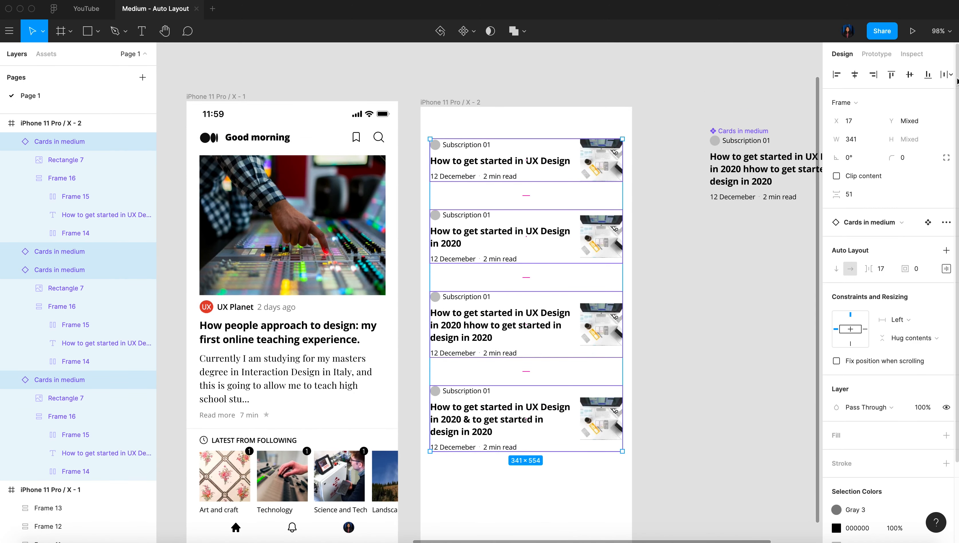
Reduce the vertical spacing between the four selected cards to about 36
{"action": "scroll", "coordinate": [707, 293], "scroll_direction": "down", "scroll_amount": 5}
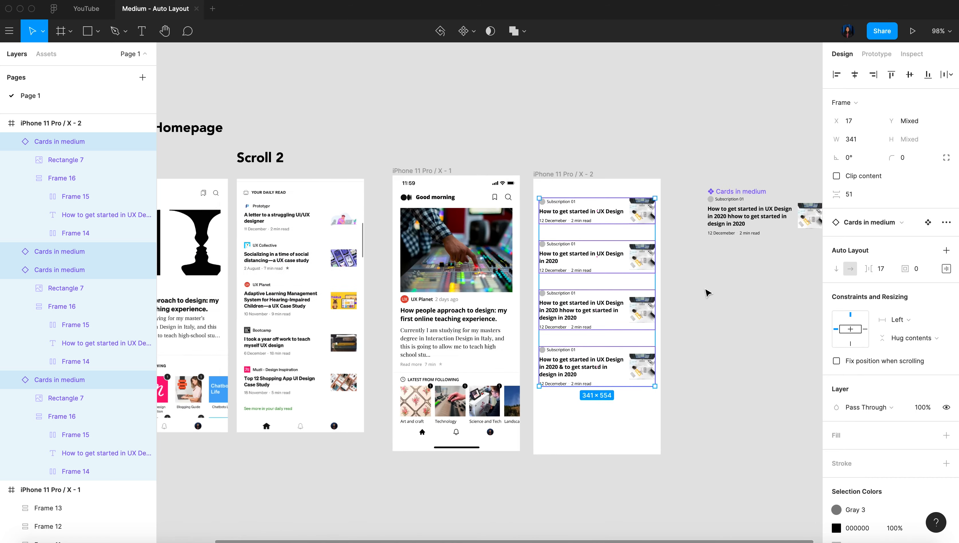
{"action": "scroll", "coordinate": [707, 293], "scroll_direction": "left", "scroll_amount": 2}
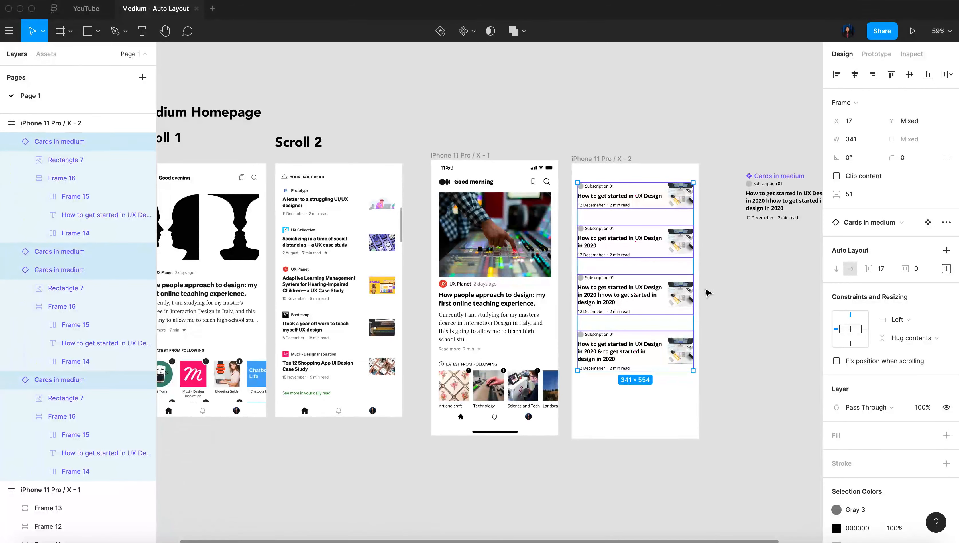
{"action": "left_click", "coordinate": [857, 194]}
{"action": "key", "text": "Down"}
{"action": "key", "text": "Down"}
{"action": "key", "text": "Down"}
{"action": "key", "text": "Down"}
{"action": "key", "text": "Down"}
{"action": "key", "text": "Down"}
{"action": "key", "text": "Down"}
{"action": "key", "text": "Down"}
{"action": "key", "text": "Down"}
{"action": "key", "text": "Down"}
{"action": "key", "text": "Down"}
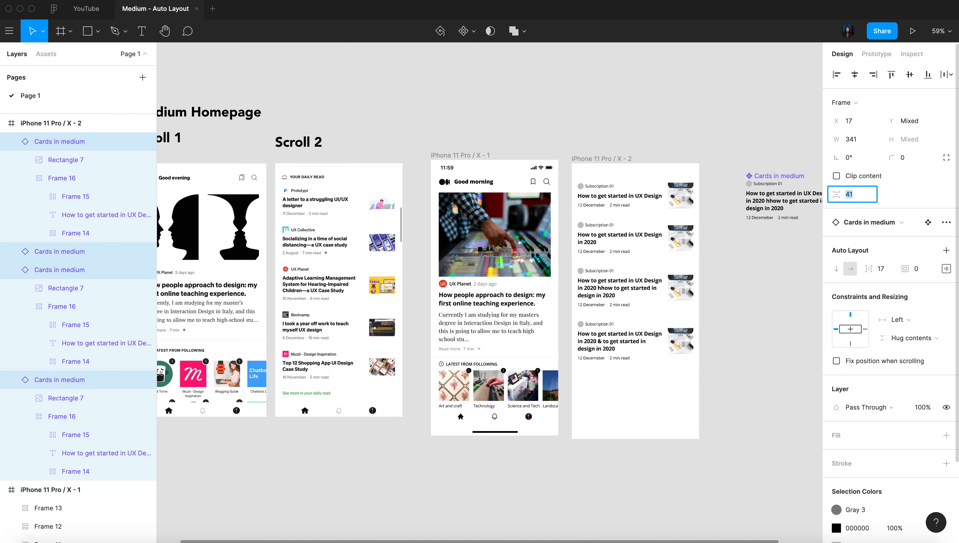
{"action": "scroll", "coordinate": [394, 193], "scroll_direction": "up", "scroll_amount": 5}
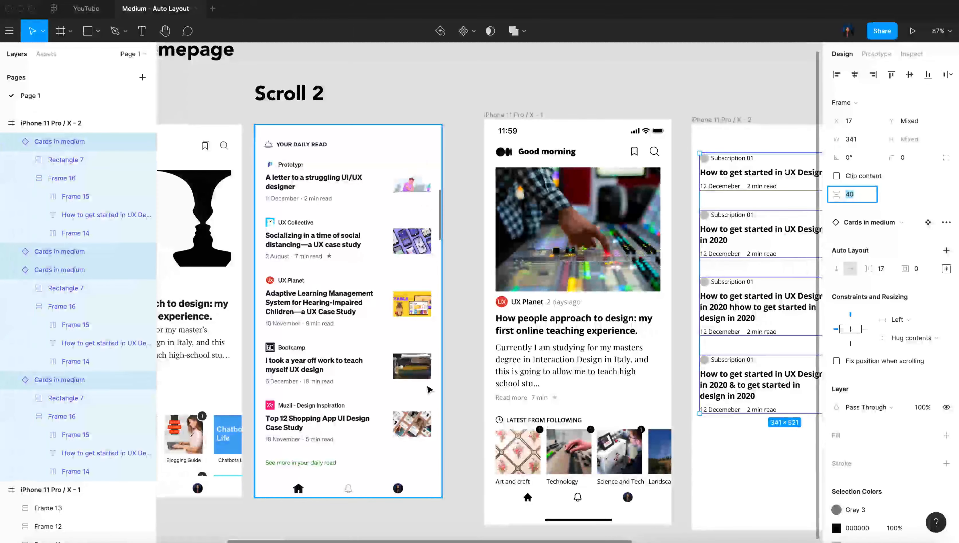
{"action": "scroll", "coordinate": [438, 436], "scroll_direction": "right", "scroll_amount": 8}
{"action": "scroll", "coordinate": [438, 437], "scroll_direction": "down", "scroll_amount": 2}
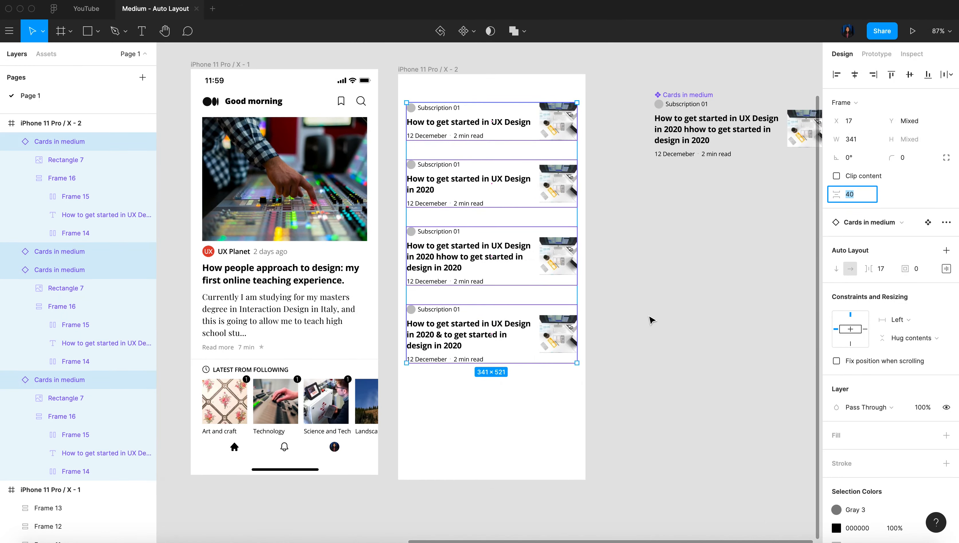
{"action": "key", "text": "Down"}
{"action": "key", "text": "Down"}
{"action": "key", "text": "Down"}
{"action": "key", "text": "Down"}
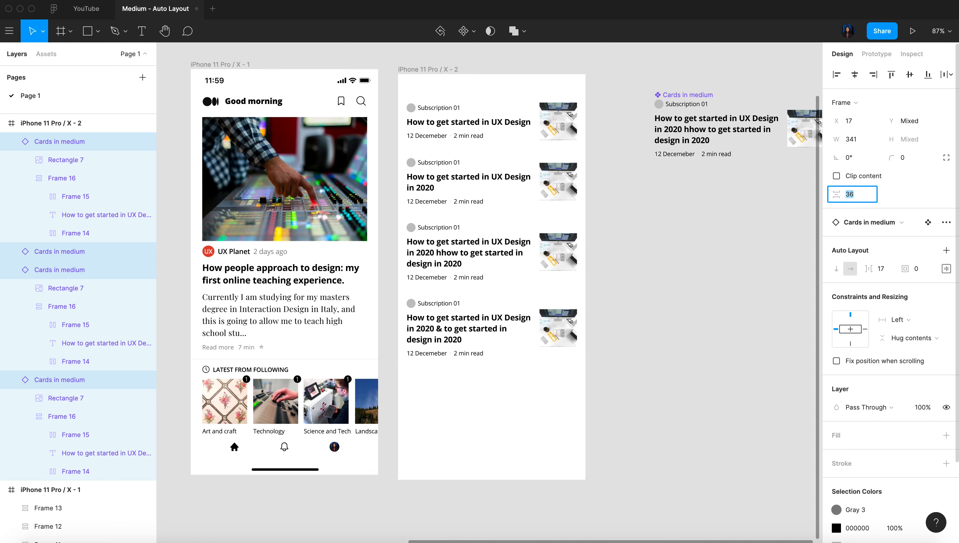
Duplicate the fourth card and place the copy below it as a fifth card
{"action": "left_click", "coordinate": [404, 345]}
{"action": "left_click_drag", "start_coordinate": [498, 316], "coordinate": [498, 391]}
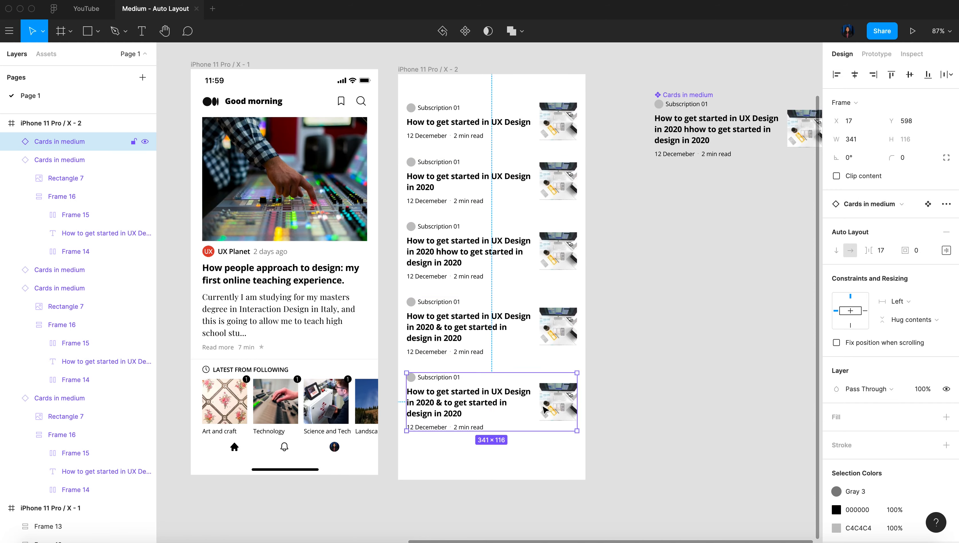
{"action": "scroll", "coordinate": [540, 381], "scroll_direction": "down", "scroll_amount": 5}
Copy the home, bell and profile navigation bar from the first iPhone frame into the second one
{"action": "left_click", "coordinate": [478, 415]}
{"action": "key", "text": "super+c"}
{"action": "left_click", "coordinate": [555, 165]}
{"action": "key", "text": "super+v"}
{"action": "left_click", "coordinate": [554, 152]}
{"action": "scroll", "coordinate": [546, 151], "scroll_direction": "up", "scroll_amount": 5}
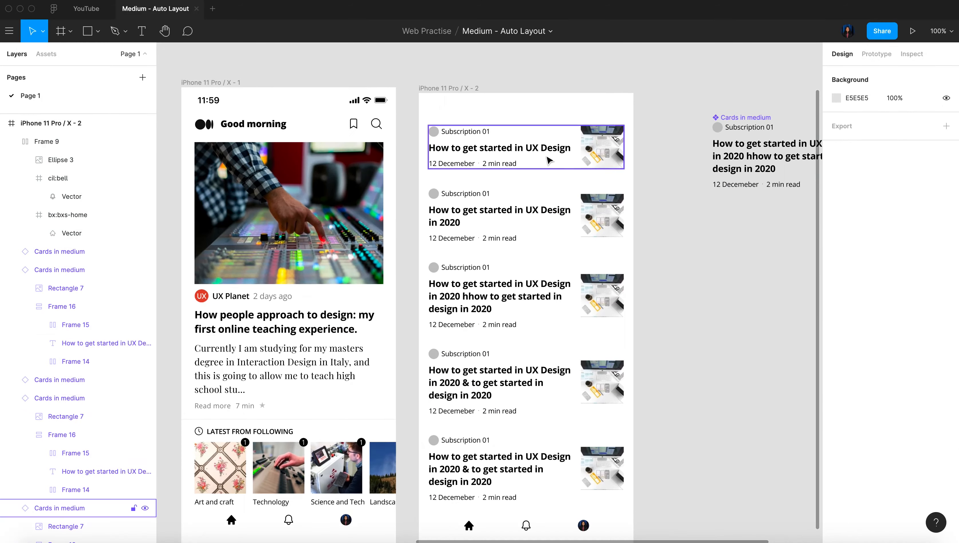
{"action": "left_click", "coordinate": [547, 159]}
{"action": "left_click", "coordinate": [718, 310]}
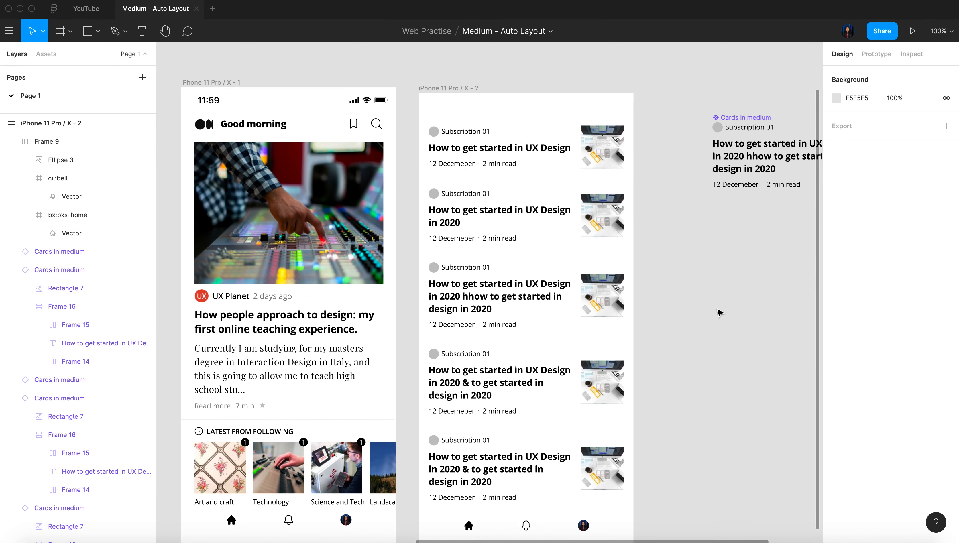
Select the five daily read cards, set their vertical spacing to 20 and shift them slightly down below the heading
{"action": "scroll", "coordinate": [718, 312], "scroll_direction": "left", "scroll_amount": 2}
{"action": "scroll", "coordinate": [718, 312], "scroll_direction": "down", "scroll_amount": 1}
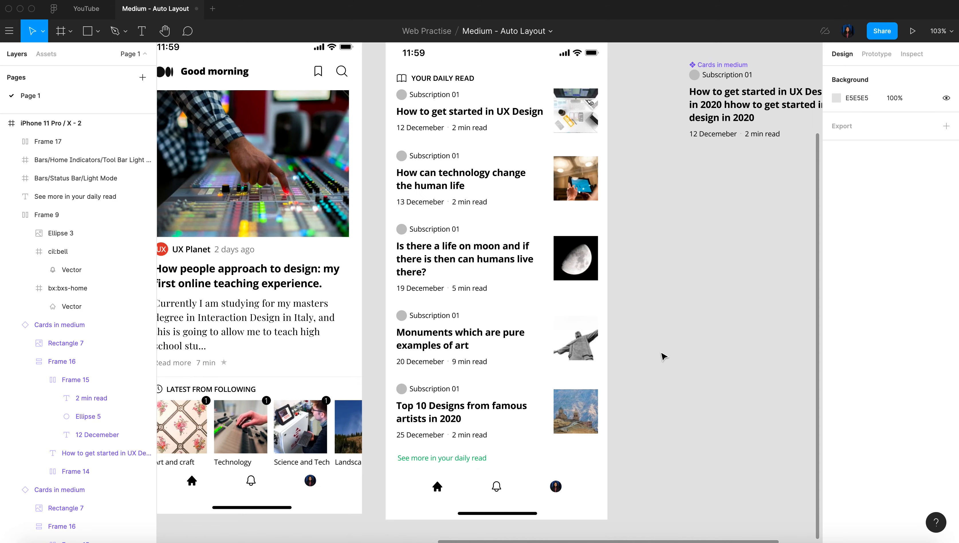
{"action": "scroll", "coordinate": [663, 356], "scroll_direction": "down", "scroll_amount": 5}
{"action": "scroll", "coordinate": [664, 228], "scroll_direction": "right", "scroll_amount": 4}
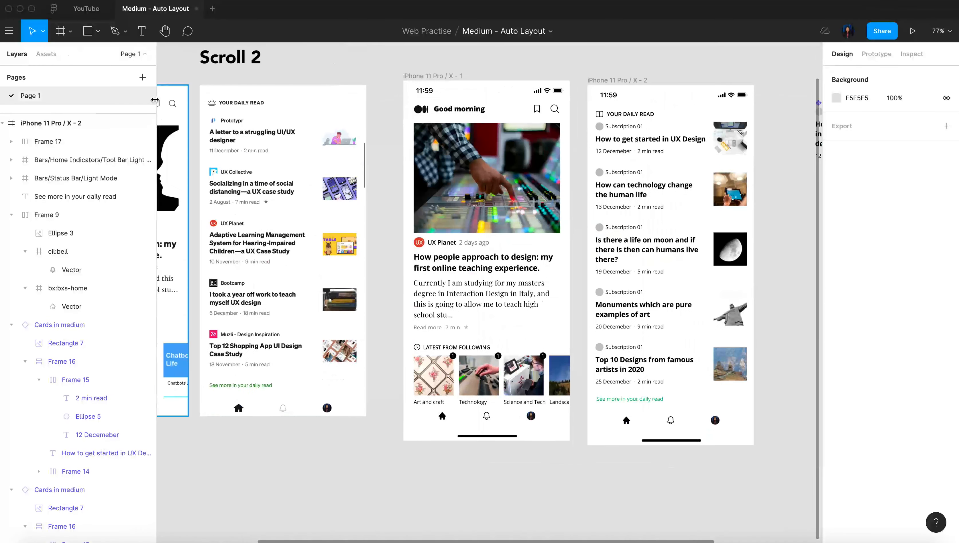
{"action": "left_click", "coordinate": [664, 154]}
{"action": "left_click", "coordinate": [656, 190], "text": "shift"}
{"action": "left_click", "coordinate": [656, 250], "text": "shift"}
{"action": "left_click", "coordinate": [656, 309], "text": "shift"}
{"action": "left_click", "coordinate": [656, 364], "text": "shift"}
{"action": "left_click", "coordinate": [852, 194]}
{"action": "type", "text": "20"}
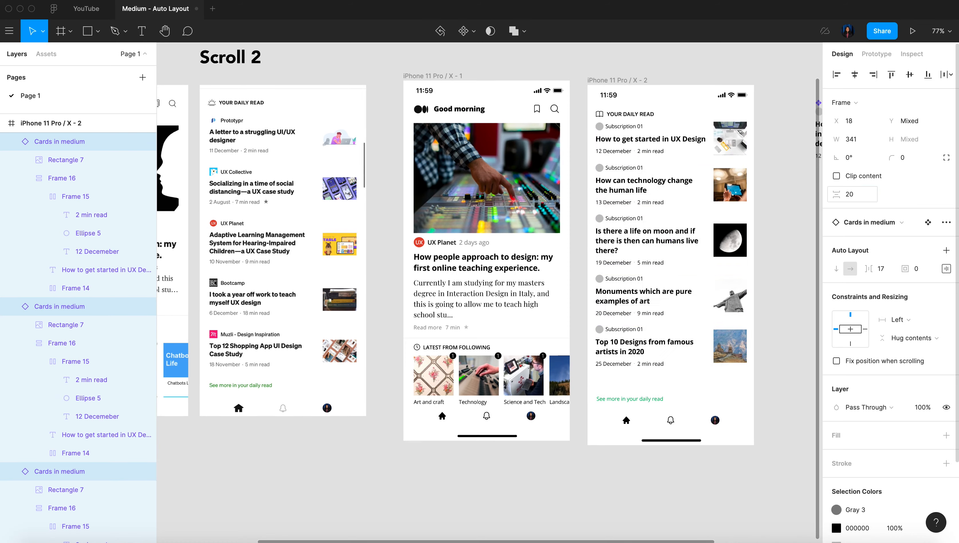
{"action": "left_click_drag", "start_coordinate": [653, 141], "coordinate": [656, 147]}
Change the font of the "YOUR DAILY READ" heading in the second iPhone frame to Open Sans
{"action": "double_click", "coordinate": [630, 114]}
{"action": "left_click", "coordinate": [888, 368]}
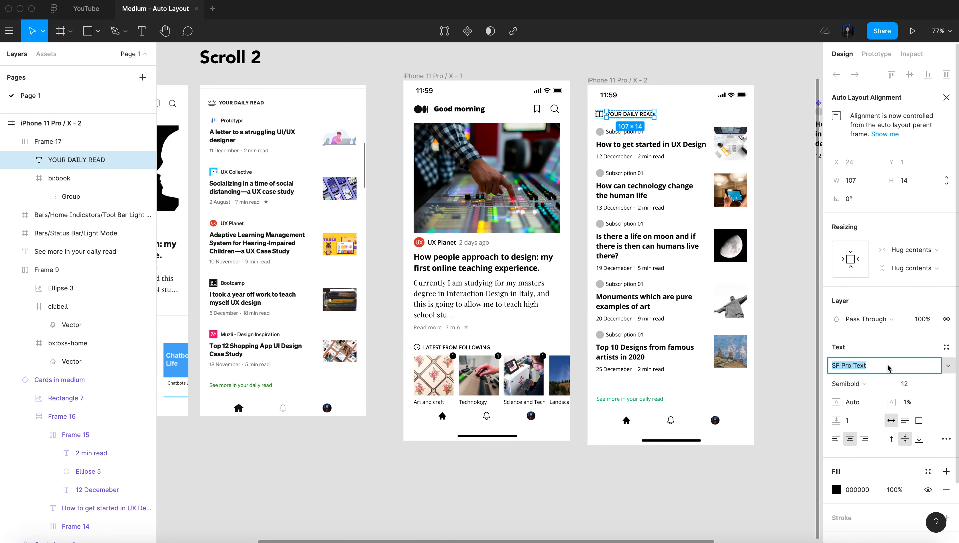
{"action": "type", "text": "Open Sans"}
{"action": "key", "text": "Return"}
{"action": "left_click", "coordinate": [653, 122]}
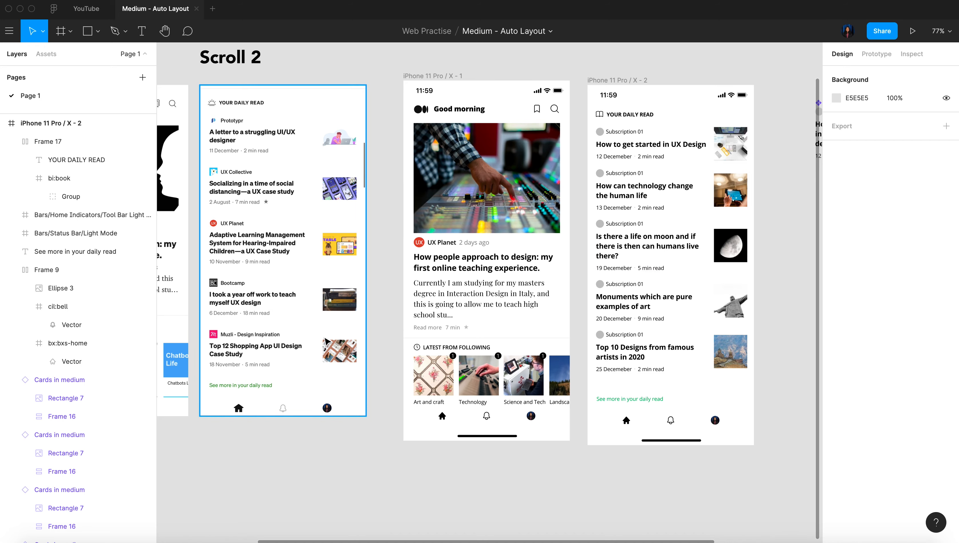
Give the main "Cards in medium" component an FFFFFF fill and an auto layout padding of 5
{"action": "scroll", "coordinate": [753, 425], "scroll_direction": "right", "scroll_amount": 3}
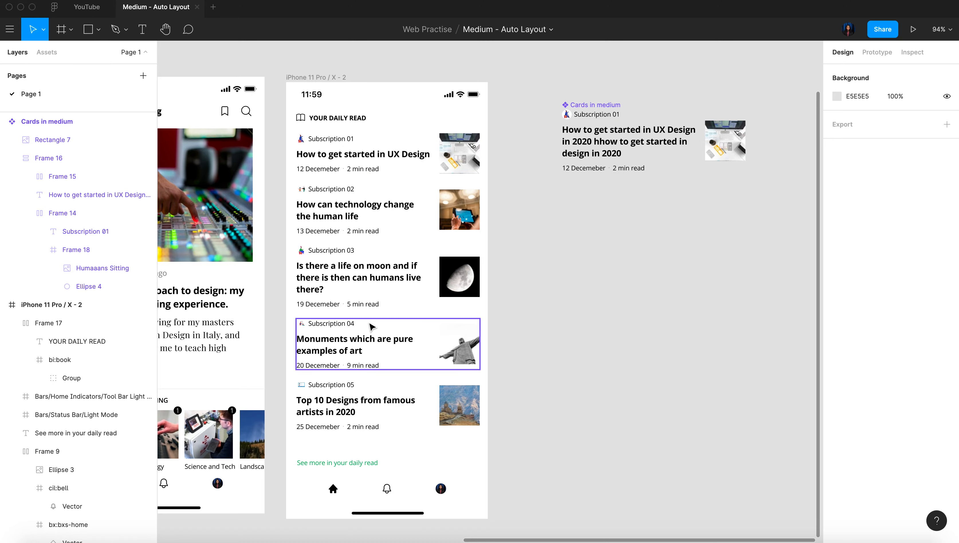
{"action": "scroll", "coordinate": [370, 326], "scroll_direction": "left", "scroll_amount": 10}
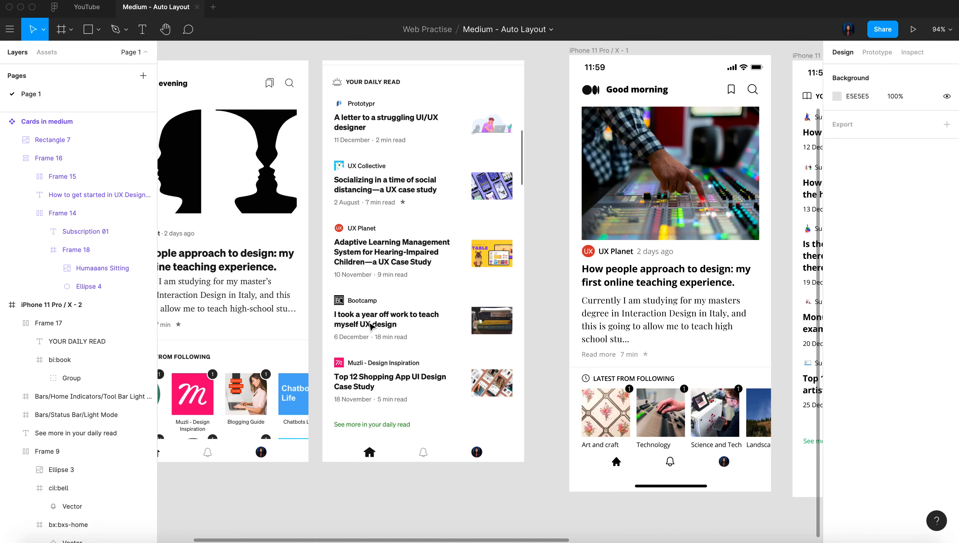
{"action": "scroll", "coordinate": [370, 327], "scroll_direction": "right", "scroll_amount": 13}
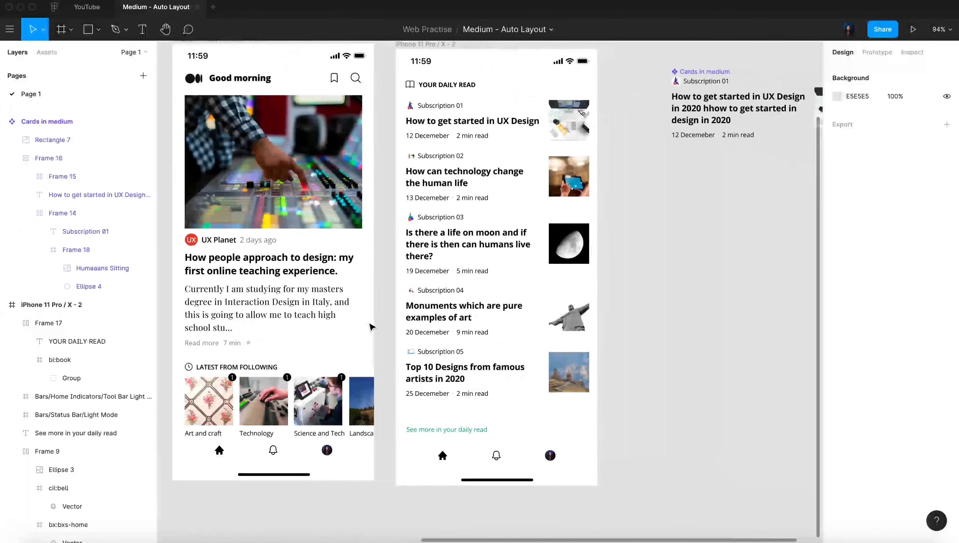
{"action": "scroll", "coordinate": [662, 273], "scroll_direction": "right", "scroll_amount": 7}
{"action": "scroll", "coordinate": [662, 274], "scroll_direction": "right", "scroll_amount": 1}
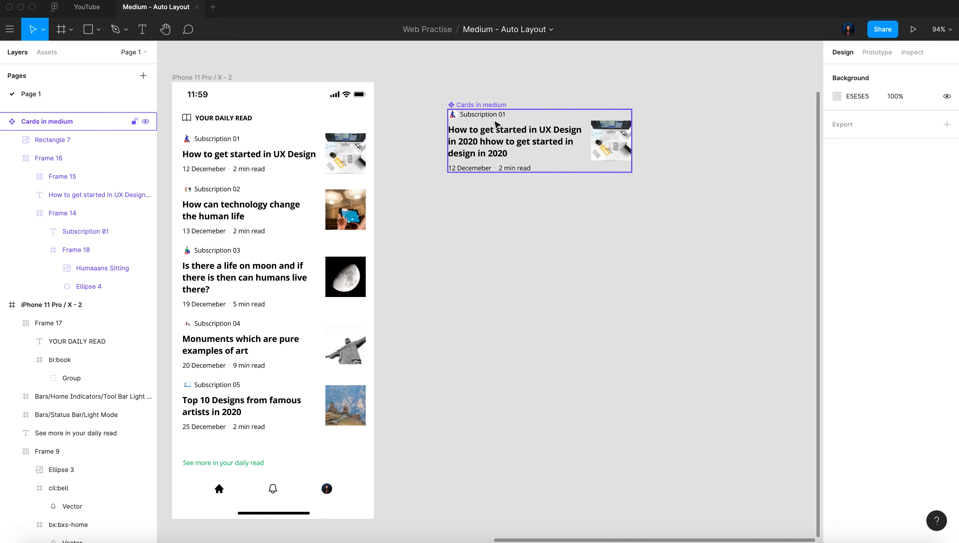
{"action": "left_click", "coordinate": [486, 112]}
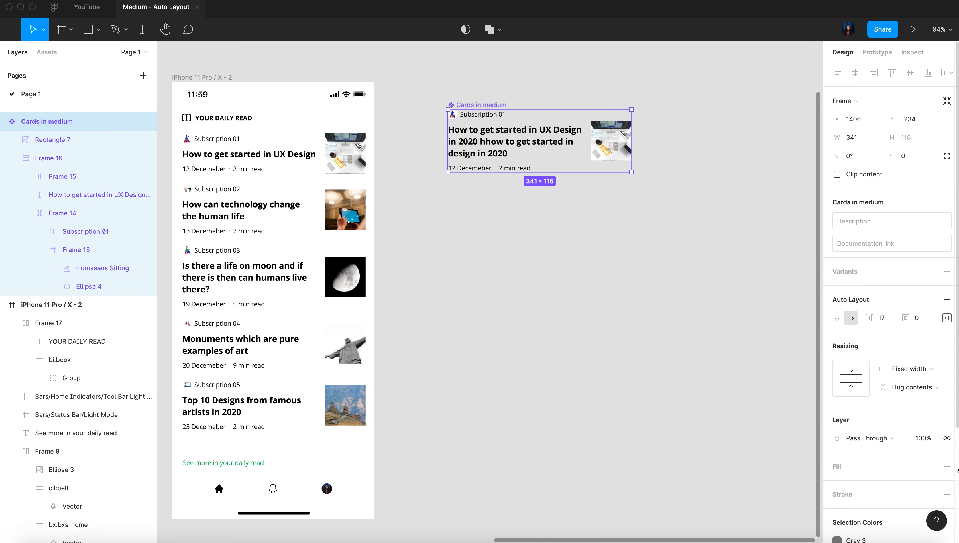
{"action": "left_click", "coordinate": [947, 466]}
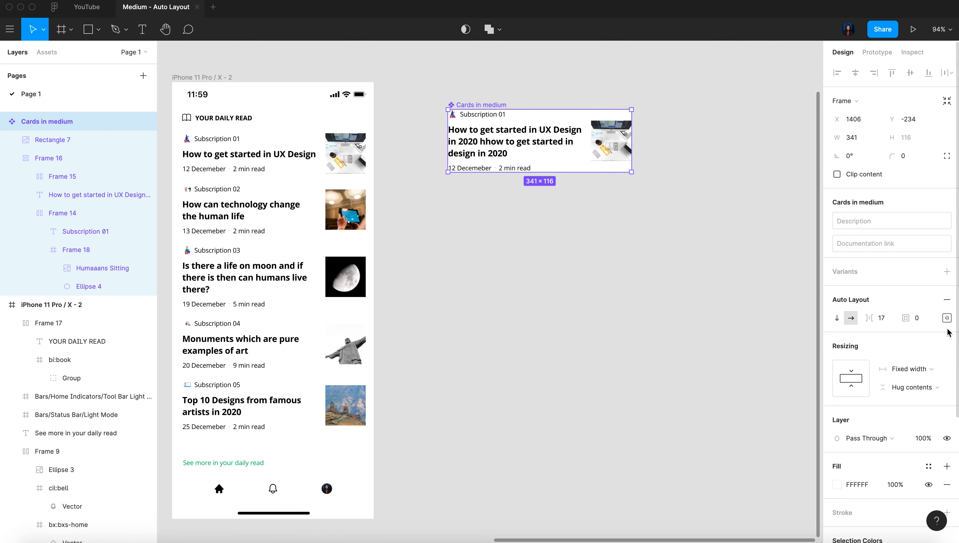
{"action": "left_click", "coordinate": [924, 323]}
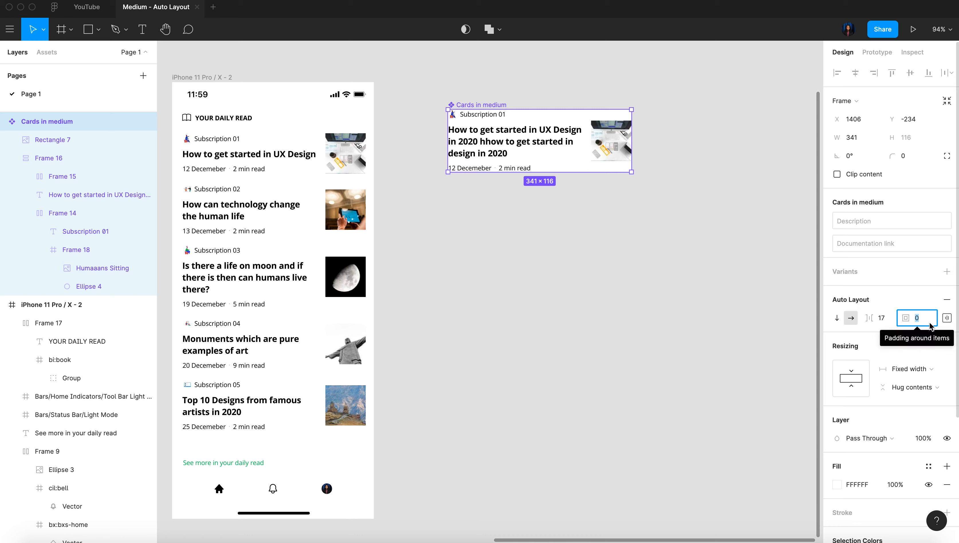
{"action": "type", "text": "5"}
{"action": "key", "text": "Return"}
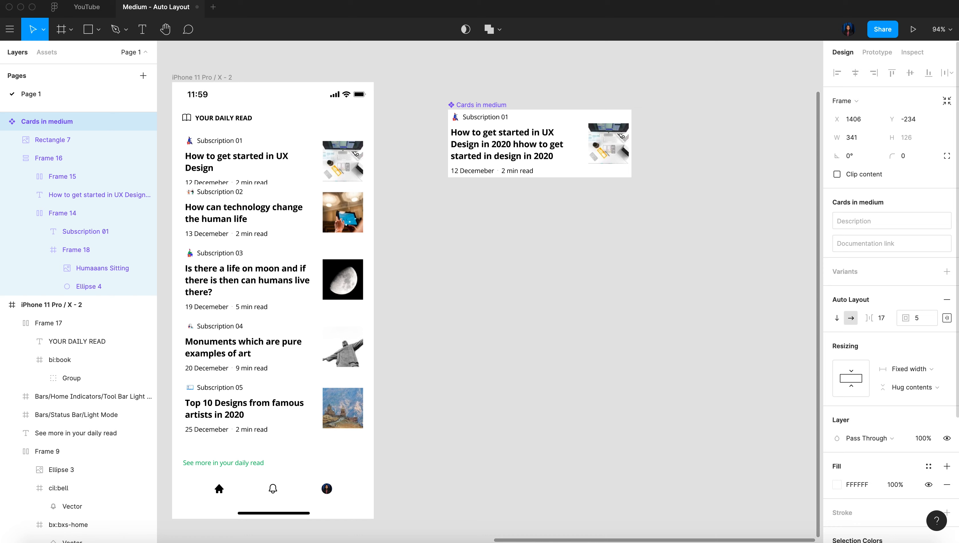
Examine how the bounds of the five card instances sit against each other in the daily read list
{"action": "left_click", "coordinate": [308, 165]}
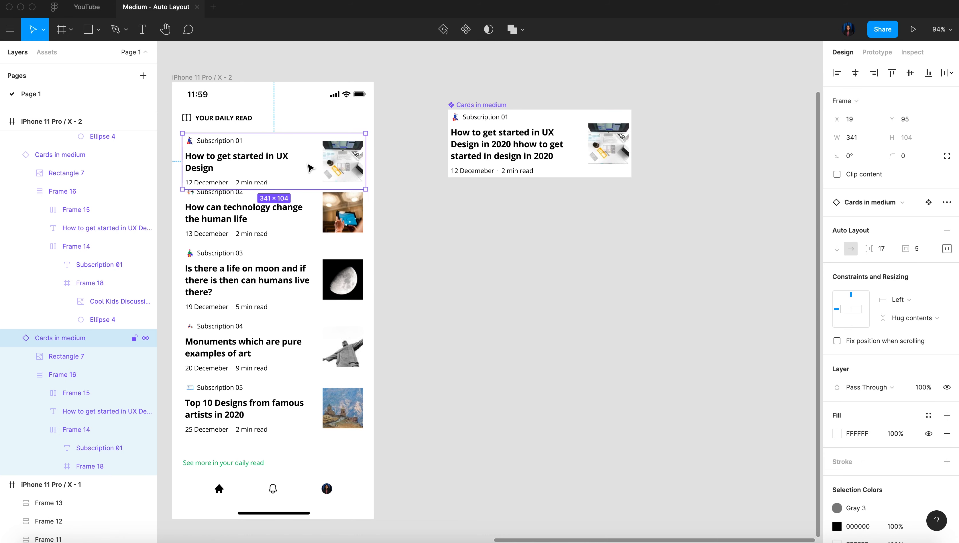
{"action": "left_click", "coordinate": [308, 213]}
{"action": "left_click", "coordinate": [296, 277]}
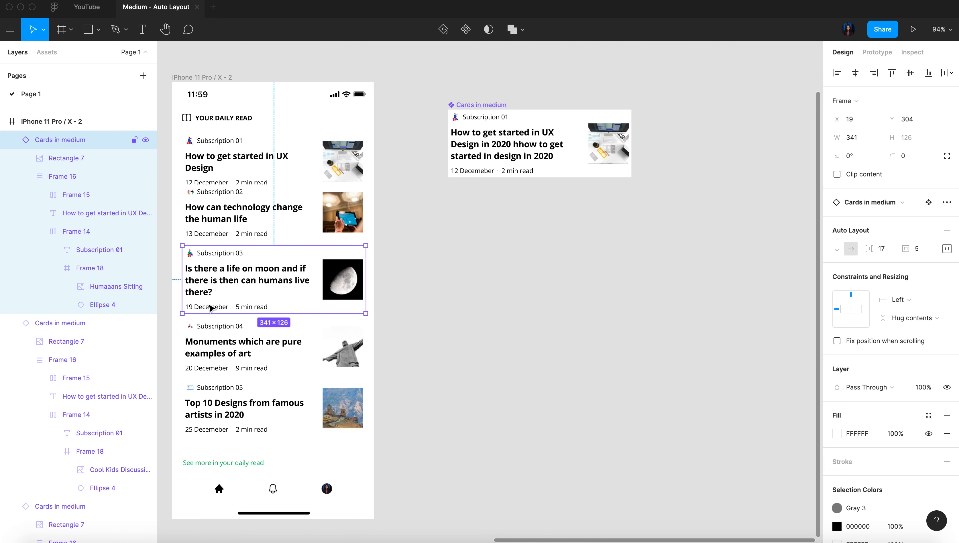
{"action": "left_click", "coordinate": [244, 356]}
{"action": "left_click", "coordinate": [230, 420]}
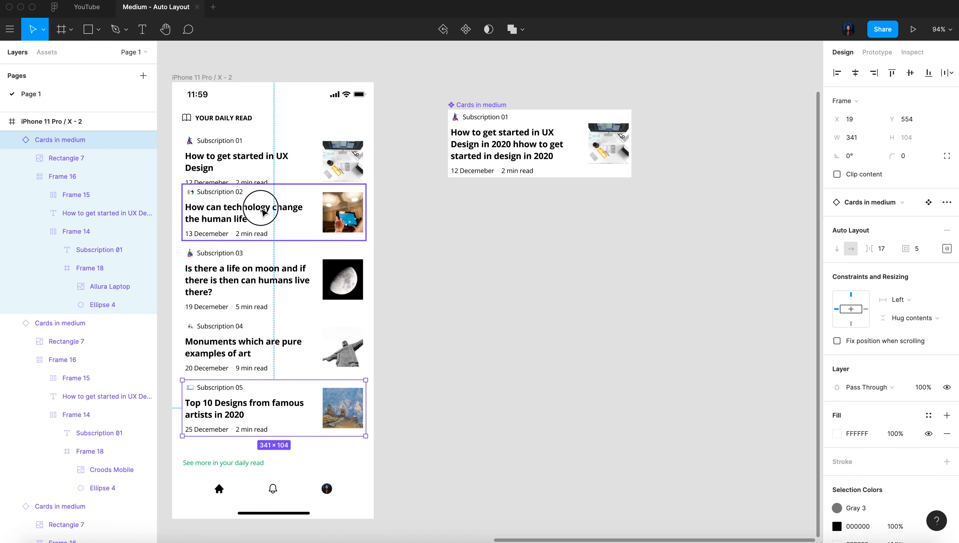
{"action": "left_click", "coordinate": [252, 207]}
{"action": "left_click", "coordinate": [254, 276], "text": "shift"}
{"action": "left_click_drag", "start_coordinate": [263, 206], "coordinate": [263, 211]}
Select all five card instances, distribute them evenly and set their vertical spacing to 9
{"action": "left_click_drag", "start_coordinate": [416, 153], "coordinate": [283, 429]}
{"action": "left_click", "coordinate": [950, 73]}
{"action": "left_click", "coordinate": [920, 94]}
{"action": "left_click", "coordinate": [847, 192]}
{"action": "key", "text": "Up"}
{"action": "key", "text": "Up"}
{"action": "key", "text": "Up"}
{"action": "key", "text": "Up"}
{"action": "key", "text": "Up"}
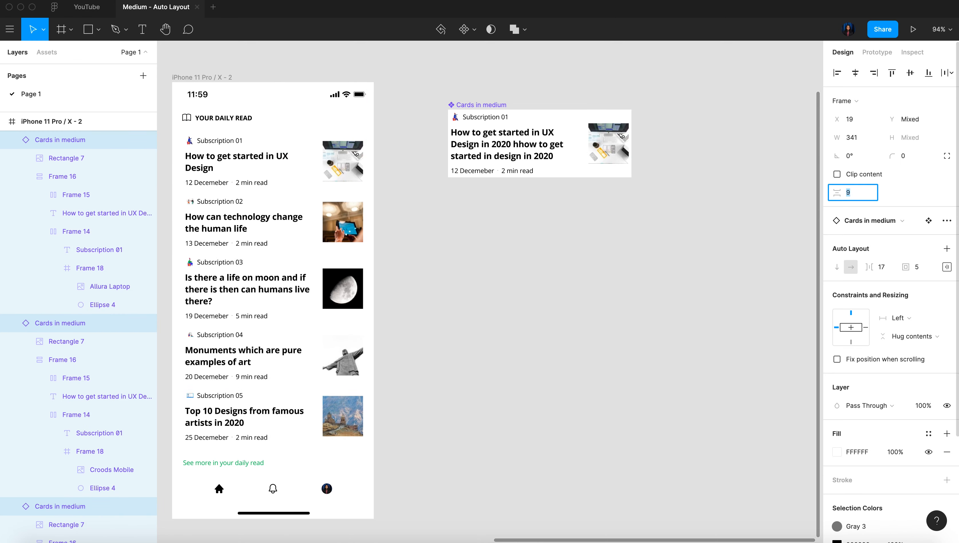
{"action": "left_click", "coordinate": [678, 354]}
Compare the second iPhone frame's daily read list with the Scroll 2 reference screen and the main card component
{"action": "scroll", "coordinate": [678, 354], "scroll_direction": "left", "scroll_amount": 4}
{"action": "left_click_drag", "start_coordinate": [500, 446], "coordinate": [331, 147]}
{"action": "left_click", "coordinate": [514, 431]}
{"action": "scroll", "coordinate": [514, 431], "scroll_direction": "down", "scroll_amount": 1}
{"action": "scroll", "coordinate": [514, 431], "scroll_direction": "left", "scroll_amount": 9}
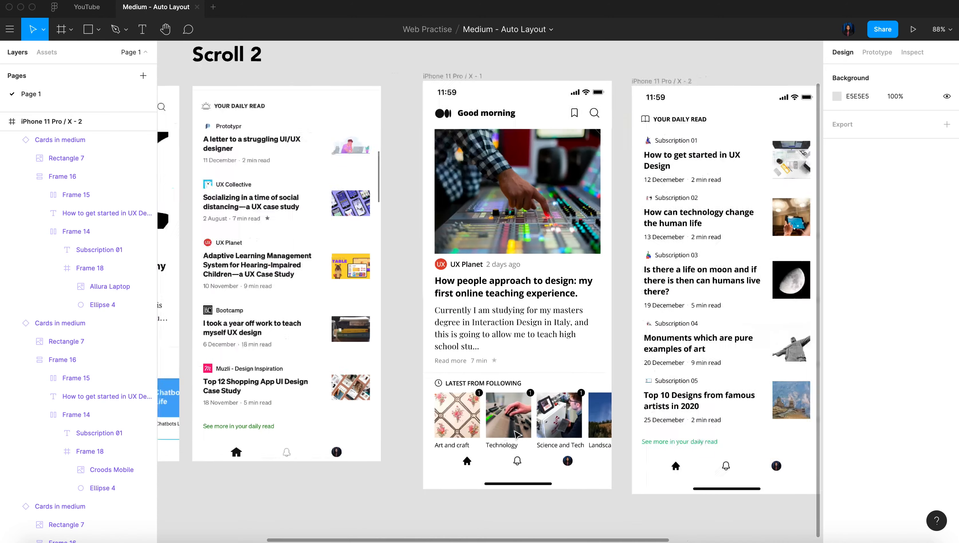
{"action": "scroll", "coordinate": [515, 434], "scroll_direction": "right", "scroll_amount": 6}
{"action": "scroll", "coordinate": [591, 201], "scroll_direction": "up", "scroll_amount": 2}
{"action": "scroll", "coordinate": [591, 199], "scroll_direction": "right", "scroll_amount": 3}
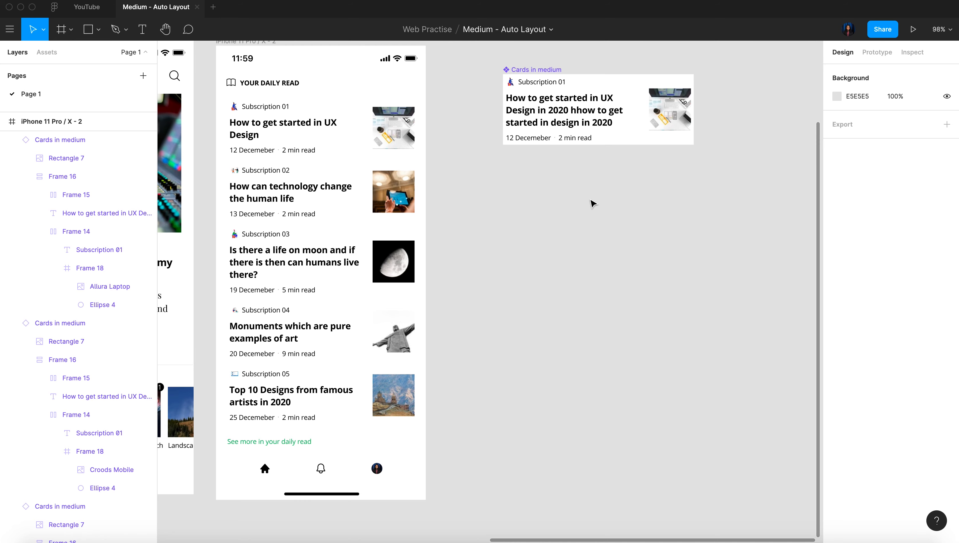
{"action": "scroll", "coordinate": [592, 203], "scroll_direction": "down", "scroll_amount": 3}
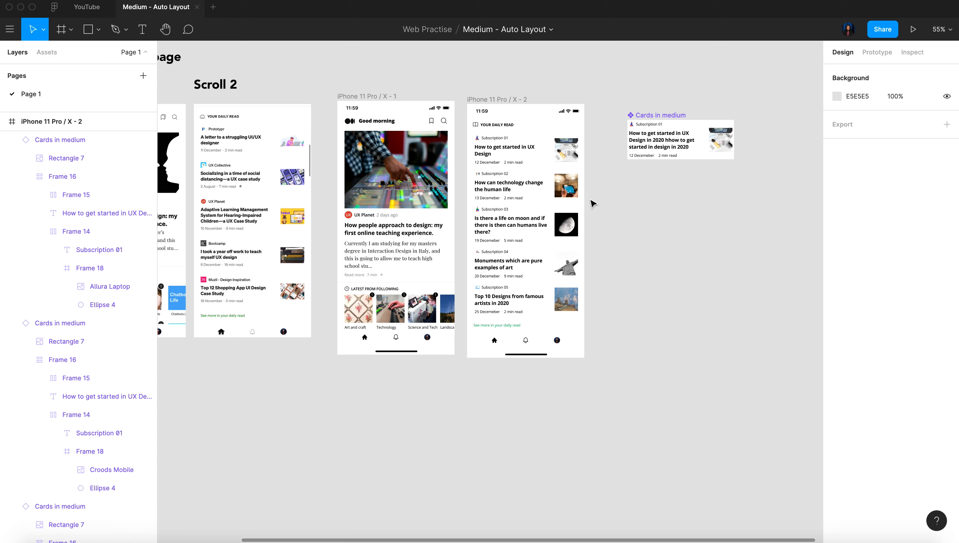
{"action": "scroll", "coordinate": [593, 204], "scroll_direction": "up", "scroll_amount": 3}
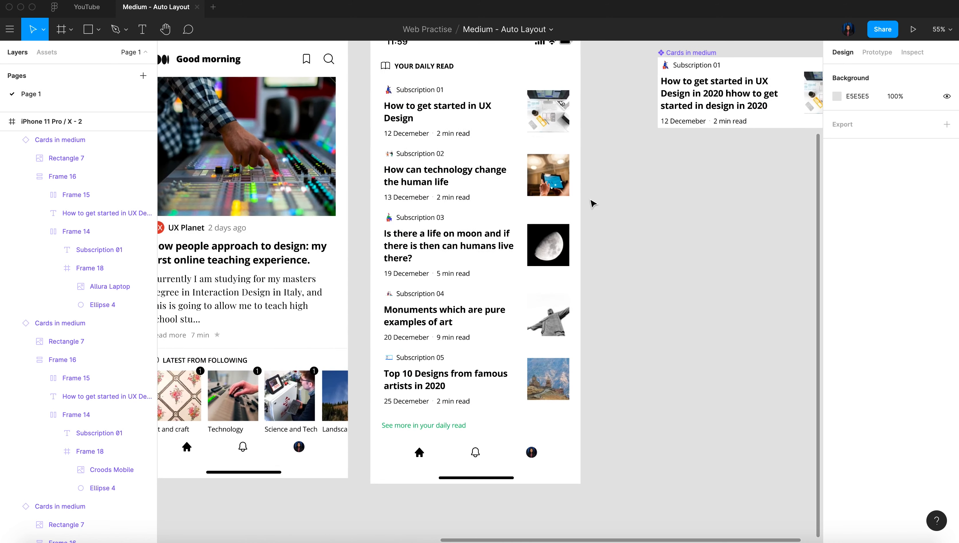